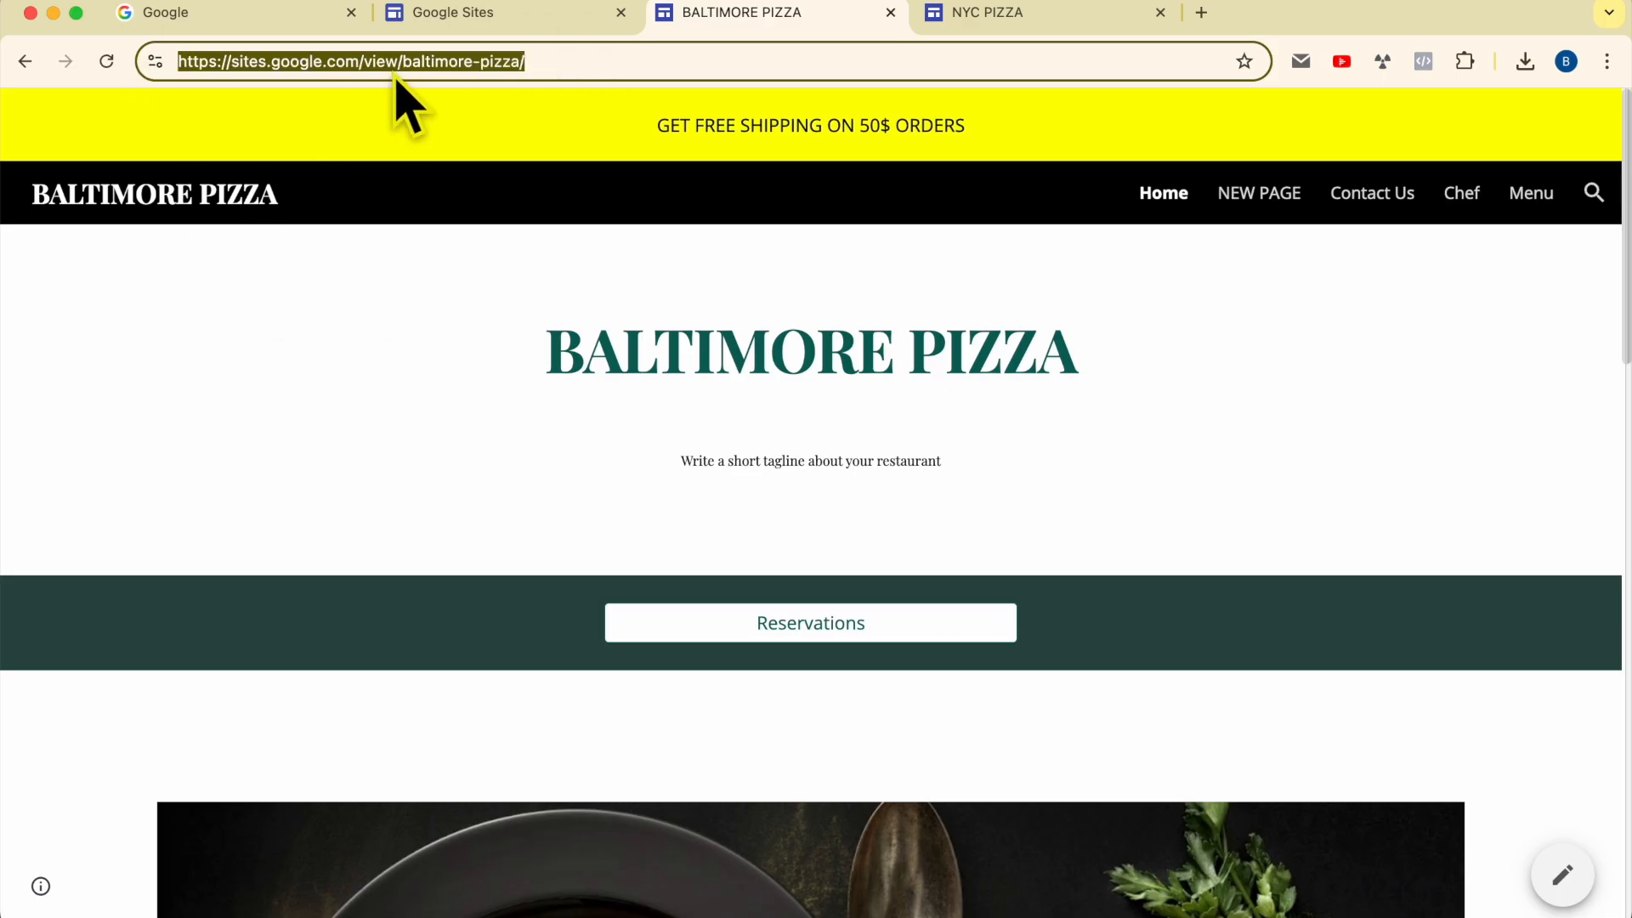
drag(363, 202, 24, 200)
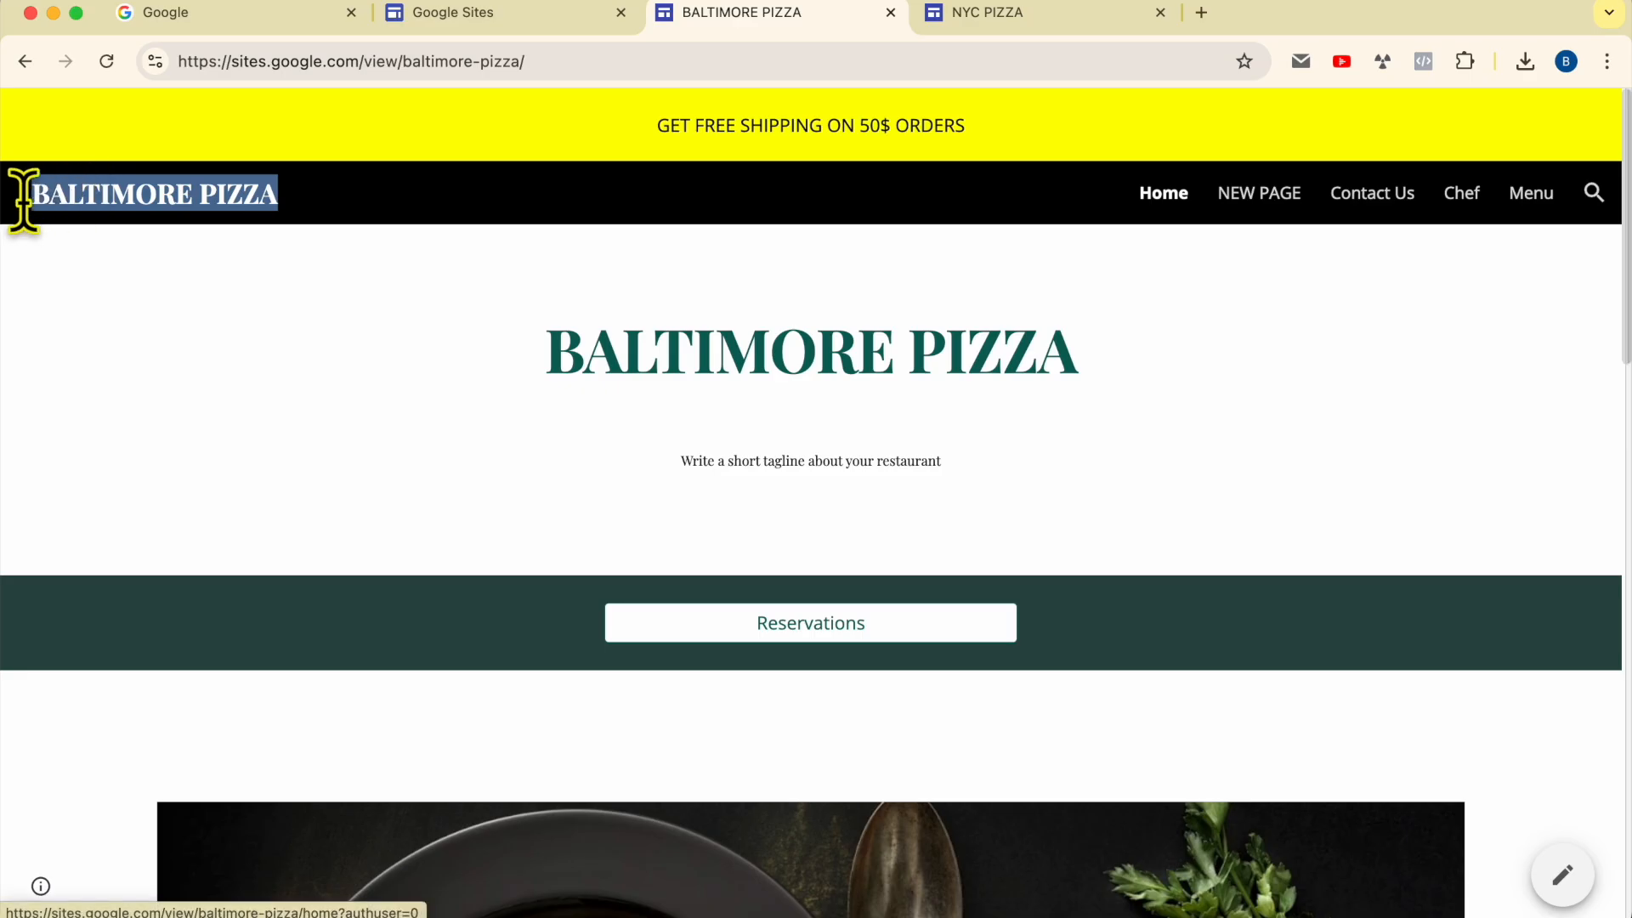
click(337, 206)
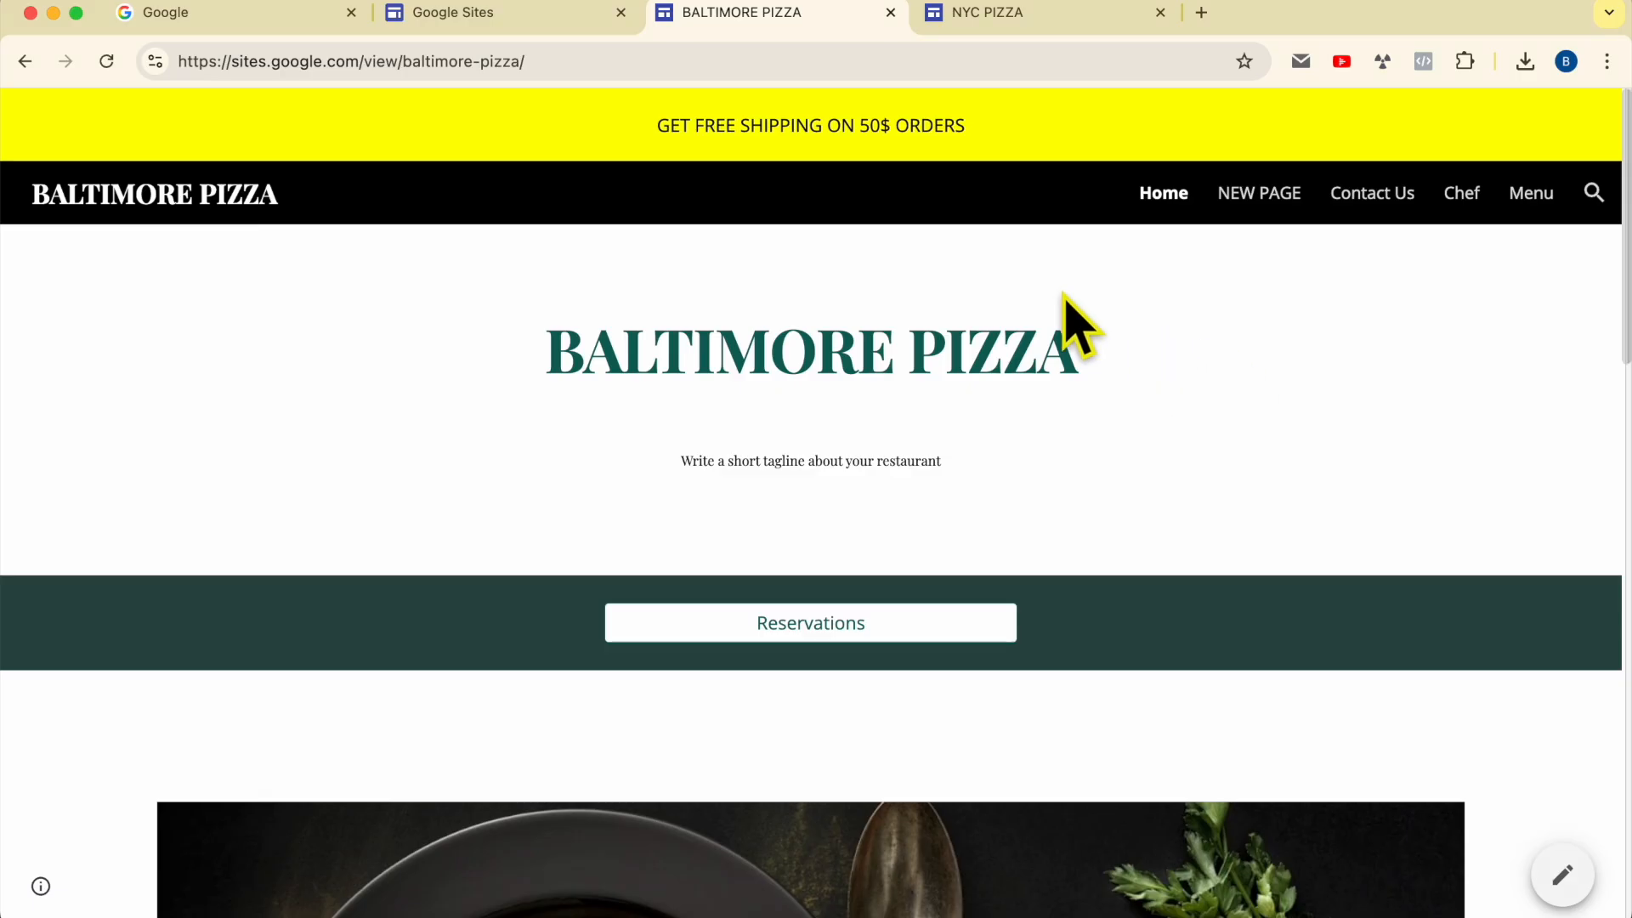
Step: Go to sites.google.com and open the Restaurant site for editing
click(697, 71)
text(site)
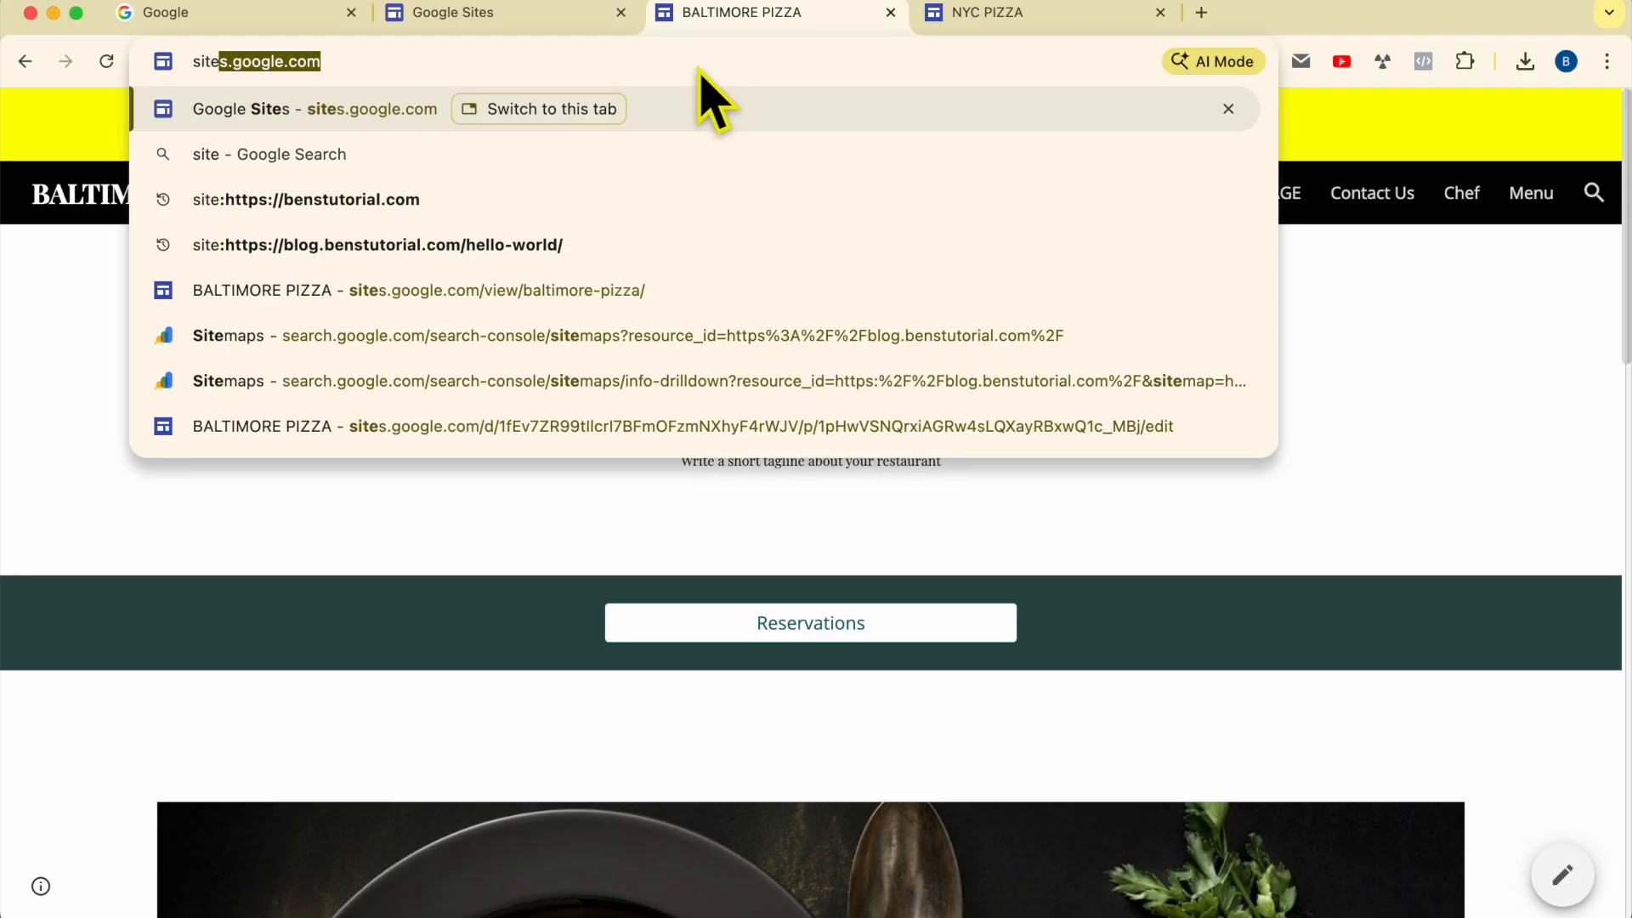
key(Return)
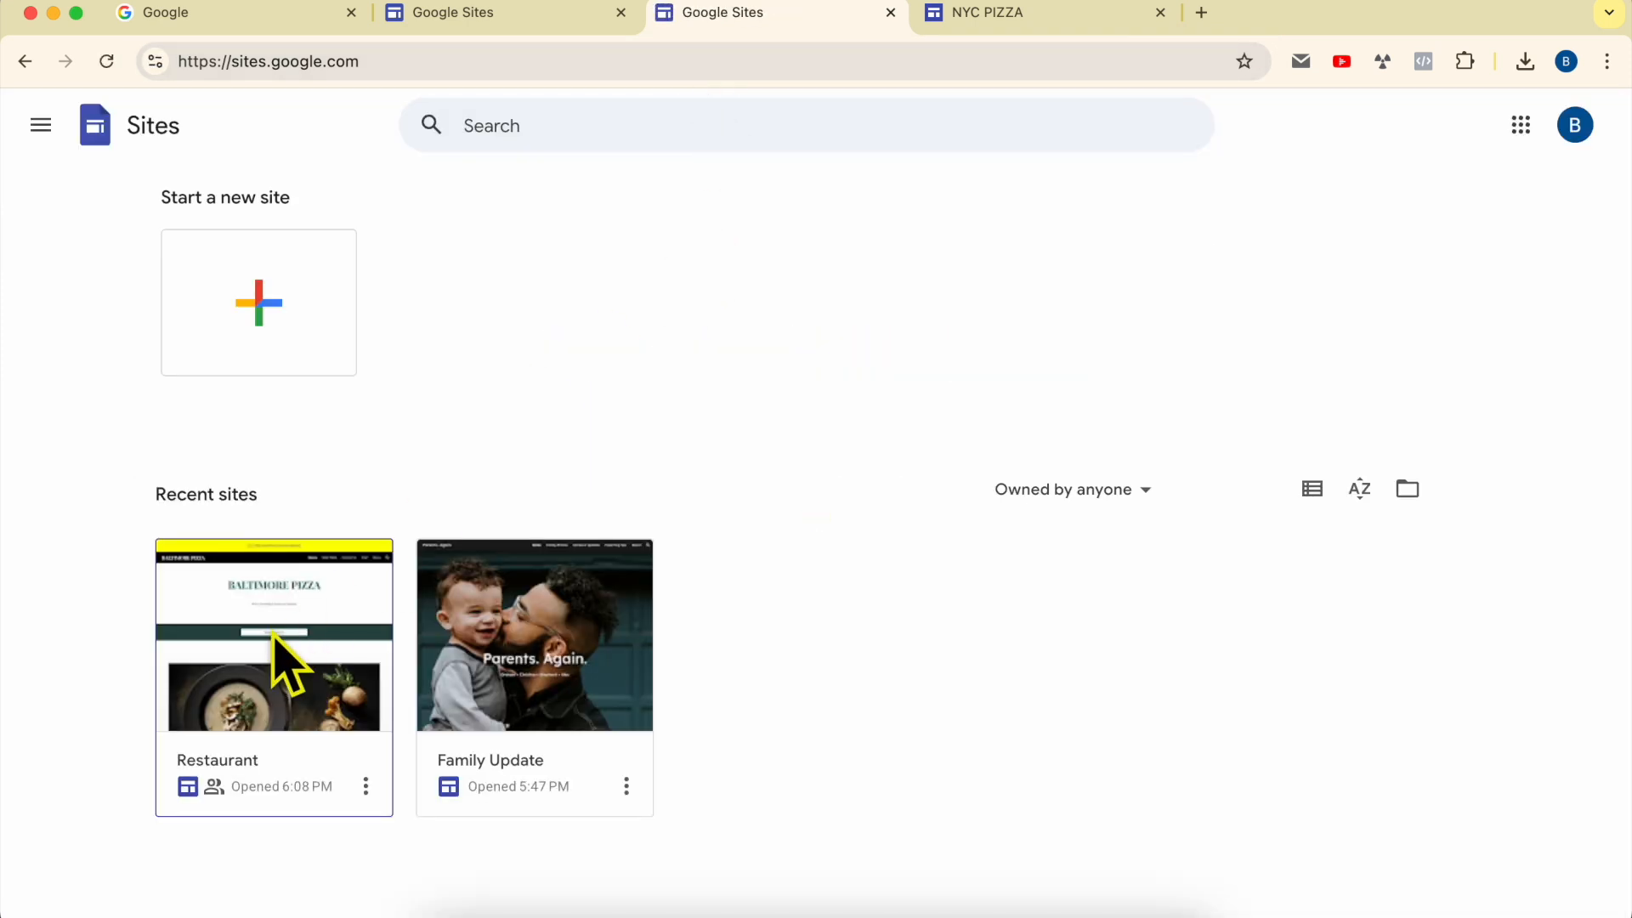
click(274, 633)
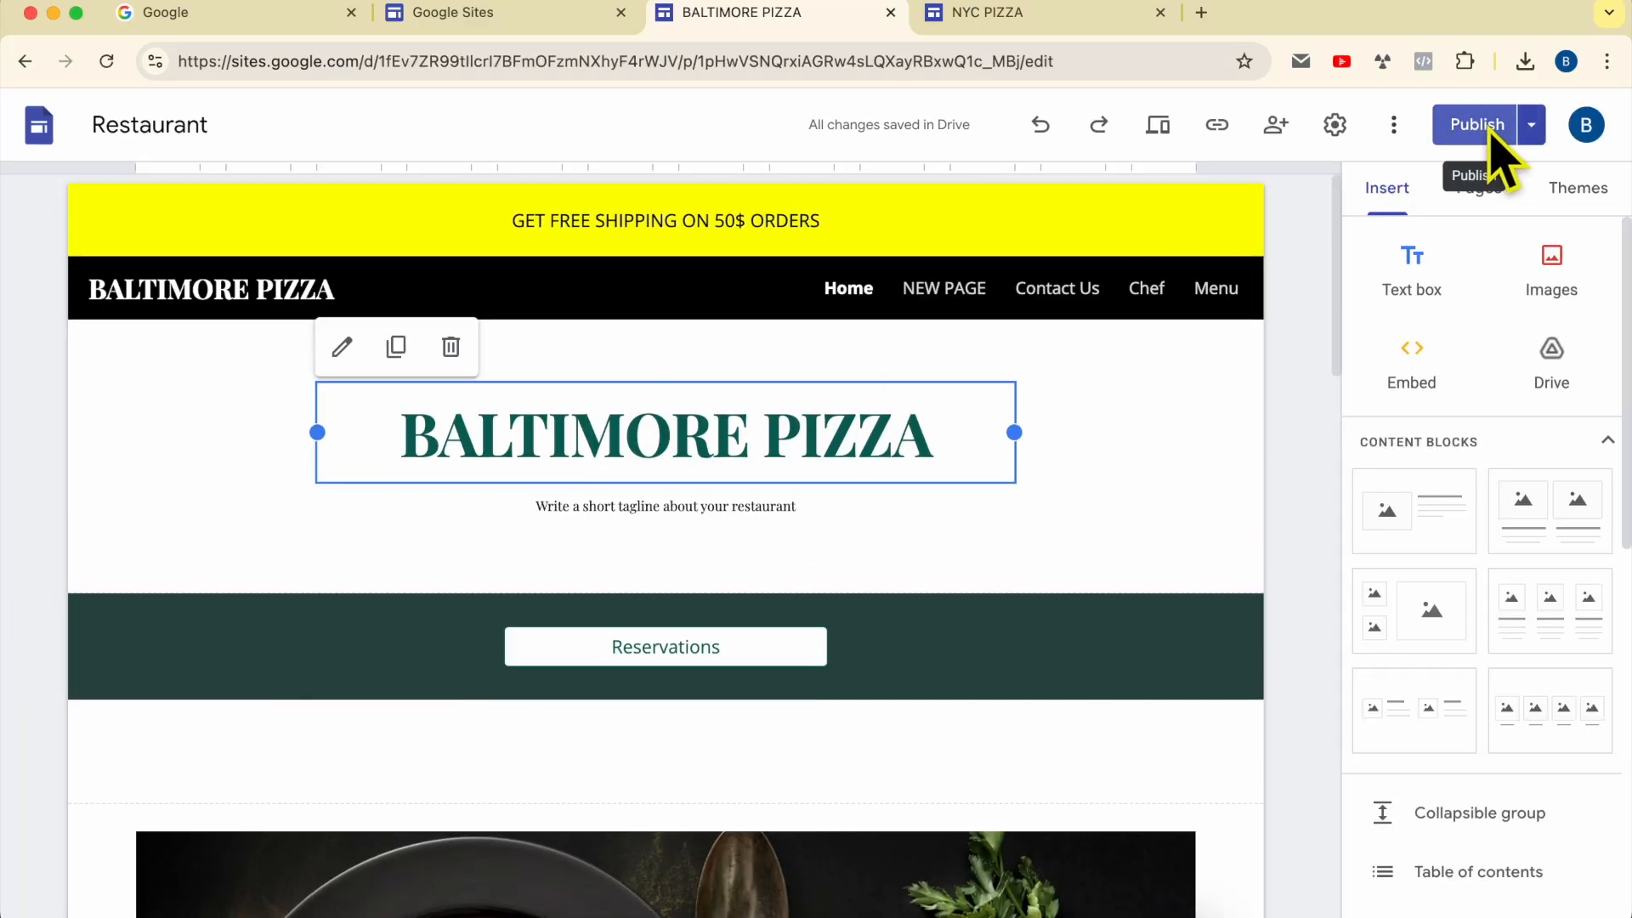
Step: Set the Restaurant site's published web address to nyc-pizza and save the publish settings
click(1537, 127)
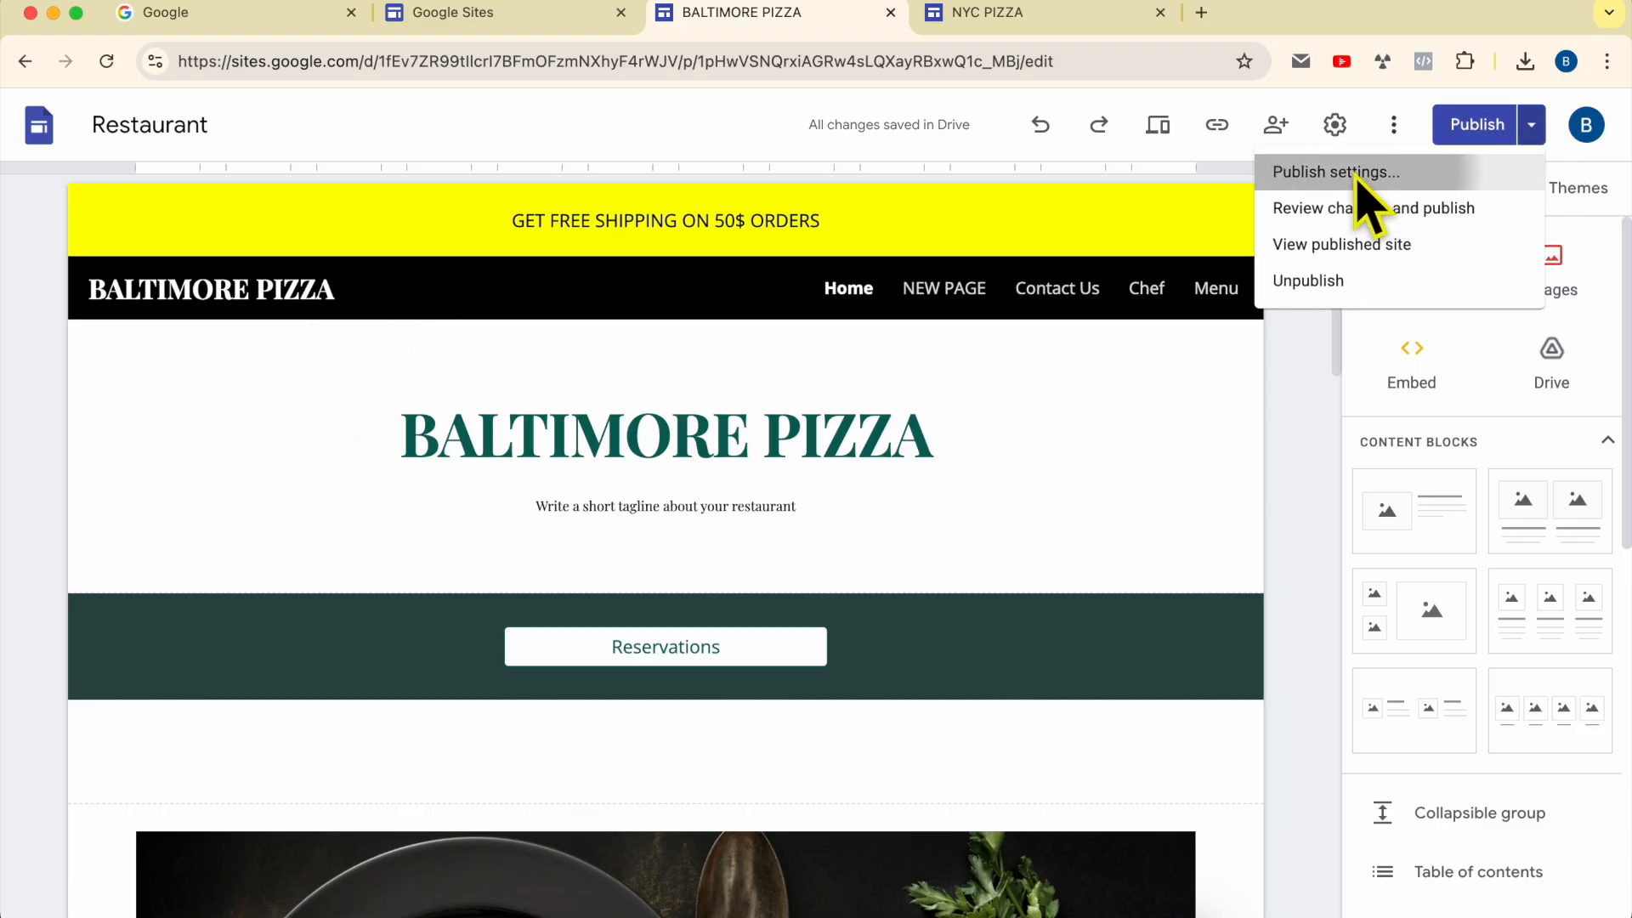
click(1360, 174)
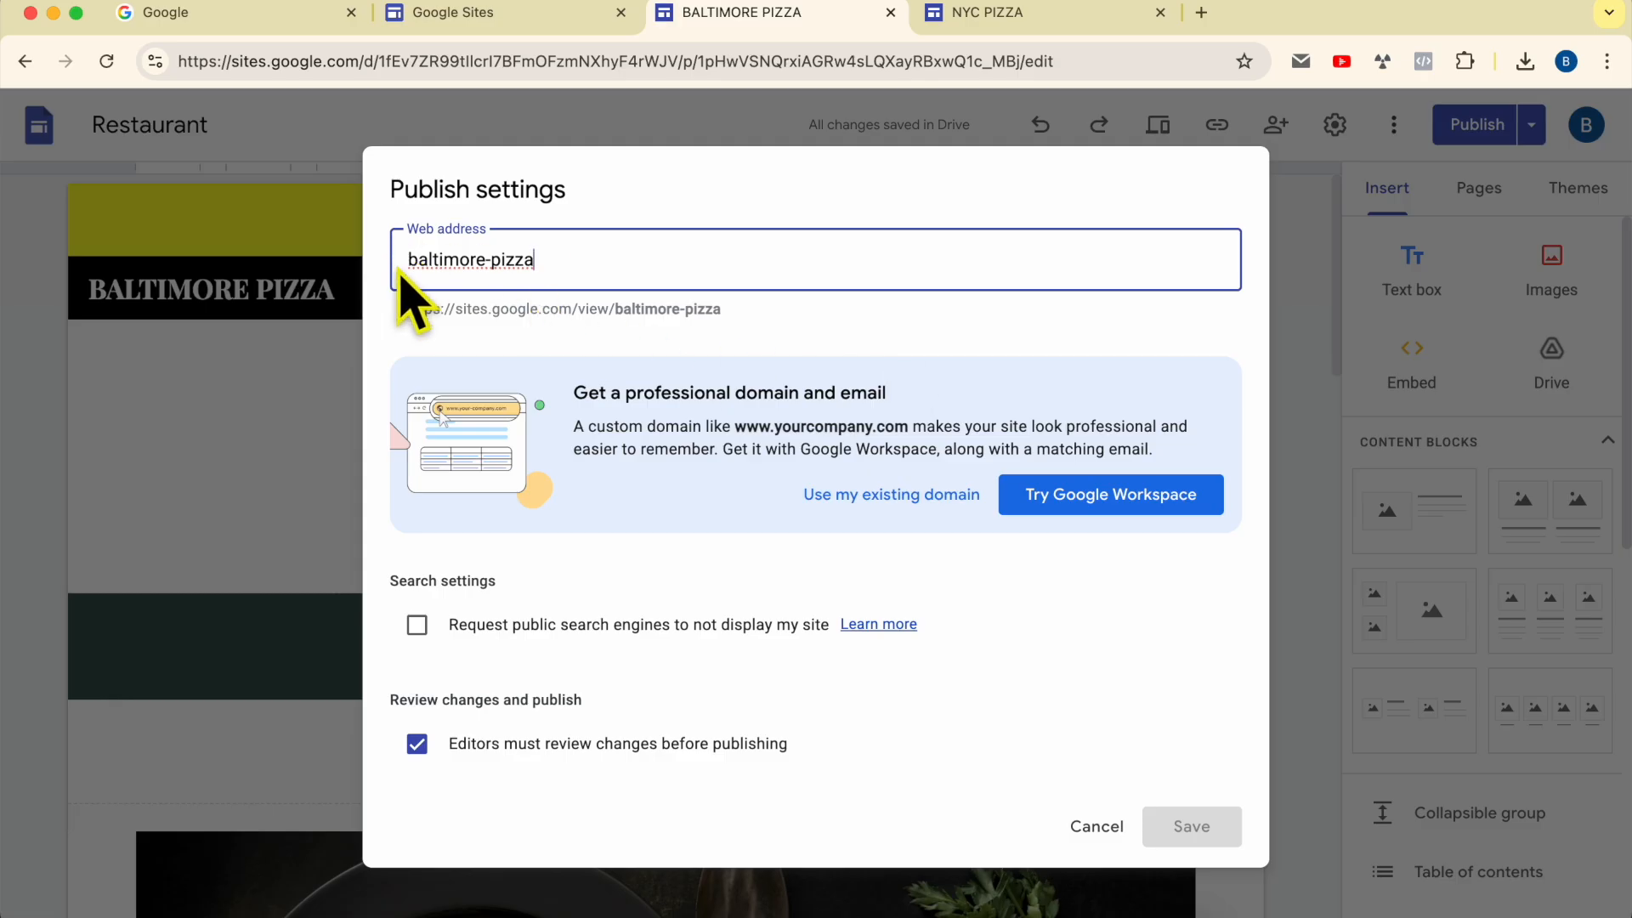
drag(408, 265, 572, 263)
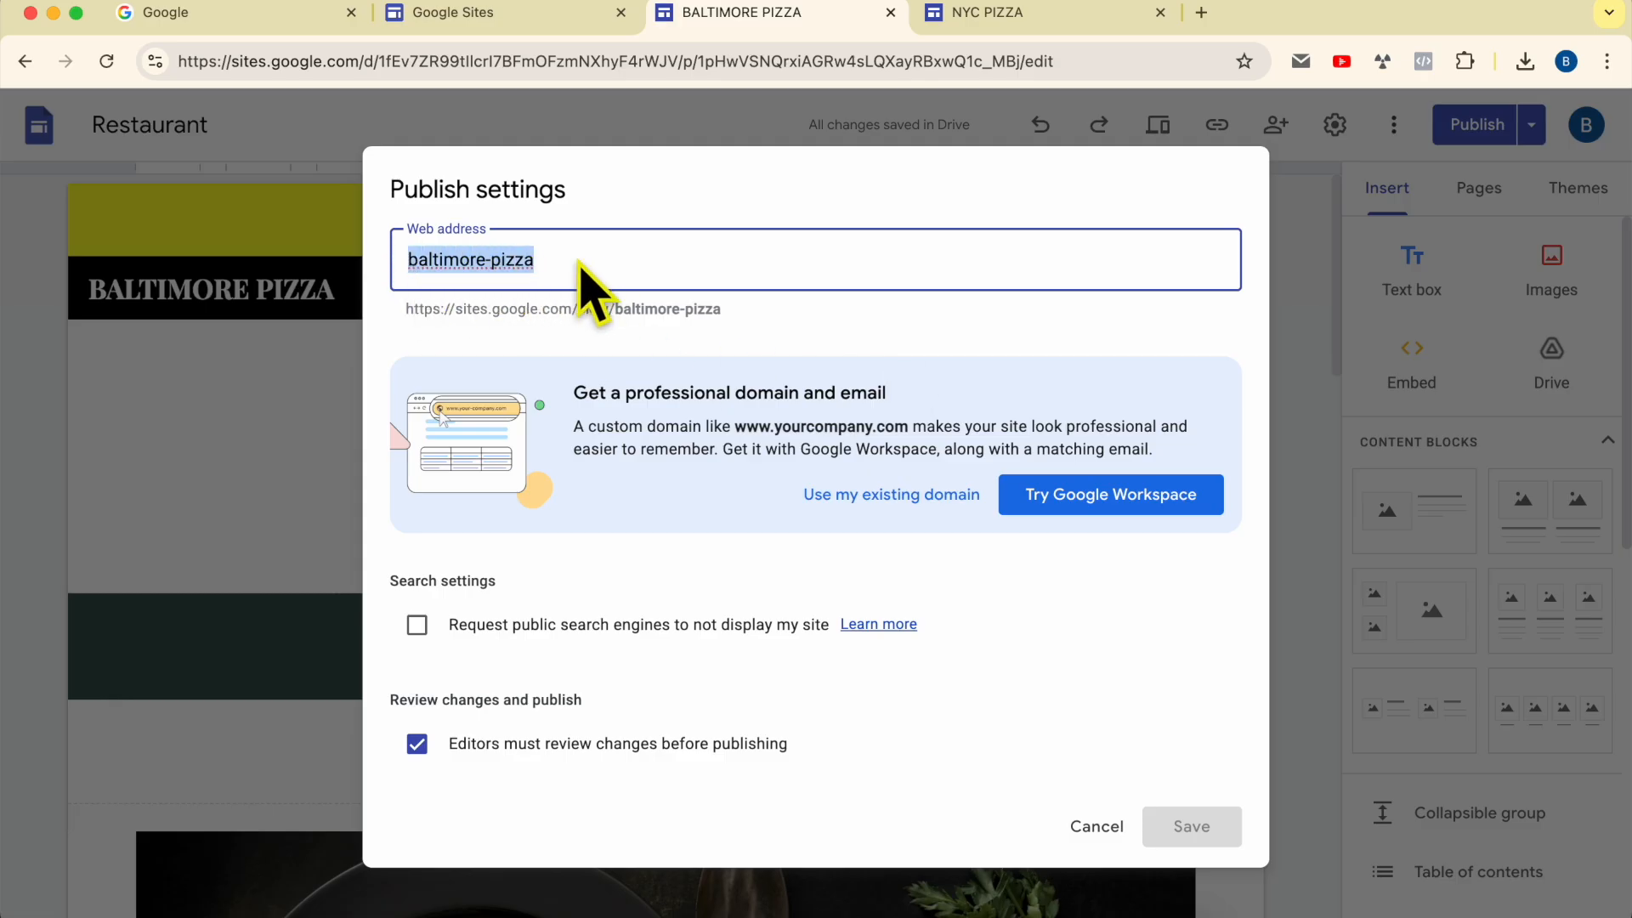
click(1016, 17)
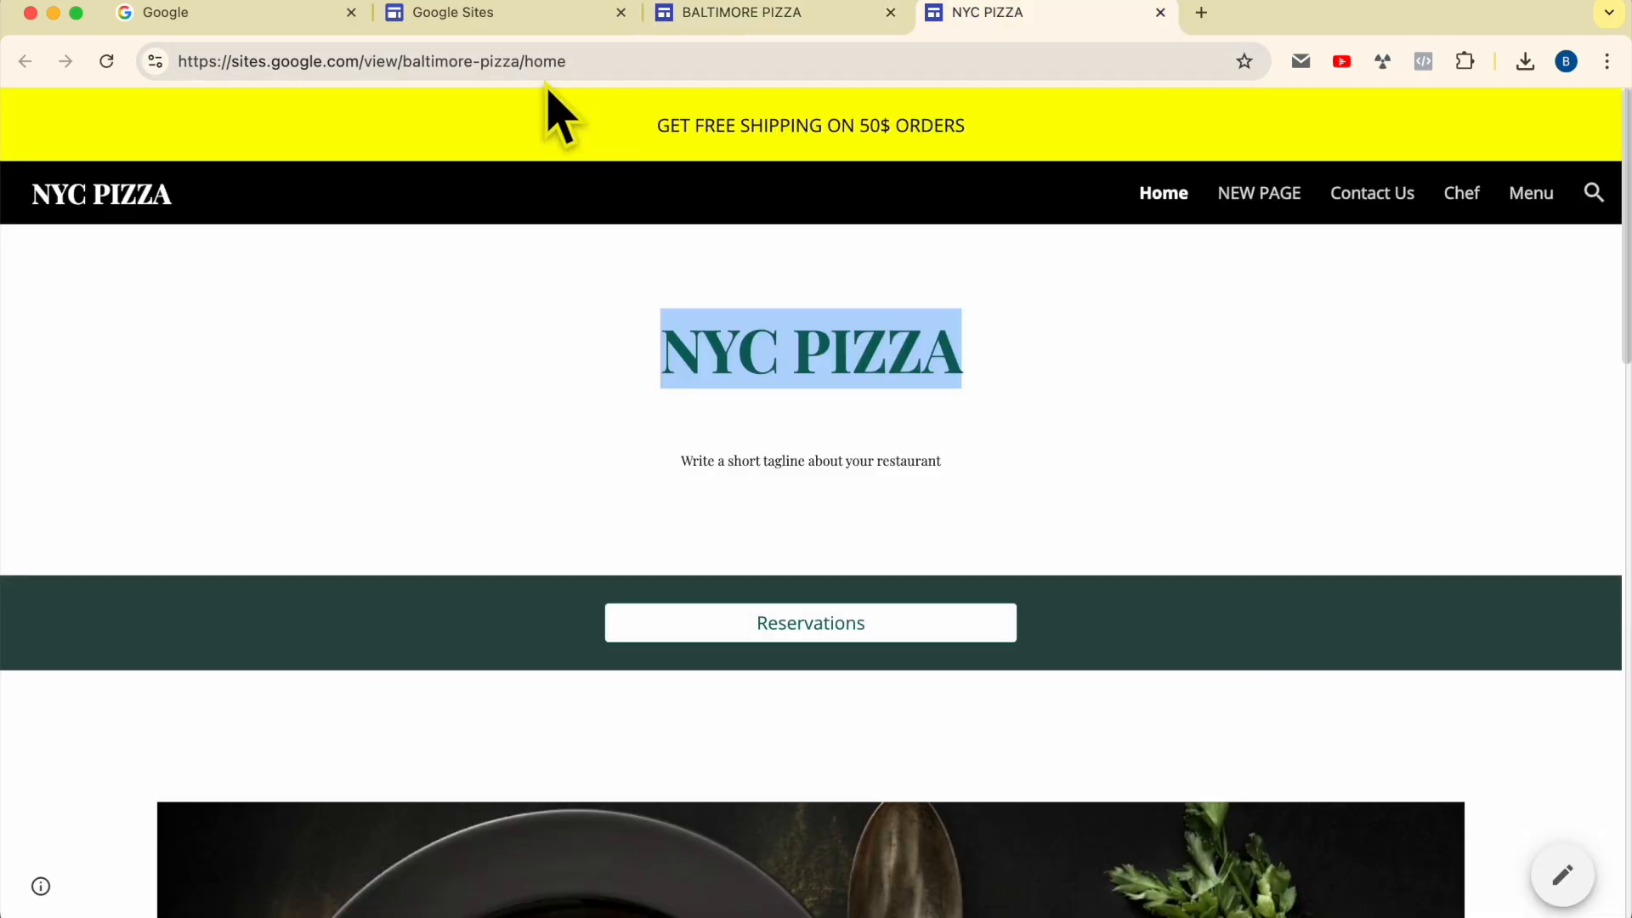
drag(520, 61, 396, 61)
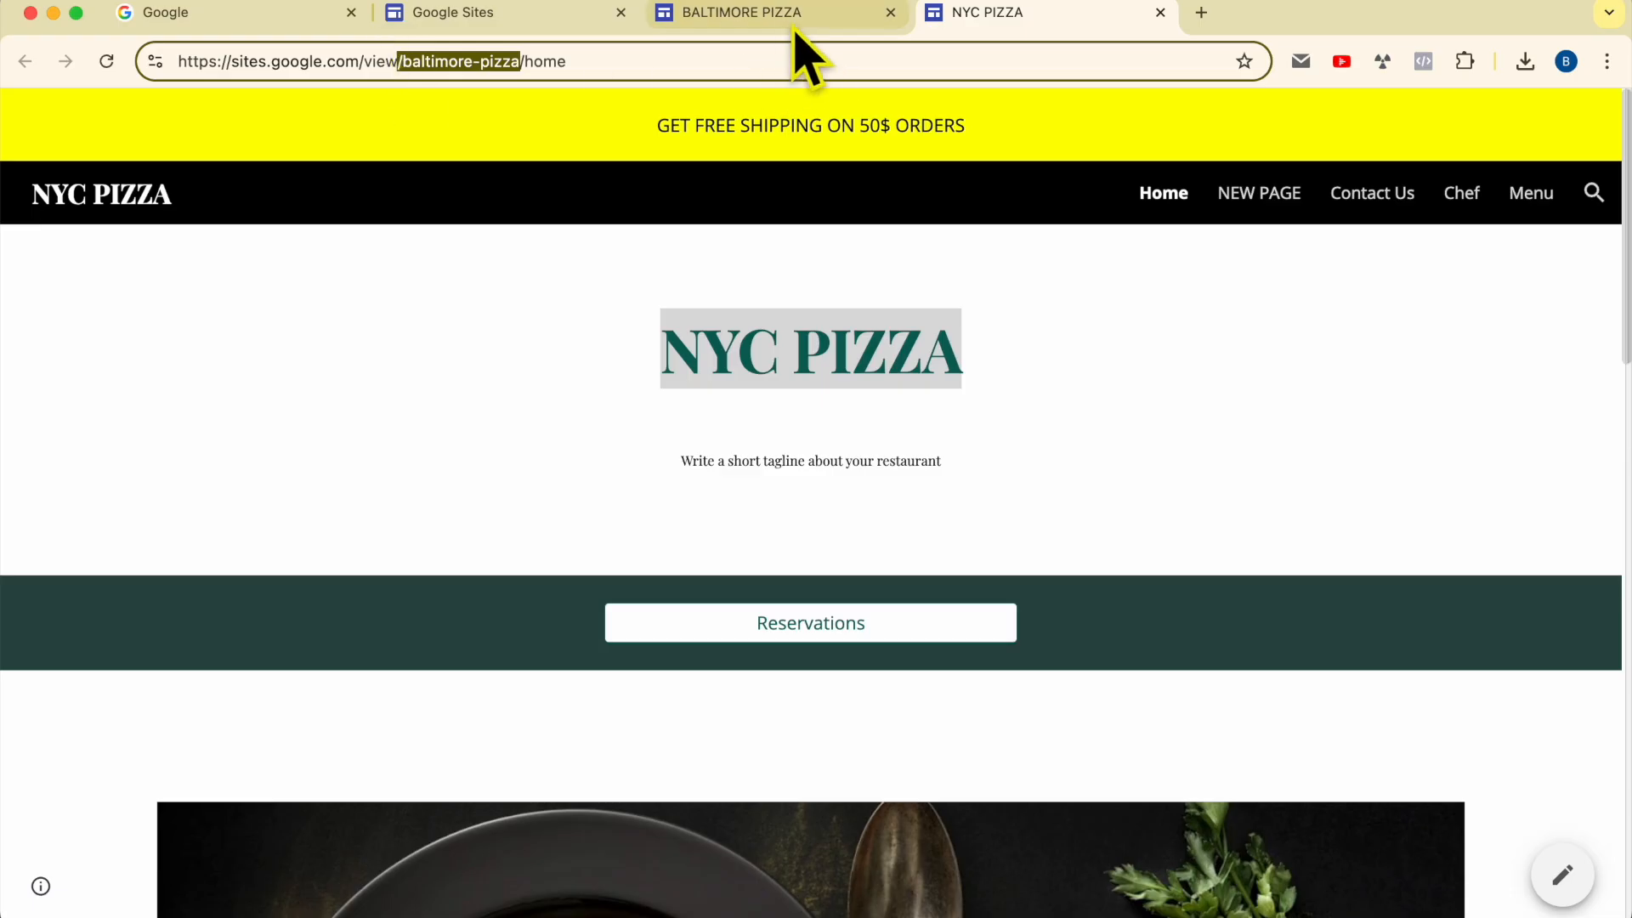
click(790, 19)
drag(586, 260, 474, 259)
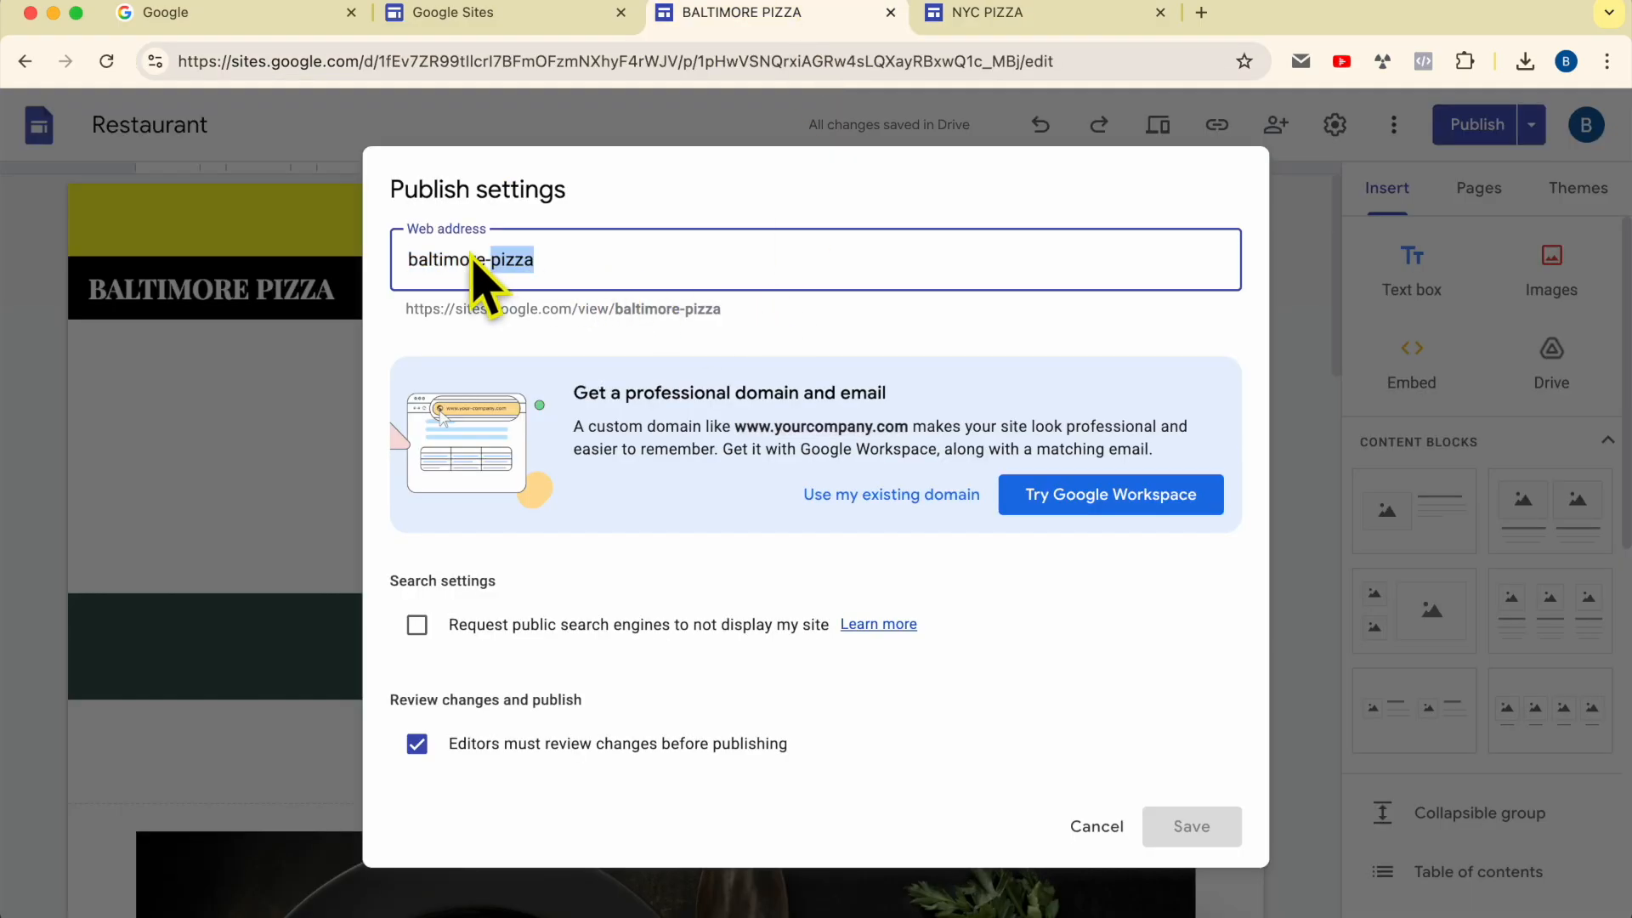
double_click(473, 260)
text(n-pizzayc)
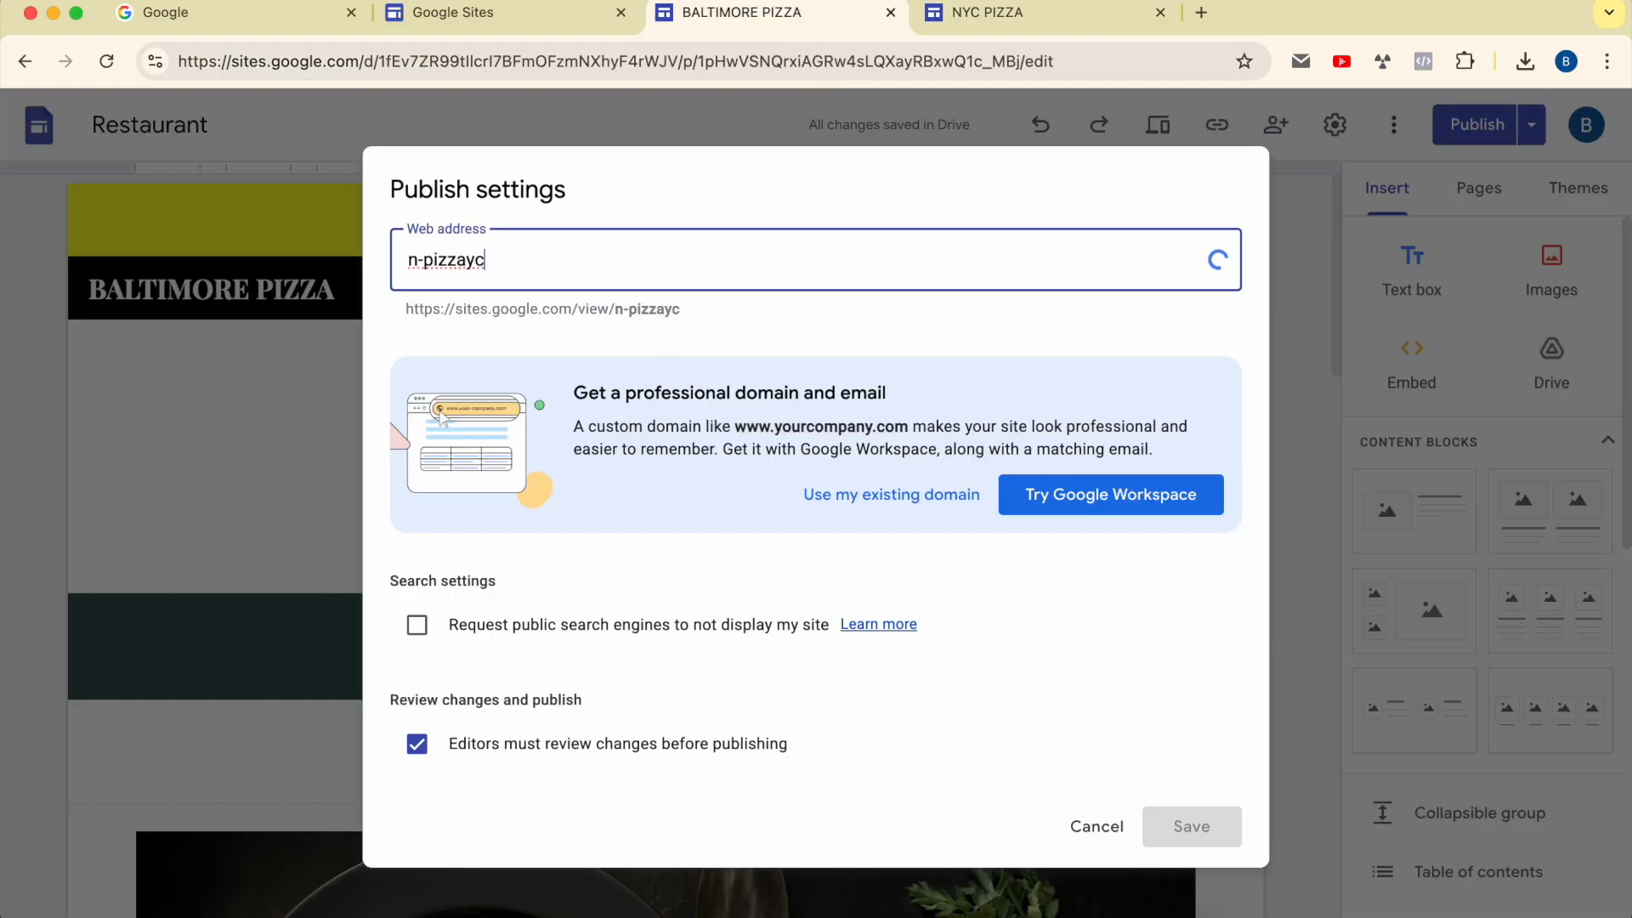
text(nyc)
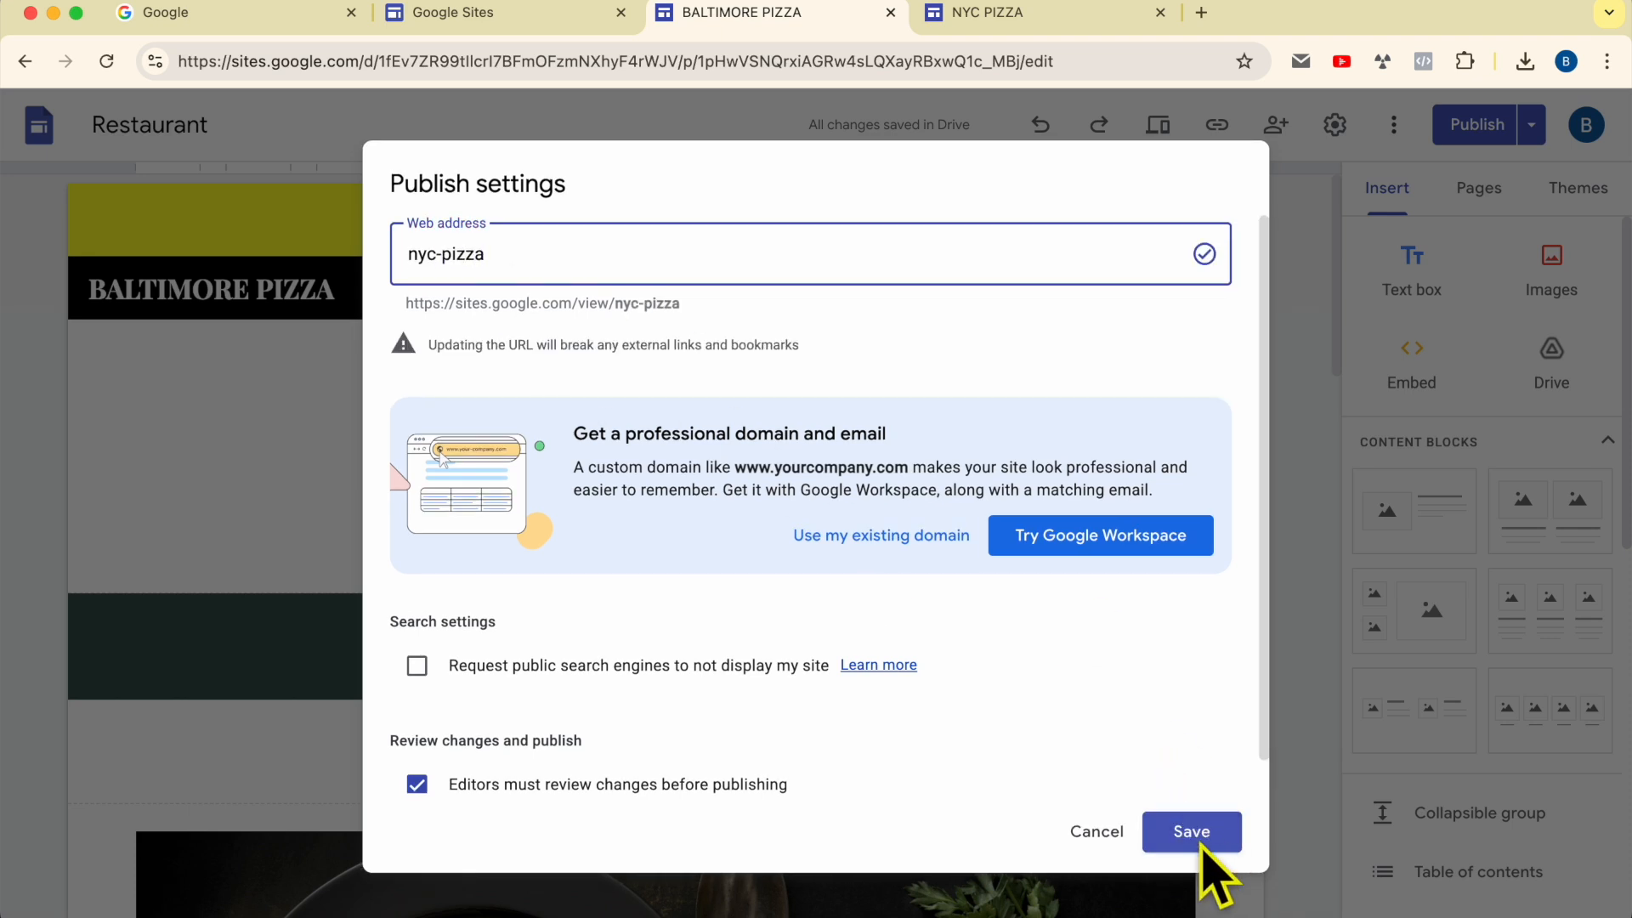
click(1190, 833)
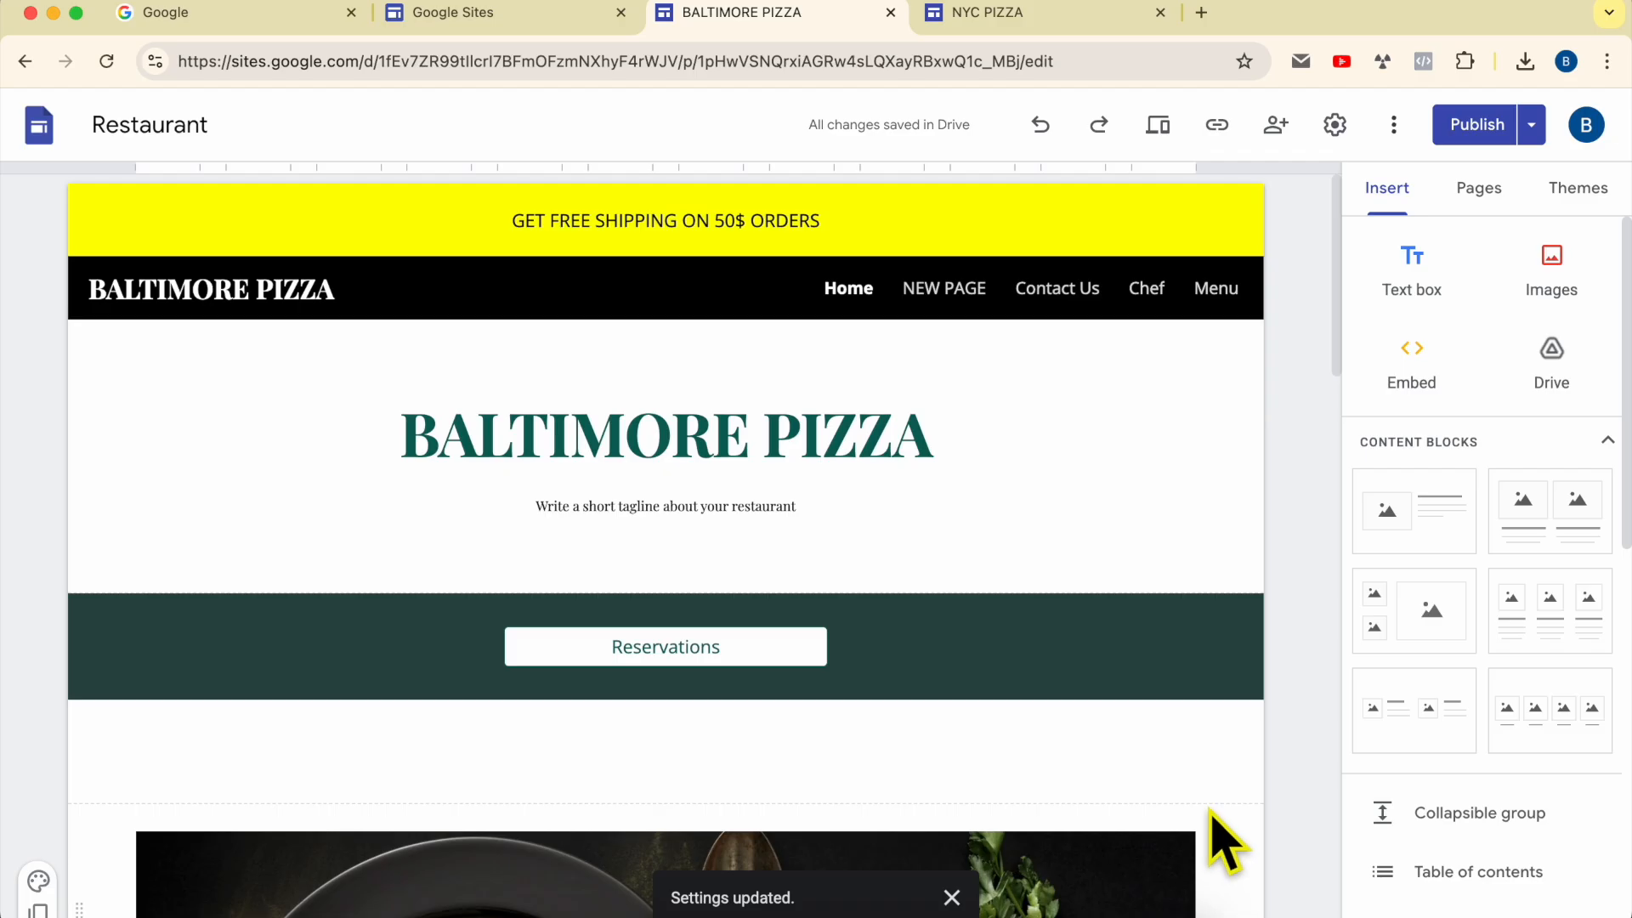
Step: Check the site for unpublished changes and return to the editor
click(1475, 126)
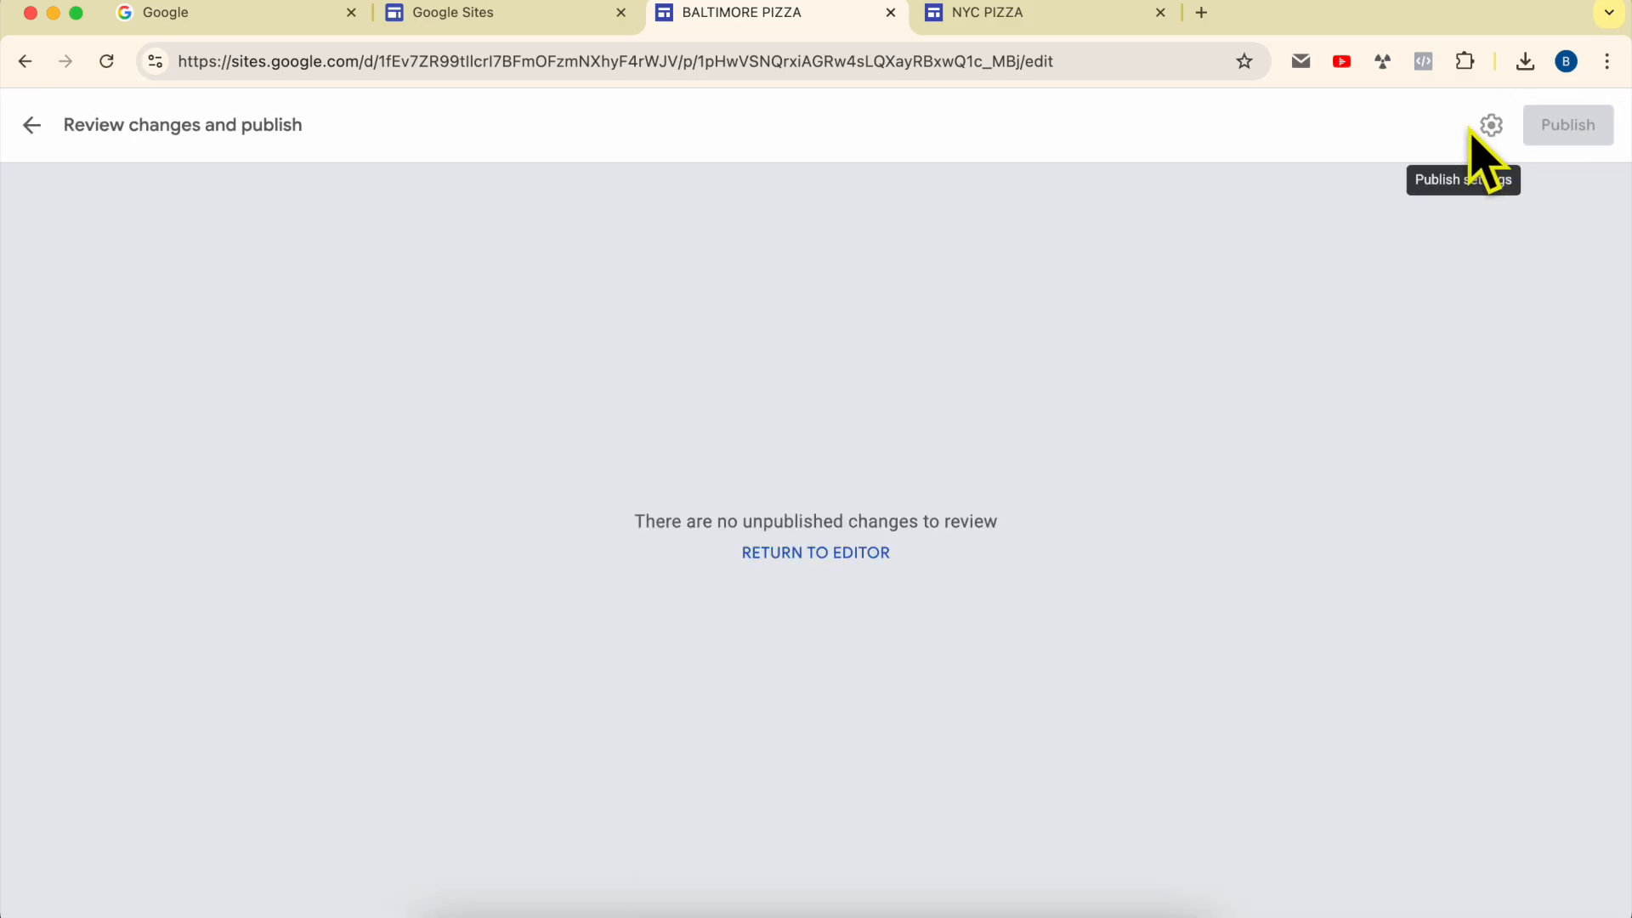
click(31, 126)
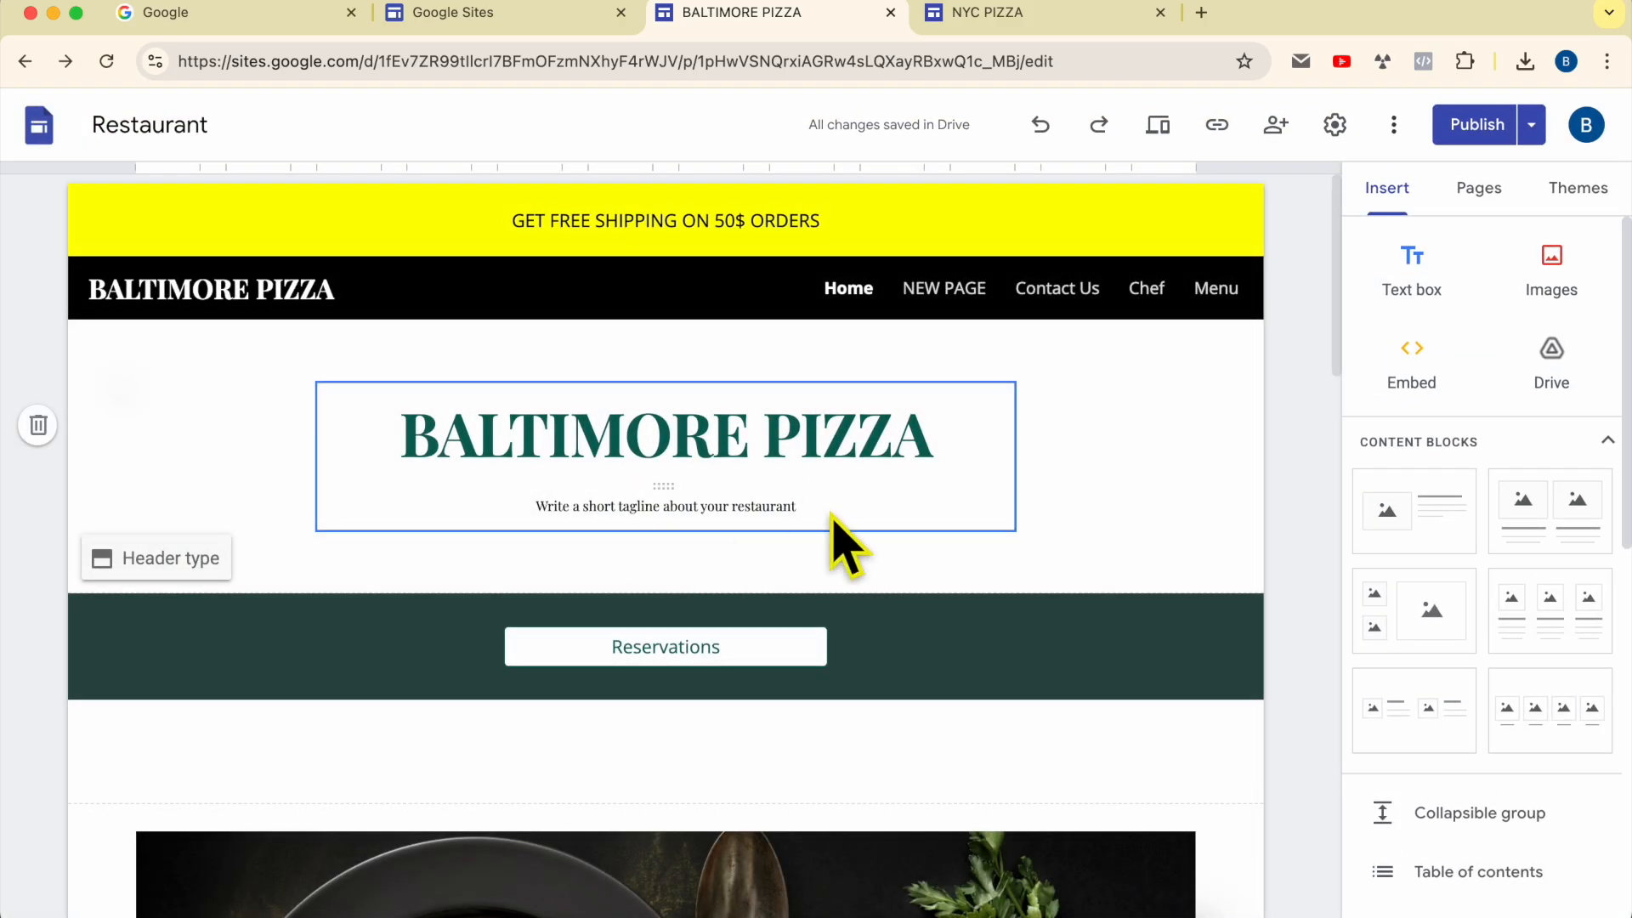
click(1020, 17)
click(850, 19)
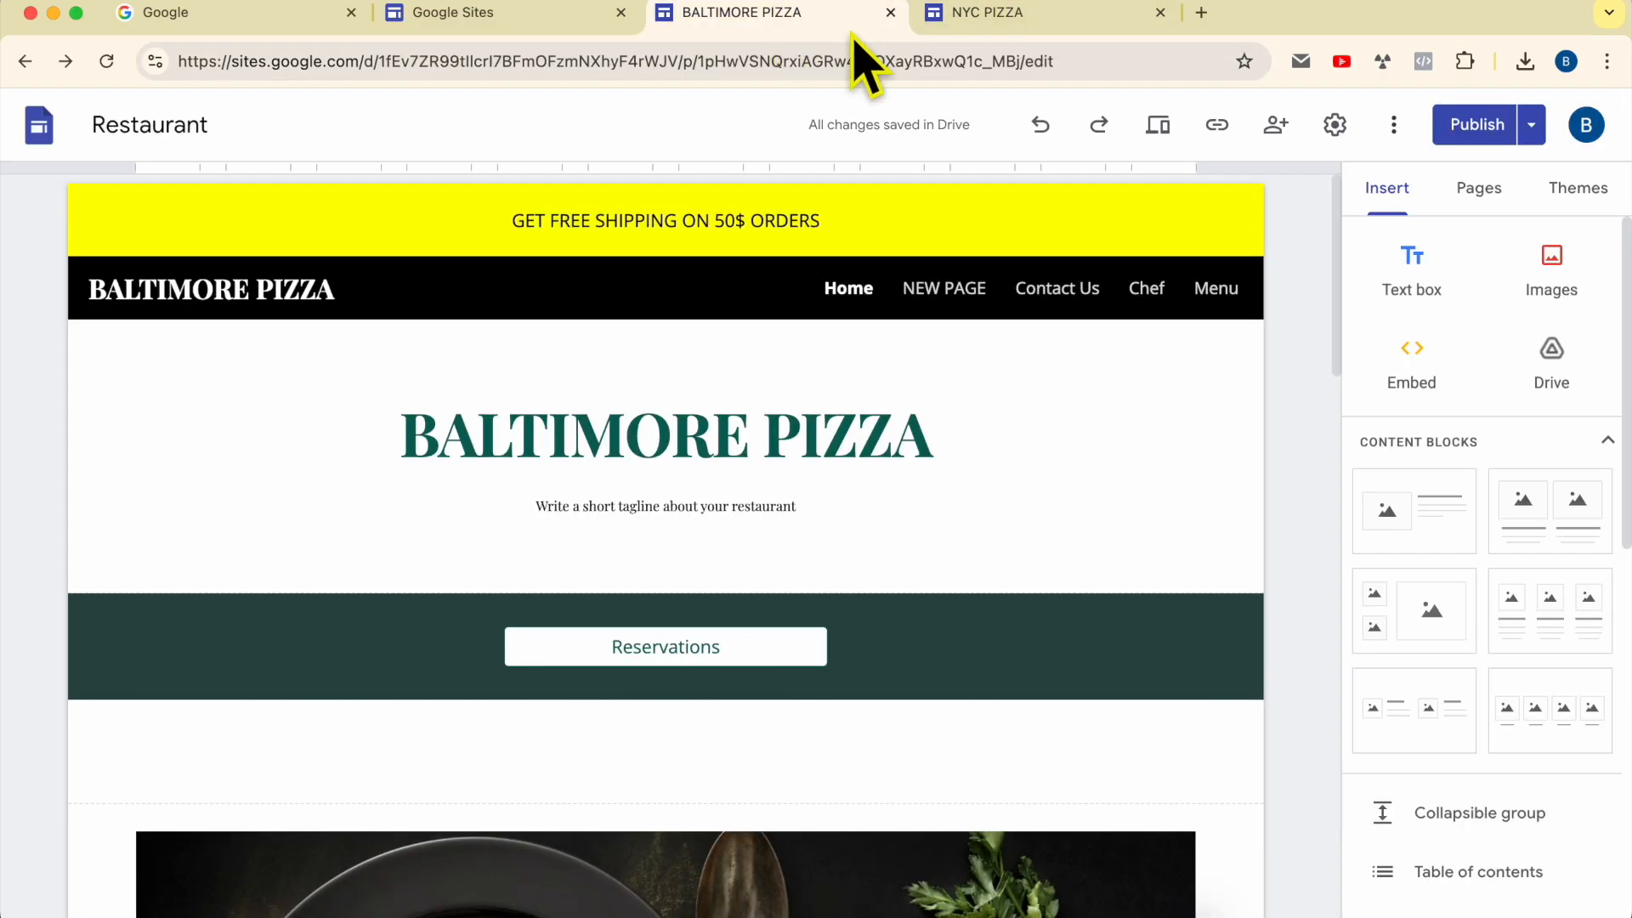
Step: View the published site and check its web address
click(1532, 128)
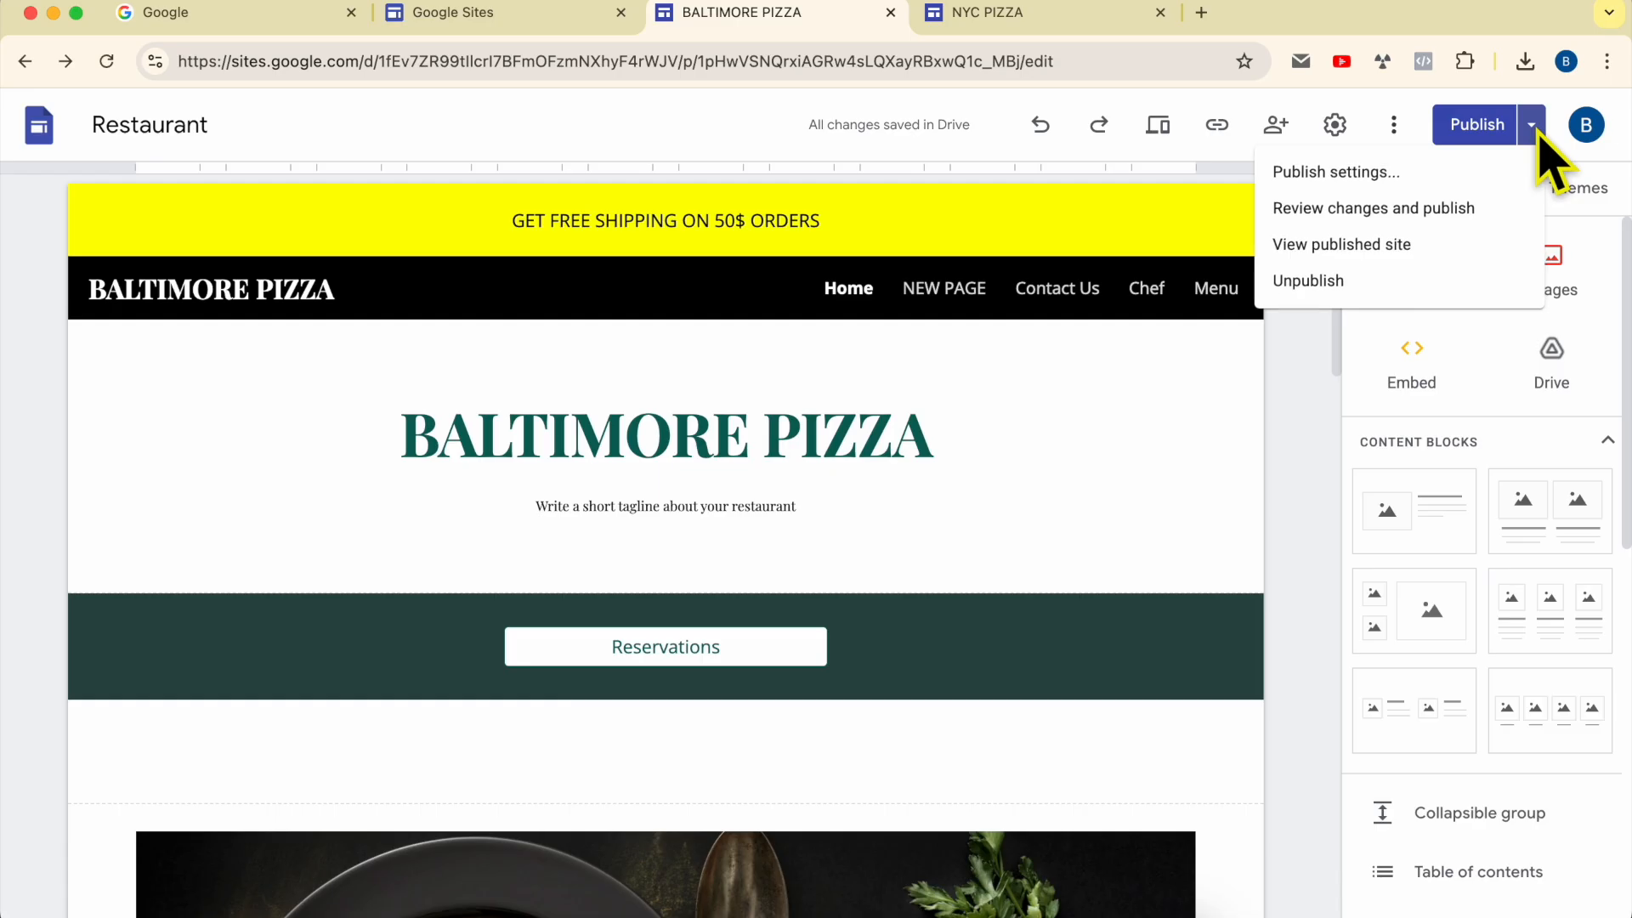
click(1348, 248)
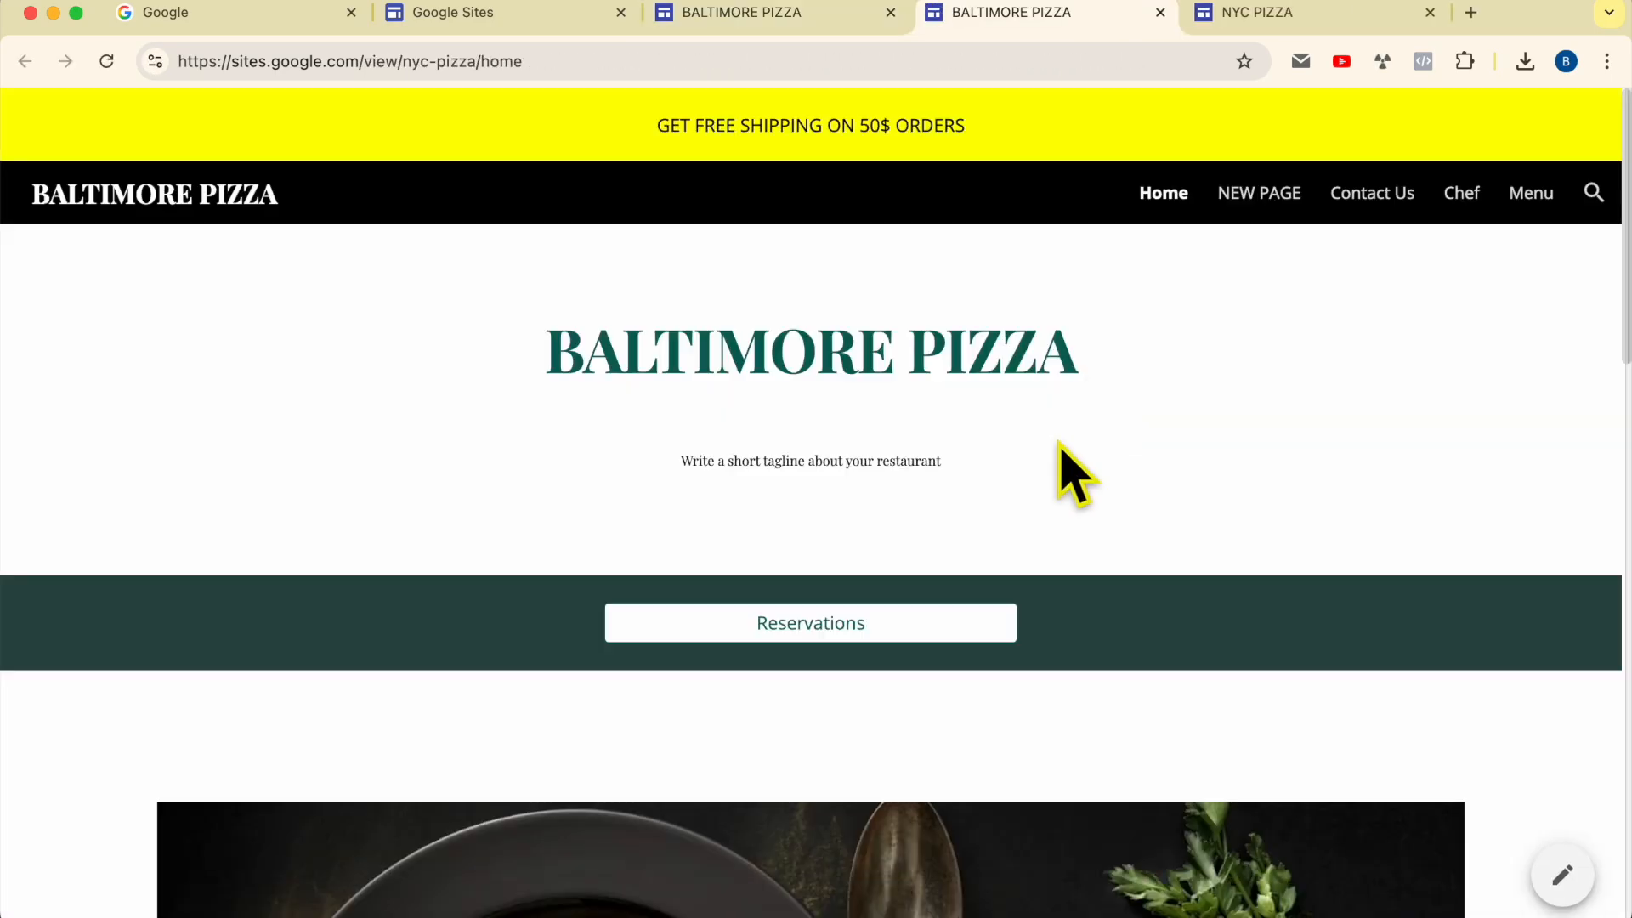
drag(403, 63, 479, 62)
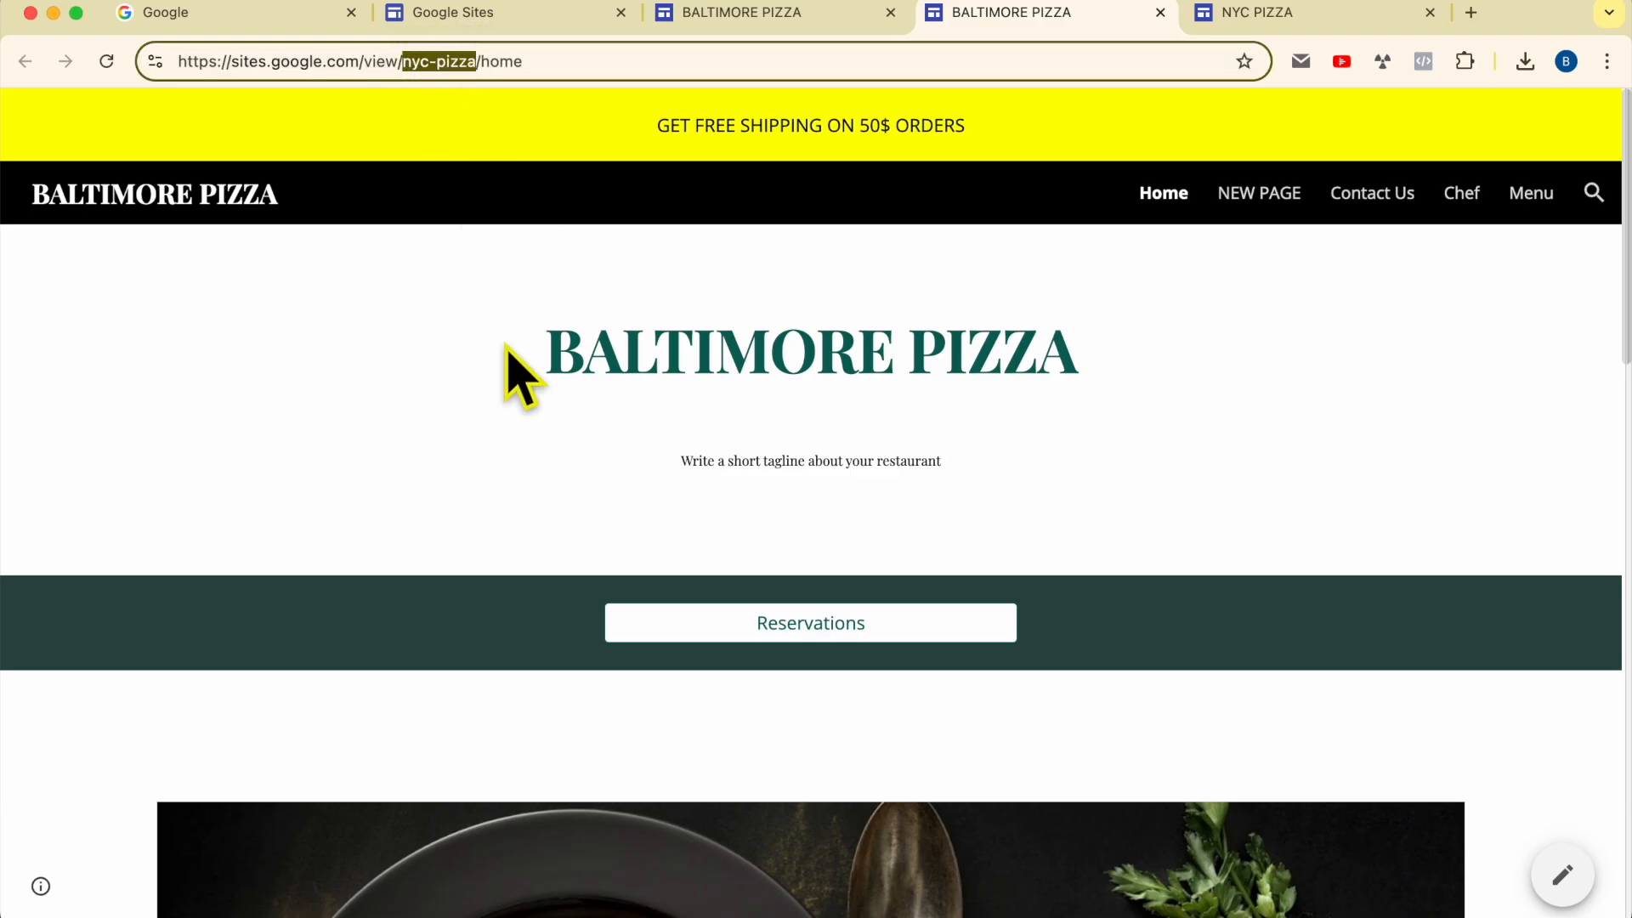
drag(581, 58, 120, 58)
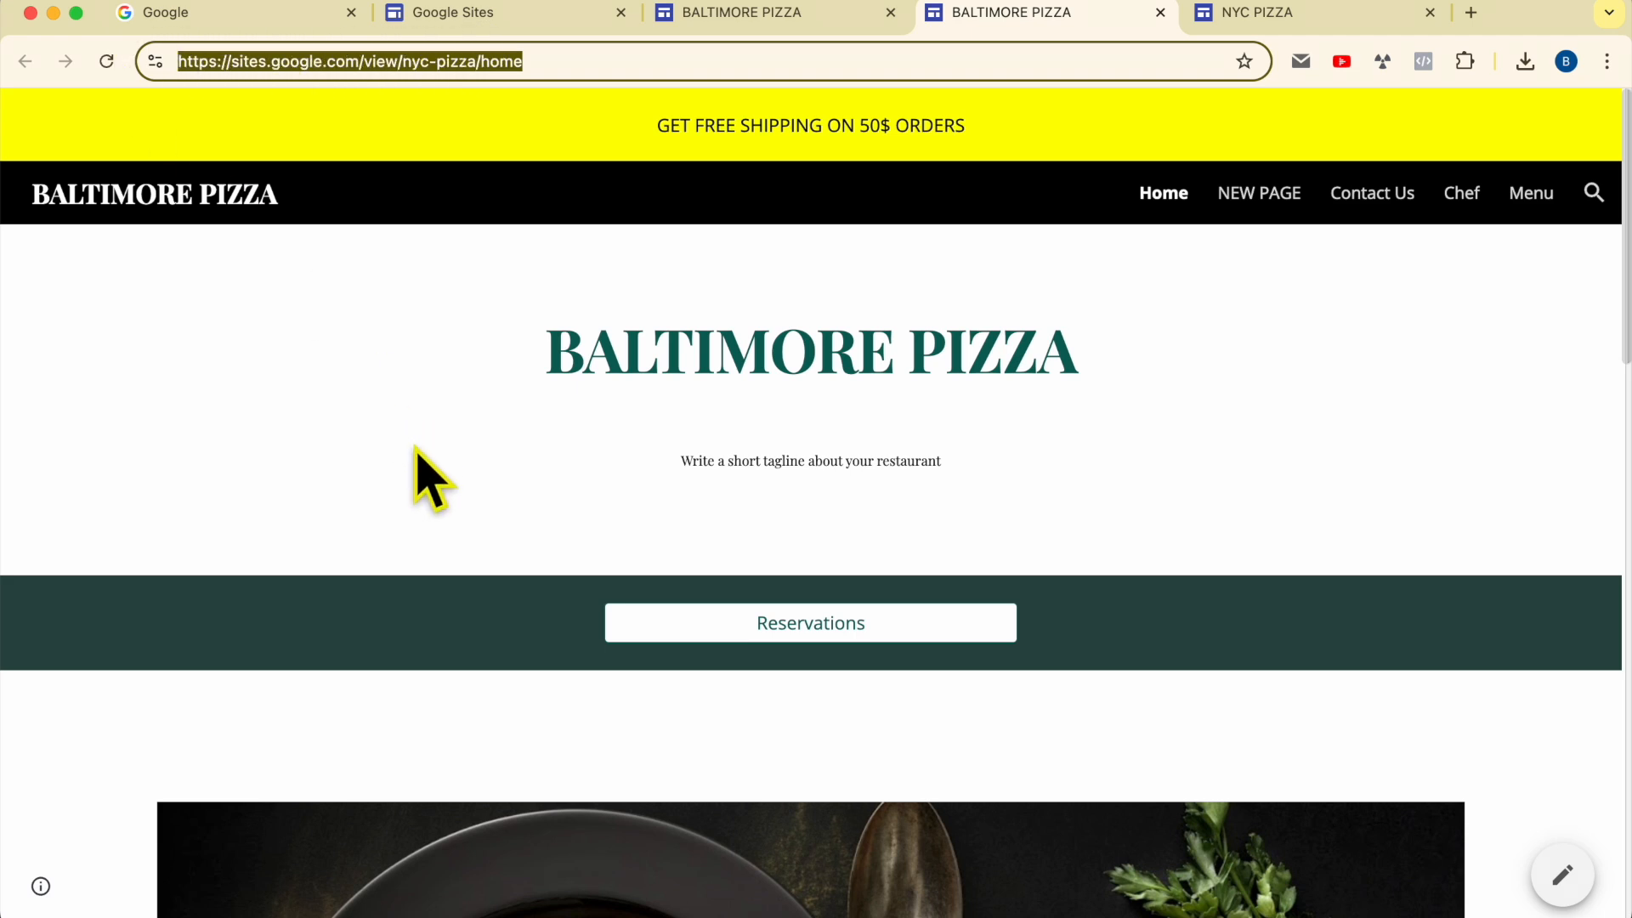
click(768, 13)
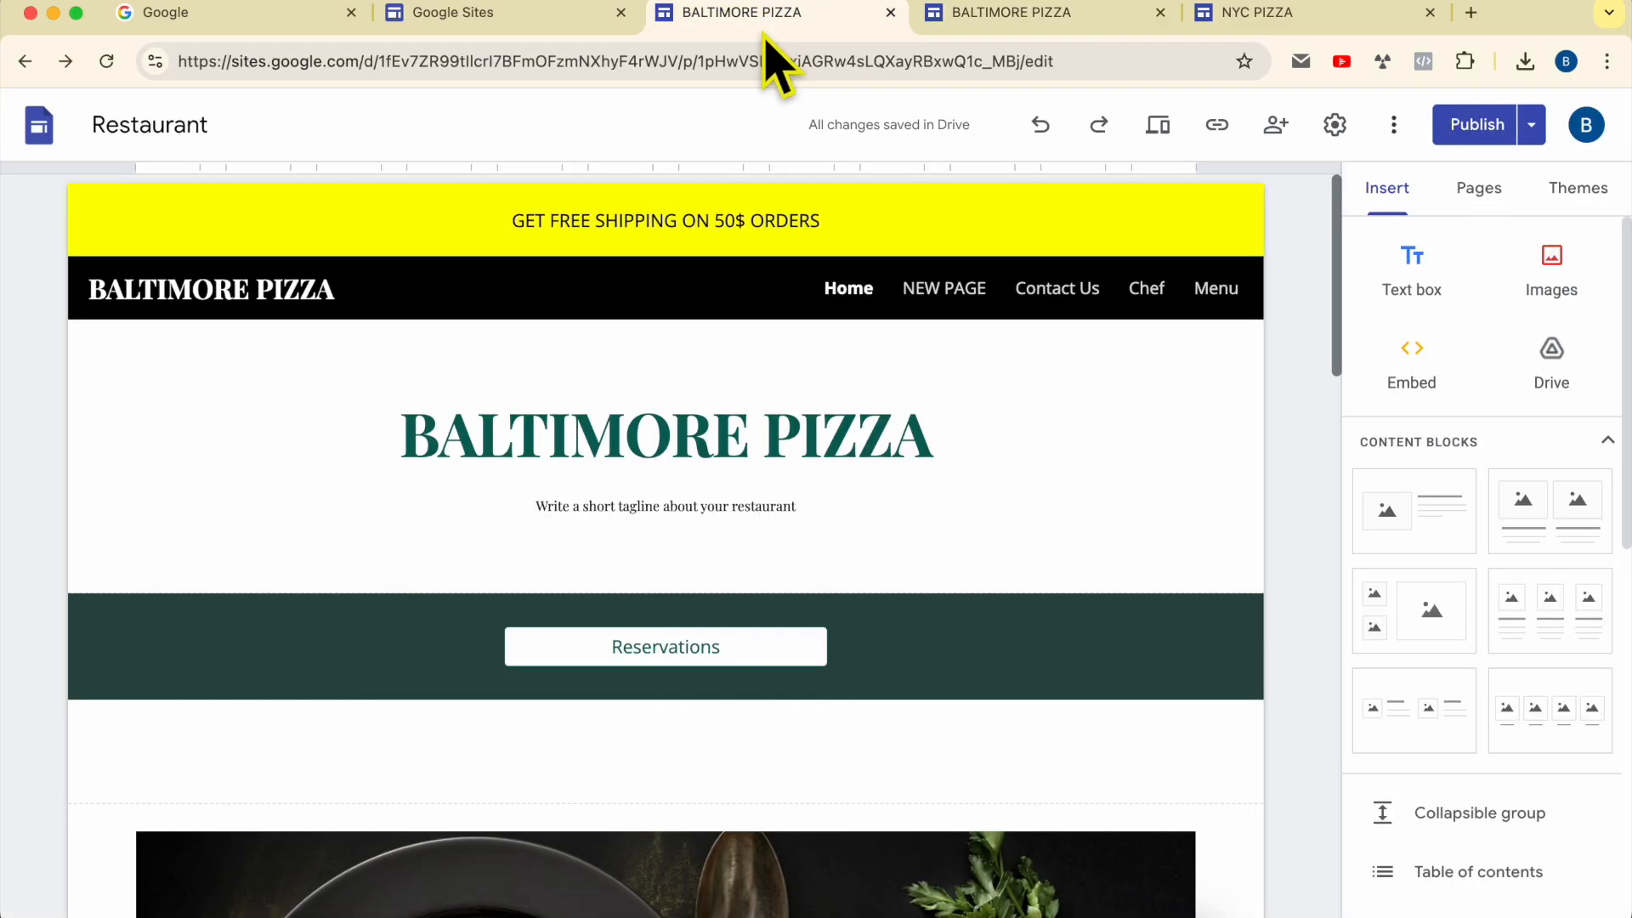
click(1335, 125)
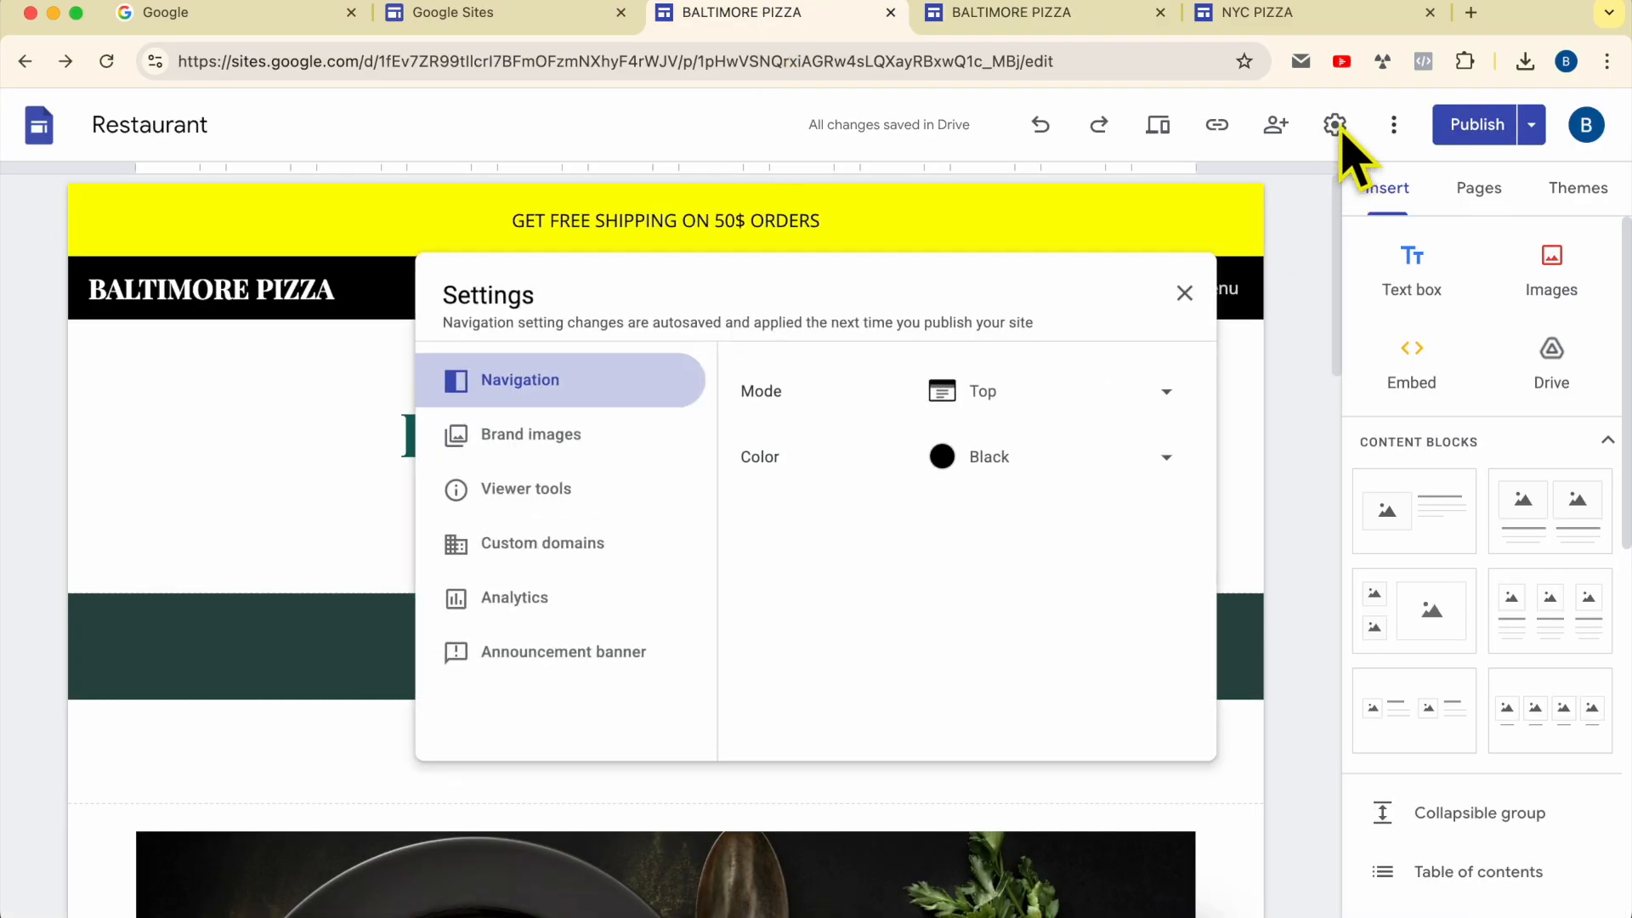
click(523, 551)
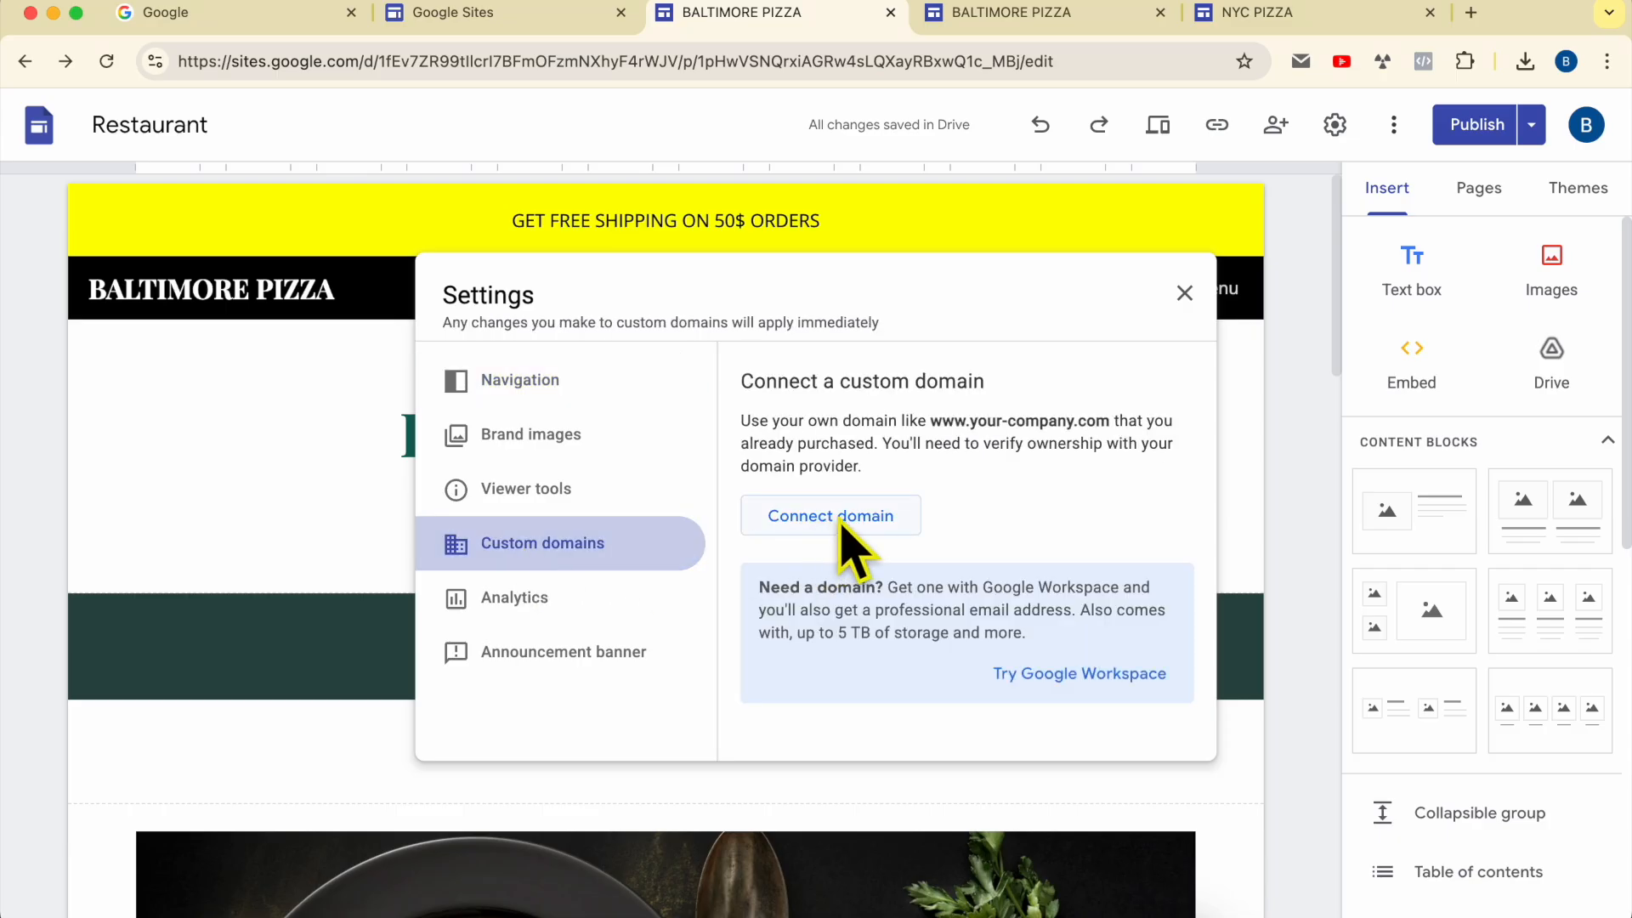
click(864, 524)
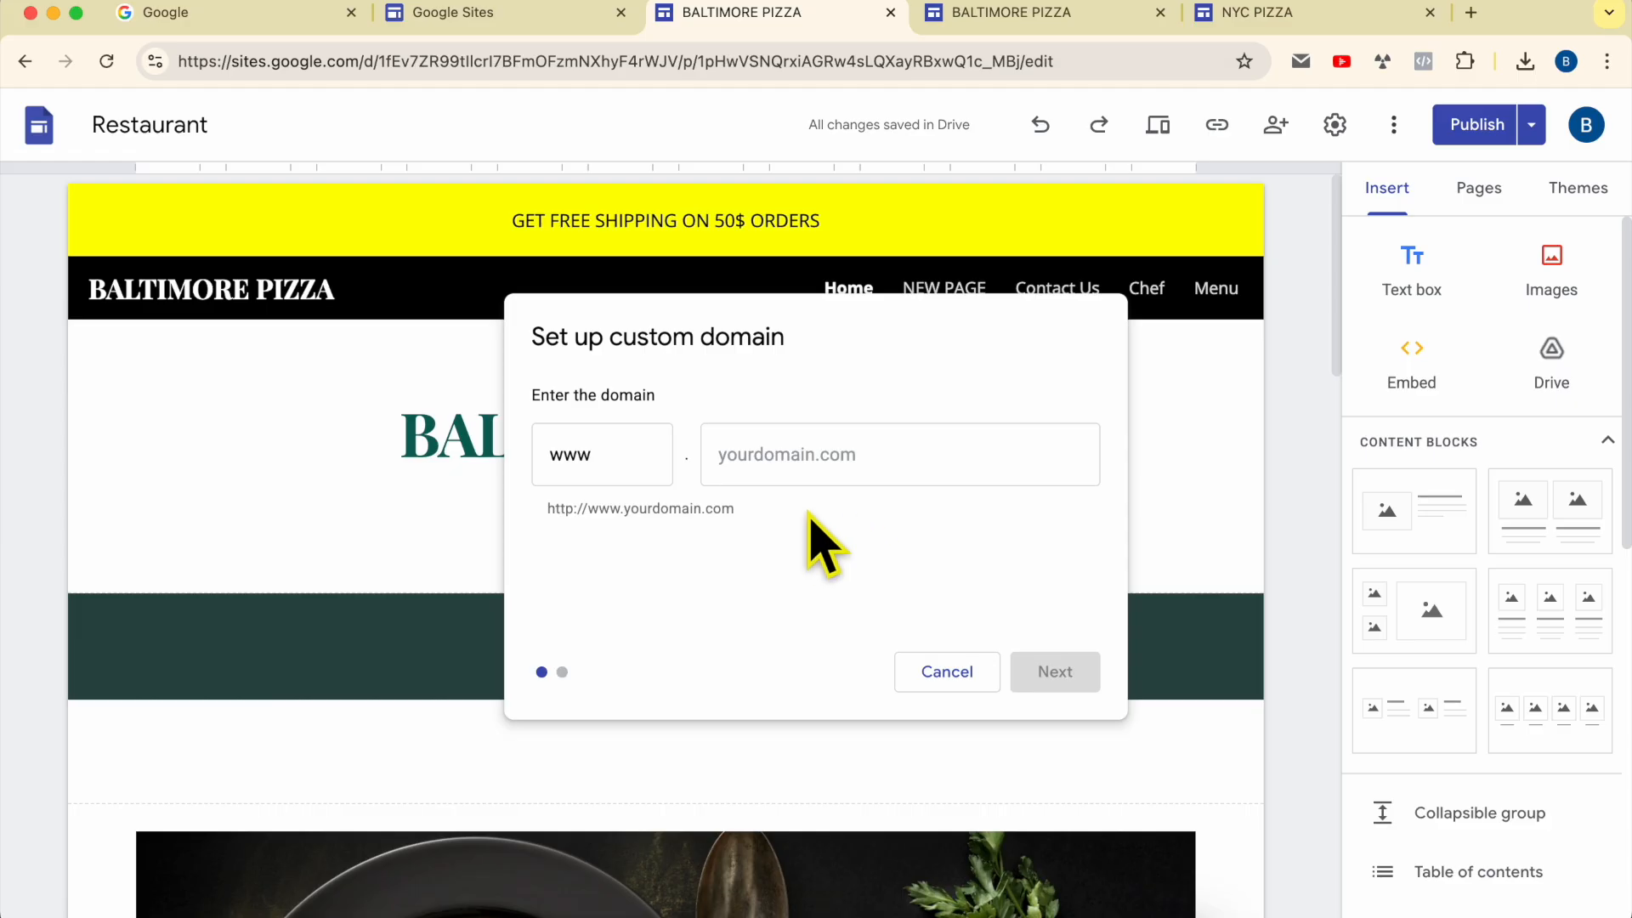
click(805, 459)
text(be)
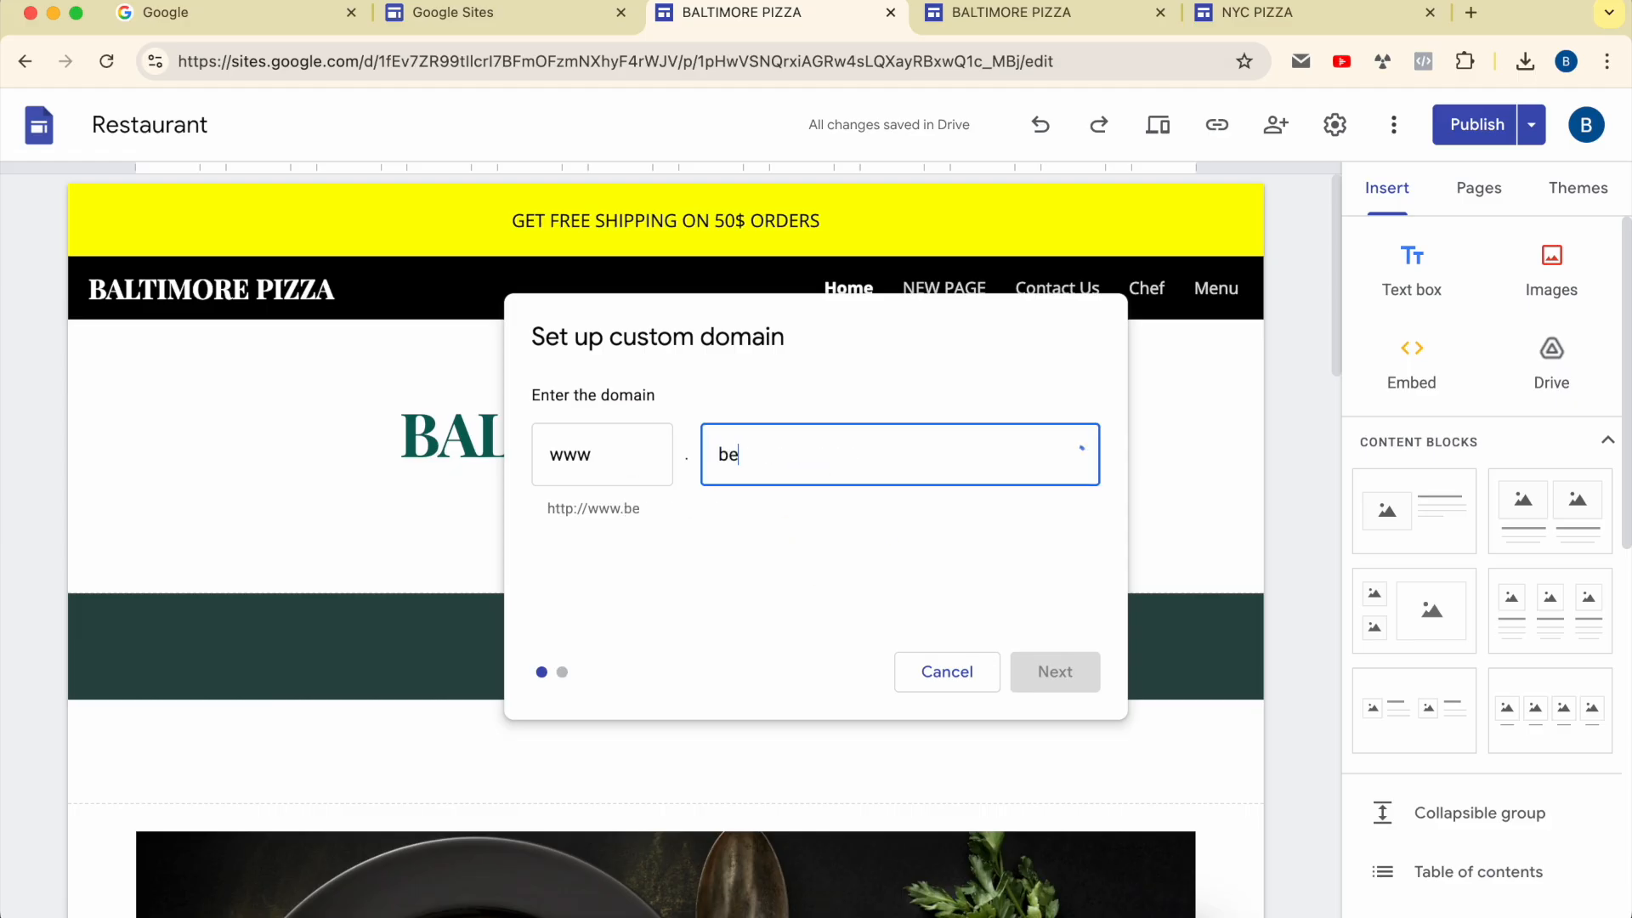
text(nstutorial.com)
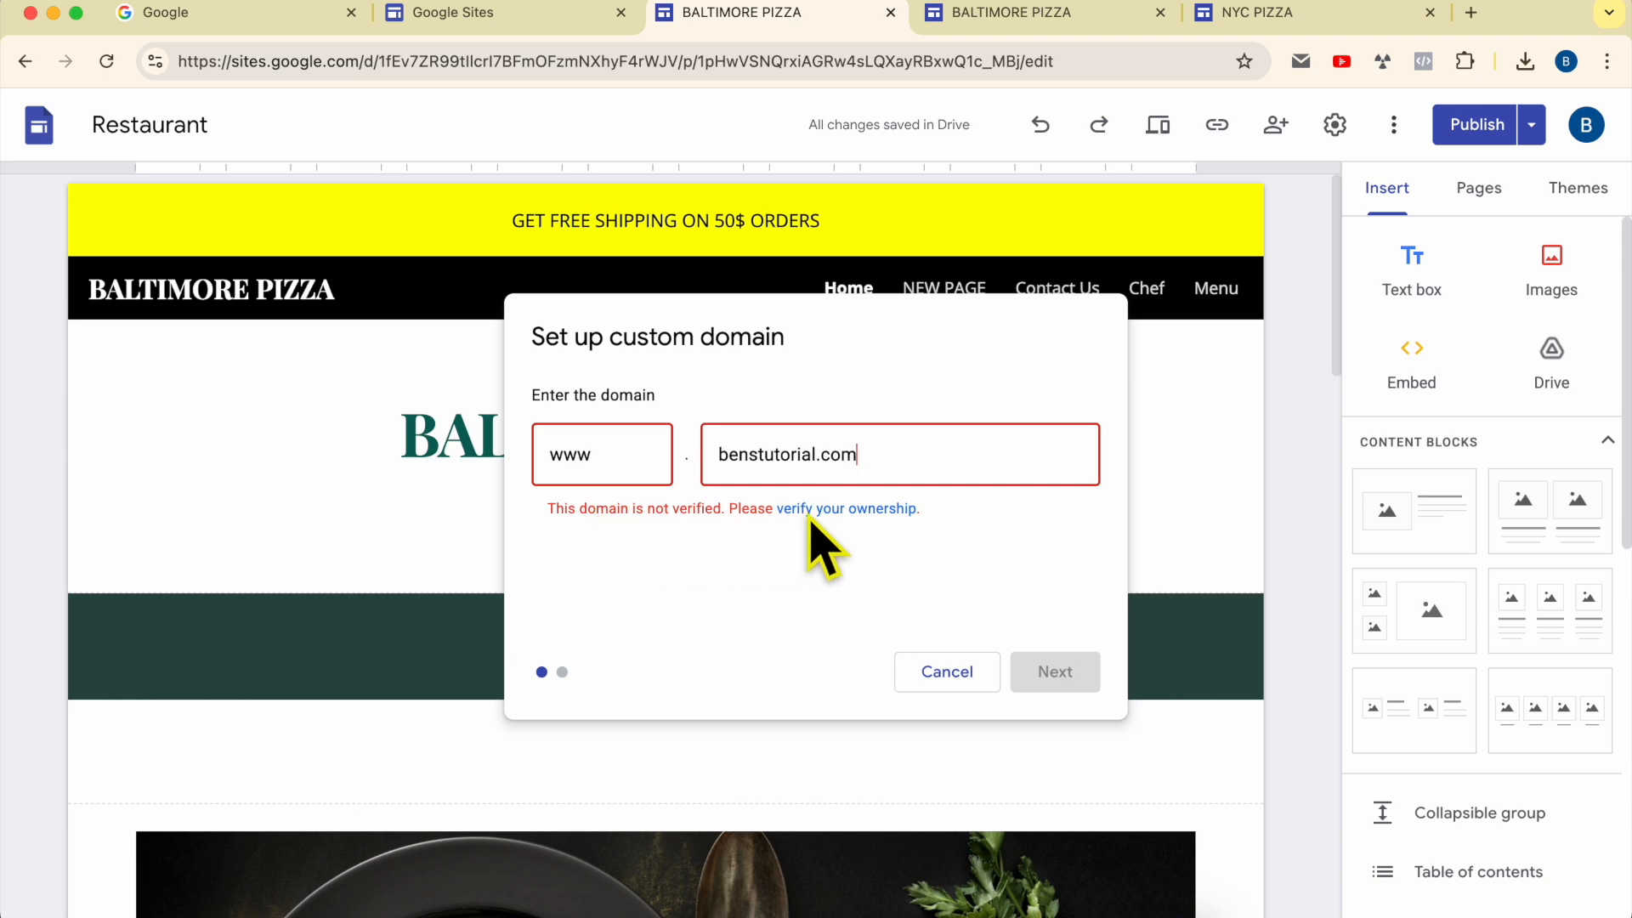
click(856, 510)
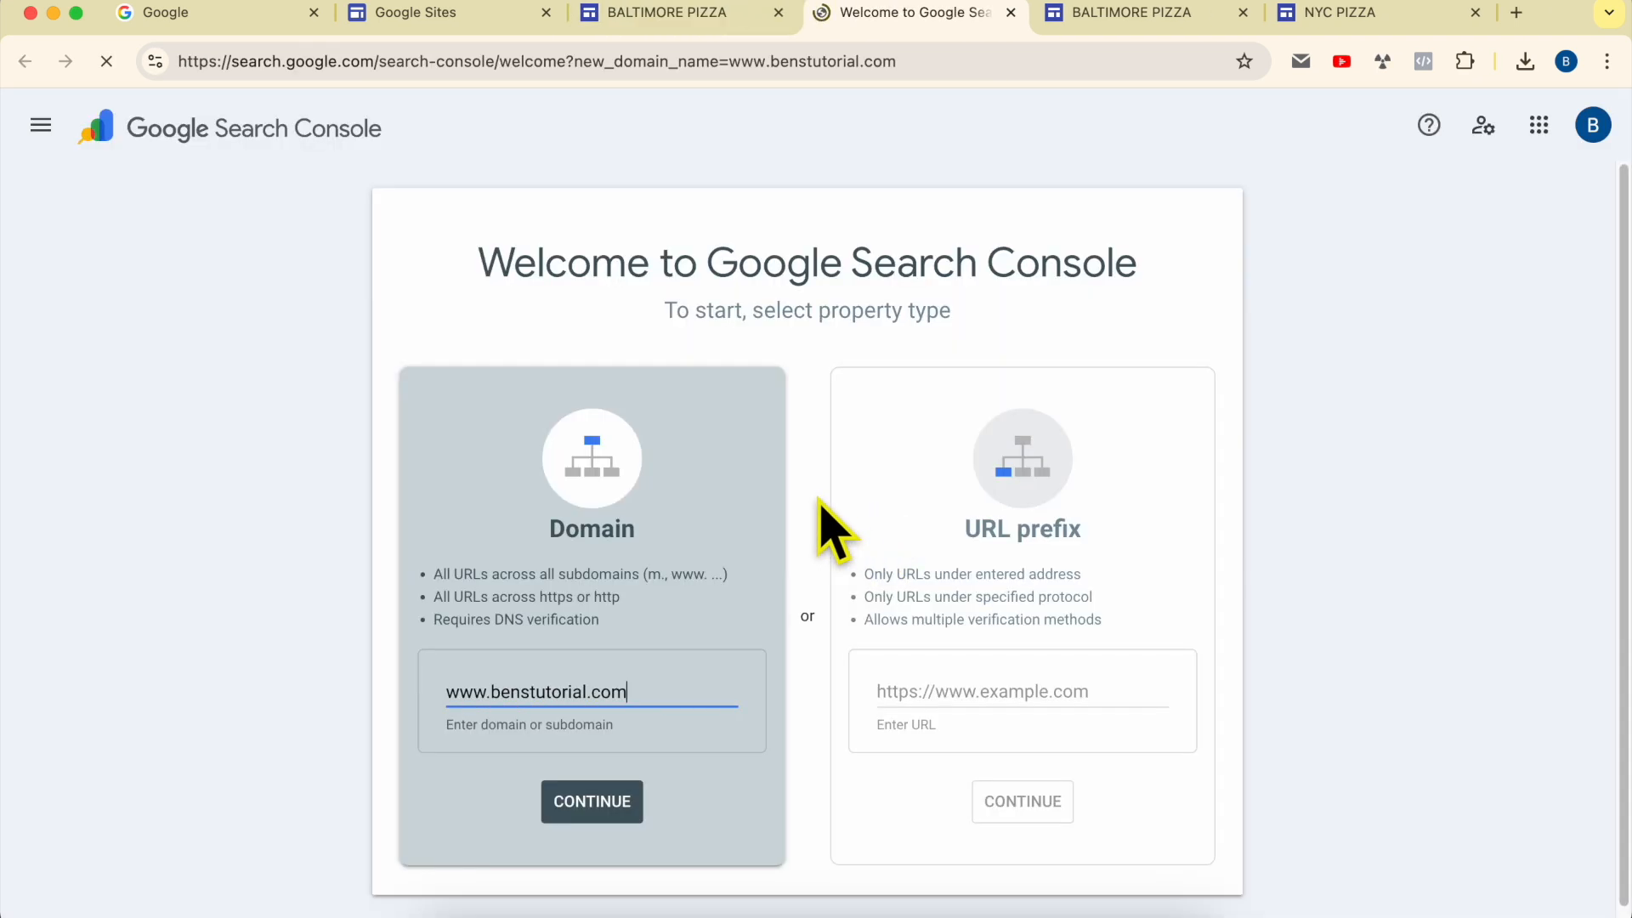
click(1078, 536)
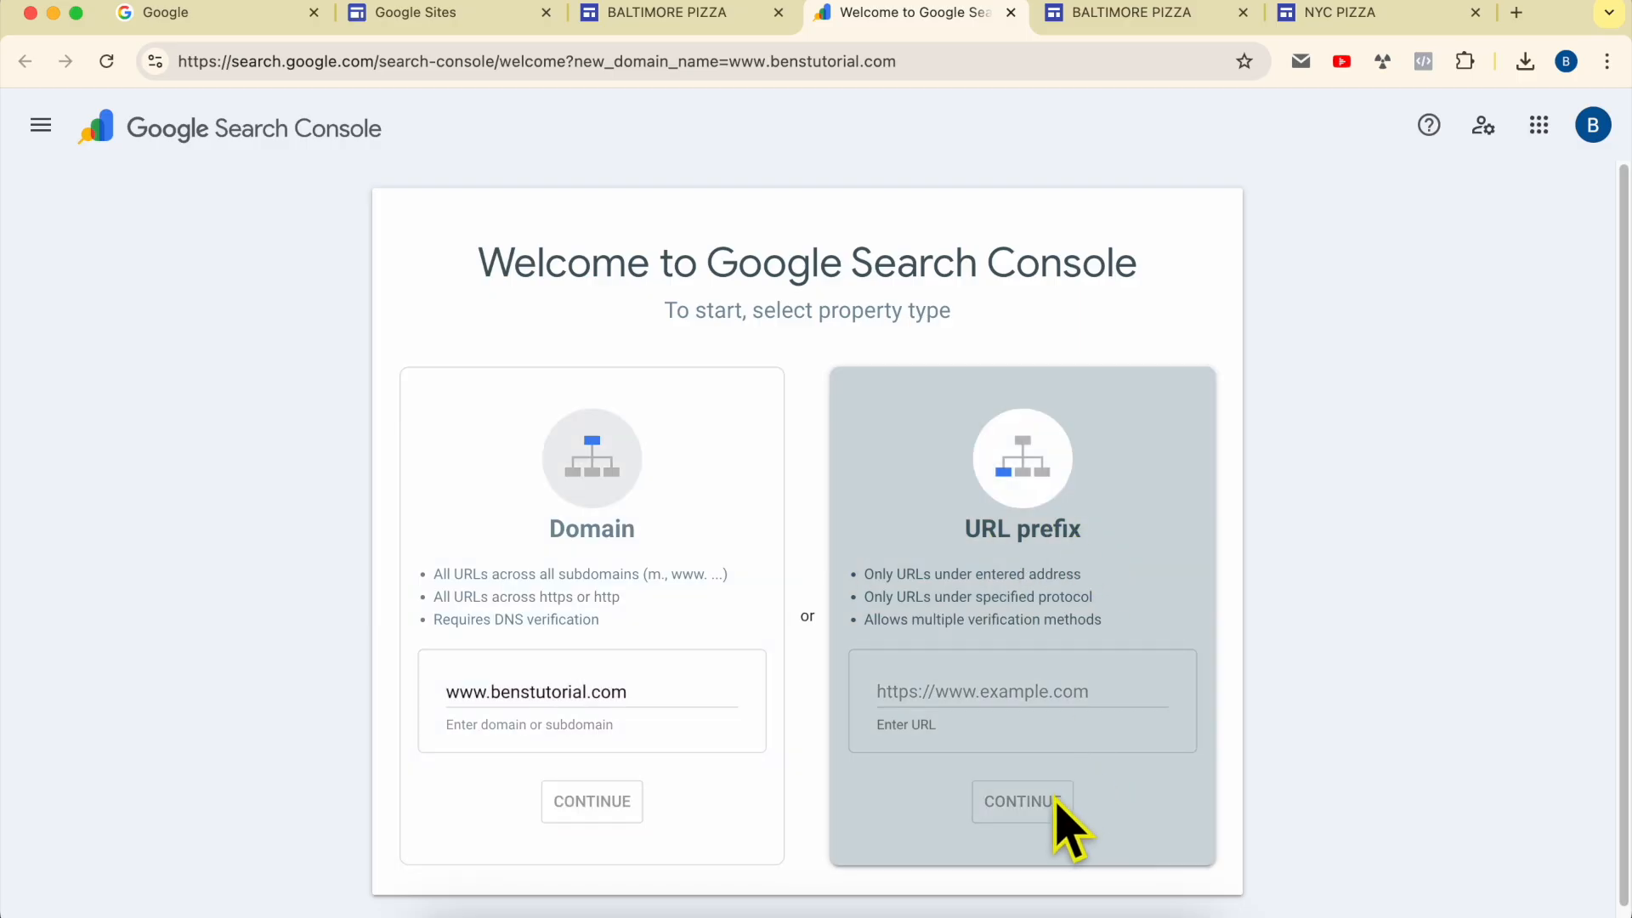
click(984, 696)
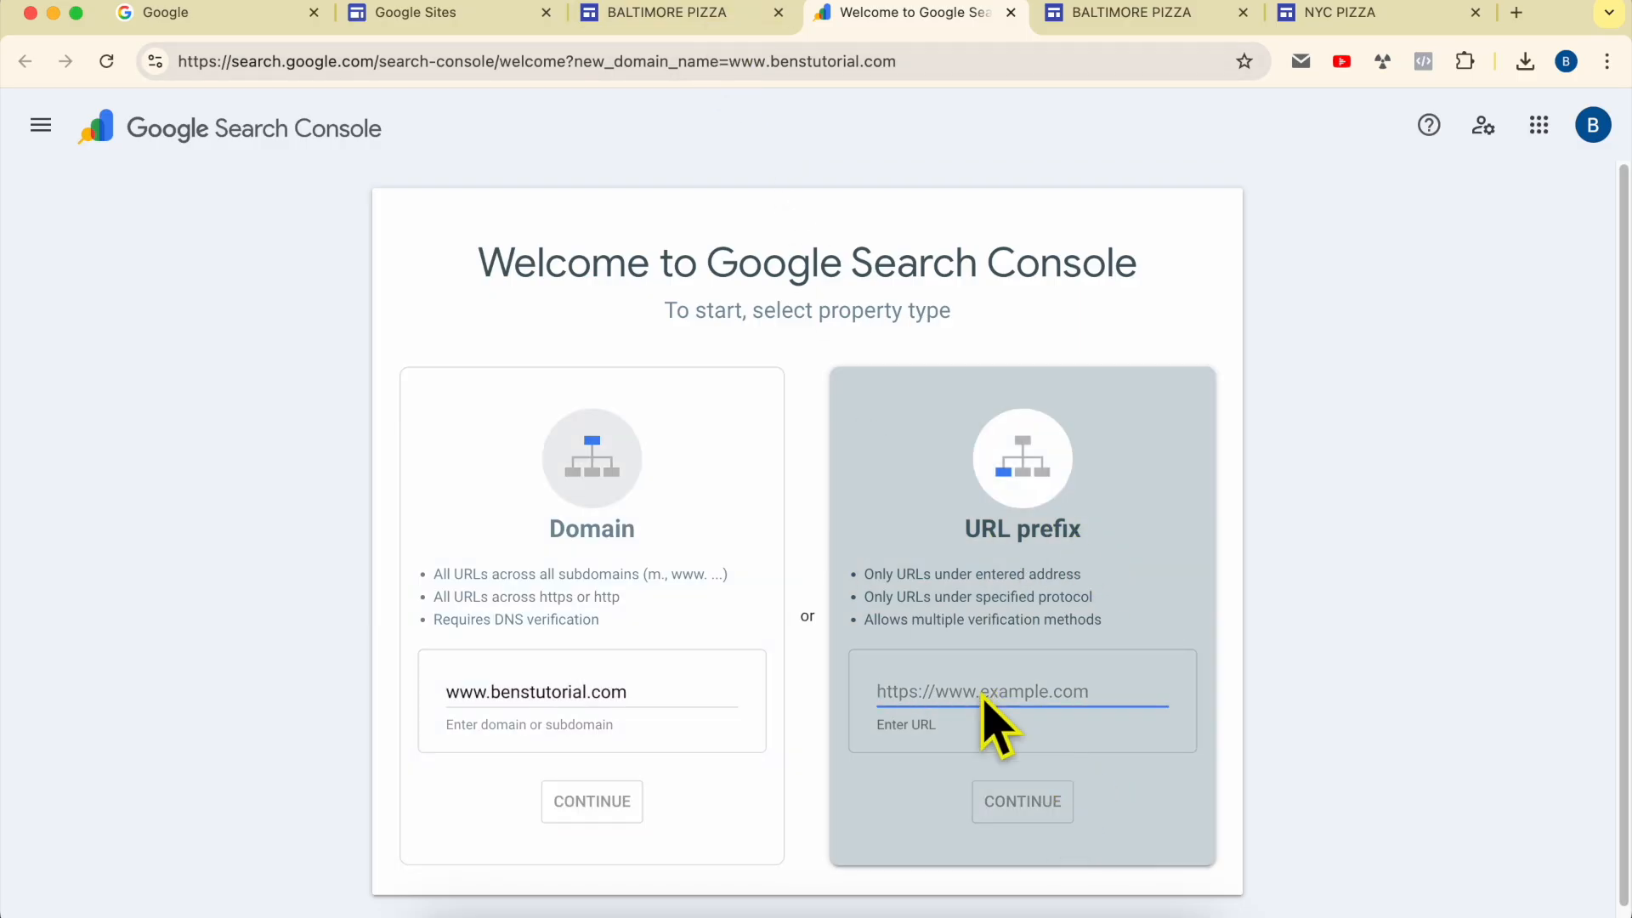
text(http)
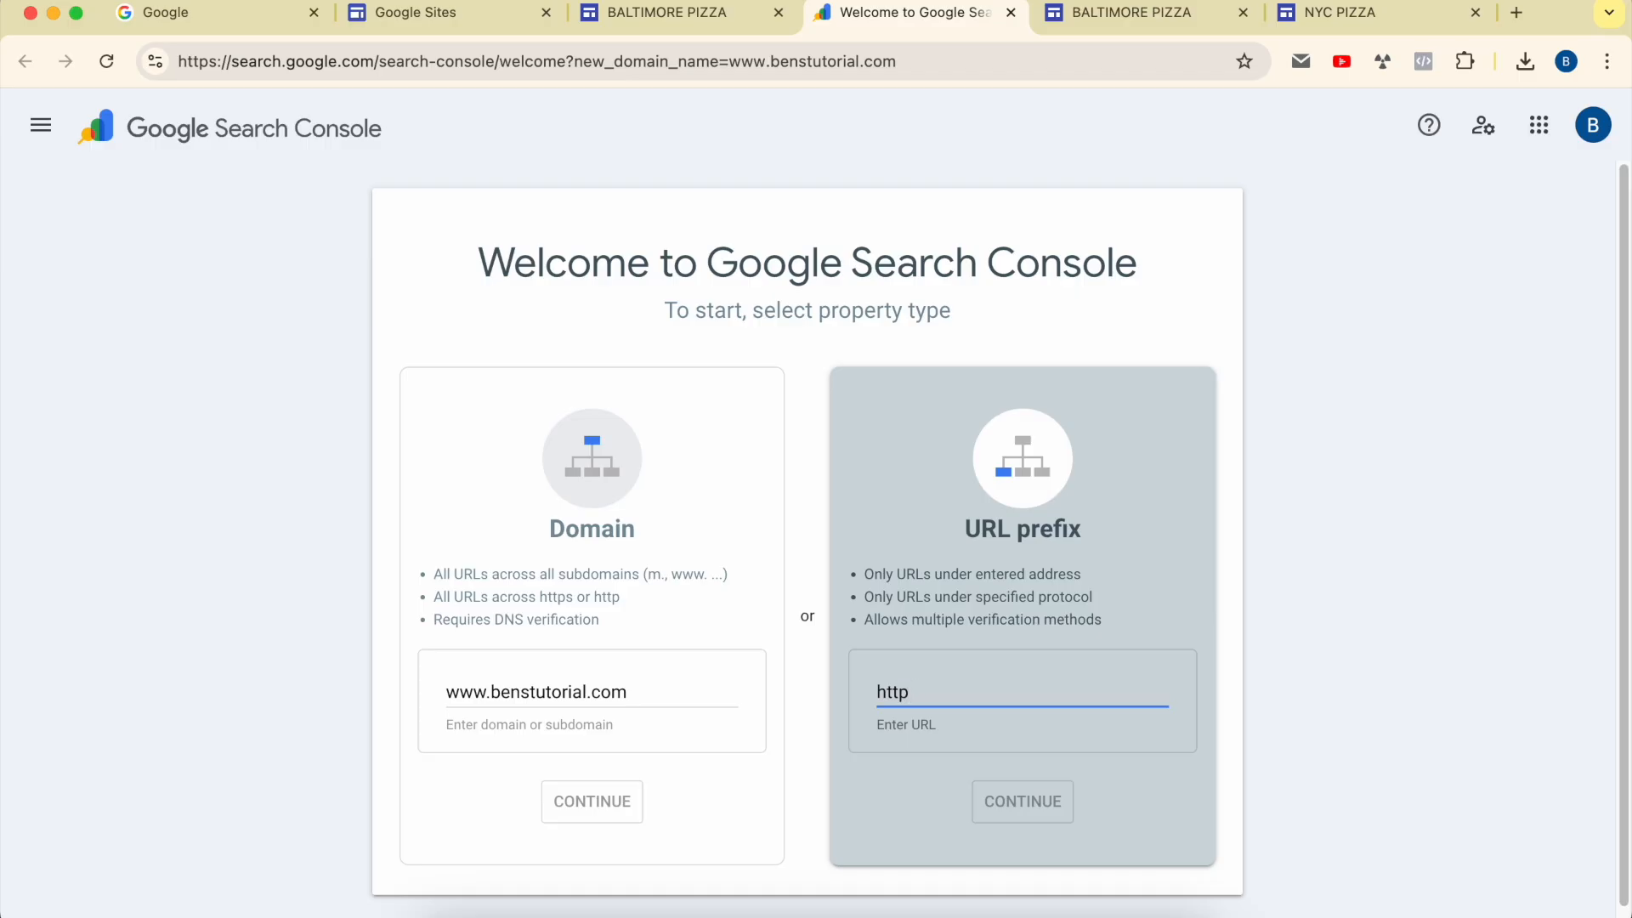
text(s://www.benstutorial.com)
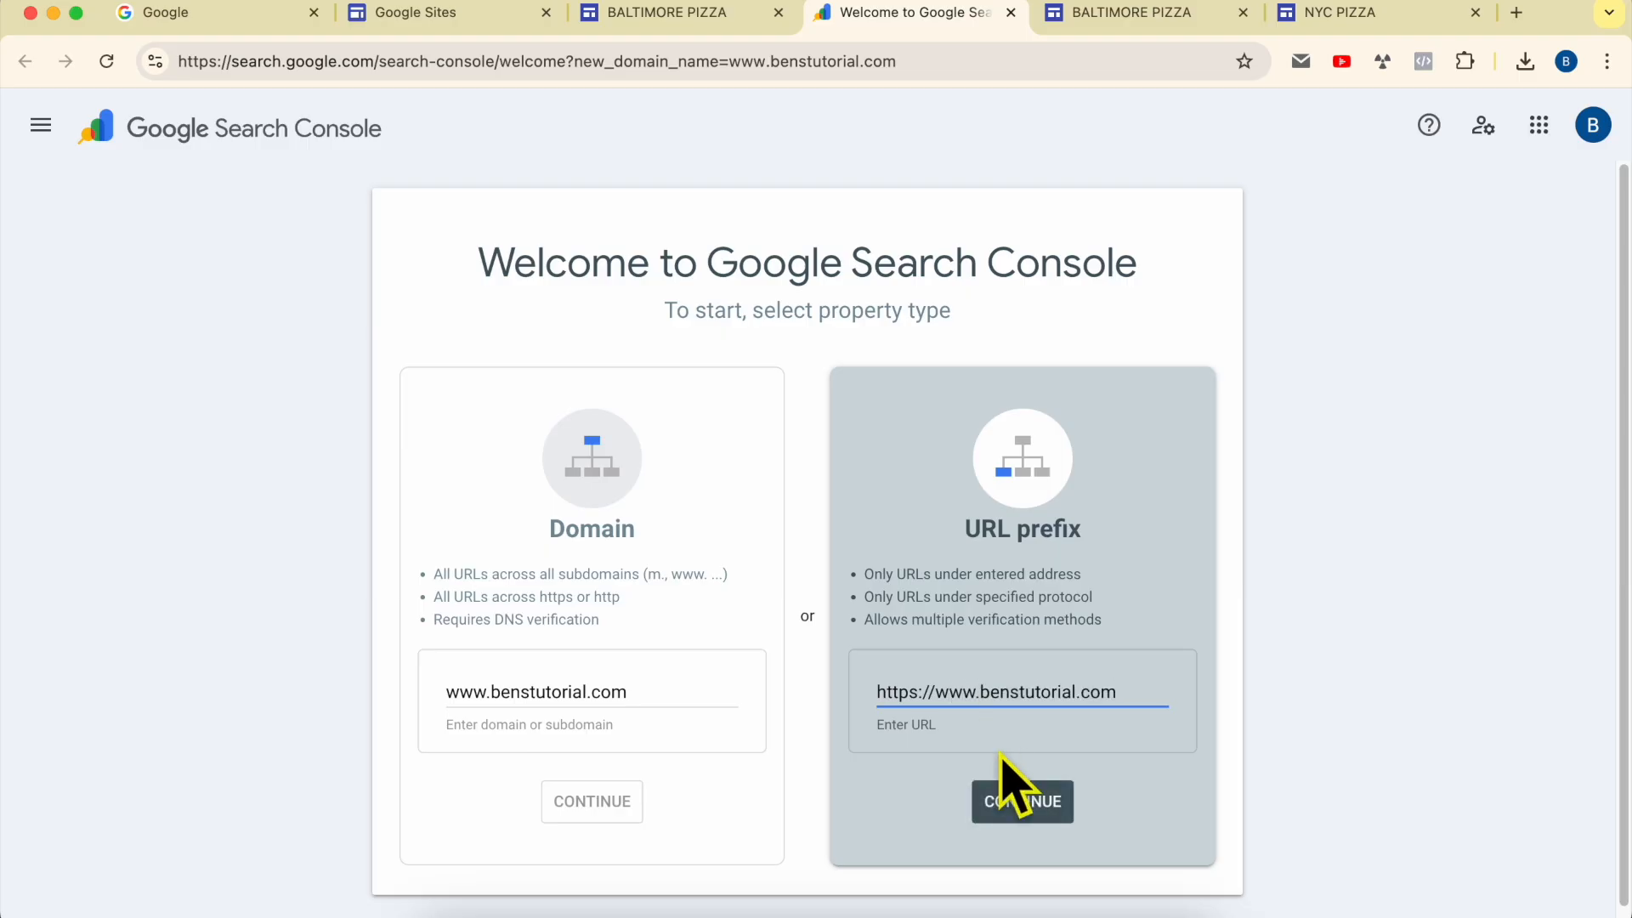
click(1047, 799)
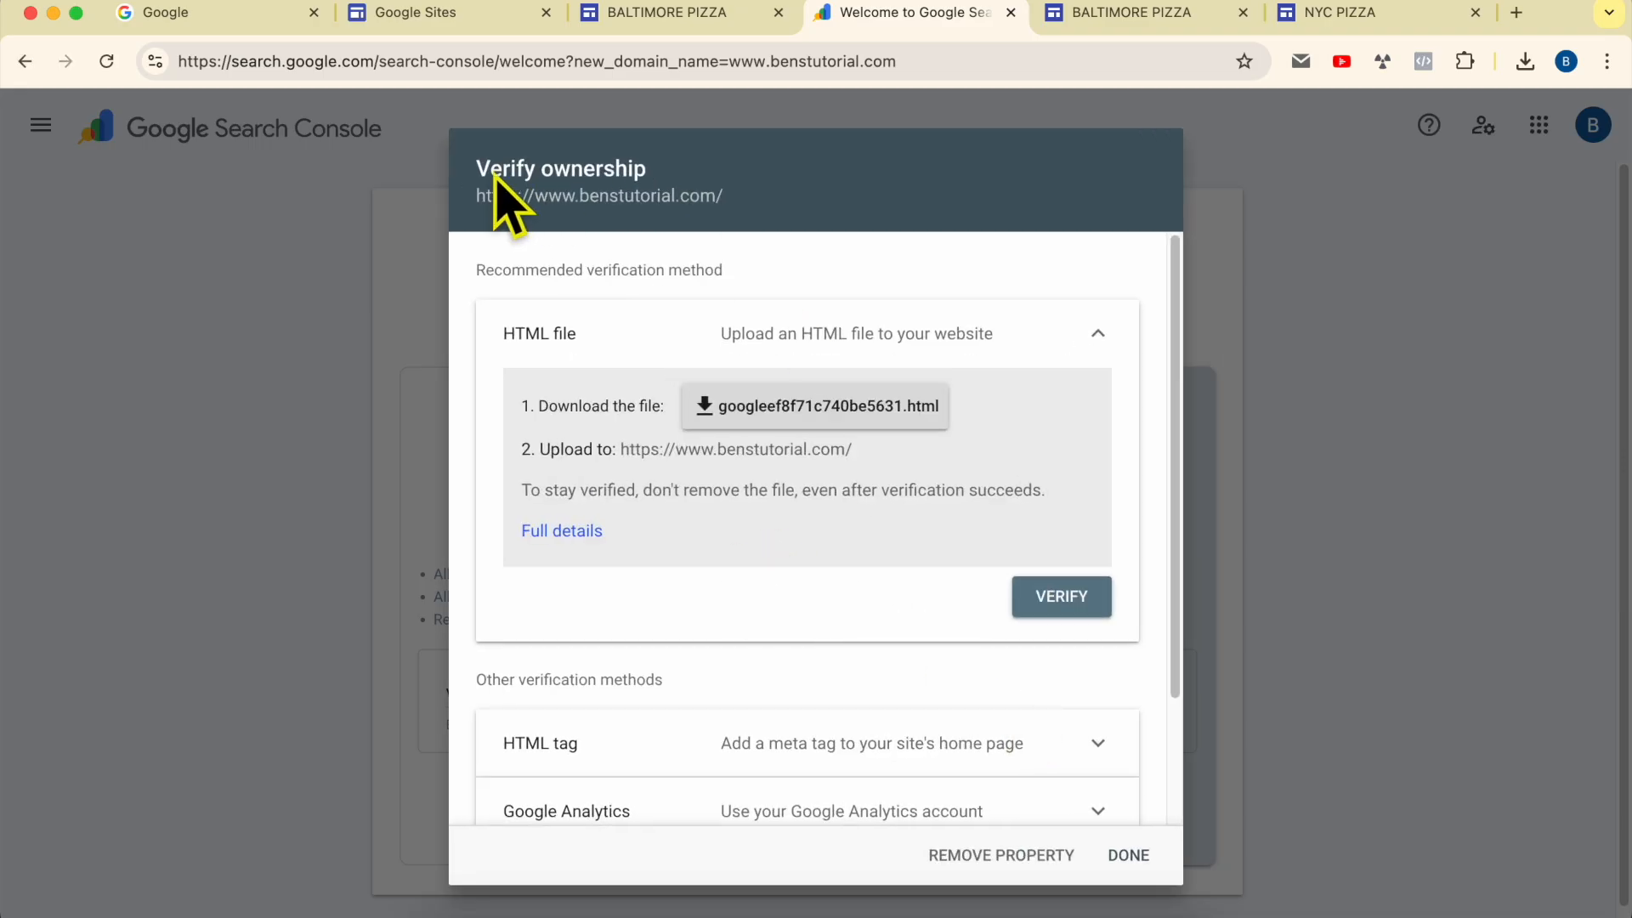
Step: Choose the Domain name provider verification method with record type TXT and copy the site verification record
drag(477, 170, 655, 170)
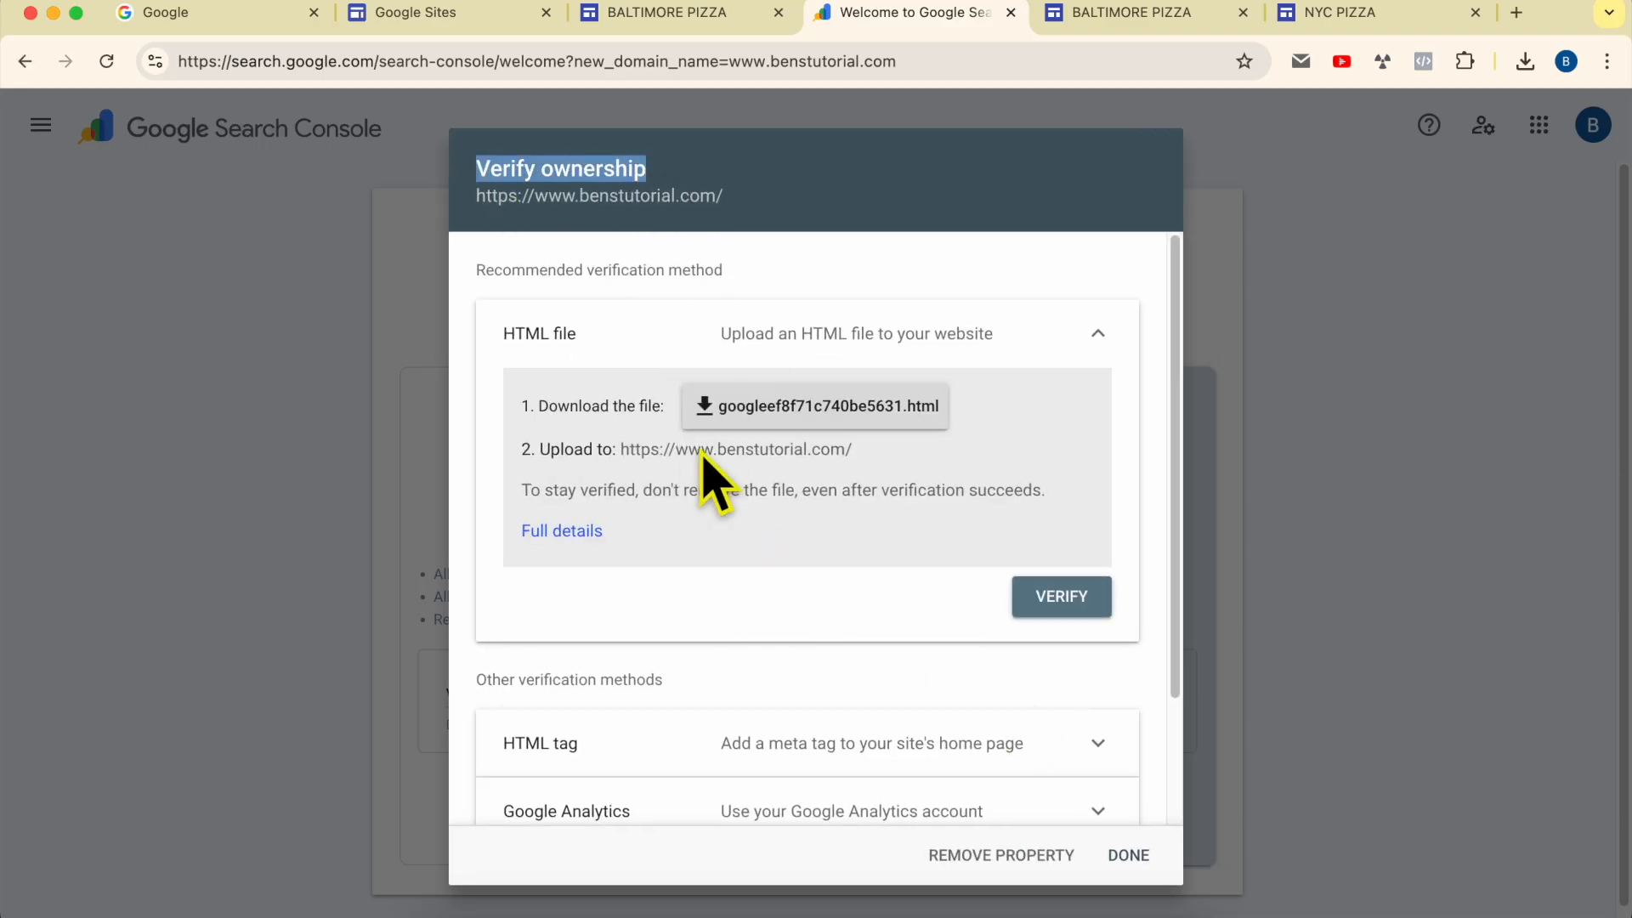
scroll(546, 383, down, 1)
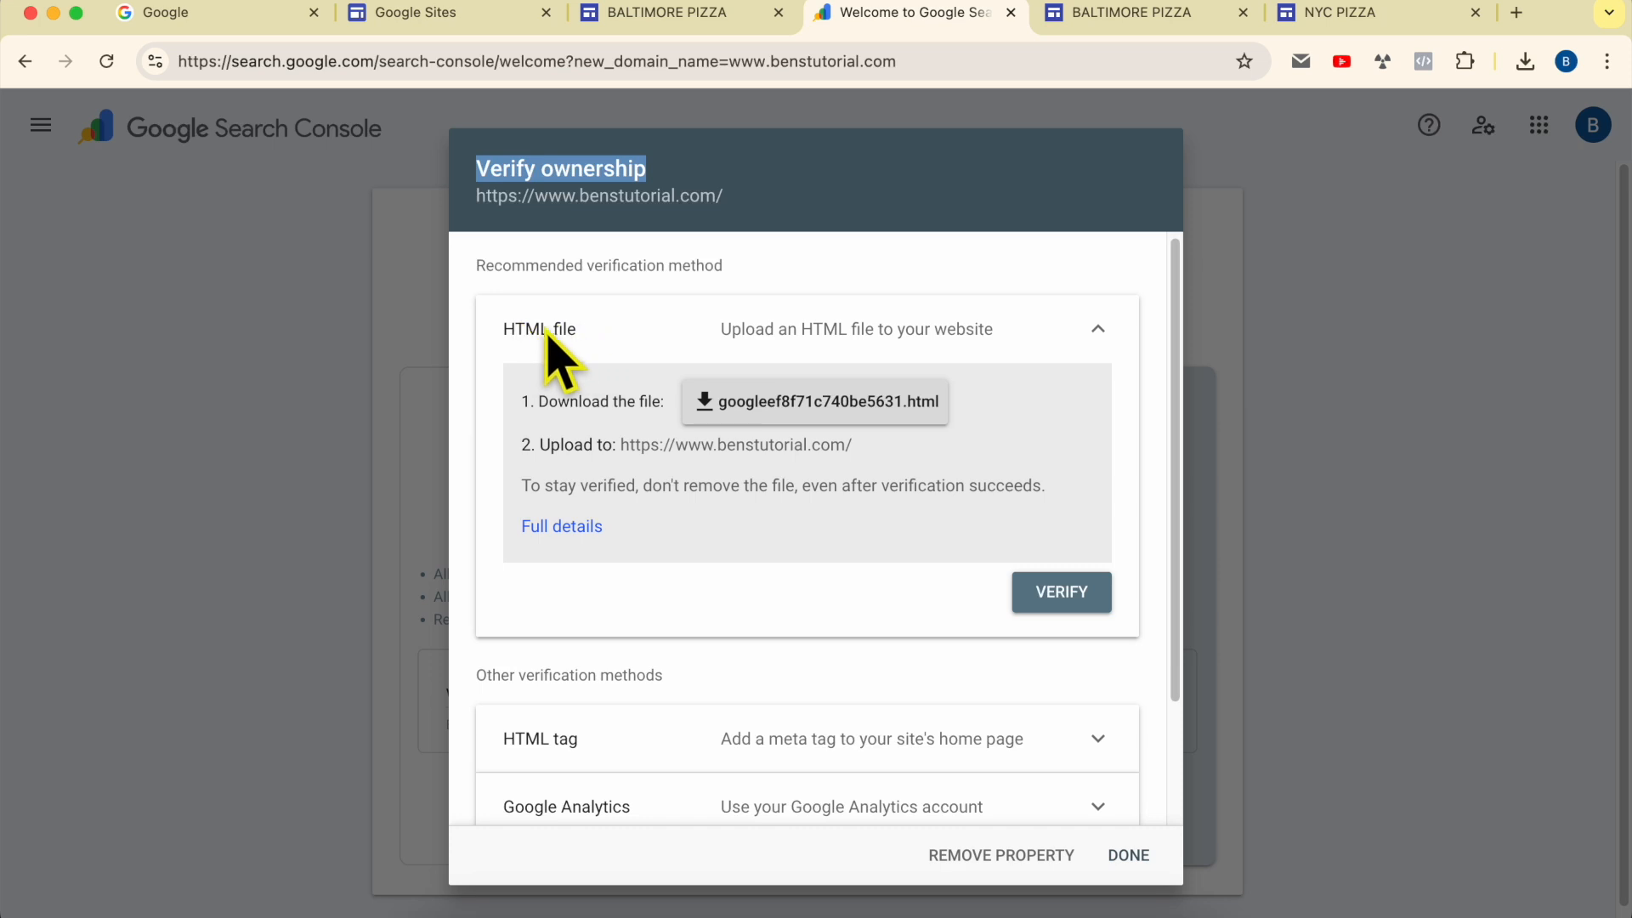
drag(505, 337, 595, 340)
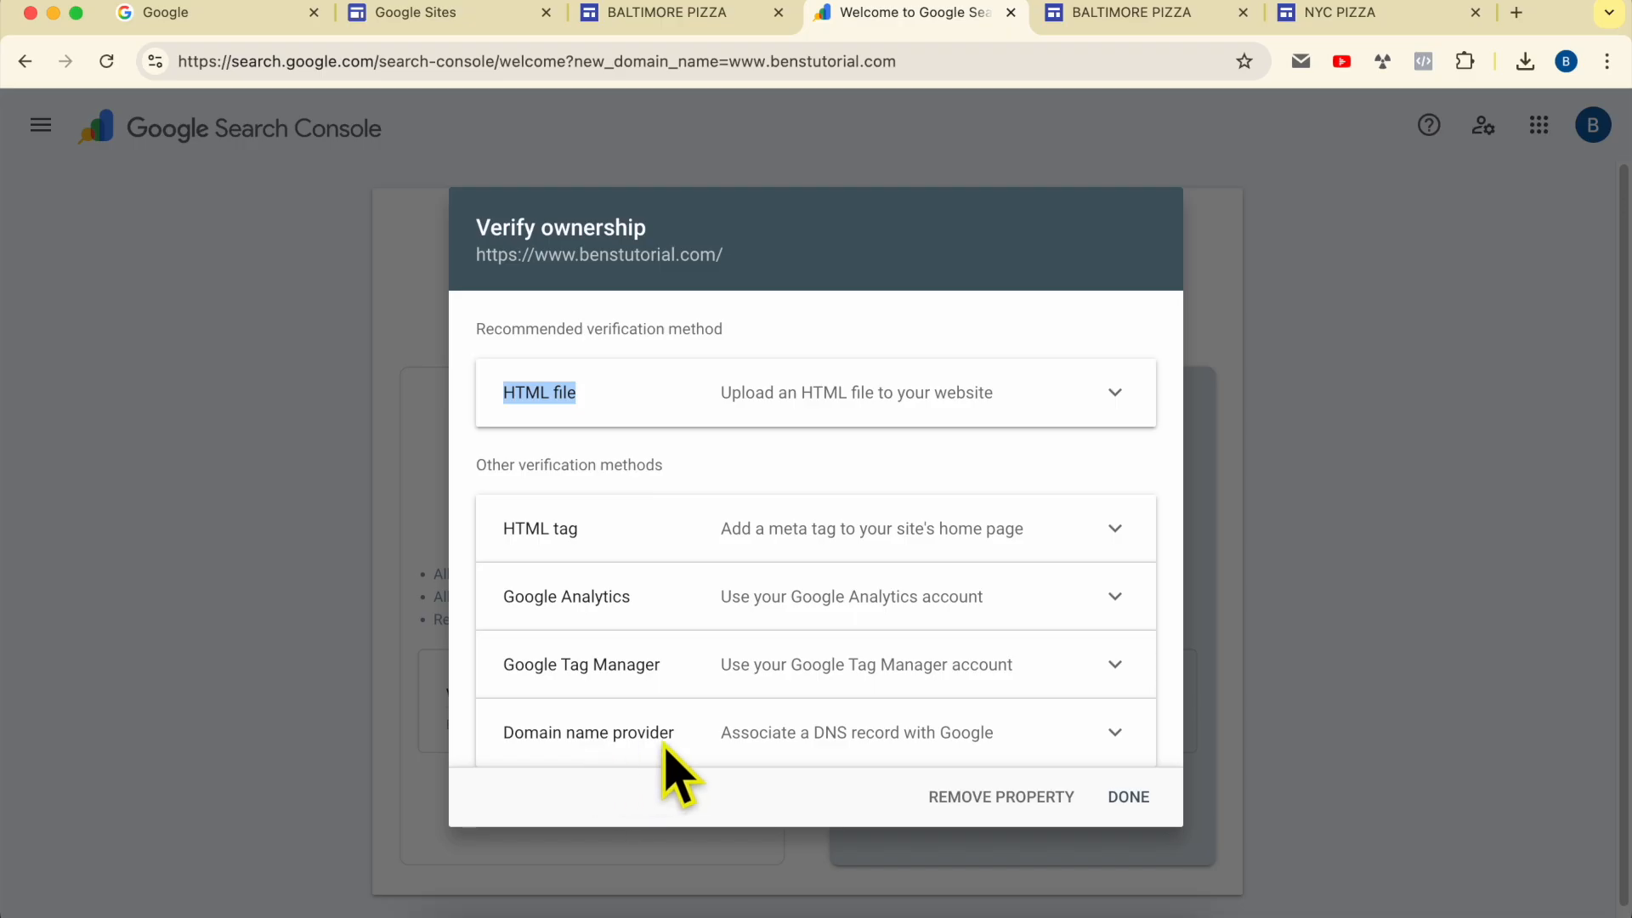
click(899, 742)
scroll(956, 685, down, 5)
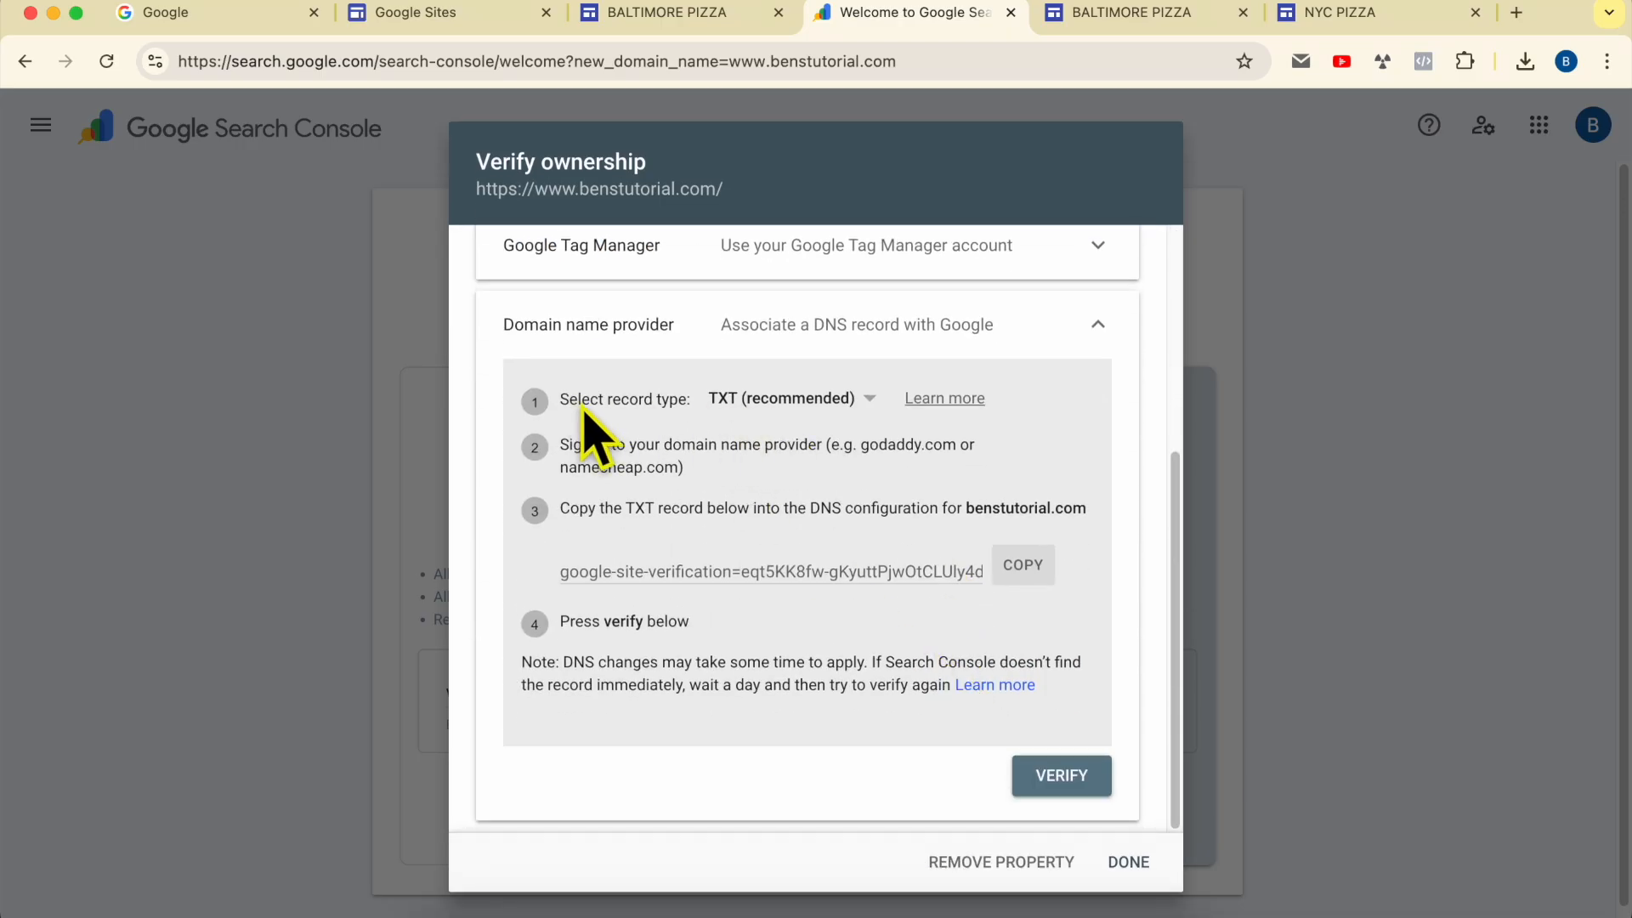
click(761, 406)
click(740, 400)
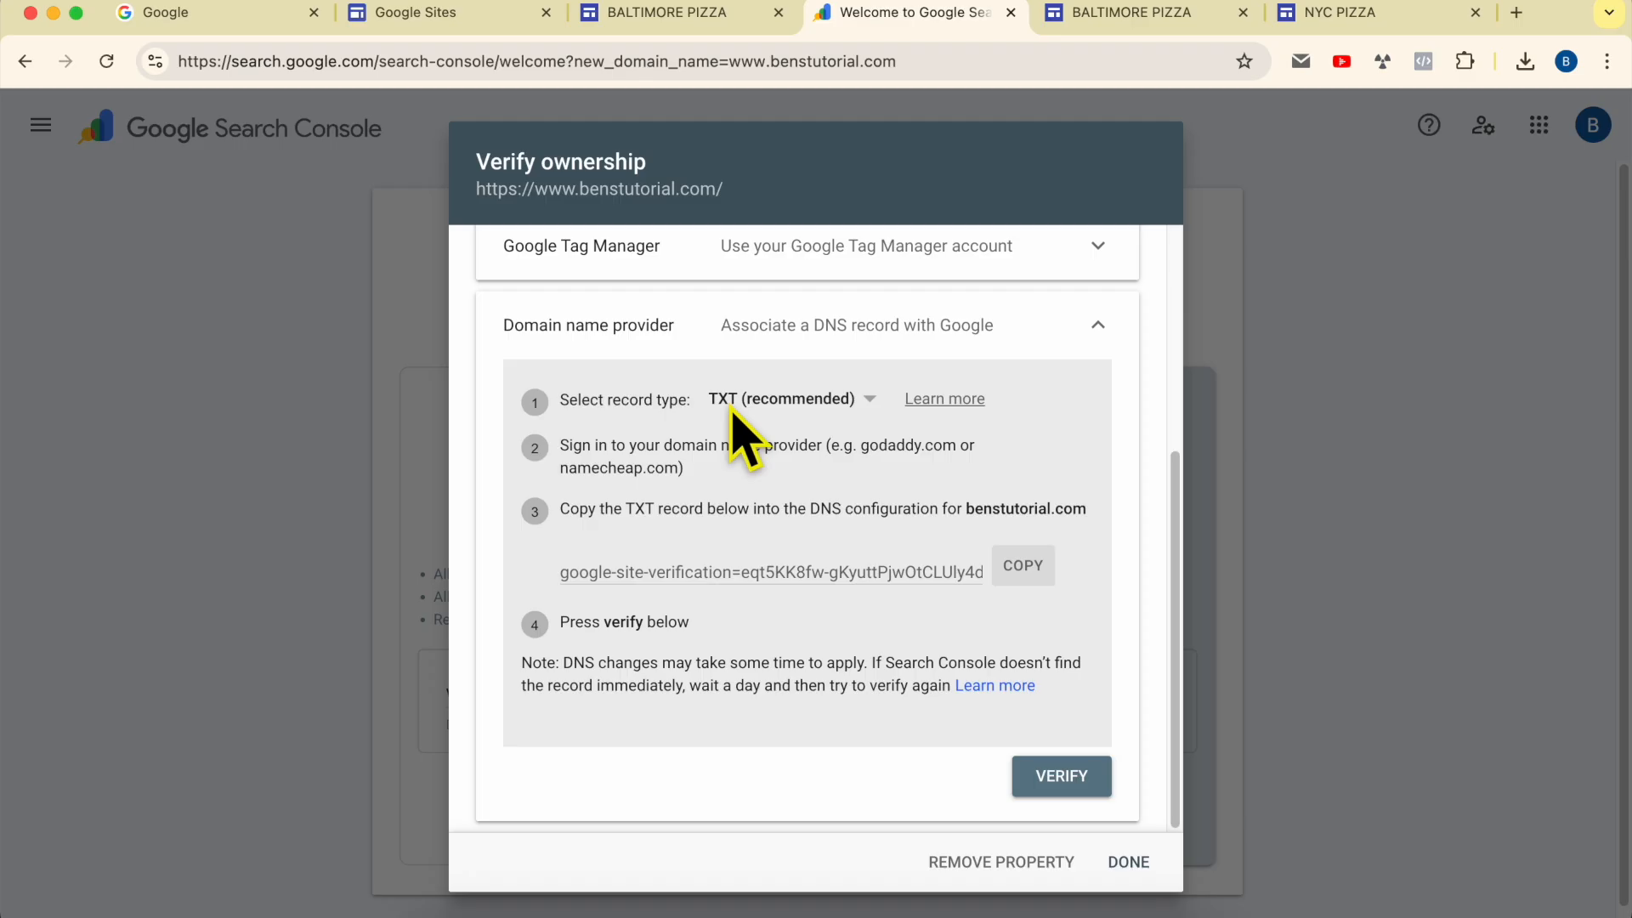
click(1019, 581)
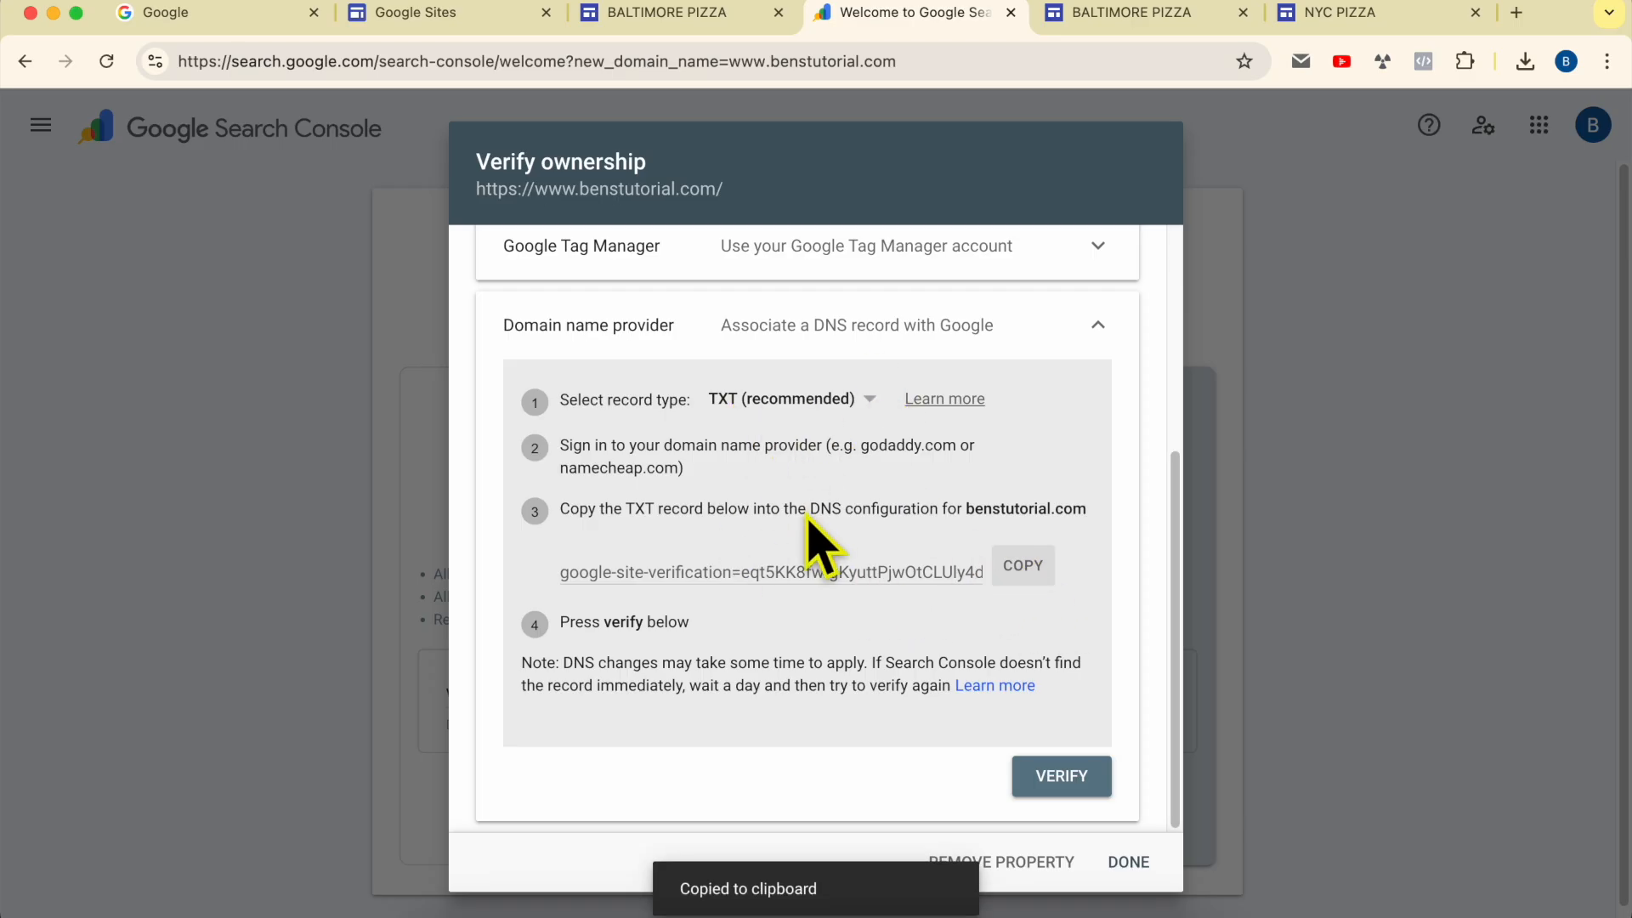
Step: Switch to Hostinger's hPanel in place of the published site's page
click(1077, 26)
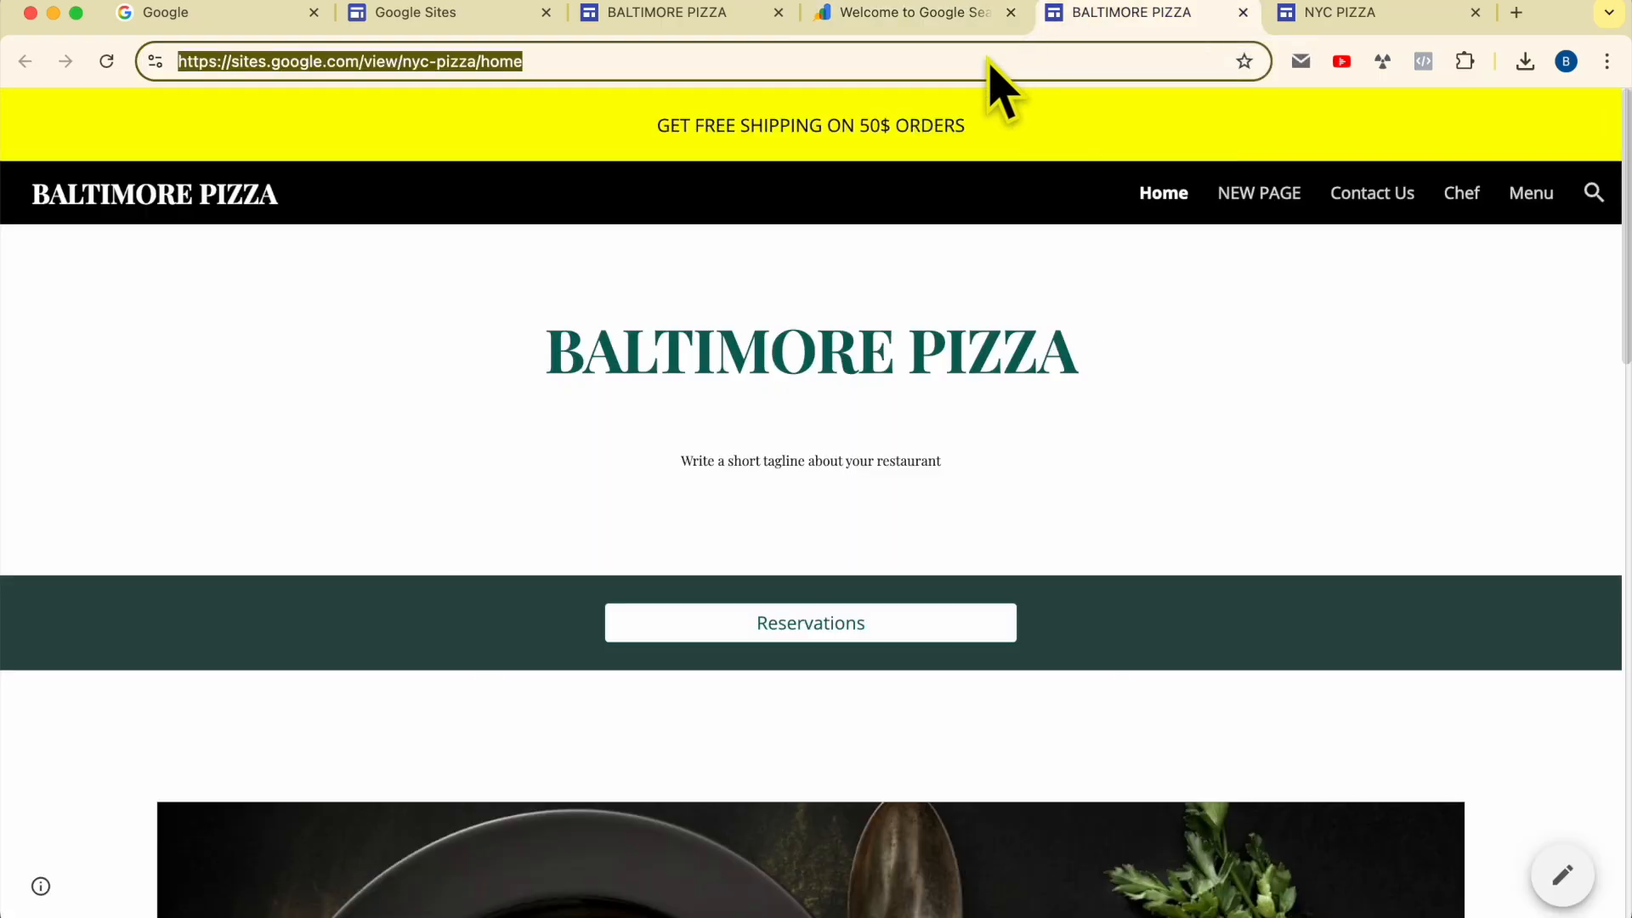
text(ho)
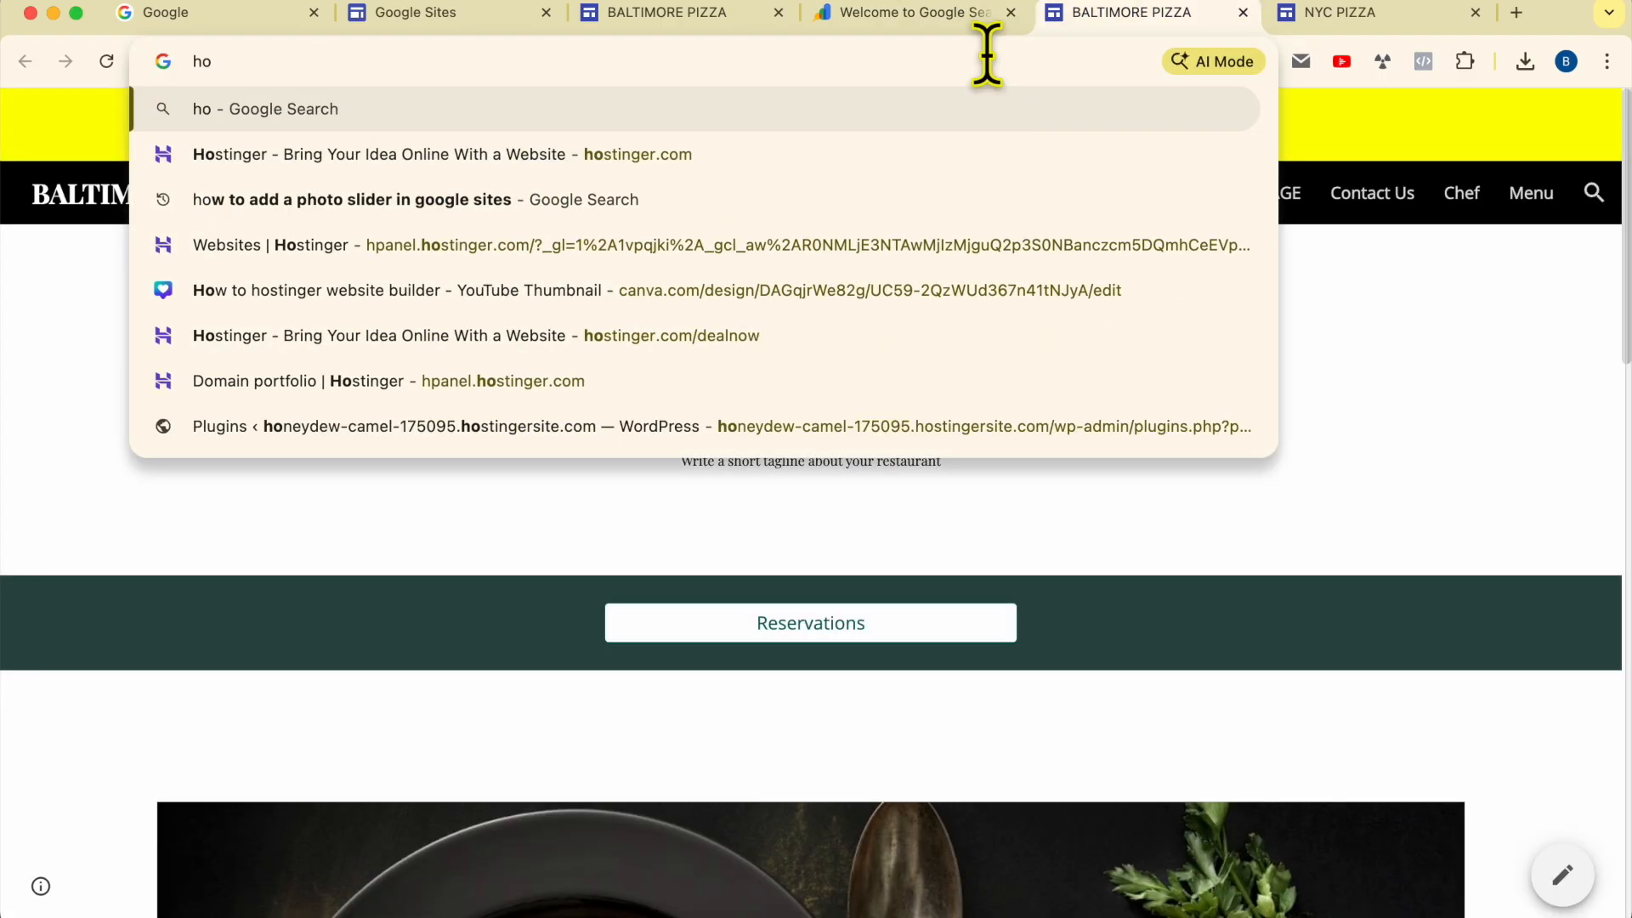
key(BackSpace)
text(p)
key(Return)
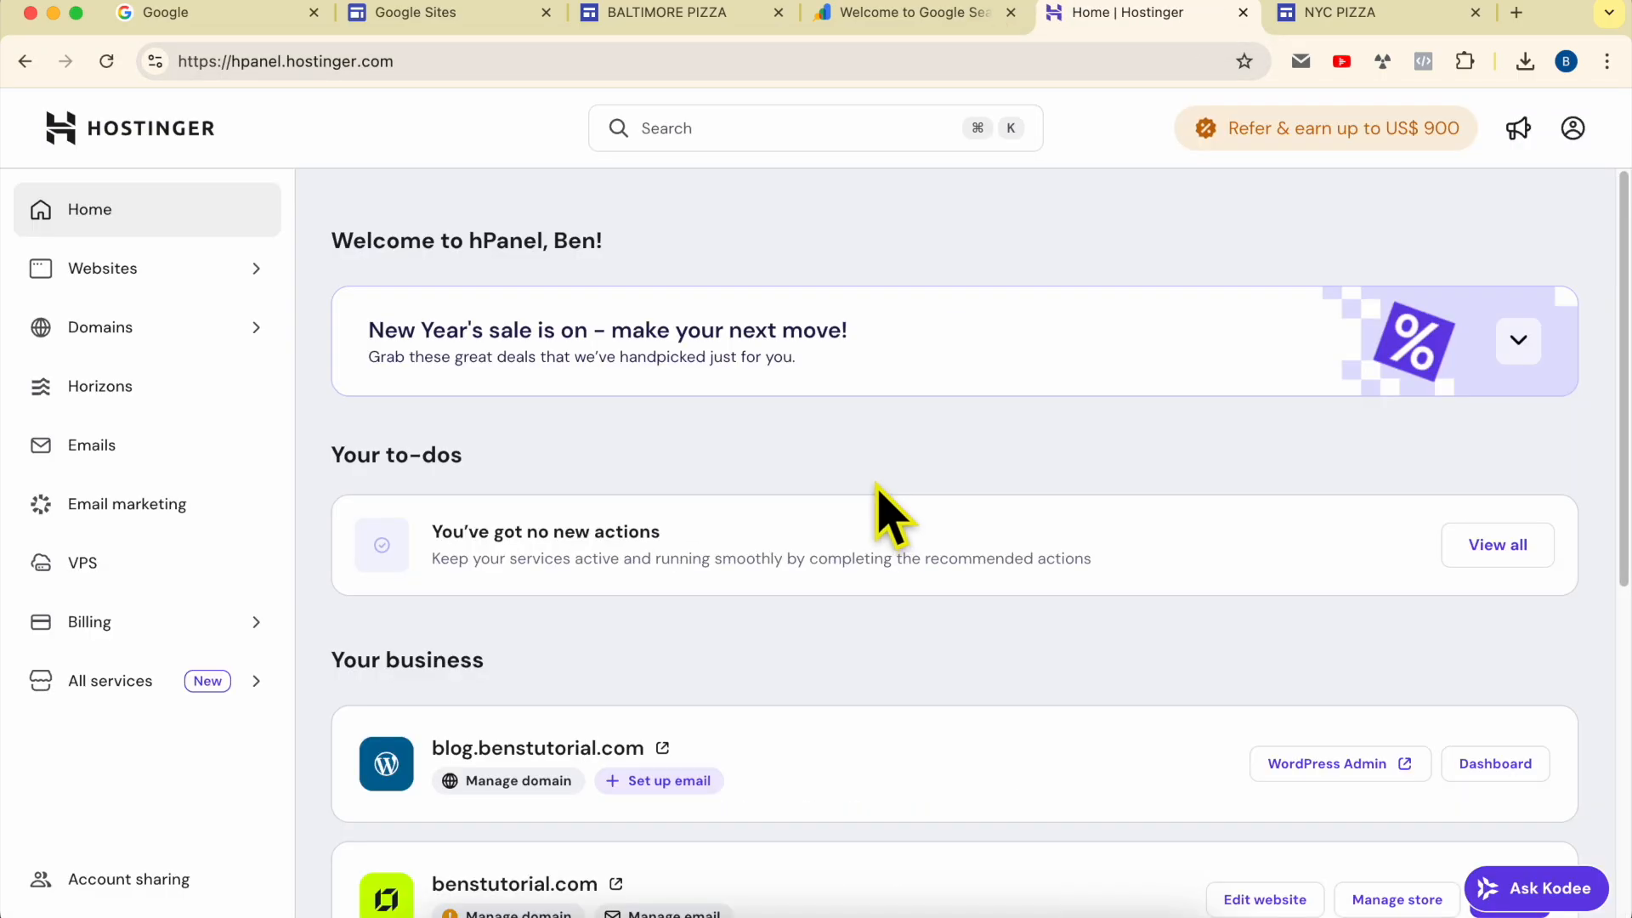
Step: Open the DNS / Nameservers settings of the benstutorial.com domain from the domain portfolio
click(159, 335)
double_click(602, 652)
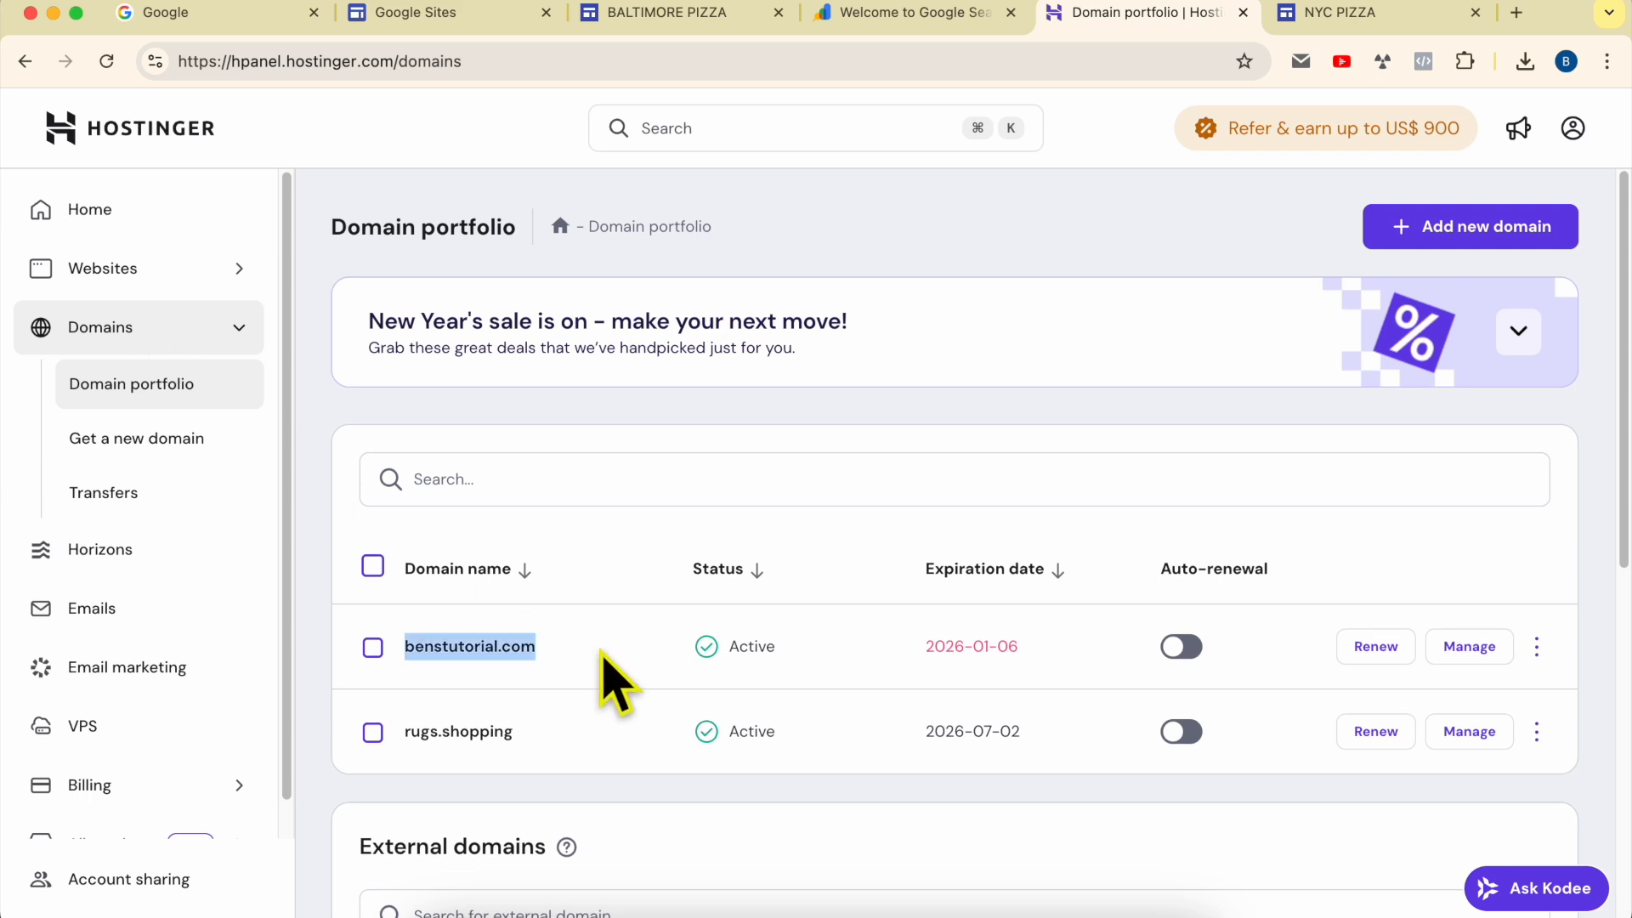
click(1469, 647)
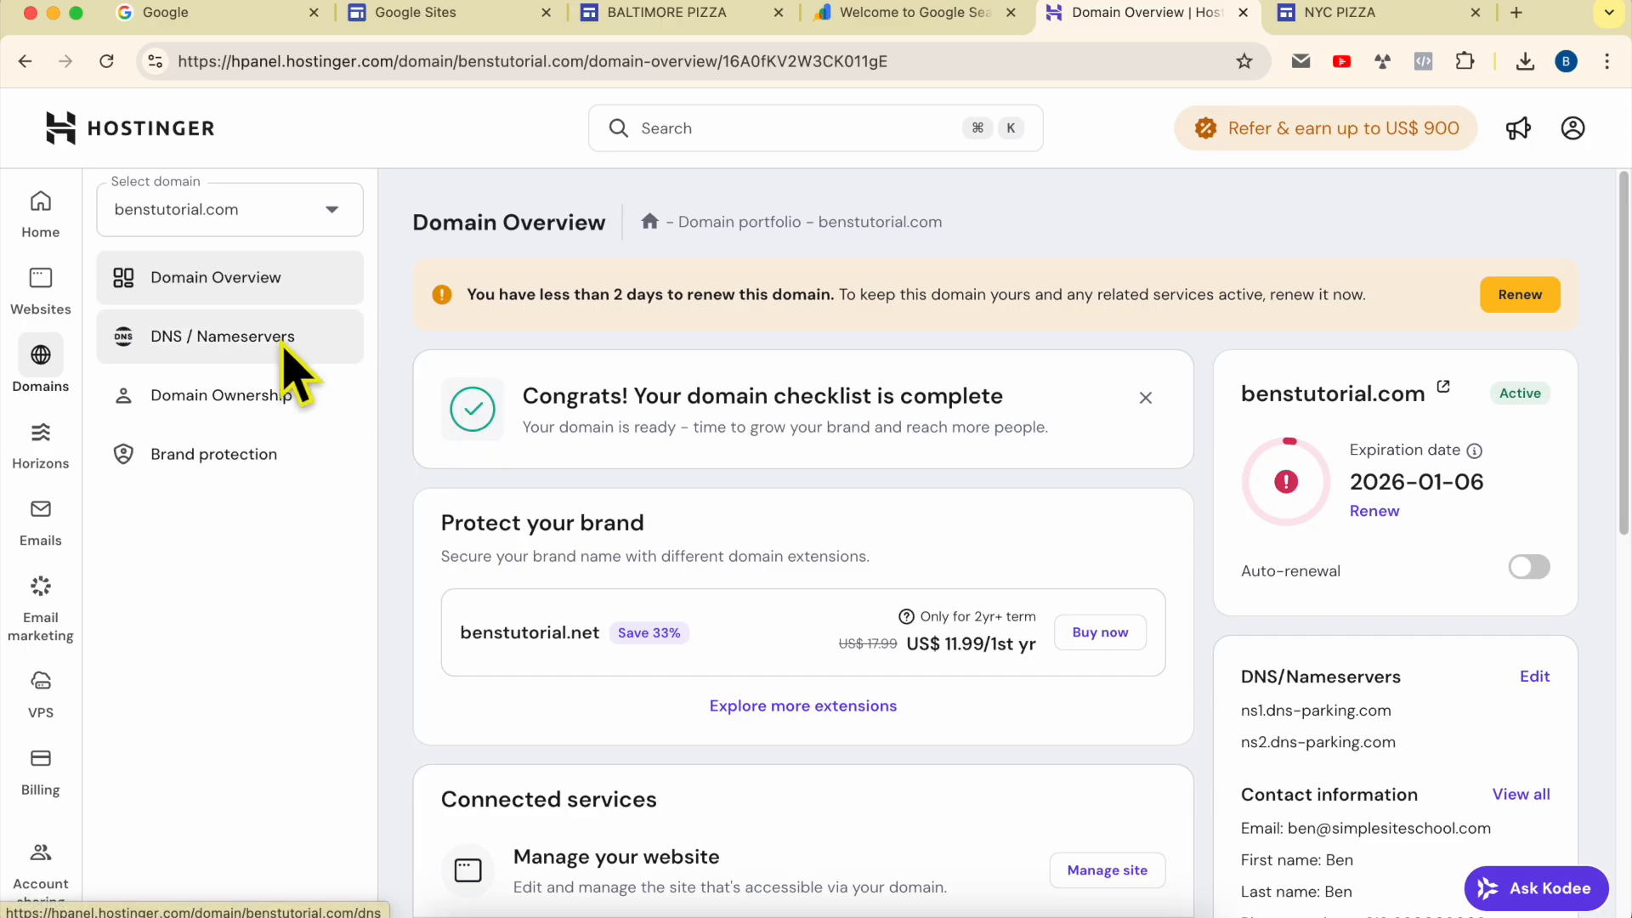
click(289, 374)
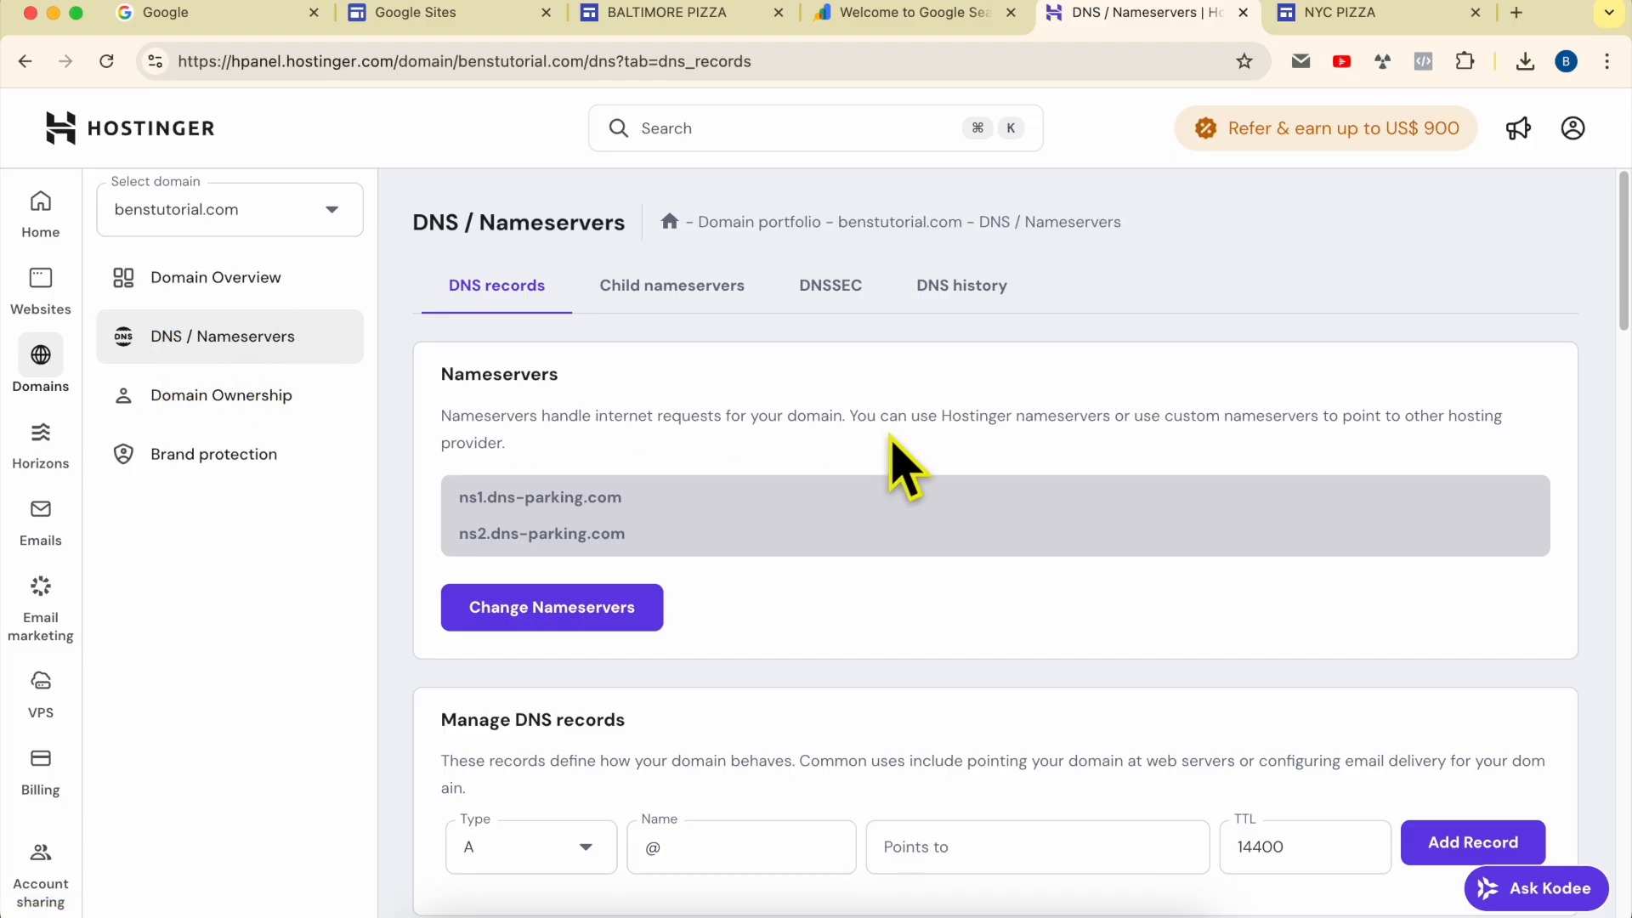
Step: Add a TXT DNS record with name @, the copied Google site verification token as its value and TTL 14400
scroll(902, 468, down, 3)
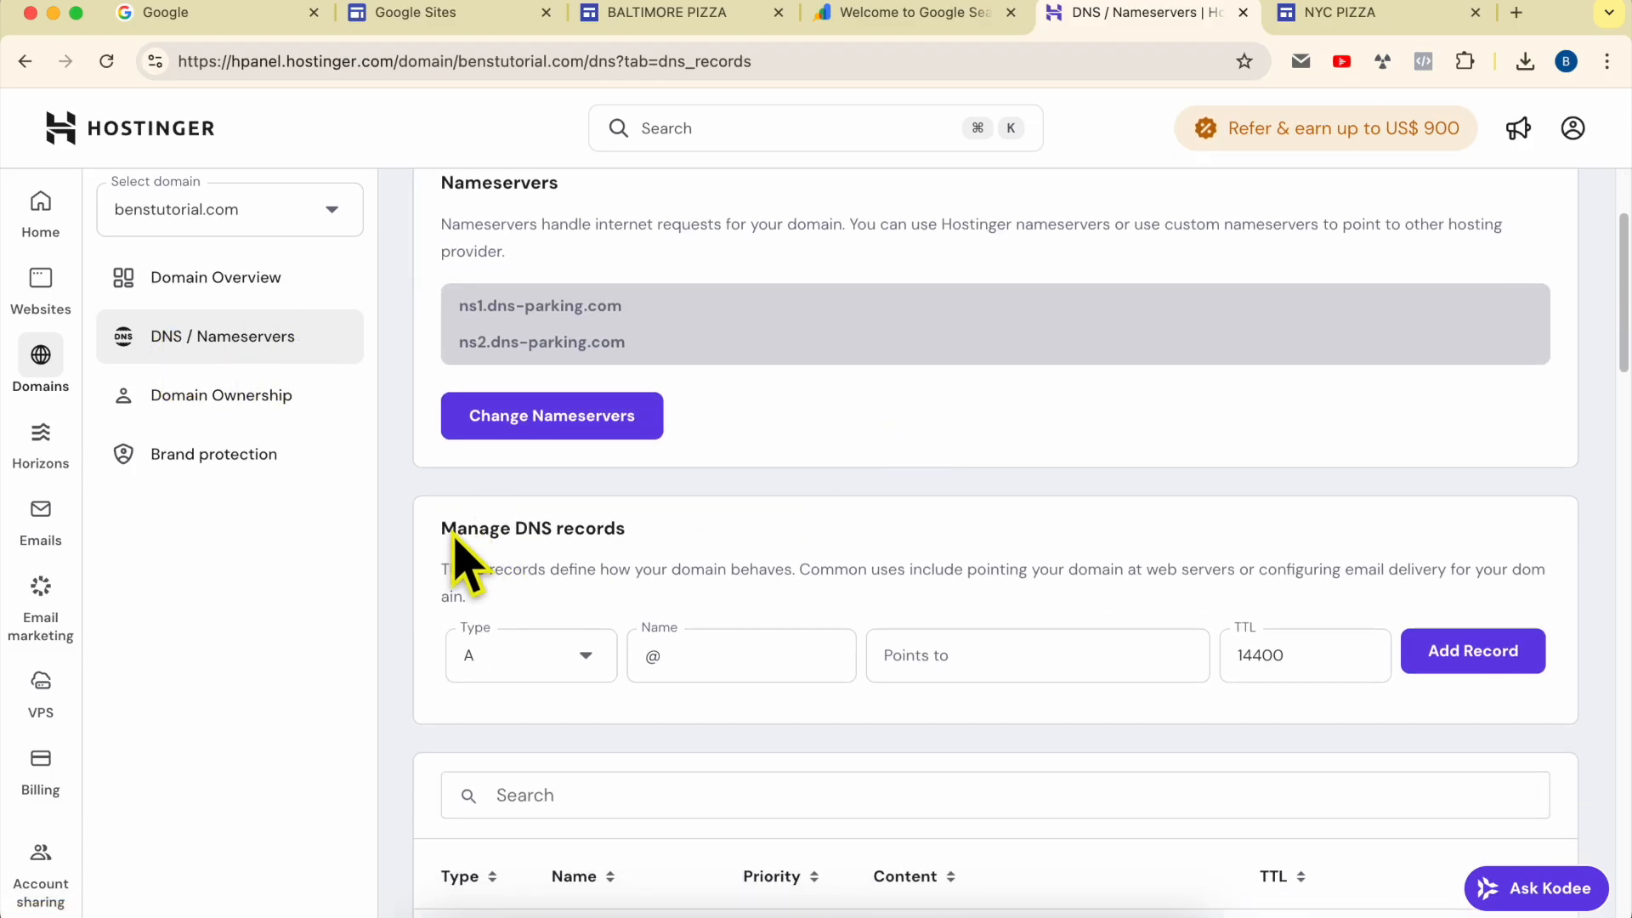
triple_click(442, 533)
click(710, 532)
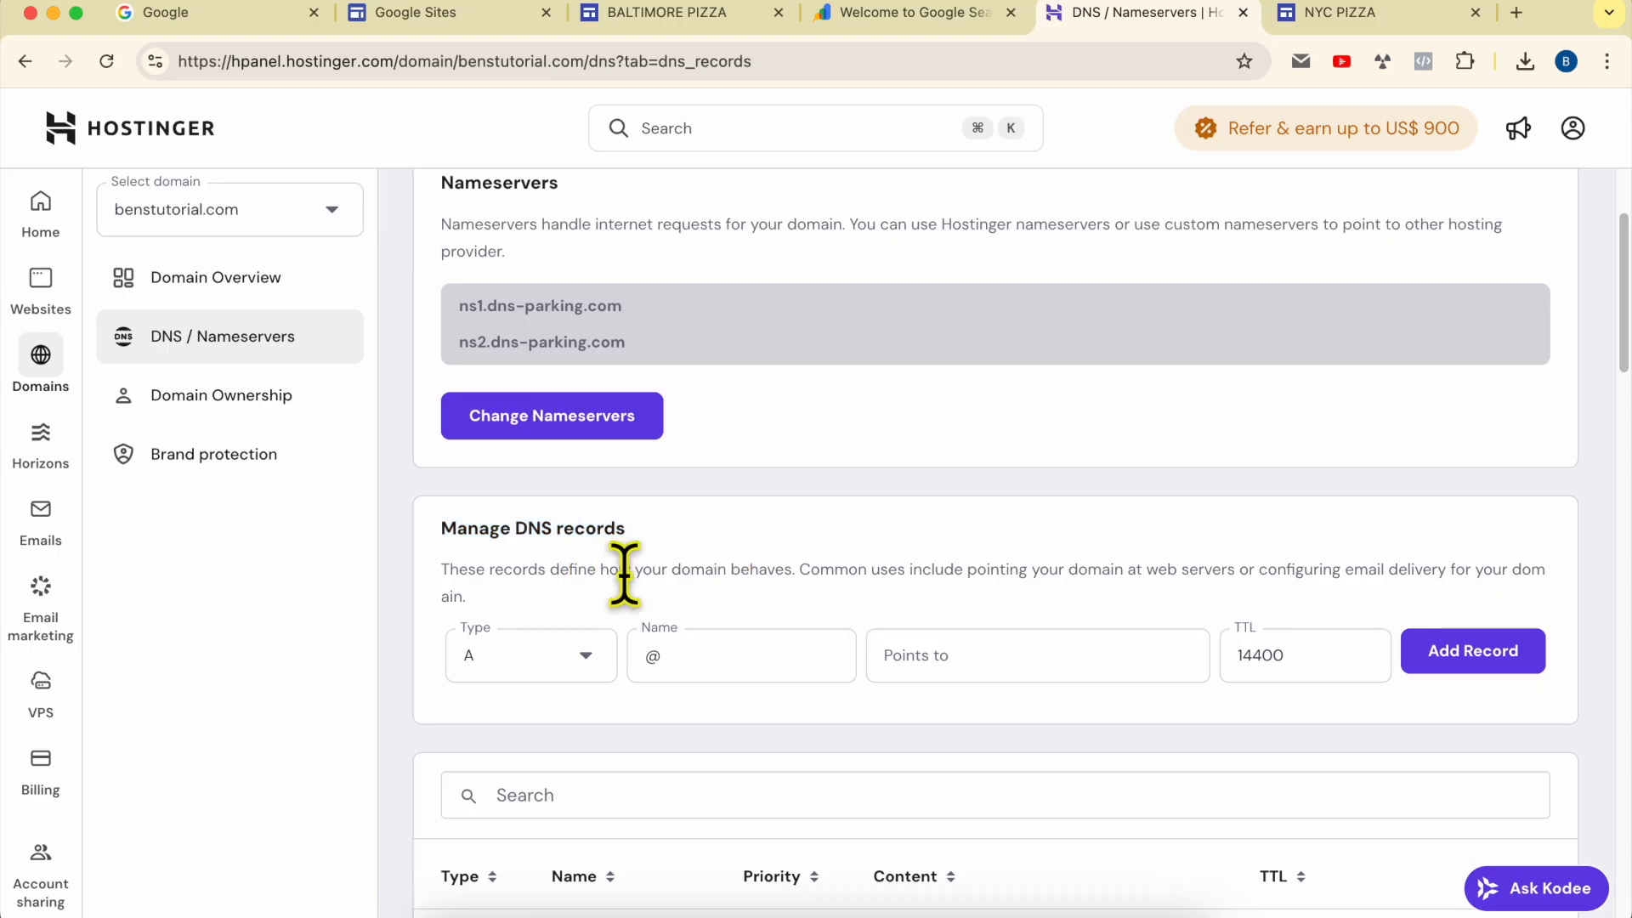
click(571, 656)
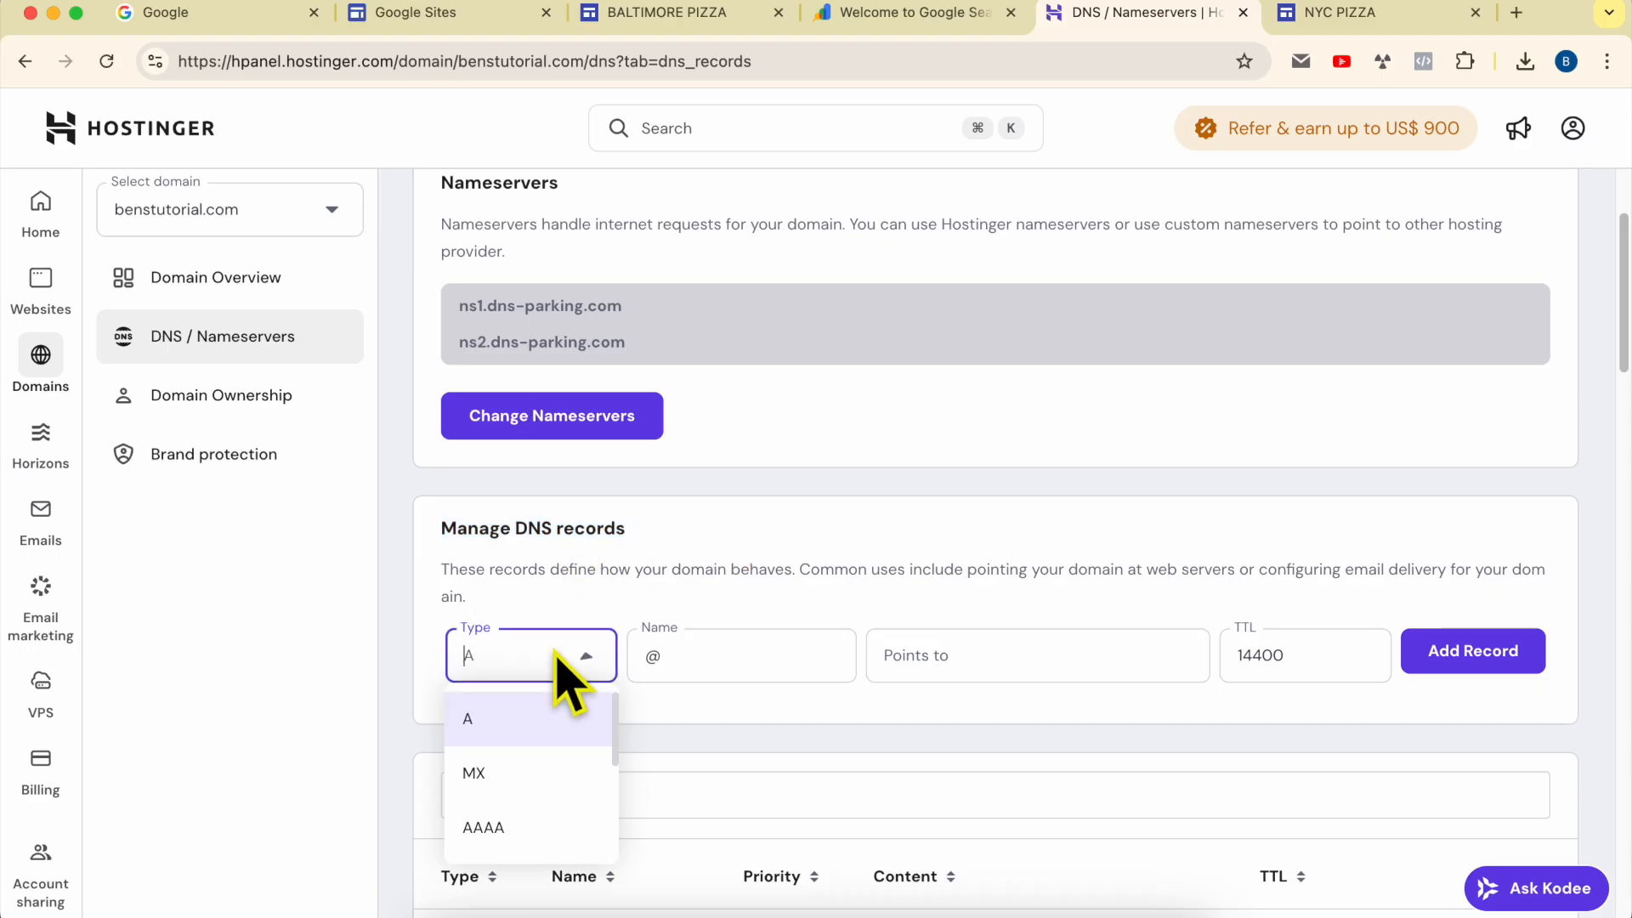
scroll(543, 765, down, 4)
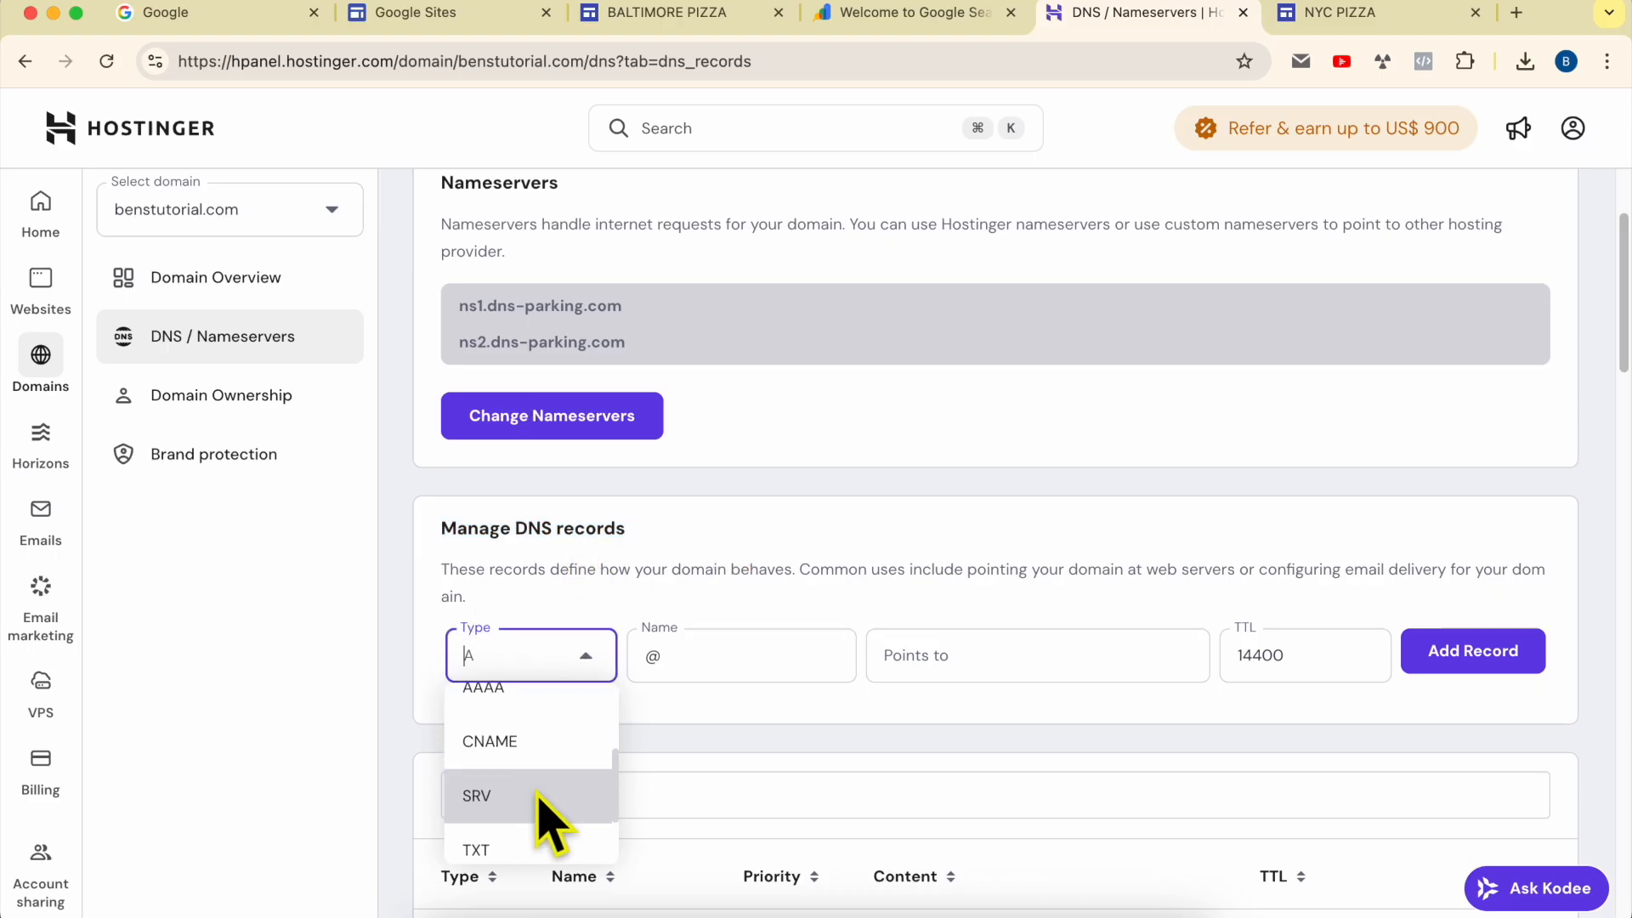
click(534, 850)
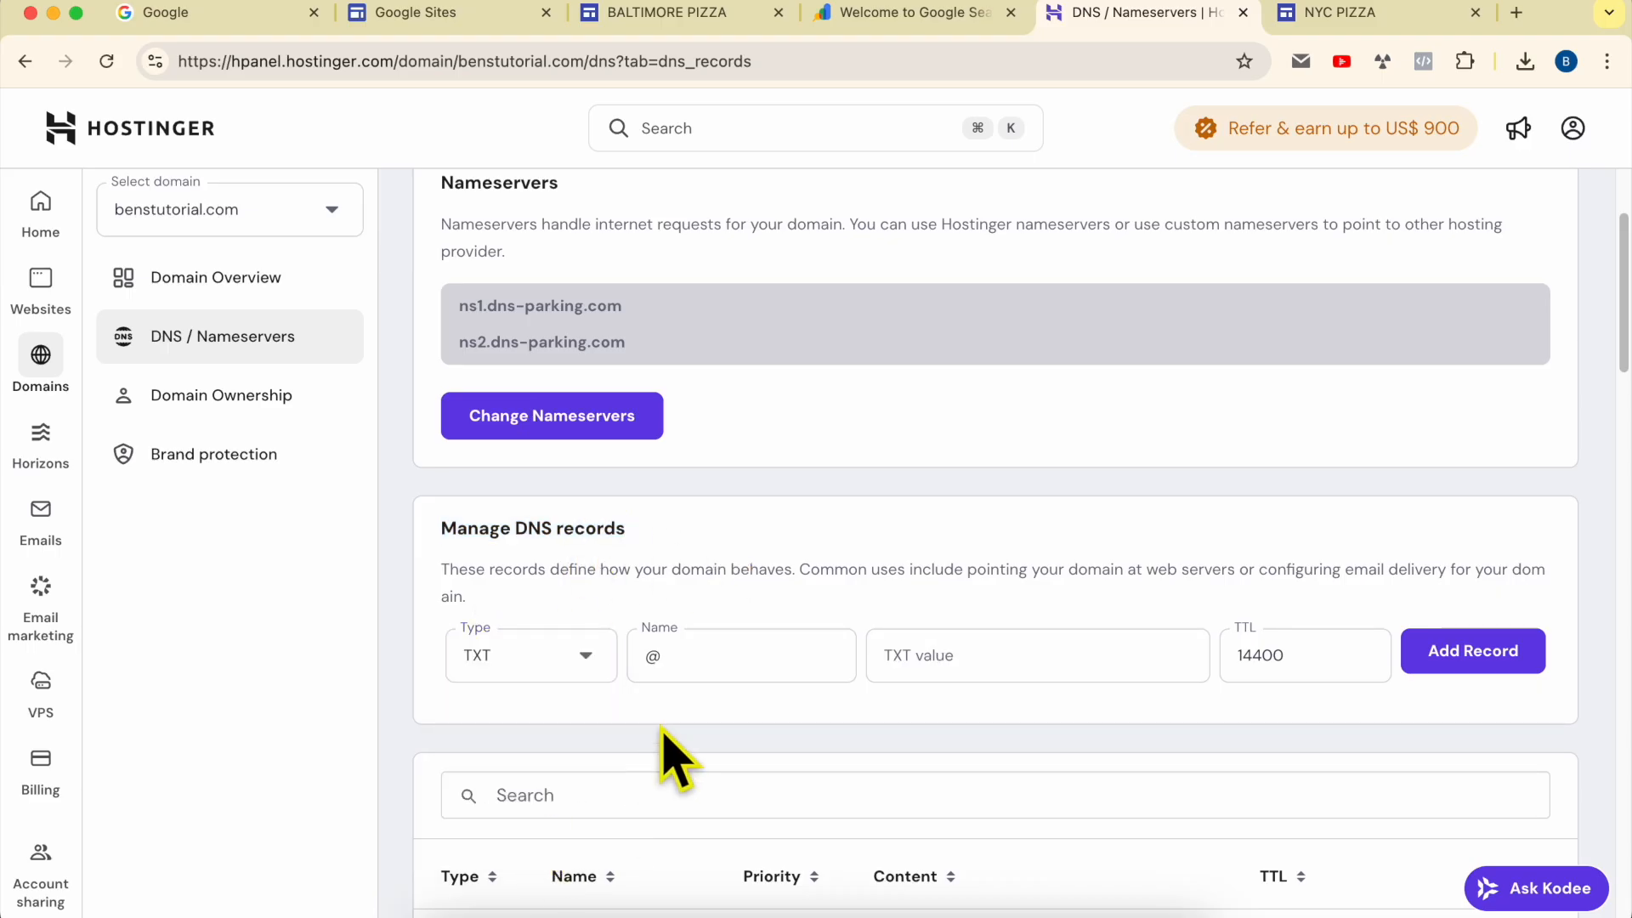
click(952, 665)
right_click(952, 665)
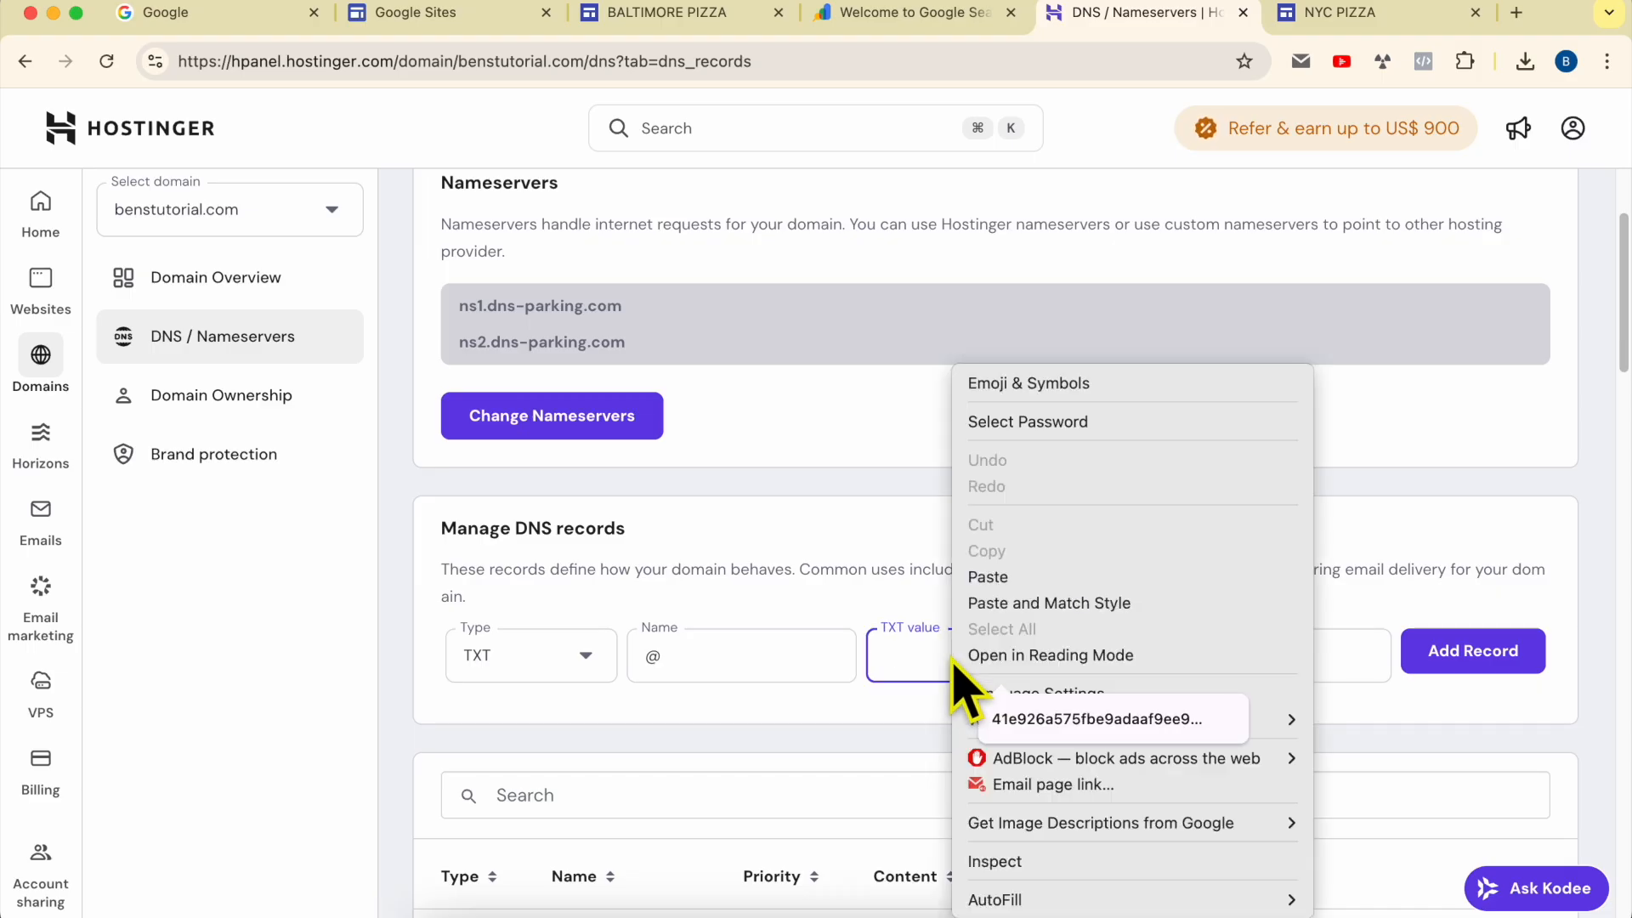
click(1008, 574)
click(1094, 549)
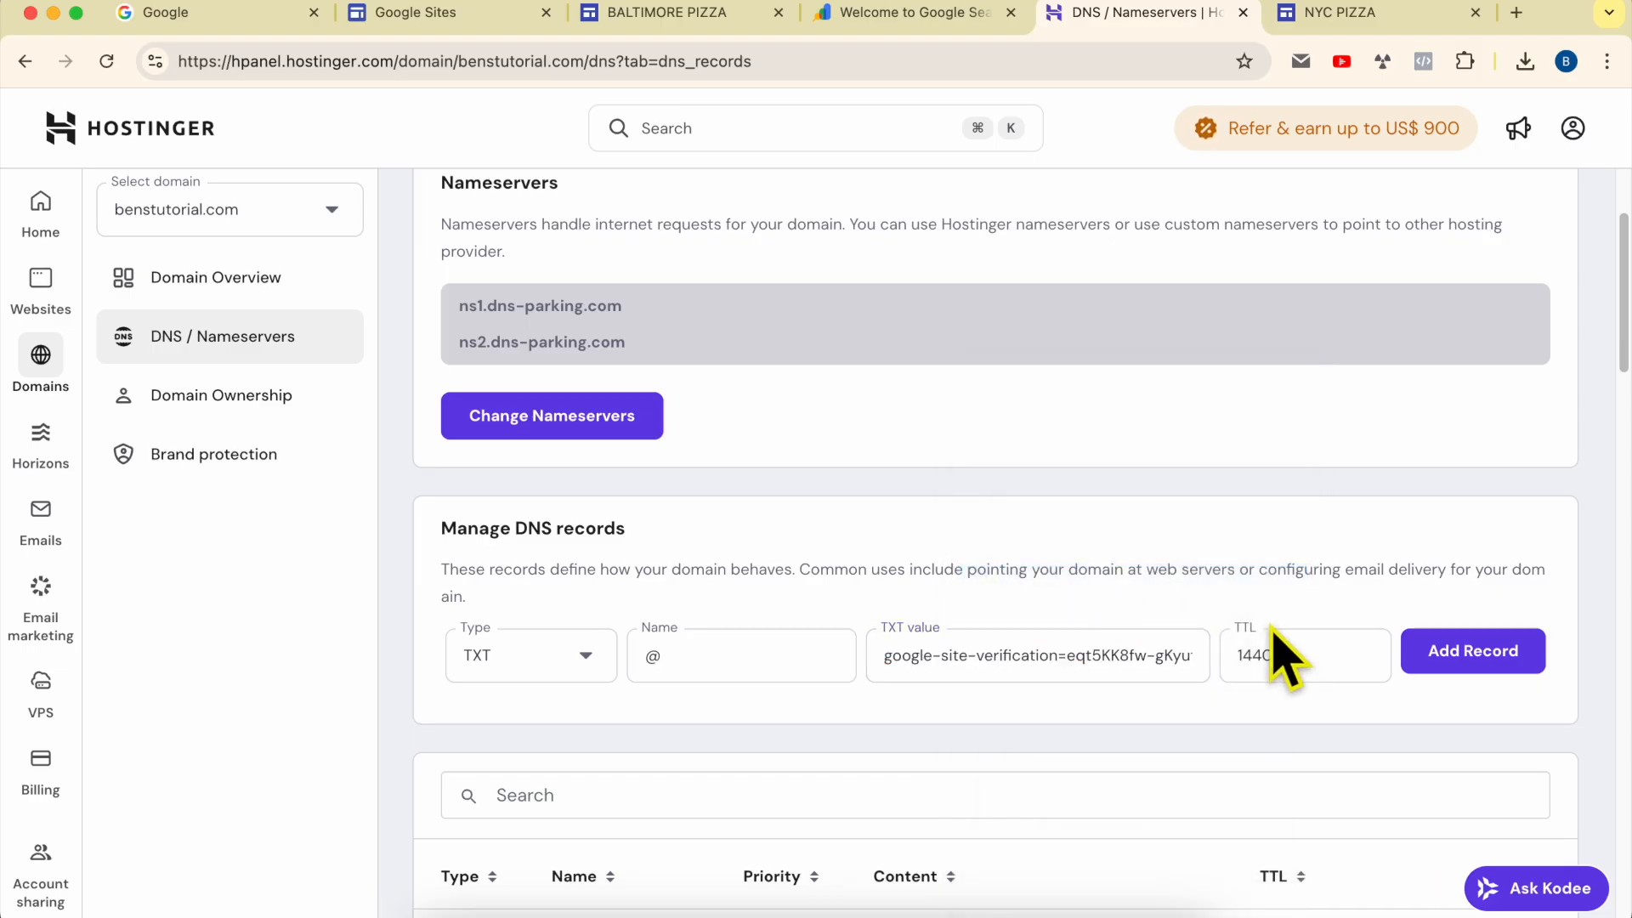
click(1506, 693)
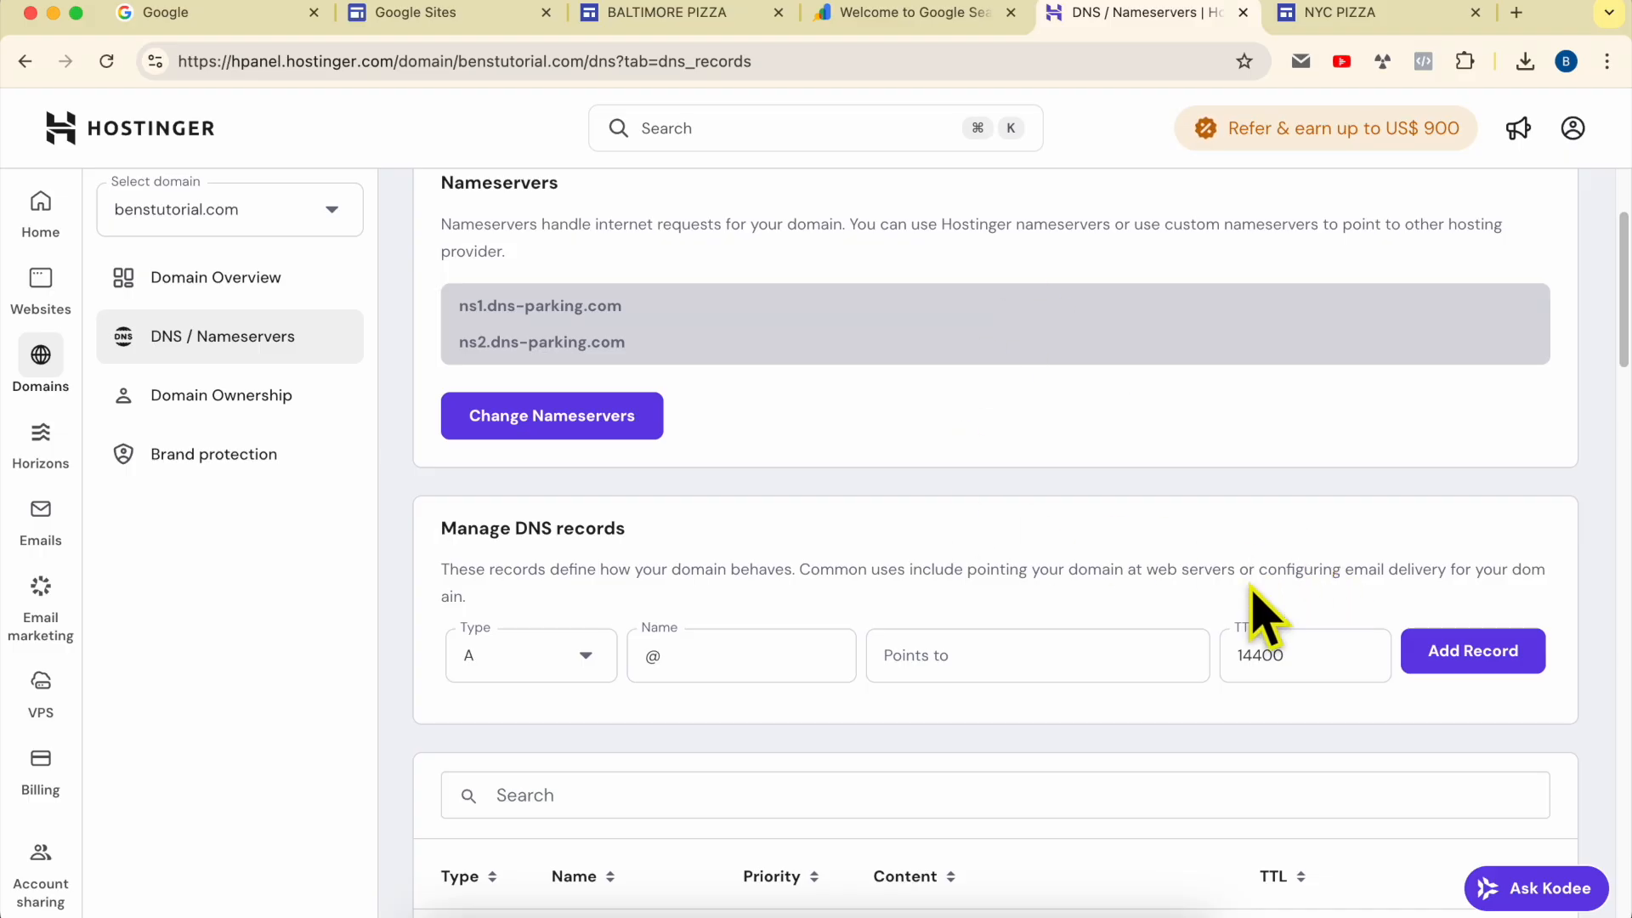
Step: Search the DNS records page for the pasted site verification token to check that the new TXT record is listed
scroll(795, 629, down, 2)
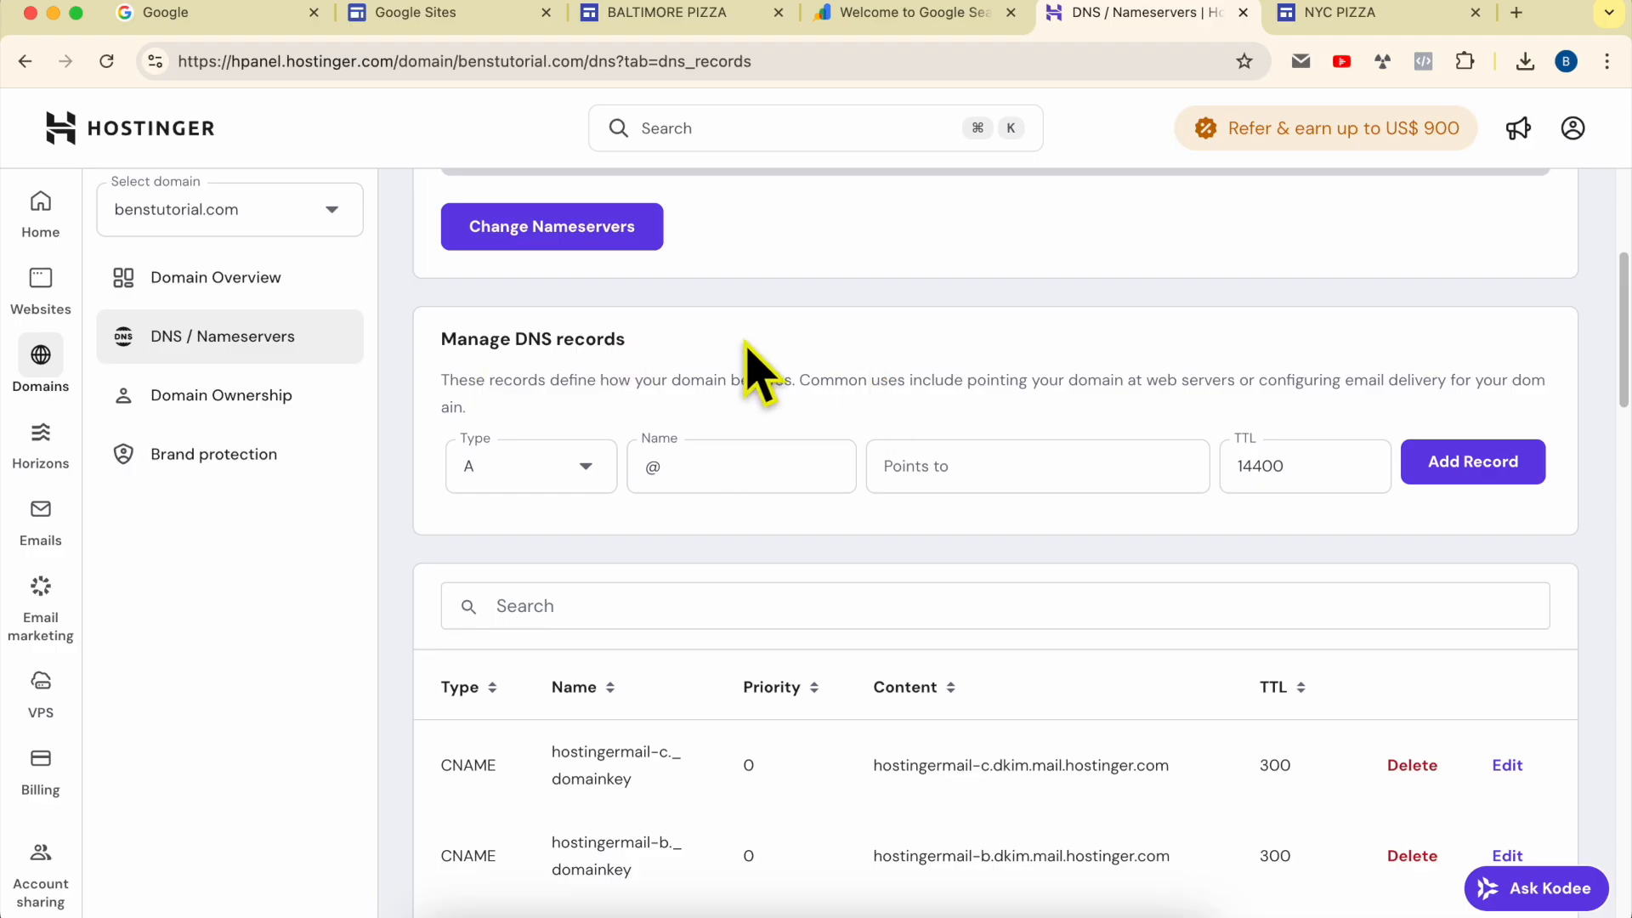
key(super+f)
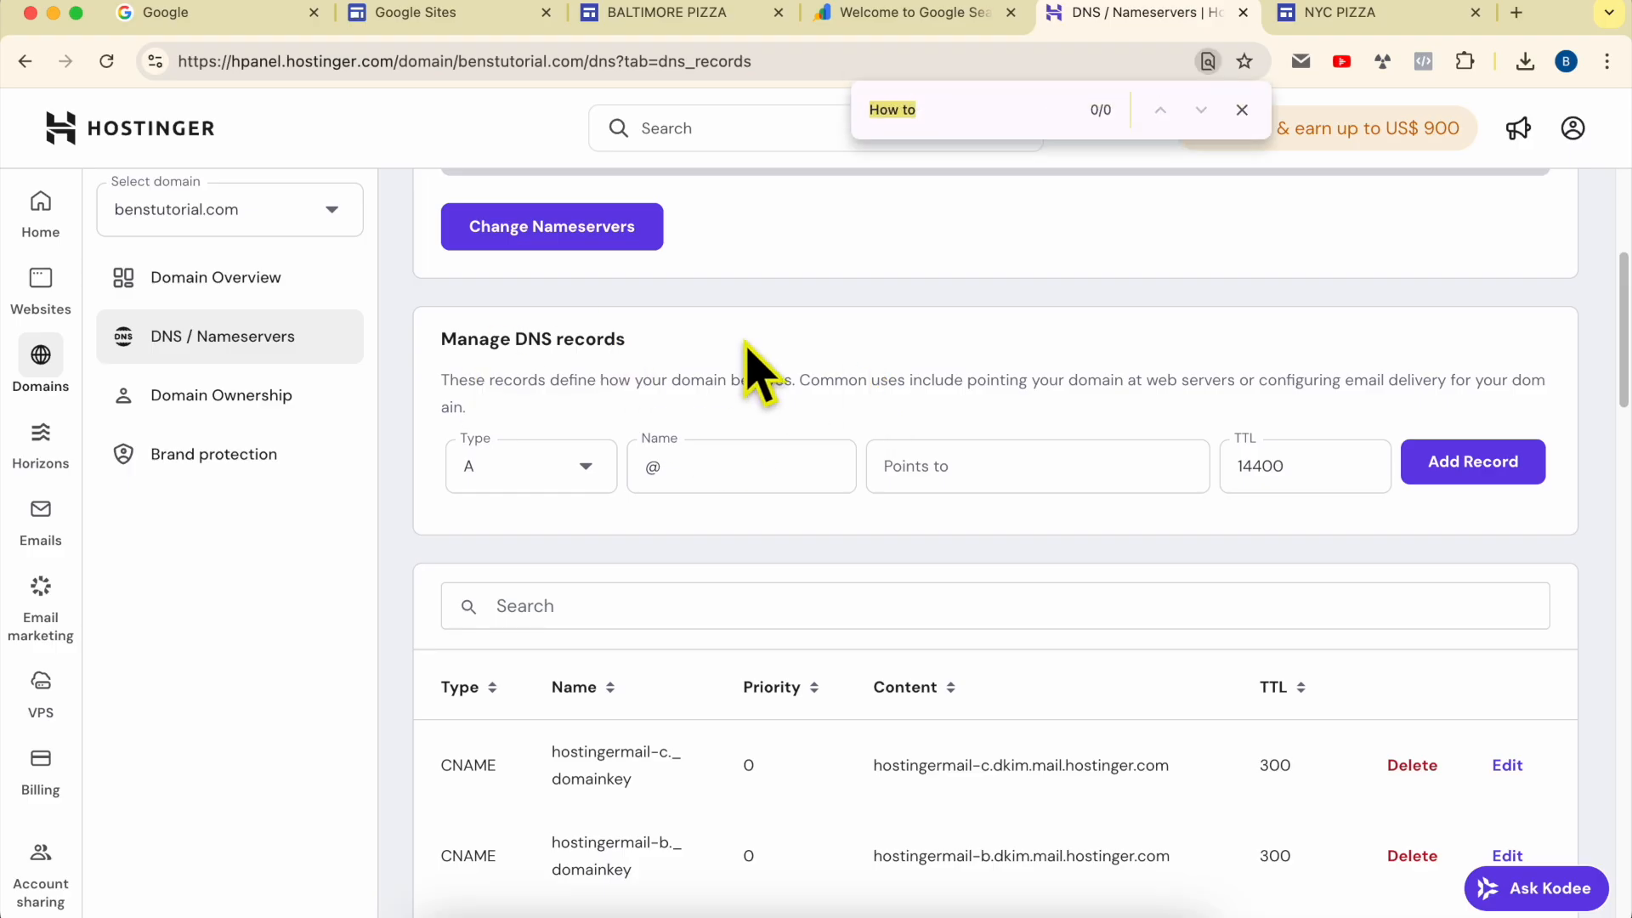
key(super+v)
triple_click(996, 534)
click(1011, 566)
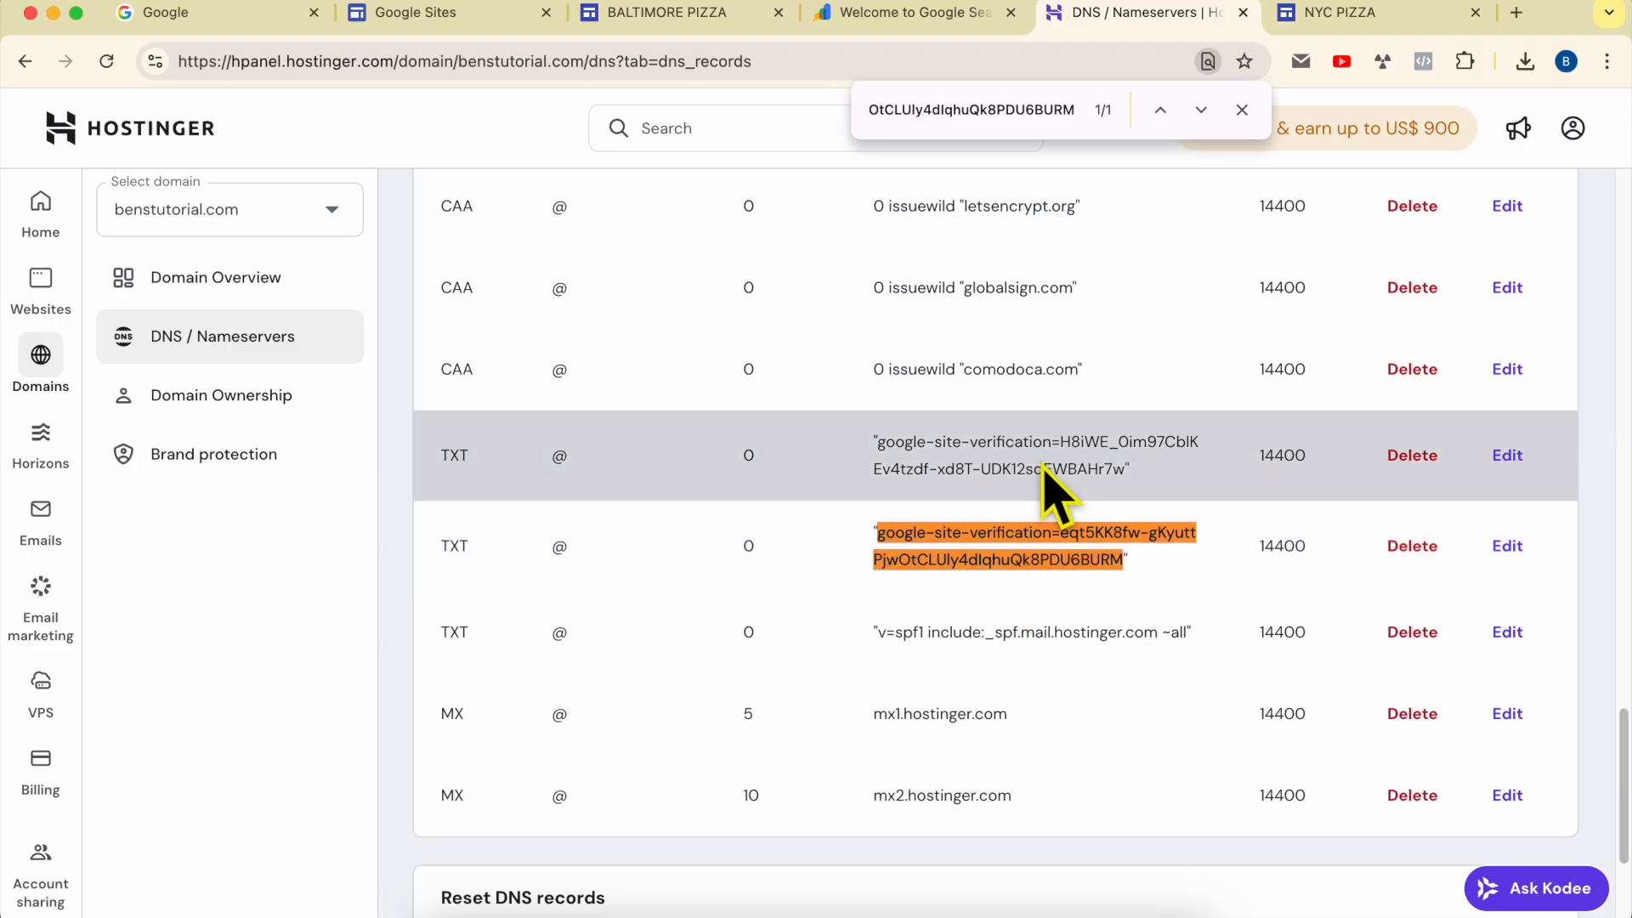
triple_click(1065, 108)
key(BackSpace)
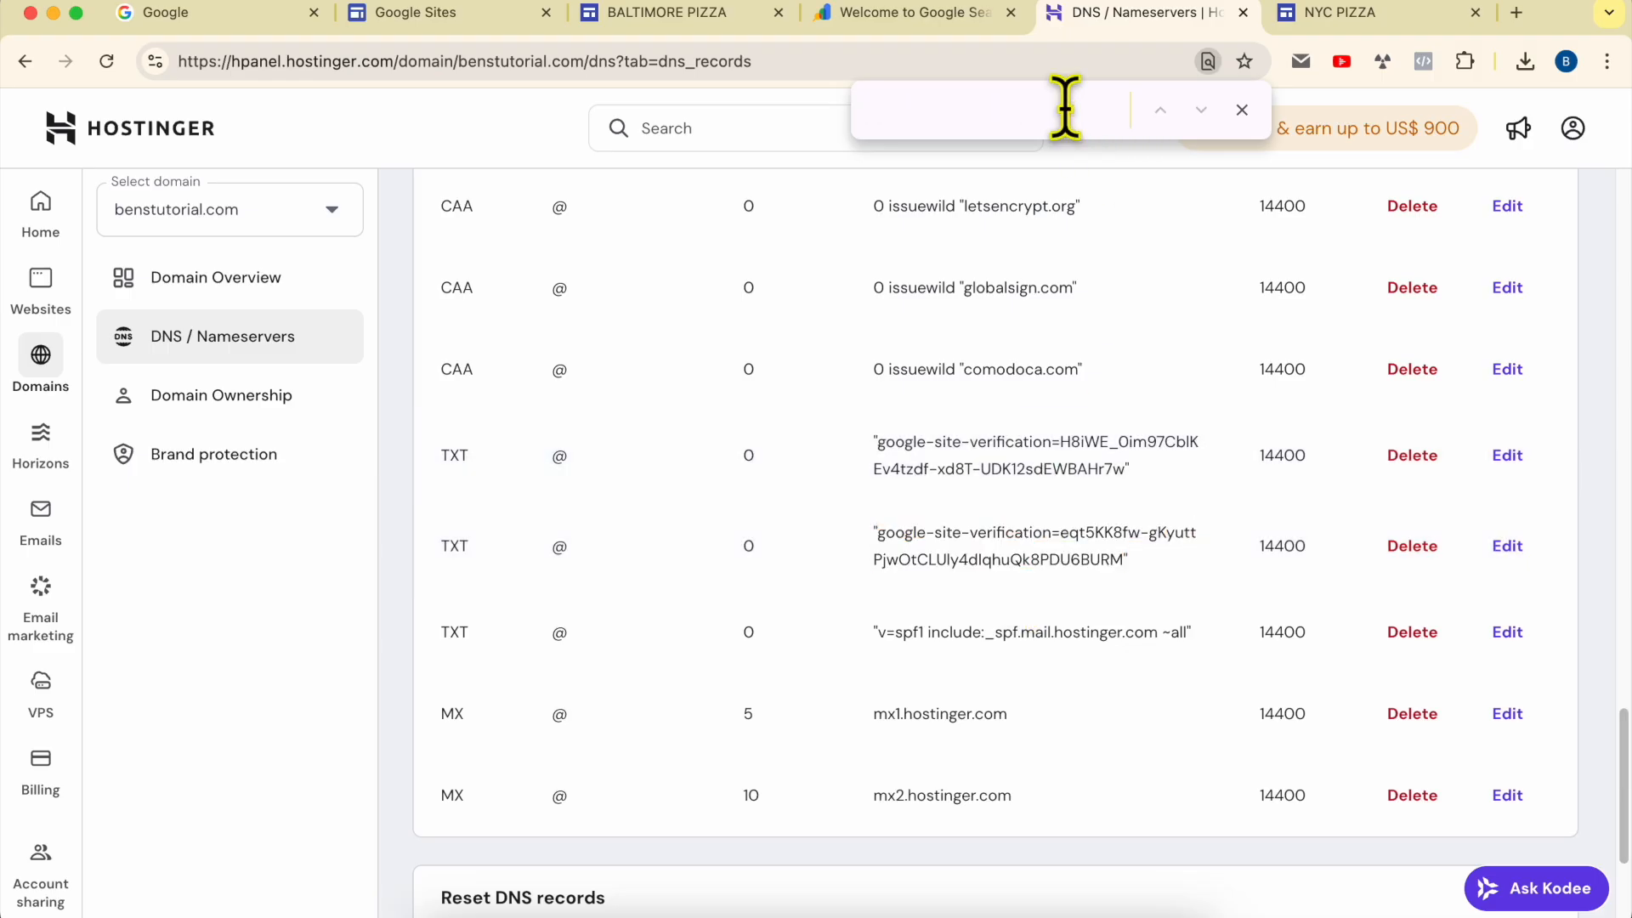
click(1246, 116)
key(super+f)
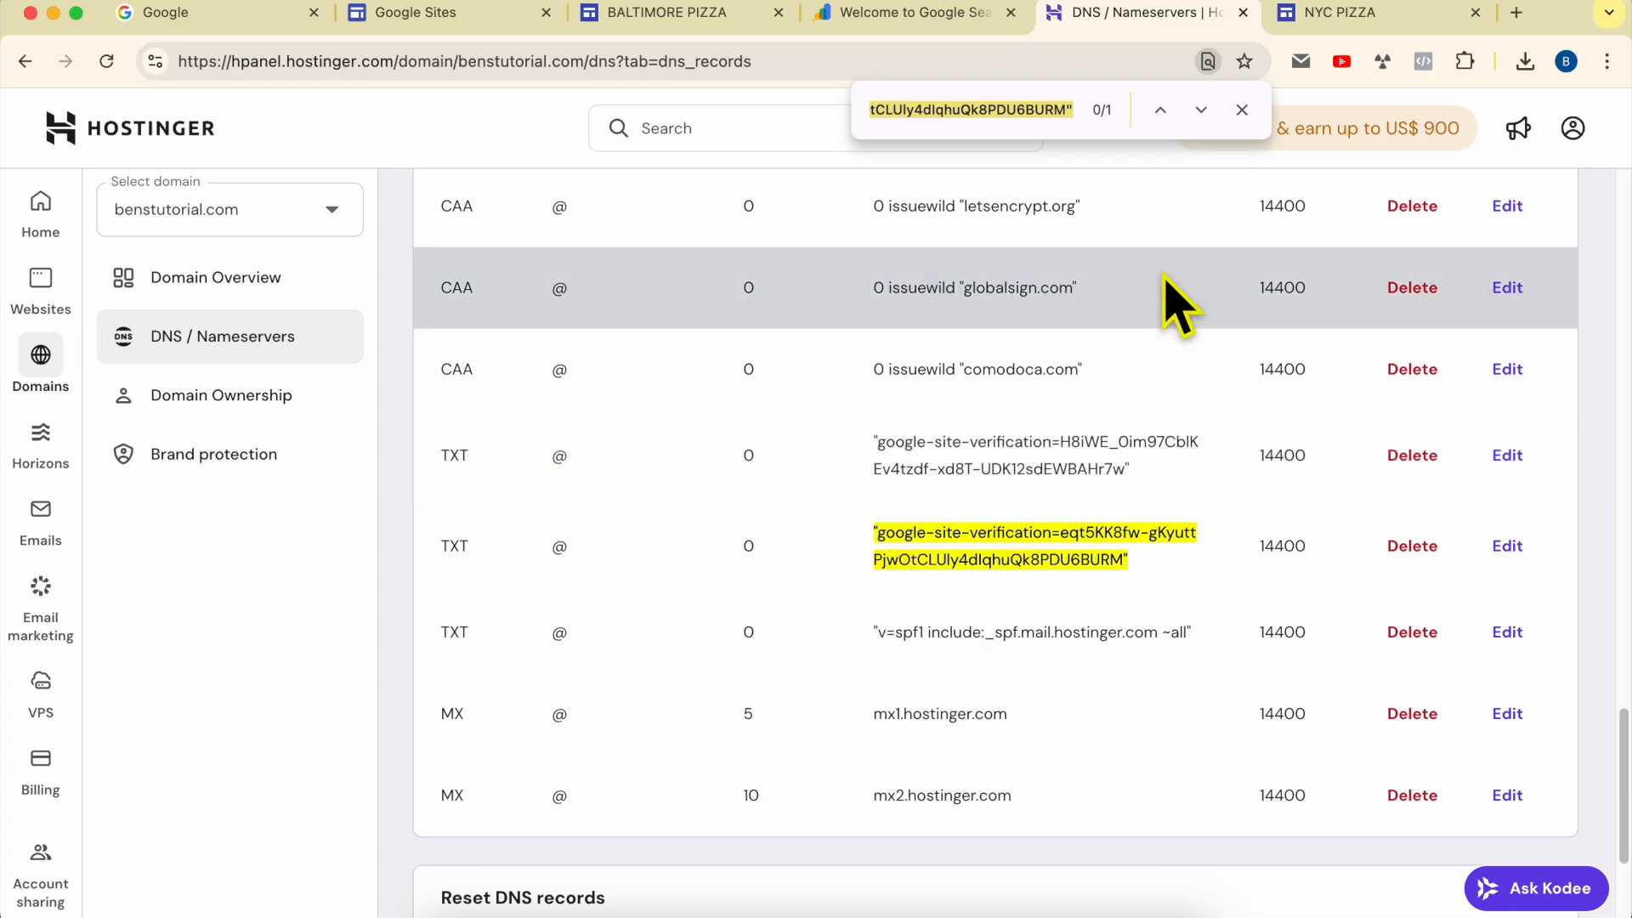
key(BackSpace)
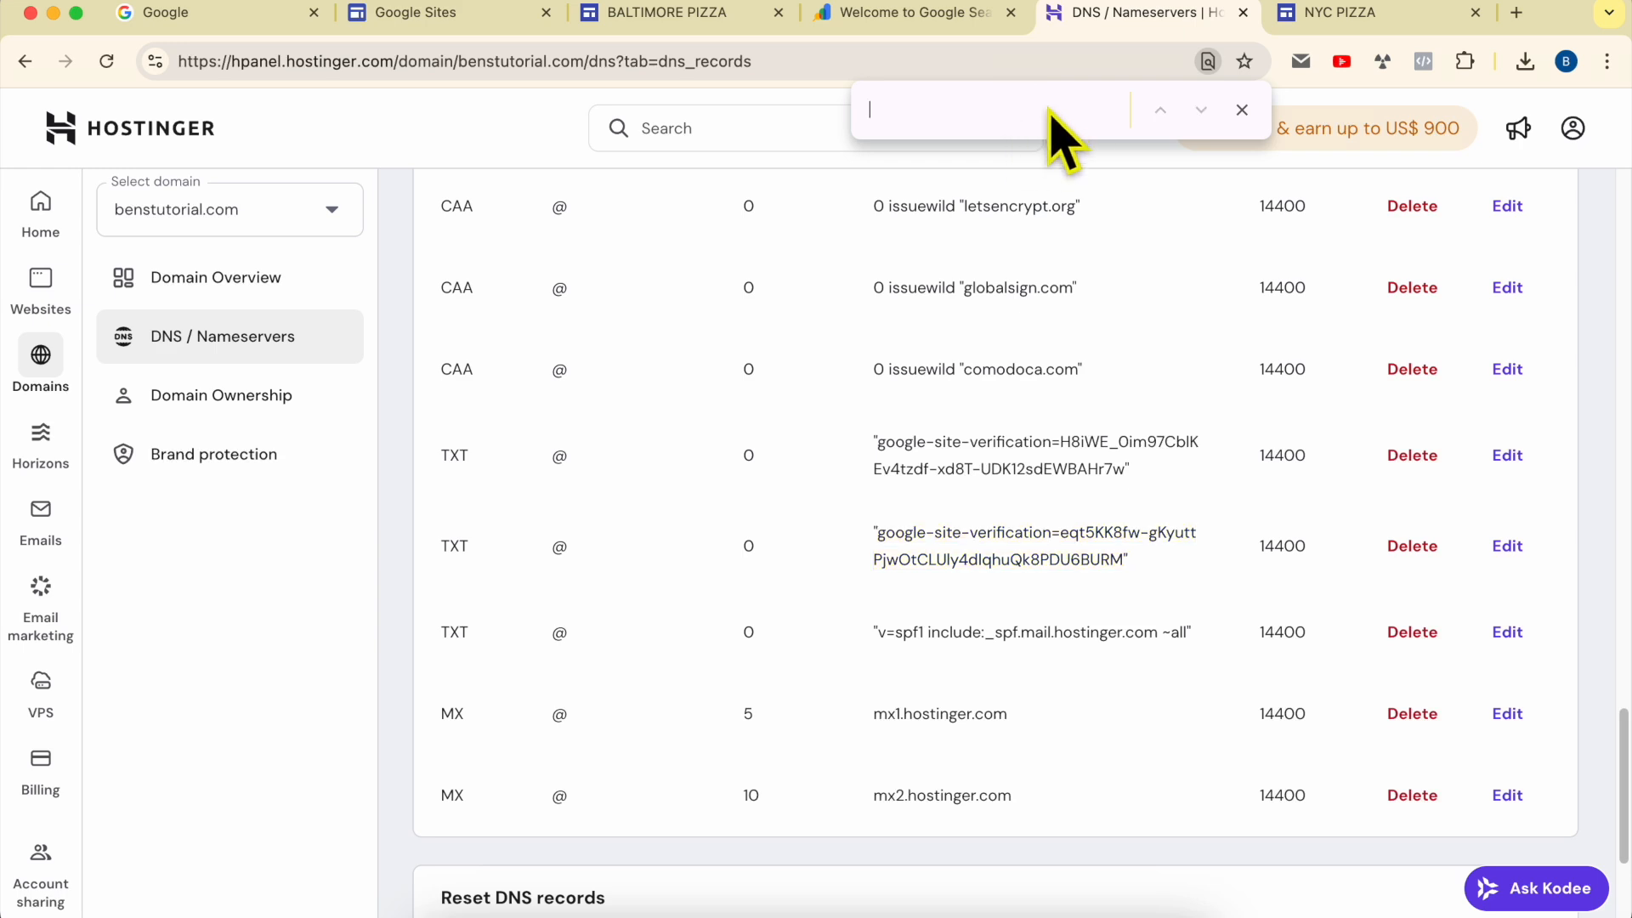
key(super+v)
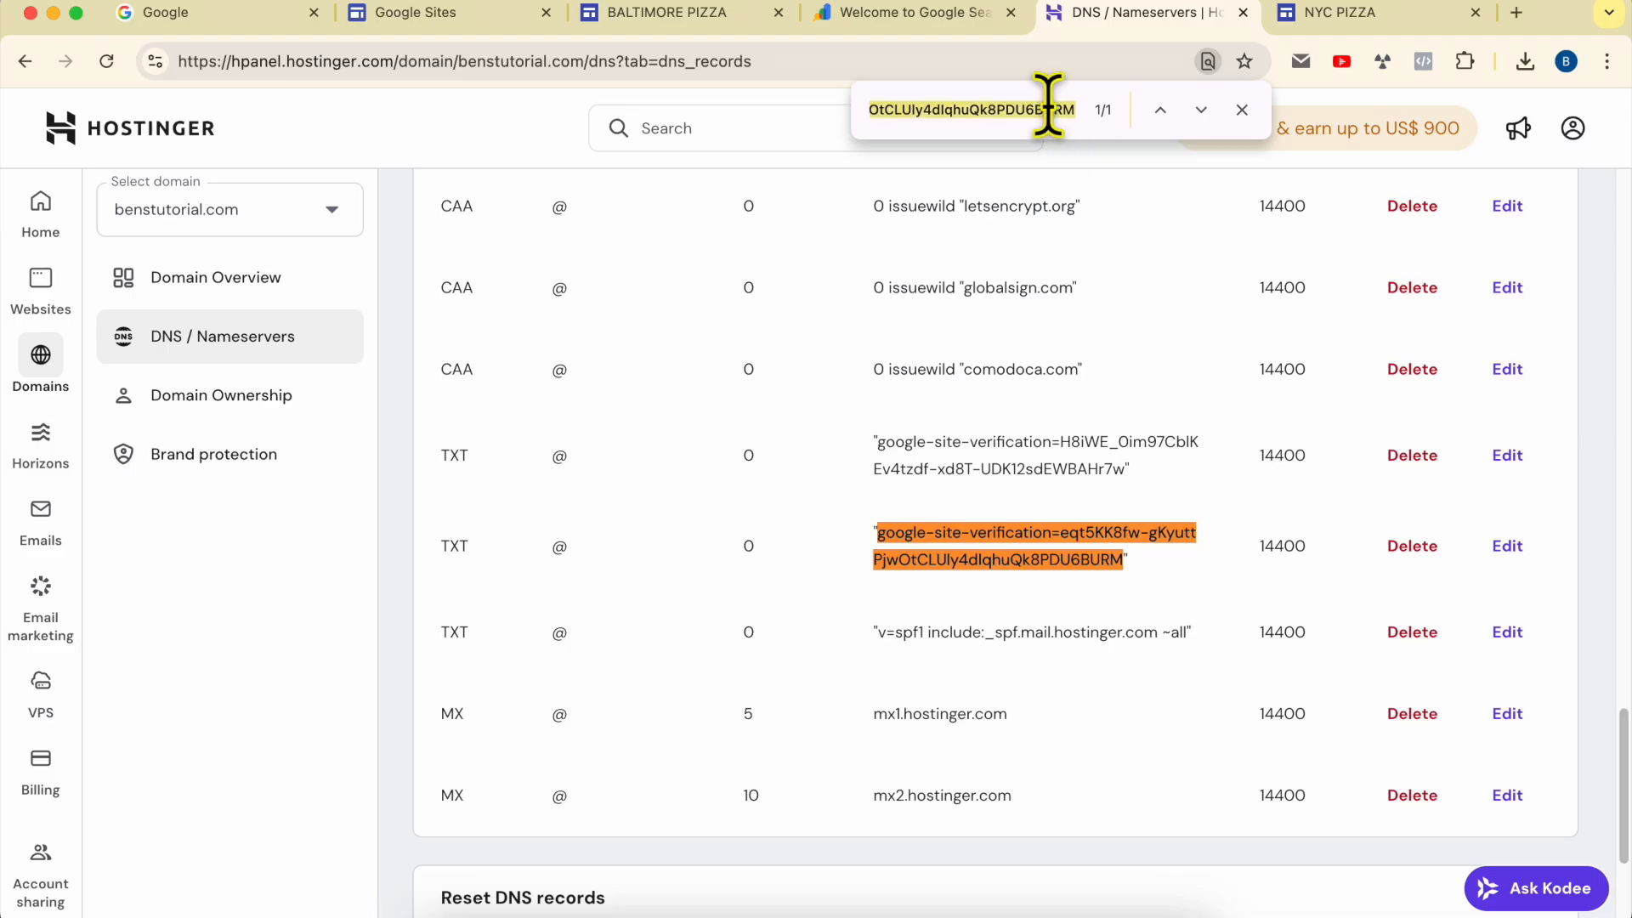
triple_click(1071, 546)
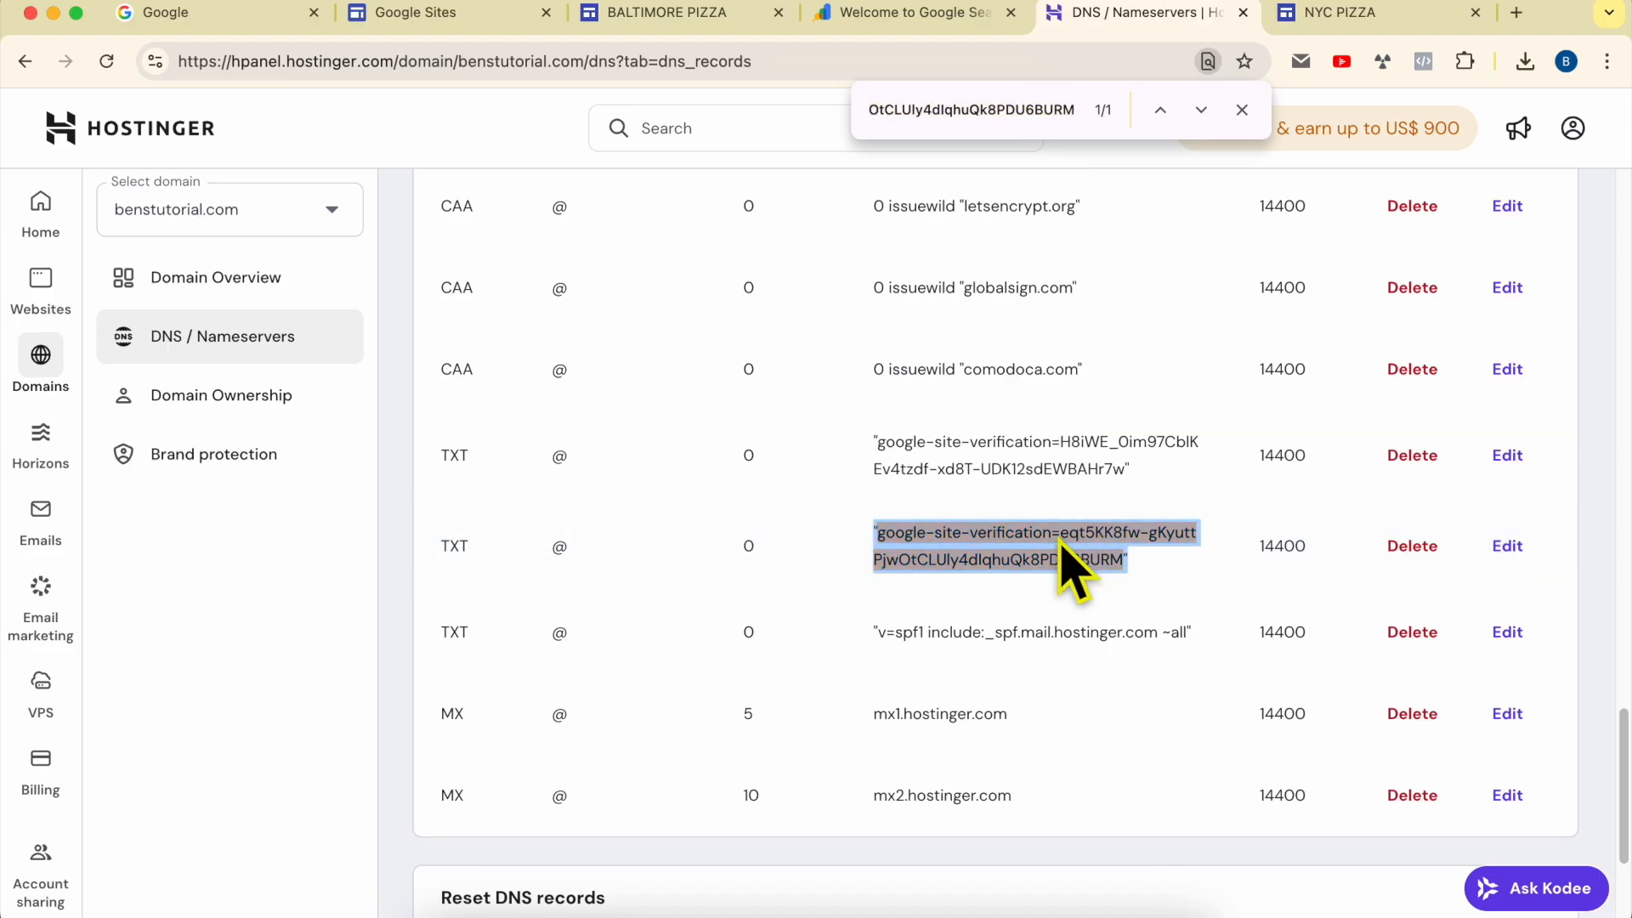
click(1242, 109)
click(1137, 516)
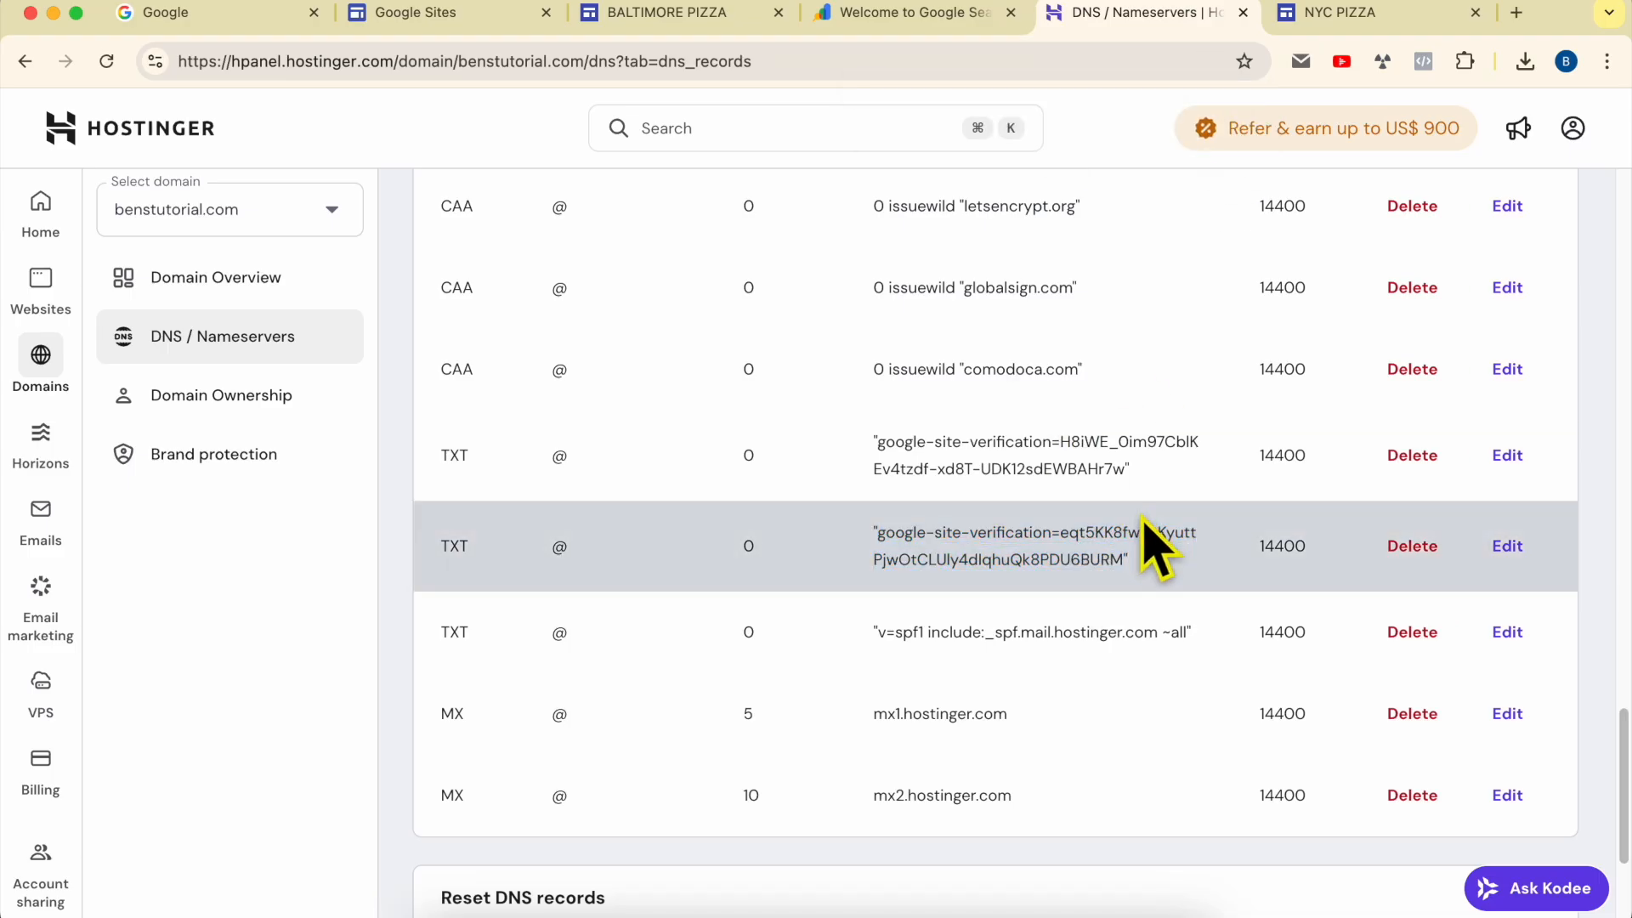
triple_click(1077, 549)
Step: Return to Search Console, try to verify ownership through the domain name provider method, and read and dismiss the result
click(916, 13)
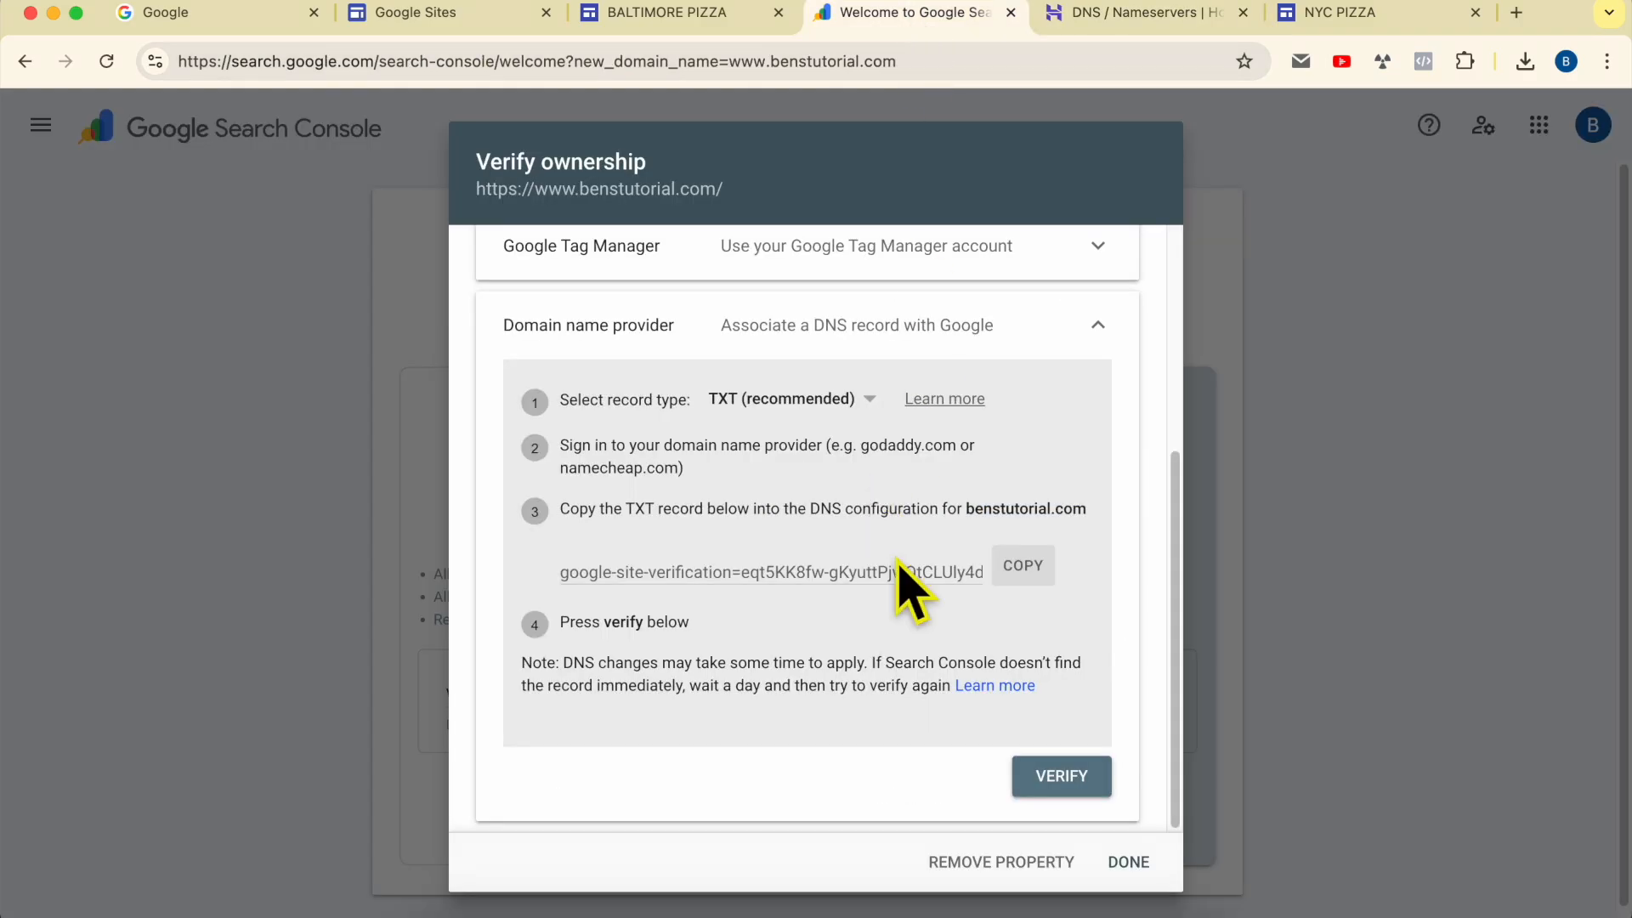
click(1063, 775)
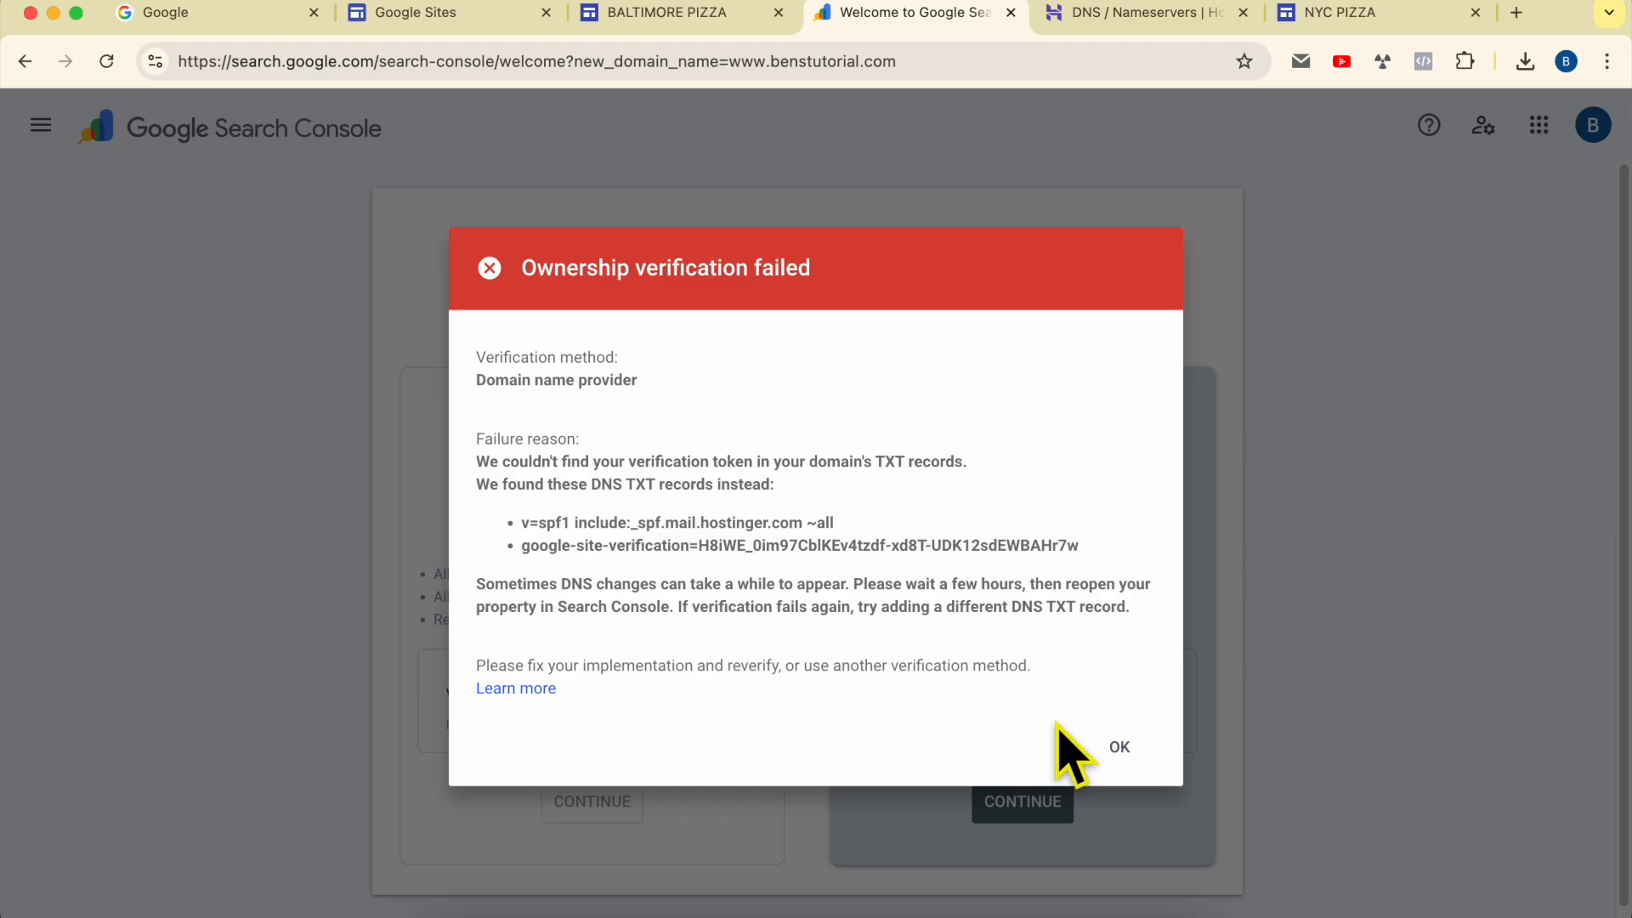
drag(524, 271, 752, 269)
click(811, 270)
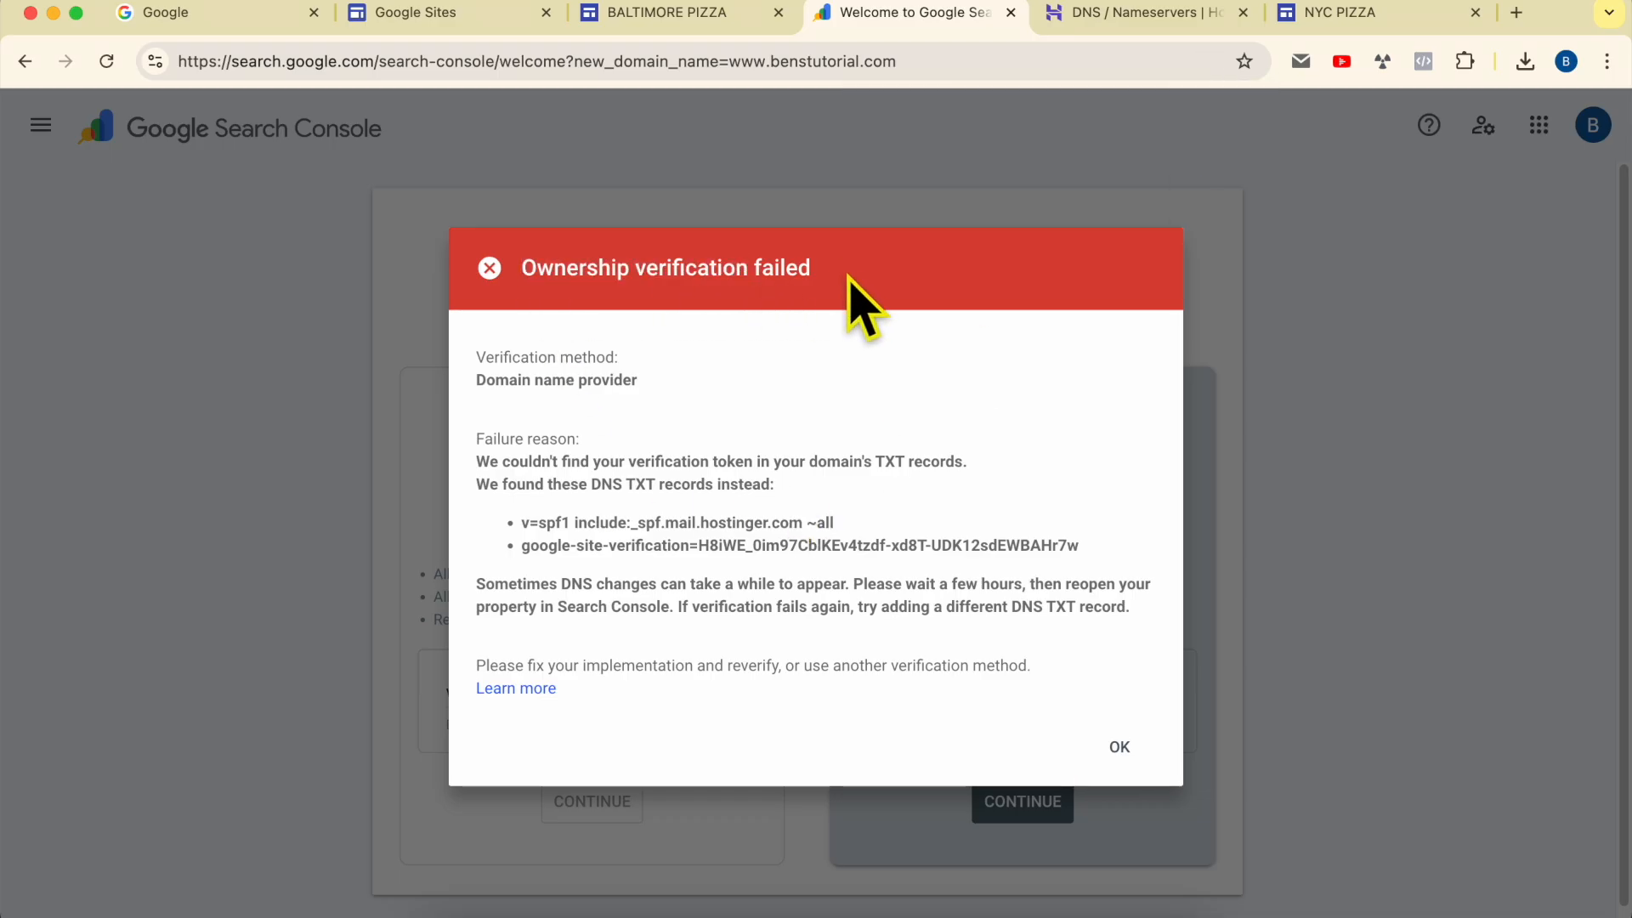
drag(476, 588, 1137, 618)
click(1119, 746)
scroll(773, 585, down, 2)
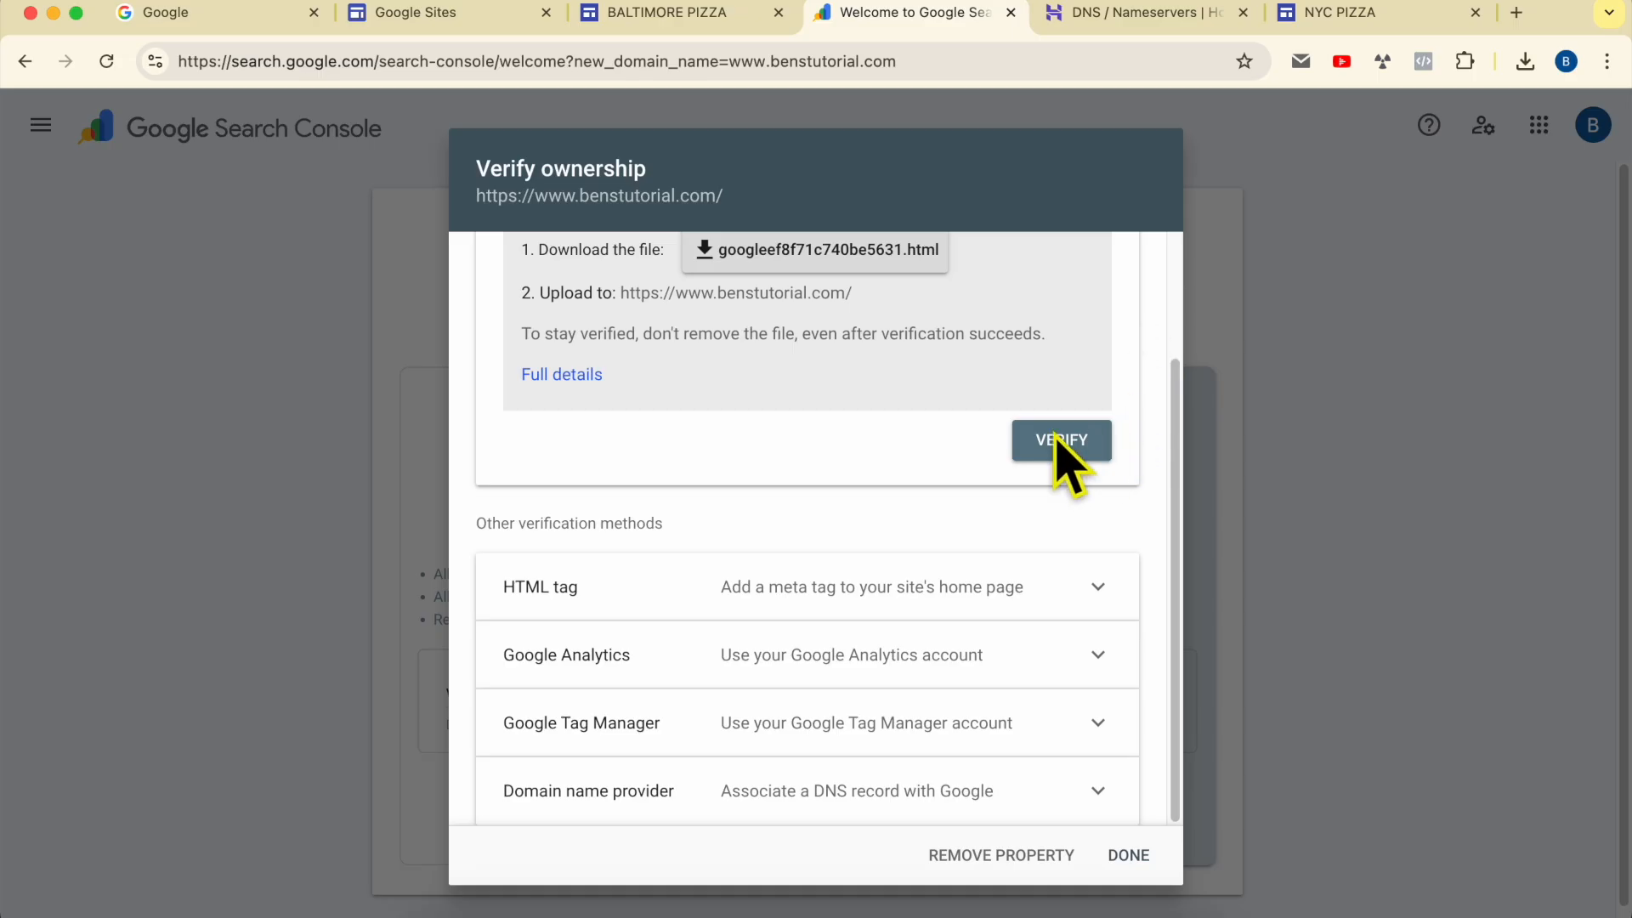
scroll(739, 466, up, 3)
click(731, 16)
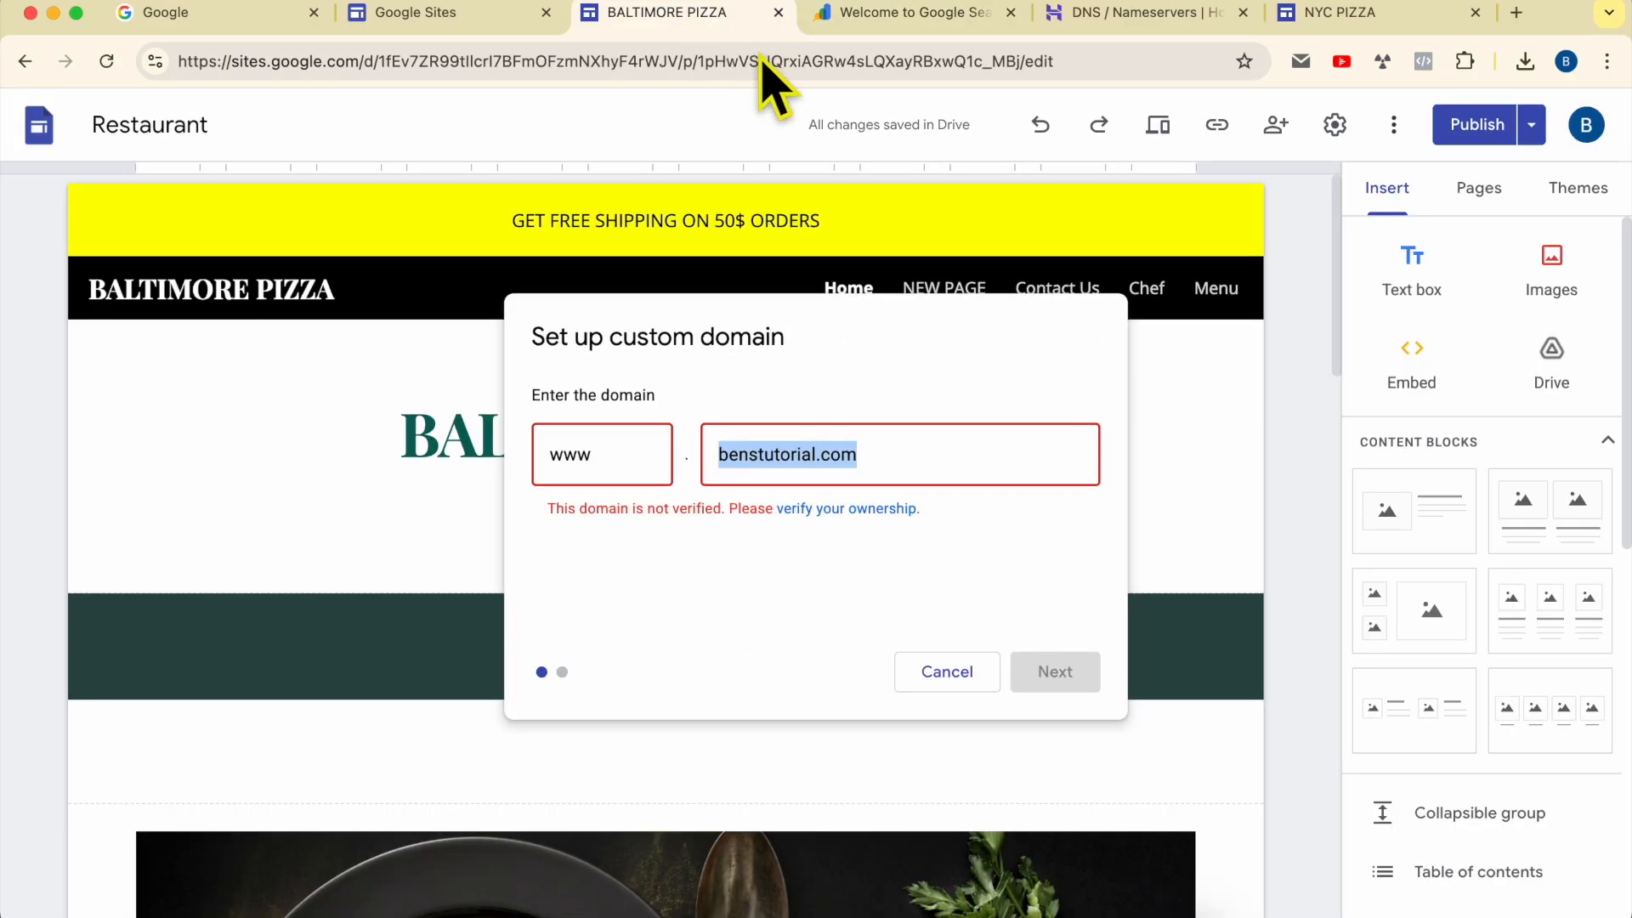
click(864, 546)
click(856, 513)
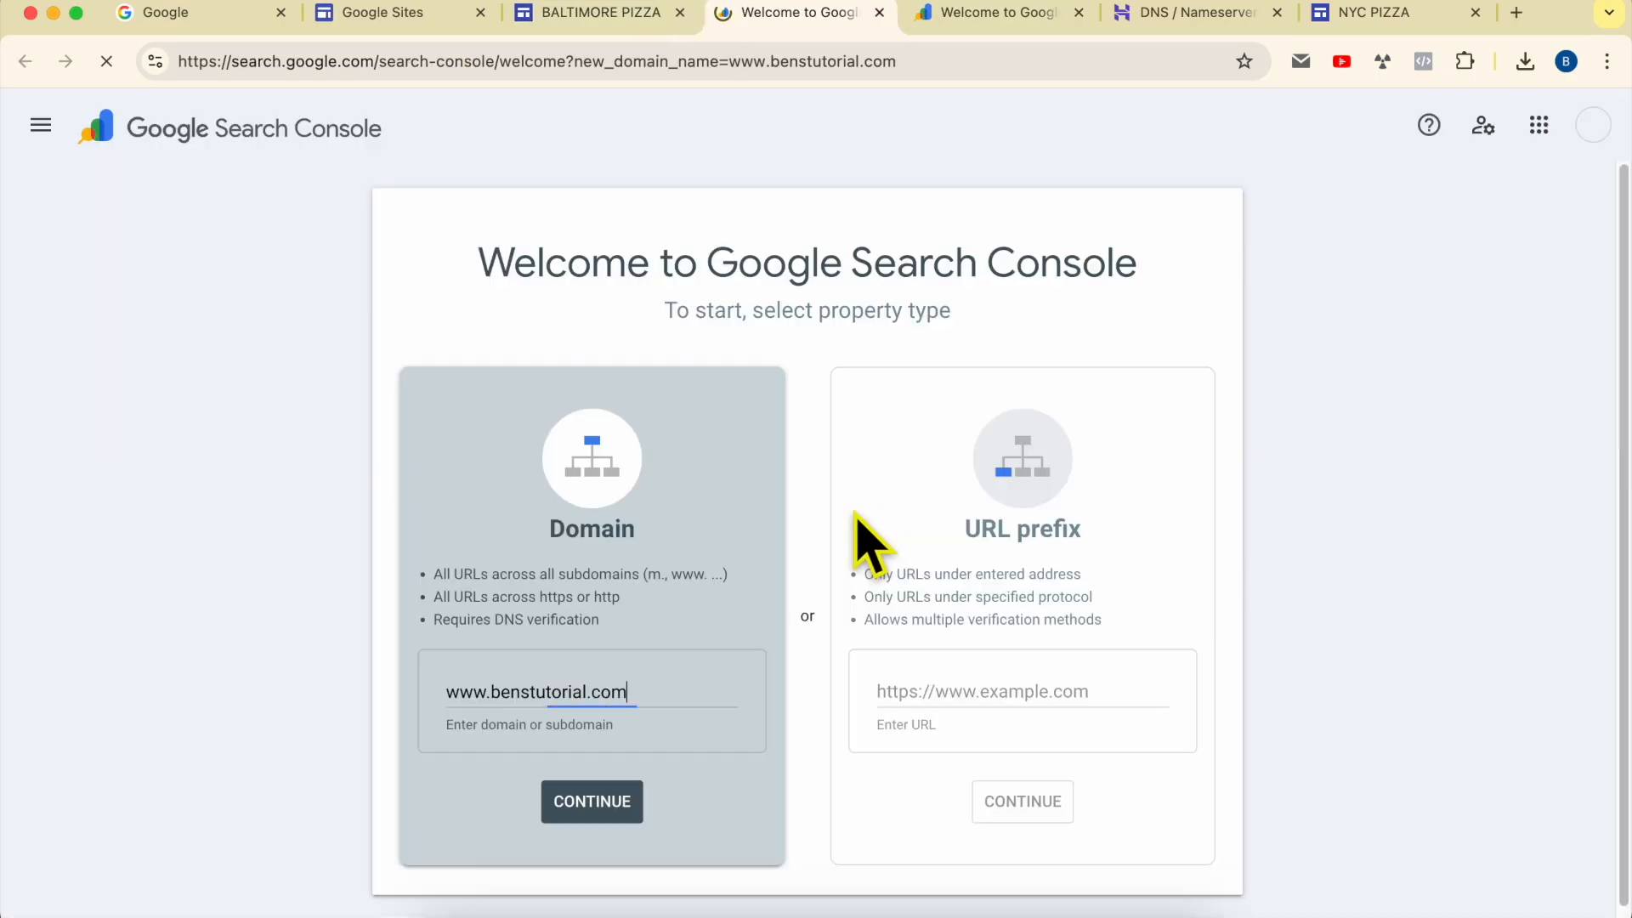
click(1073, 565)
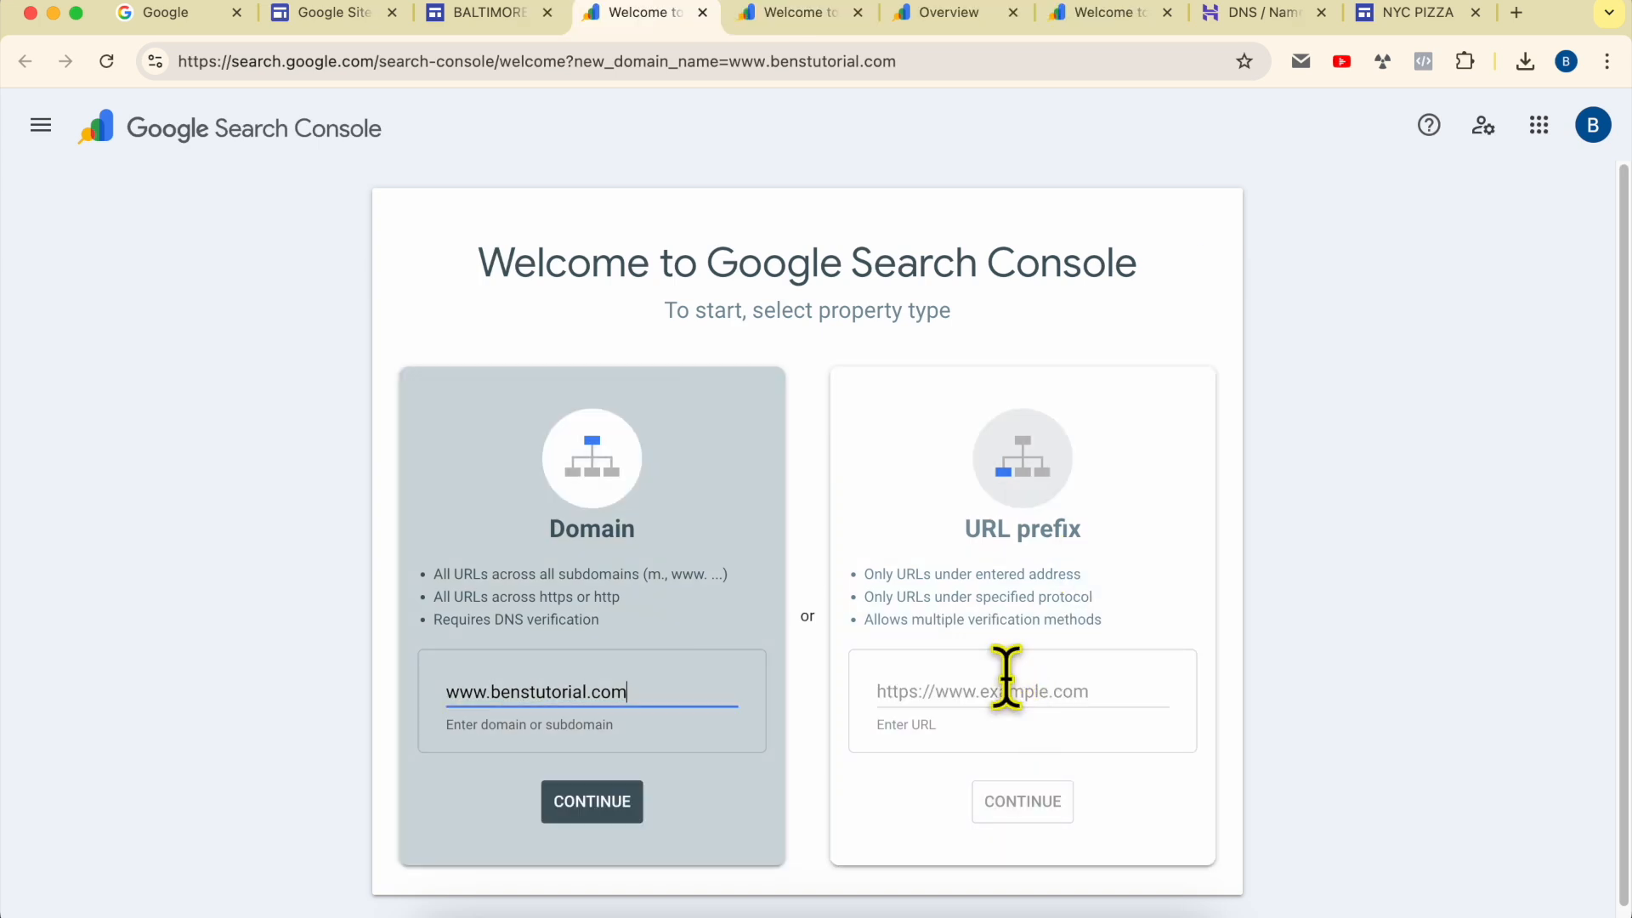
click(1005, 690)
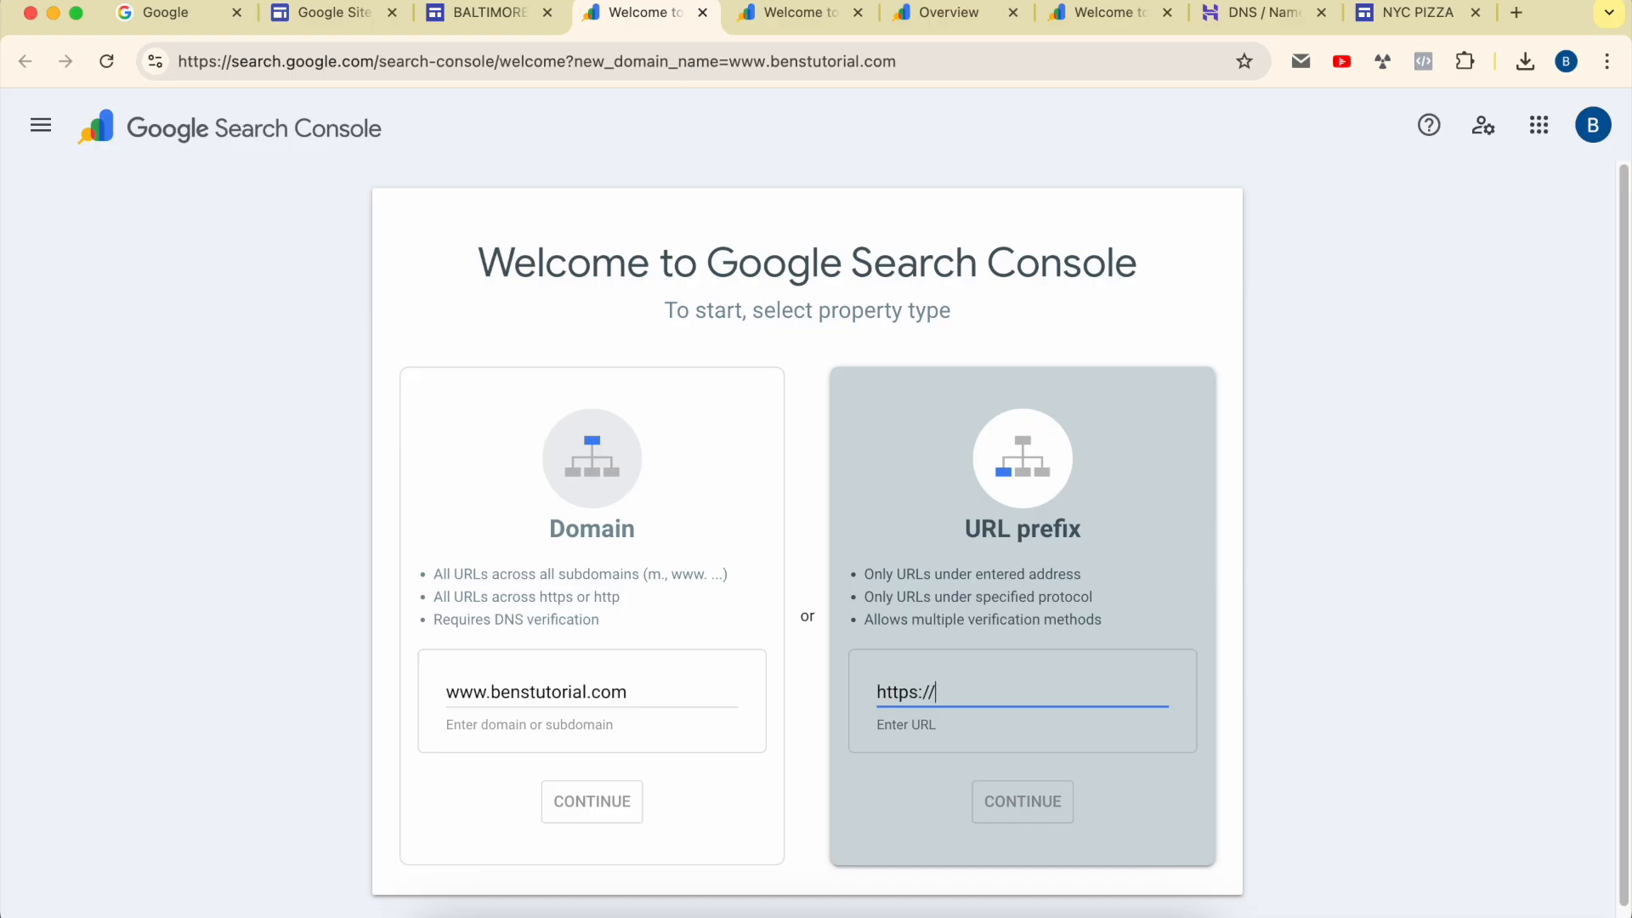
text(www.benstutorial.com)
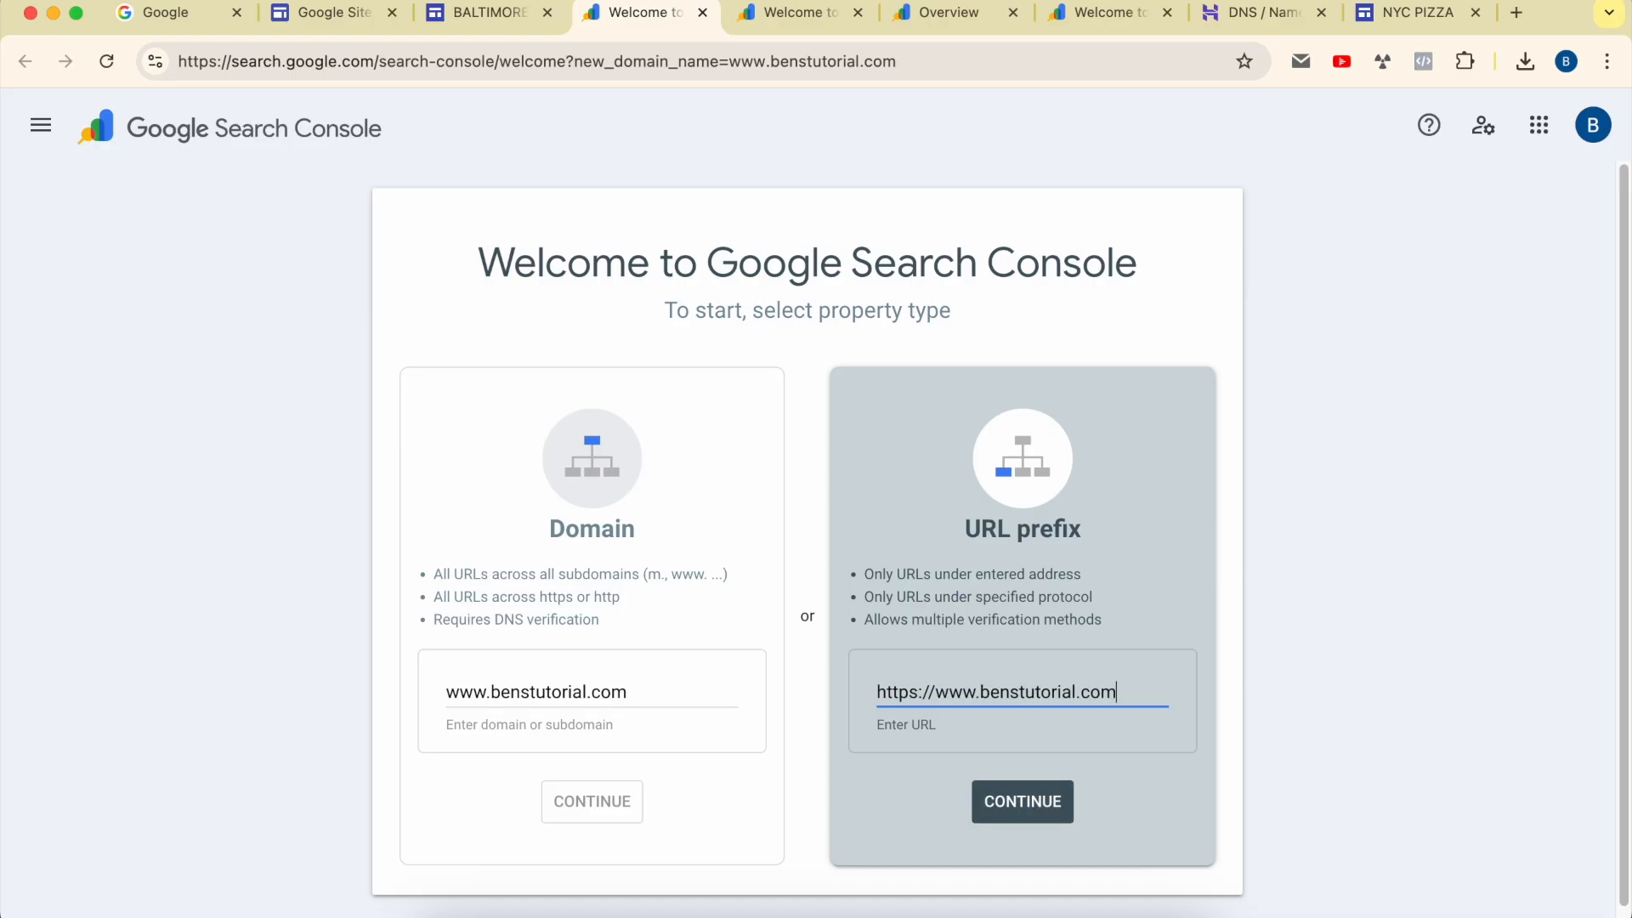
click(1034, 801)
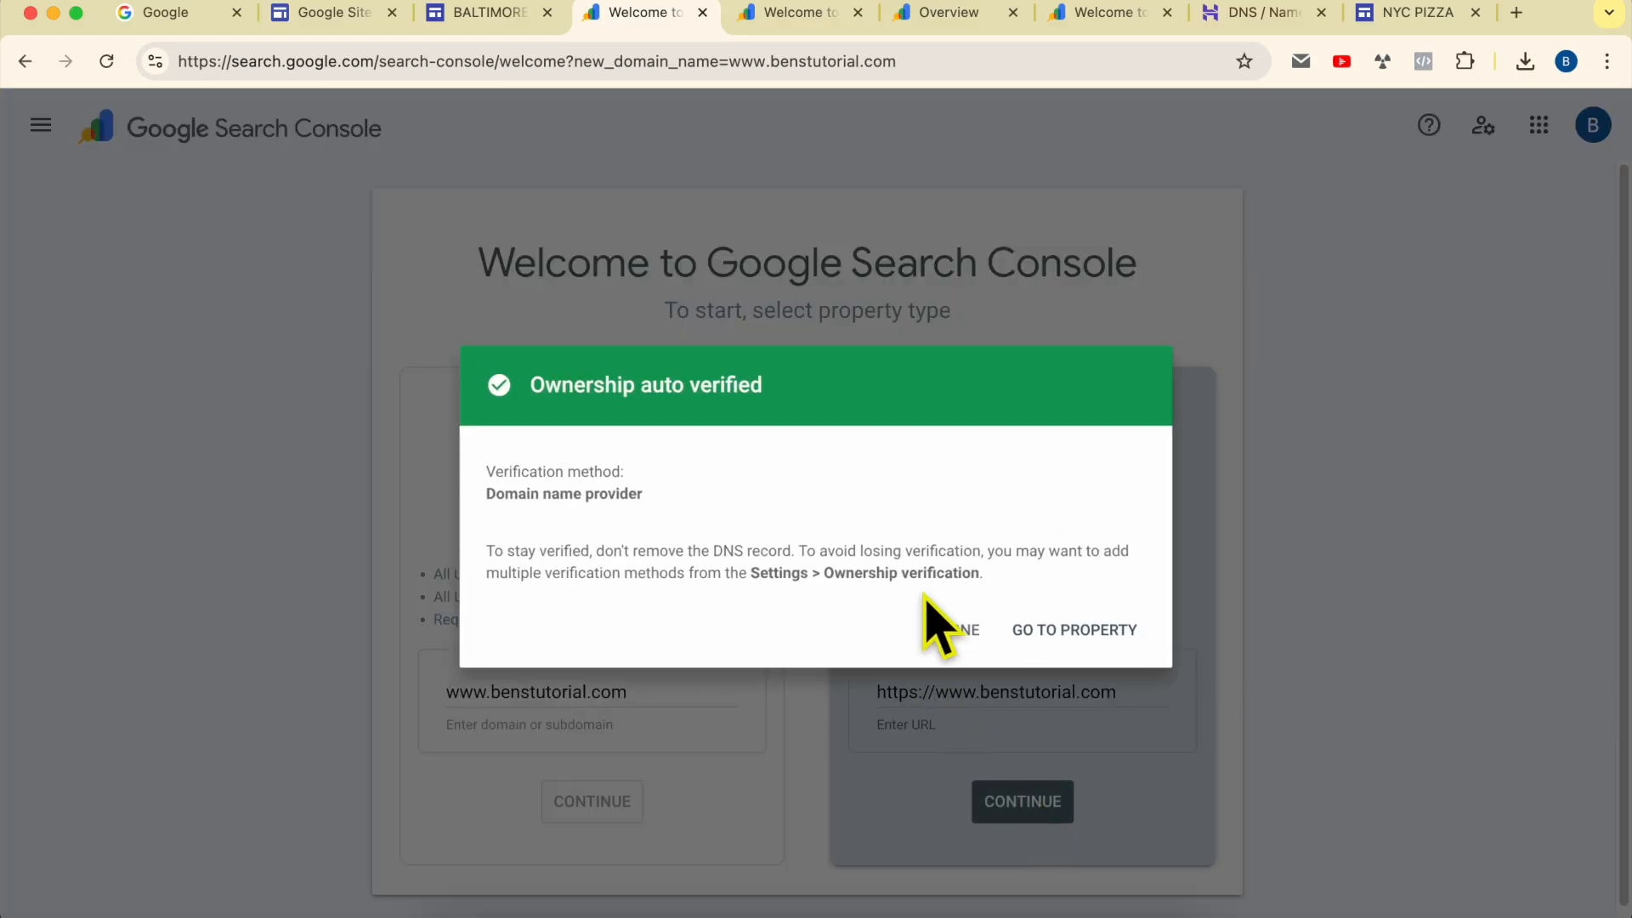
Step: Read the ownership verification result and its method, check the TXT record in Hostinger, and close the result in Search Console
drag(522, 391, 808, 386)
click(639, 491)
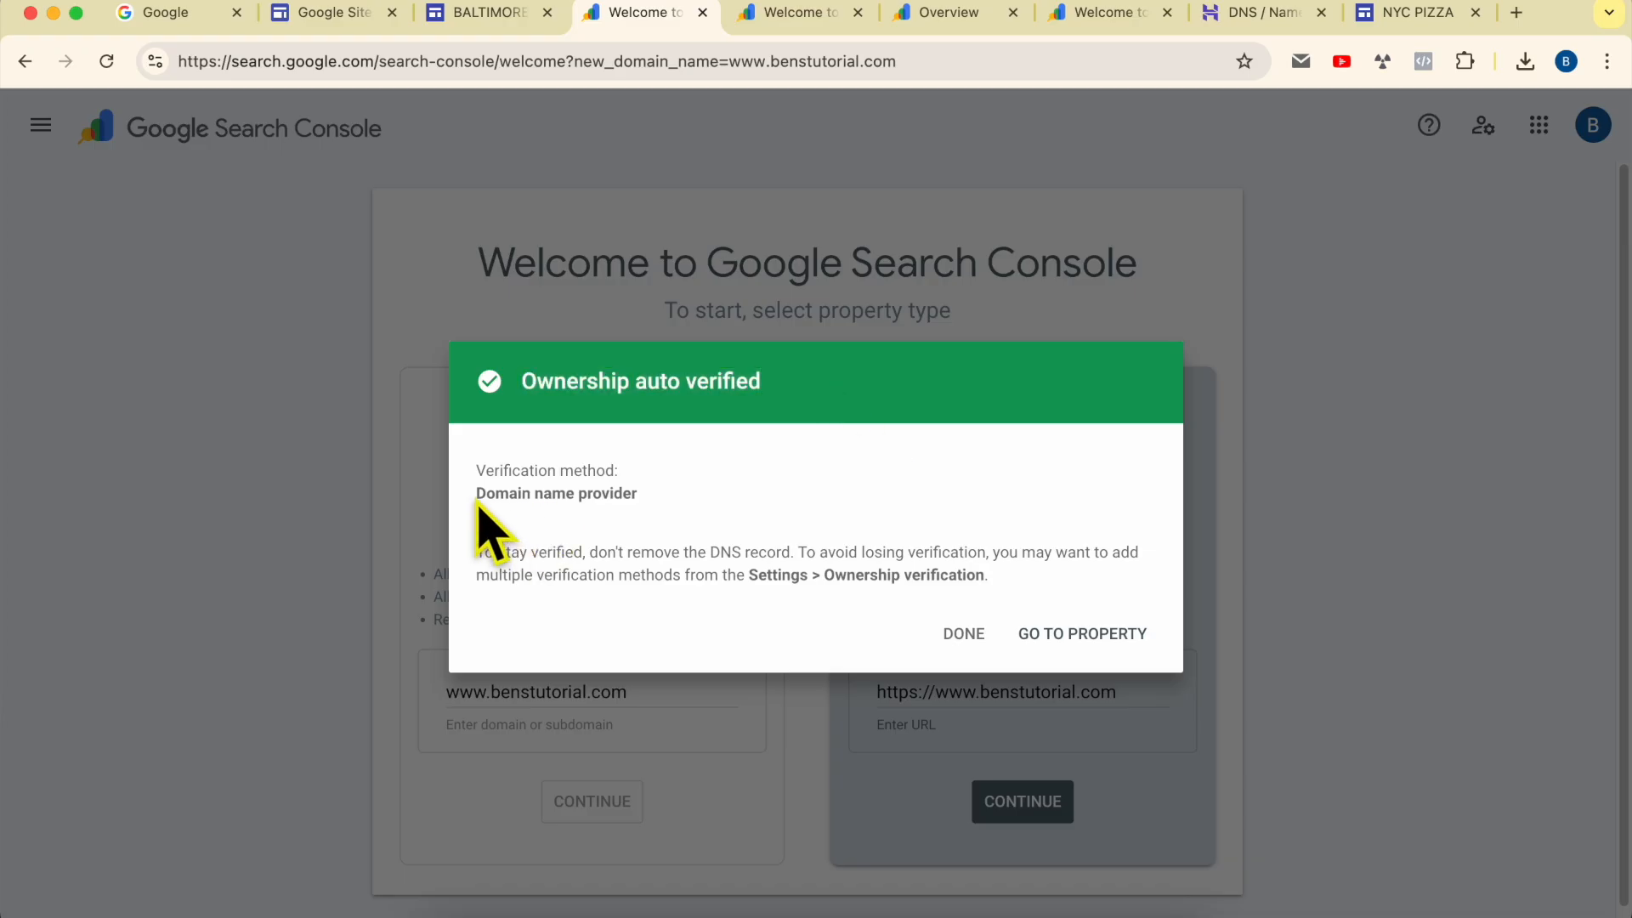
drag(475, 482, 642, 468)
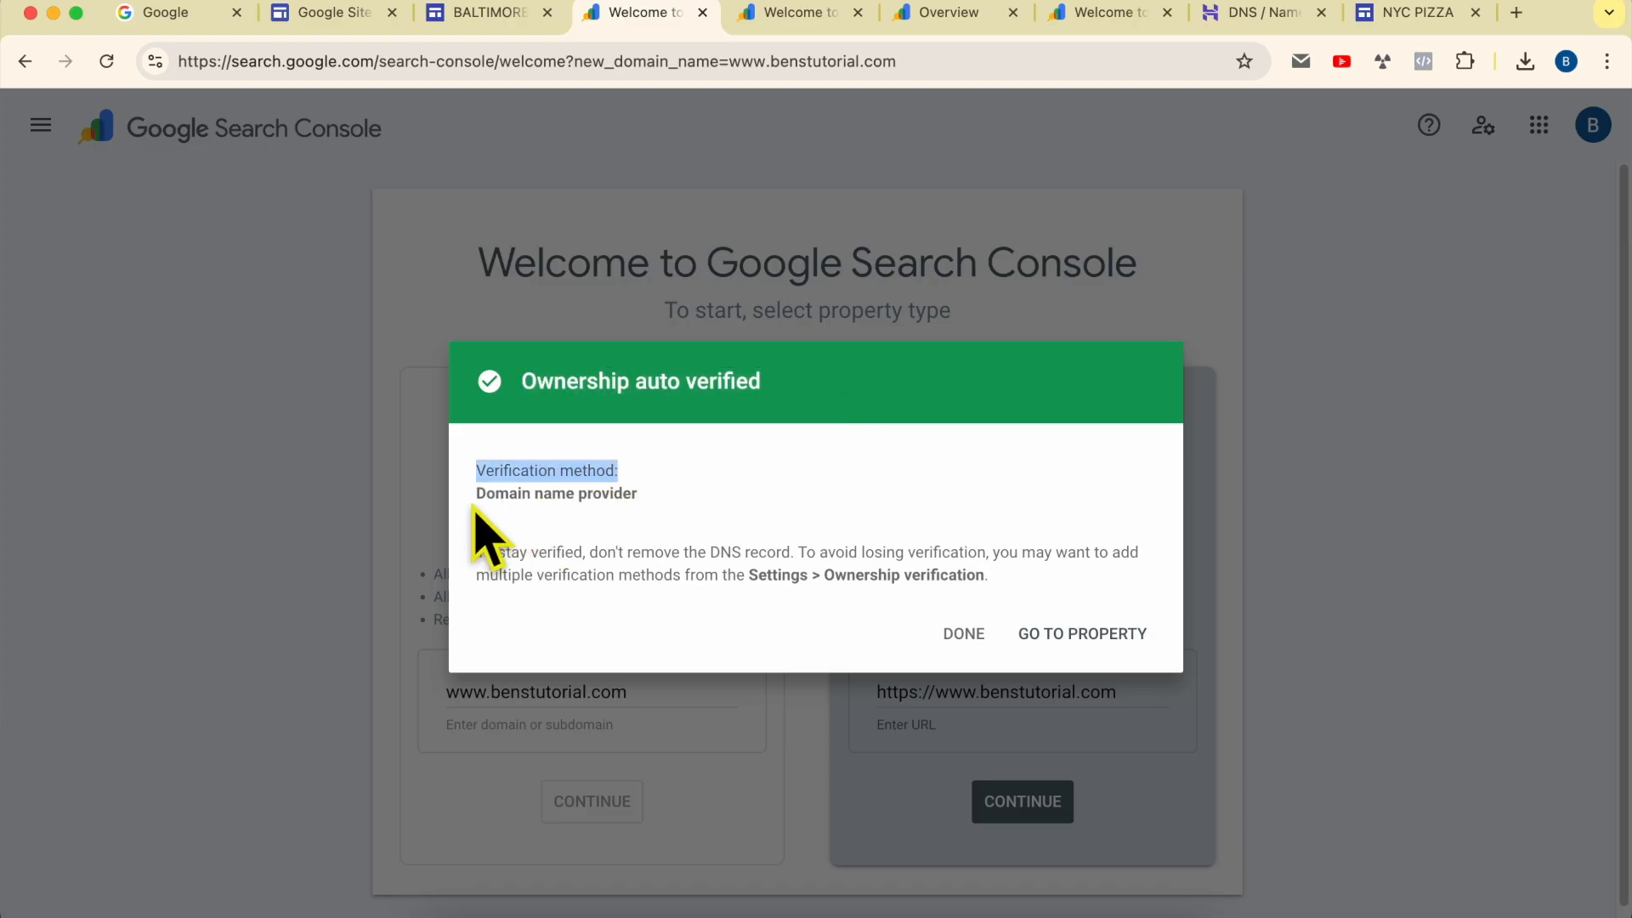
drag(473, 497, 649, 493)
click(1215, 14)
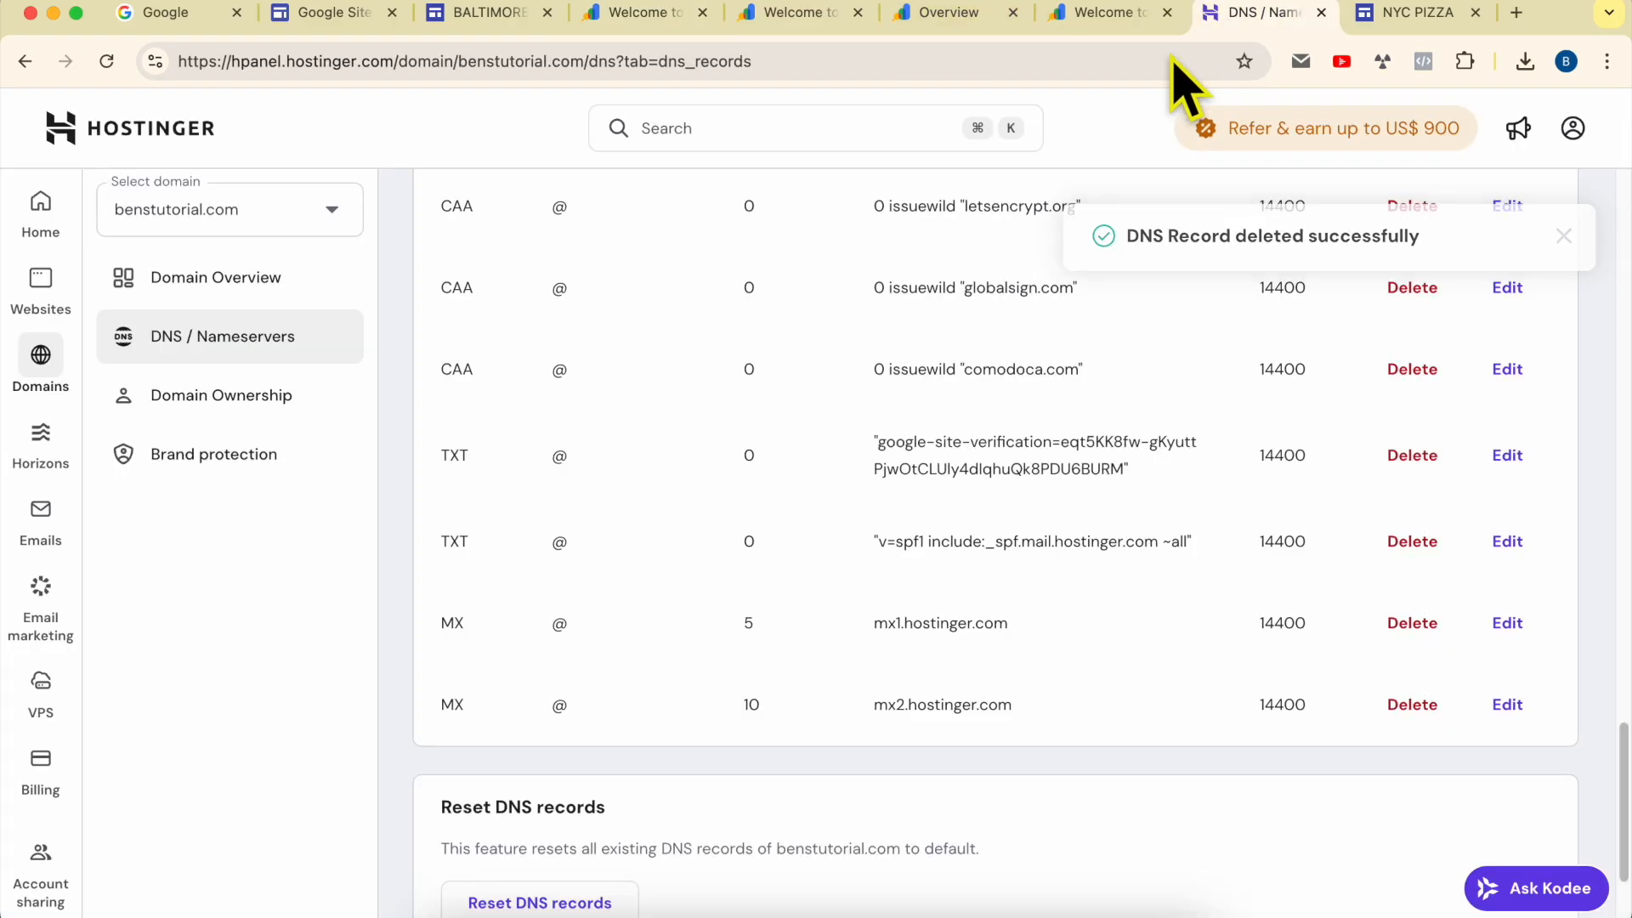
click(671, 14)
click(873, 595)
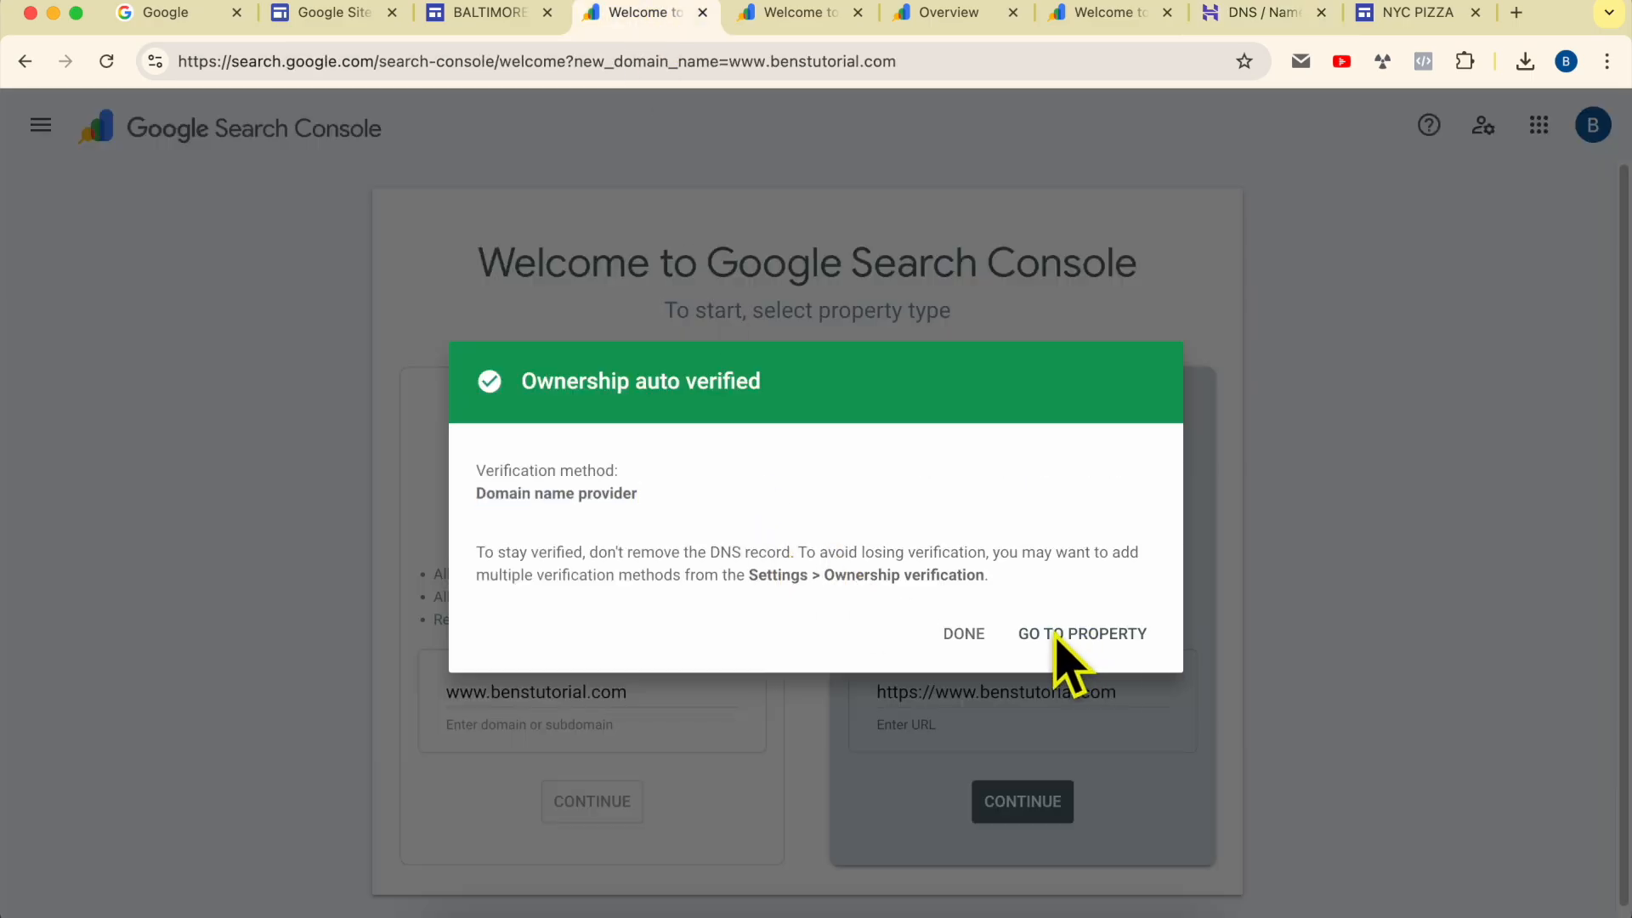
click(962, 634)
Step: Return to the Google Sites custom domain setup, re-enter benstutorial.com with the www prefix, and continue to the registrar instructions
click(491, 12)
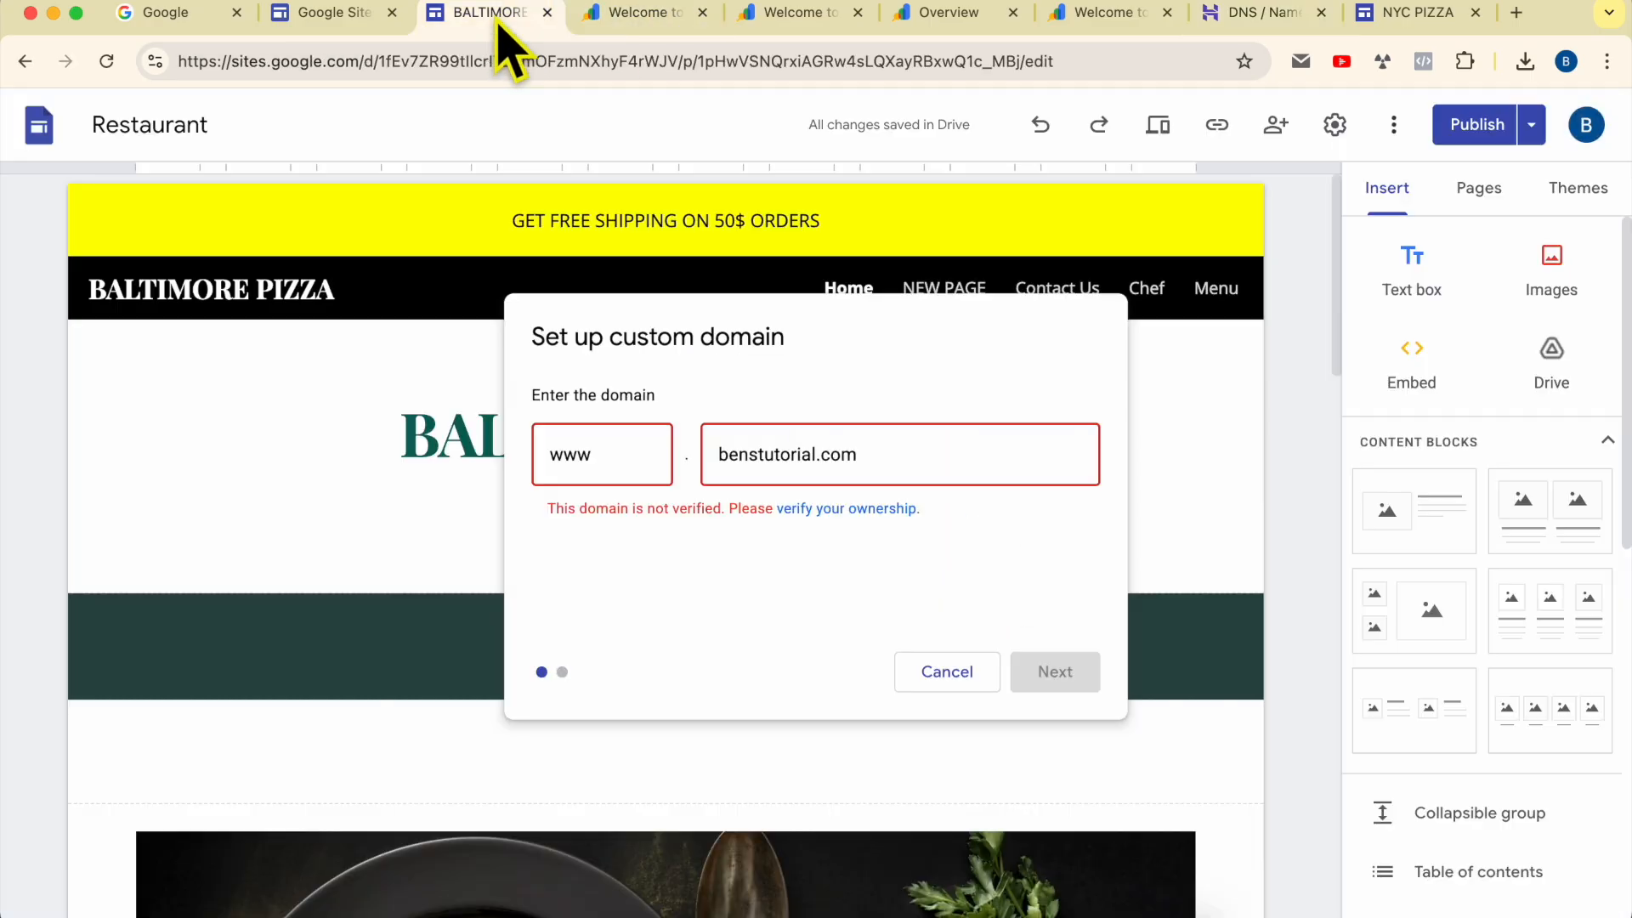
click(867, 459)
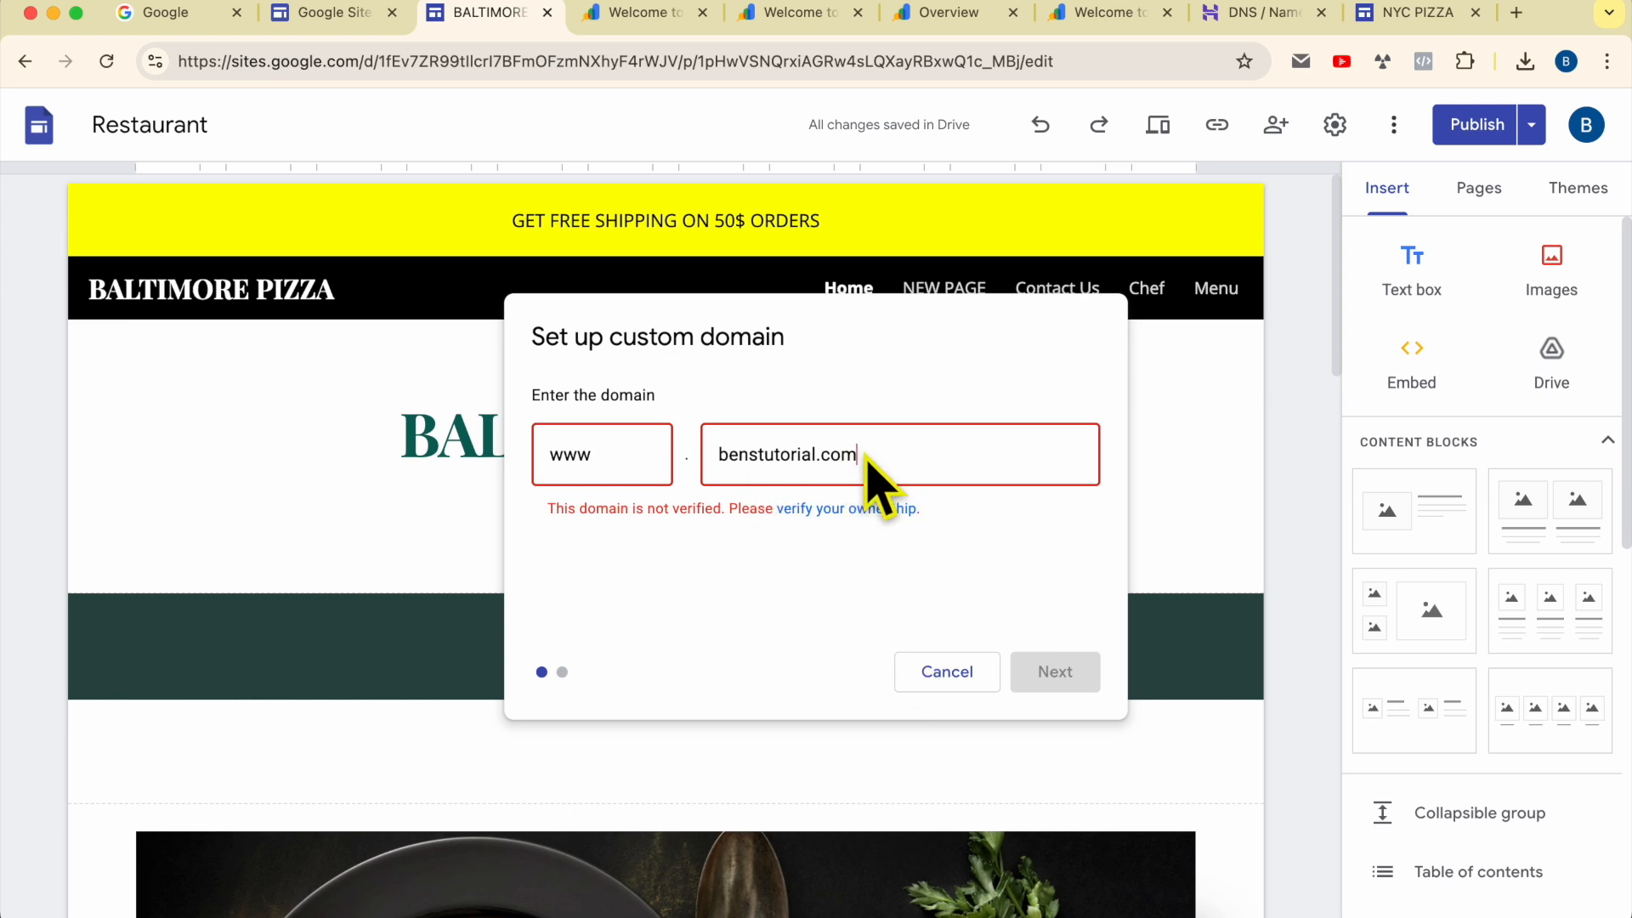
key(BackSpace)
key(BackSpace)
key(BackSpace)
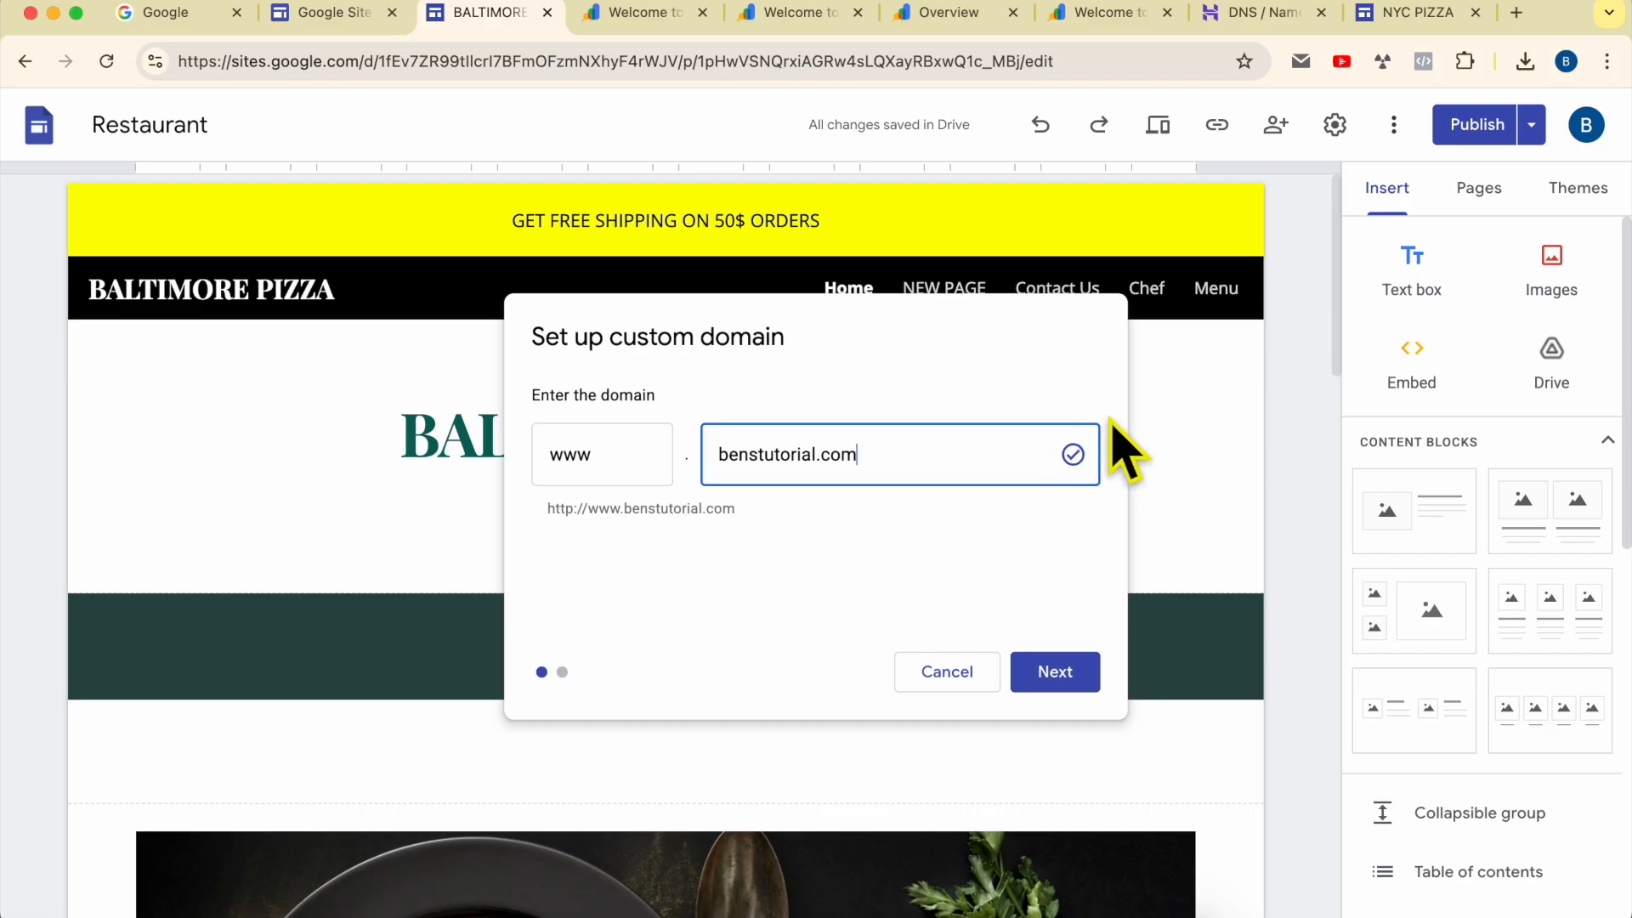
click(1062, 680)
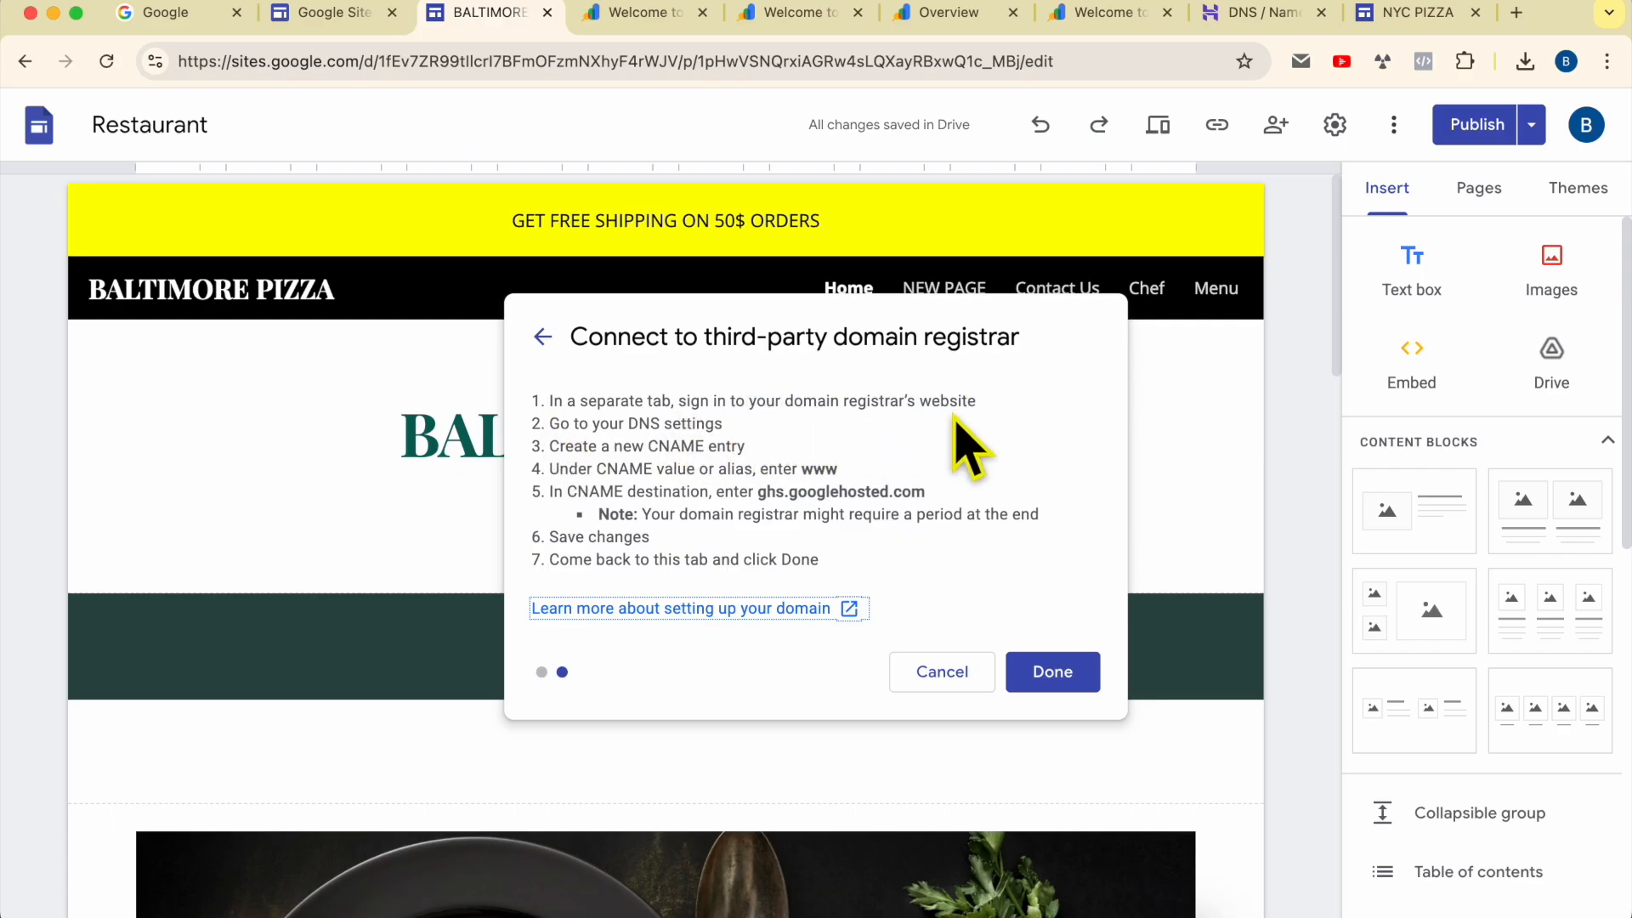
Step: Read the CNAME instructions for the third-party registrar and copy the destination ghs.googlehosted.com
drag(551, 424, 761, 427)
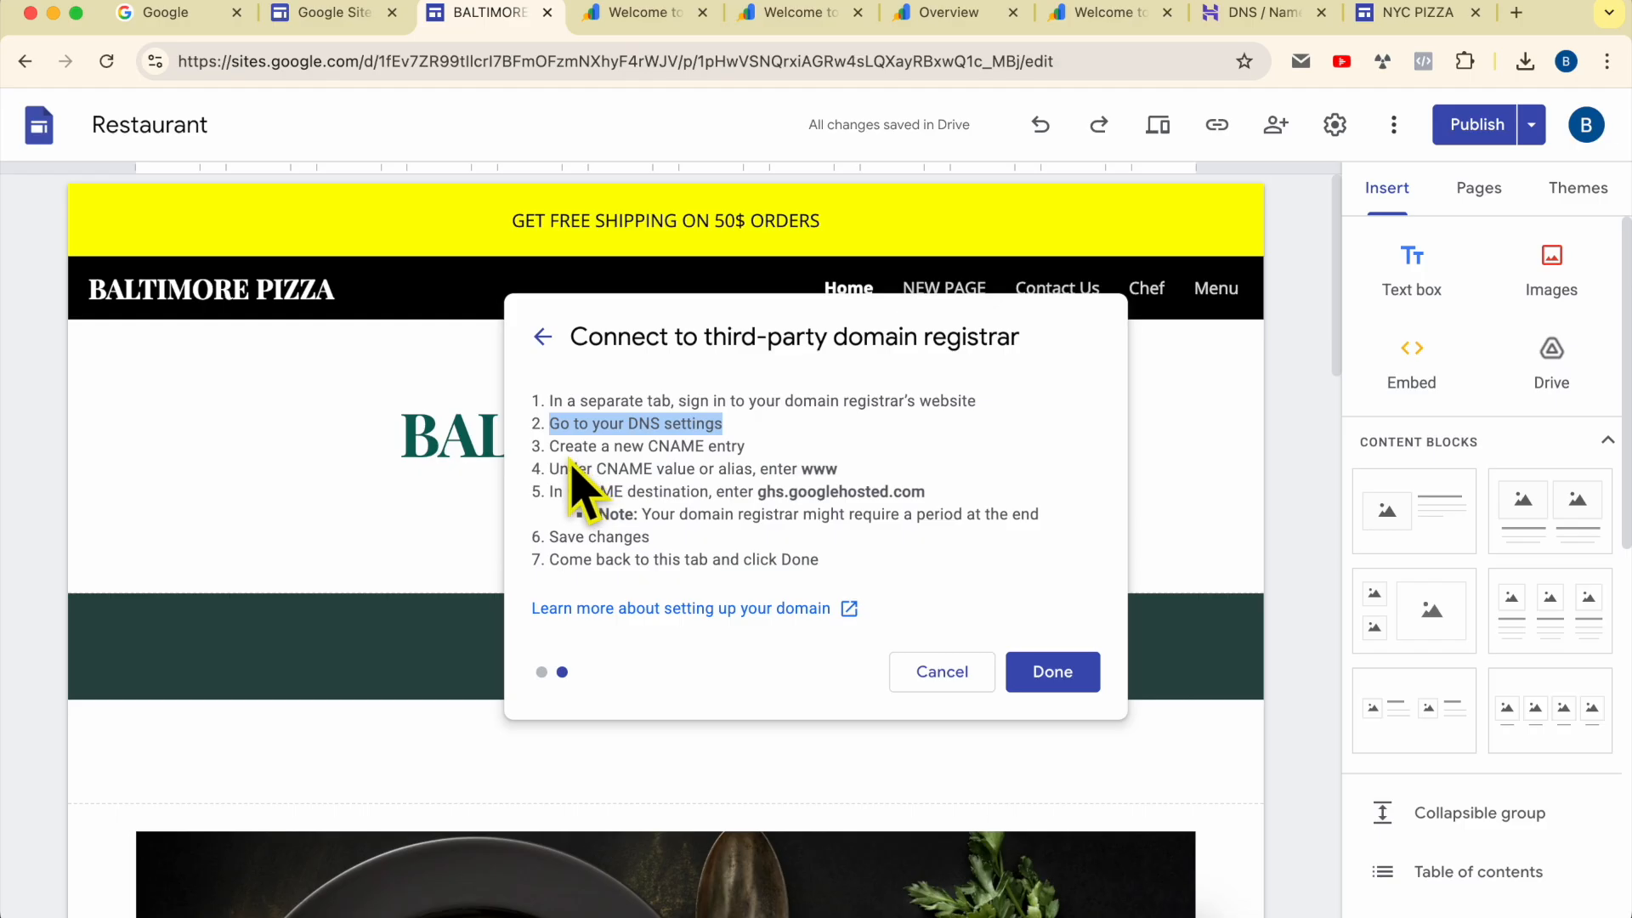
drag(550, 446, 748, 446)
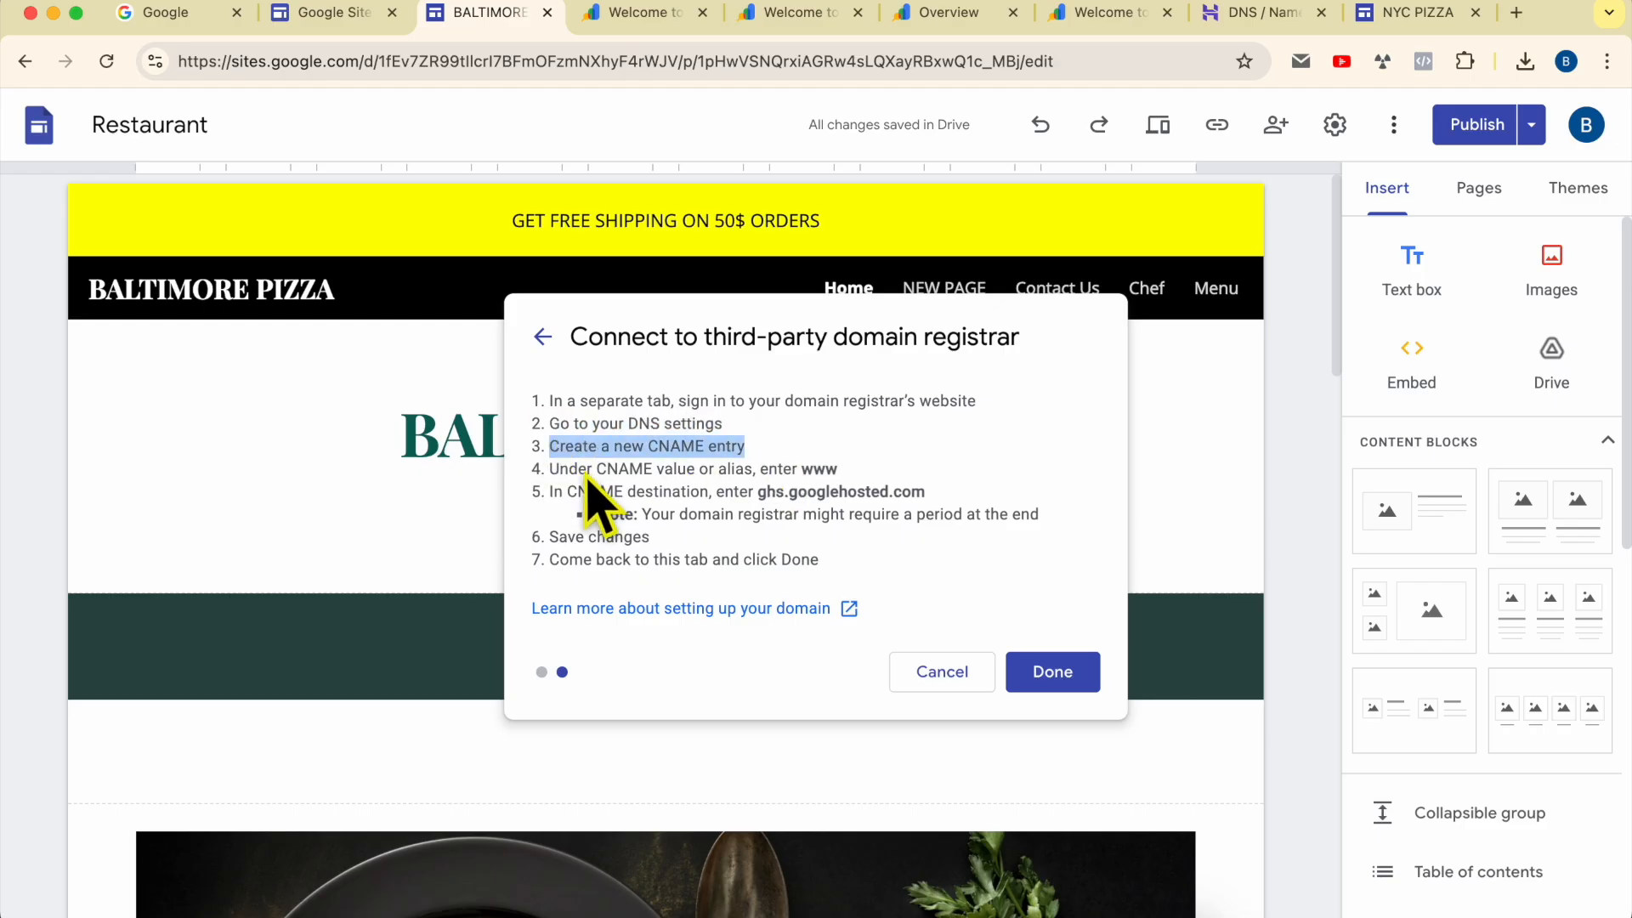
drag(553, 472, 844, 473)
drag(550, 493, 911, 501)
click(758, 500)
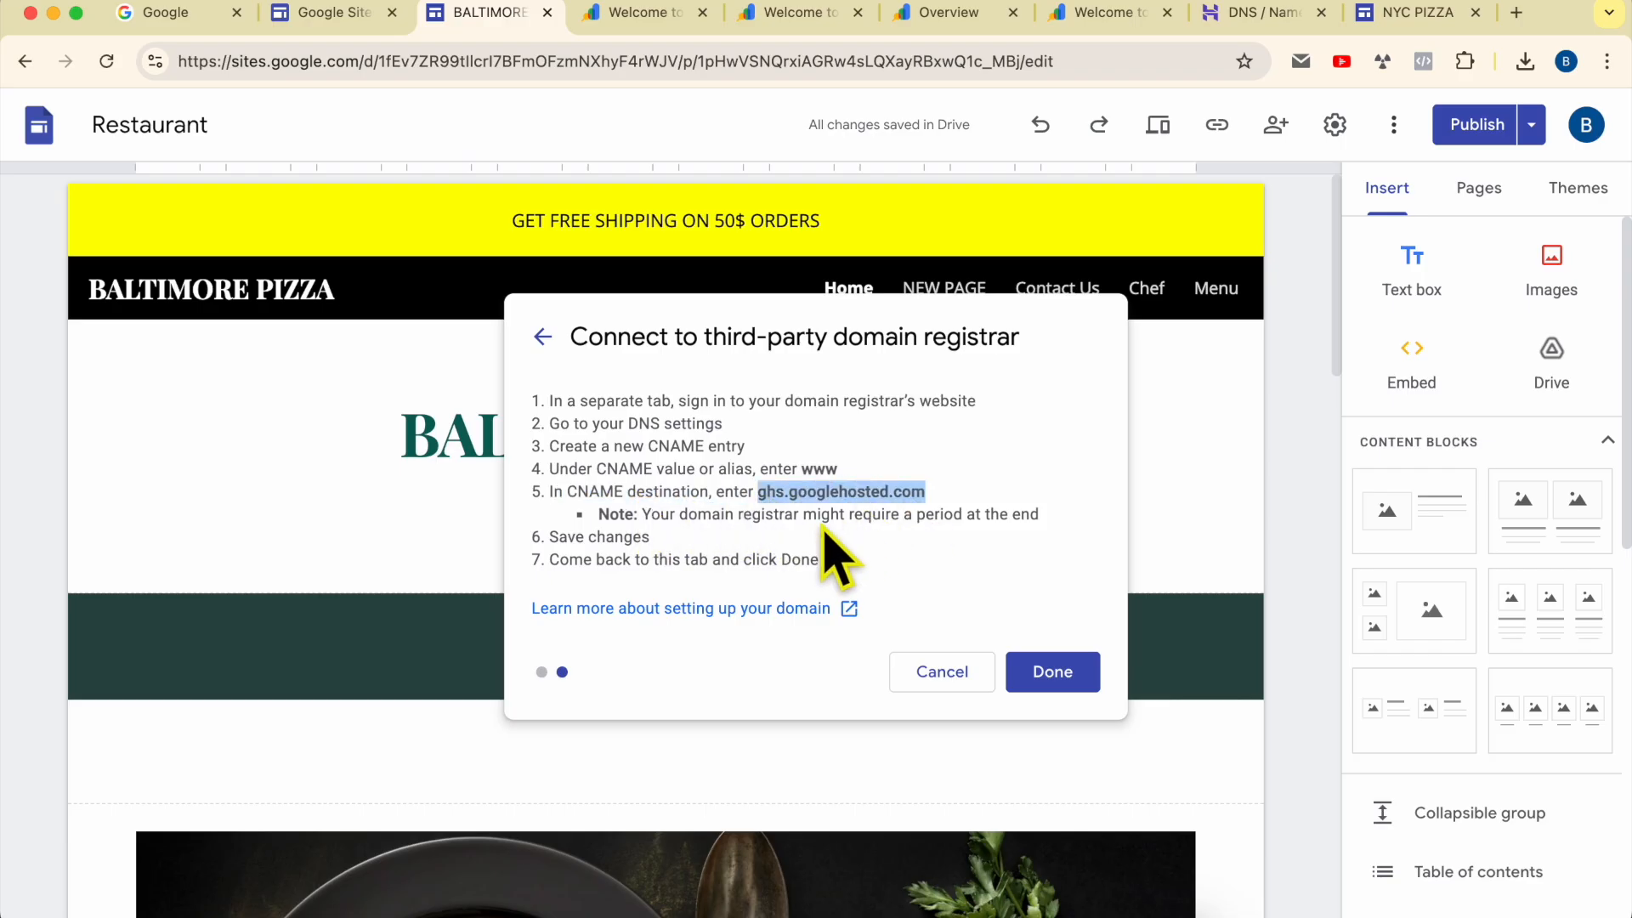
right_click(852, 487)
click(884, 541)
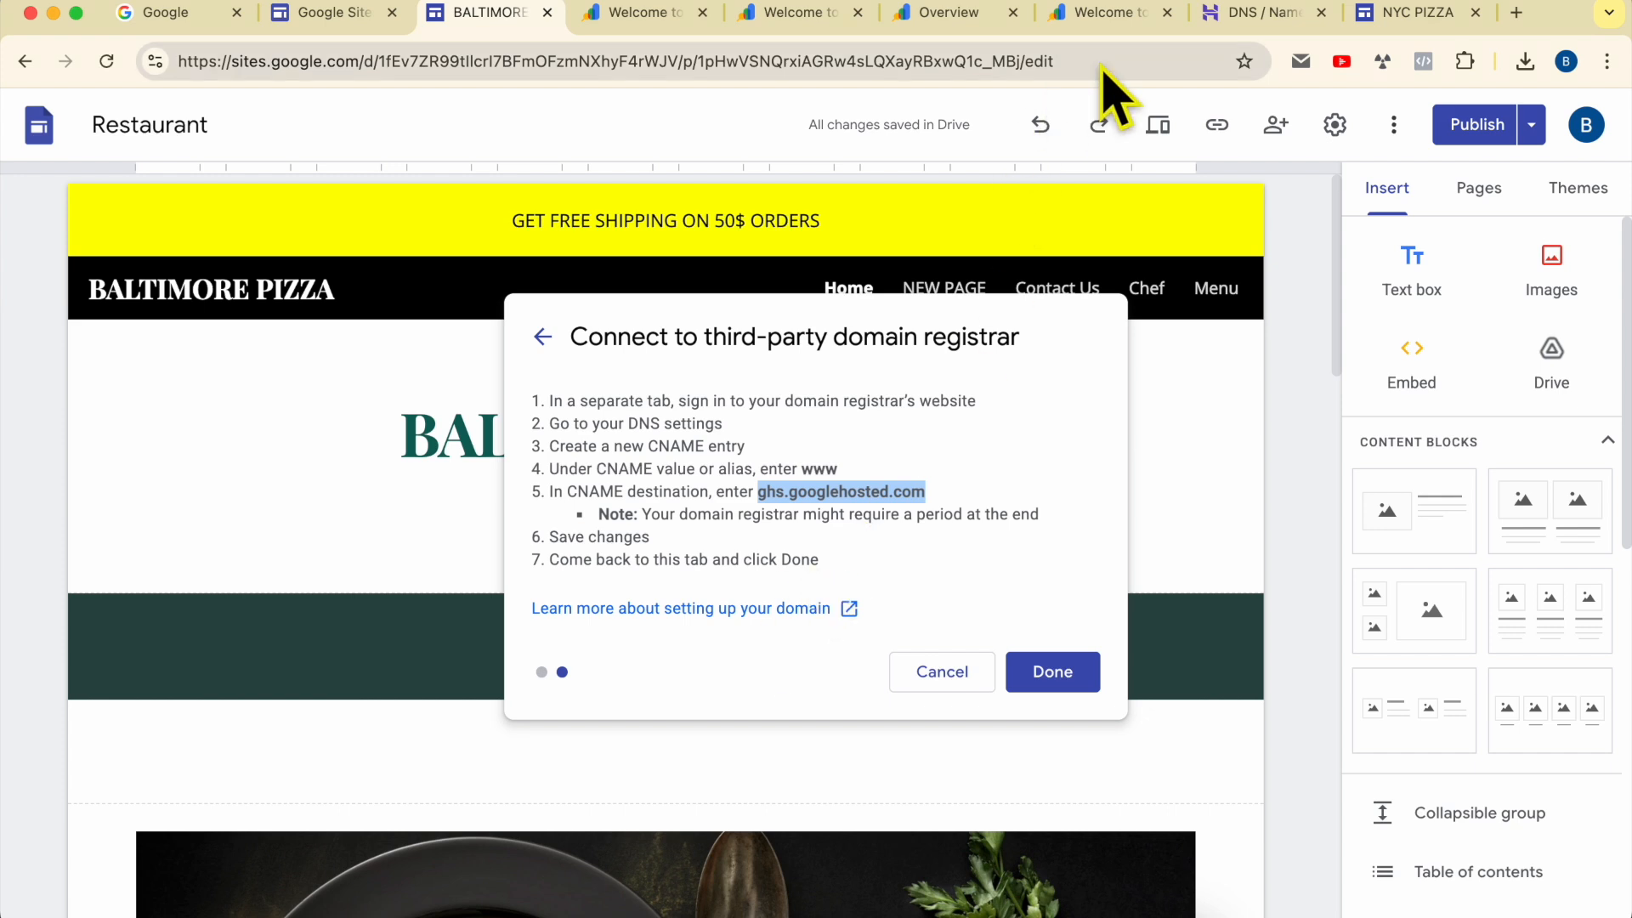
Step: Switch to the Hostinger DNS records page and set the type of the new record to CNAME
click(1241, 27)
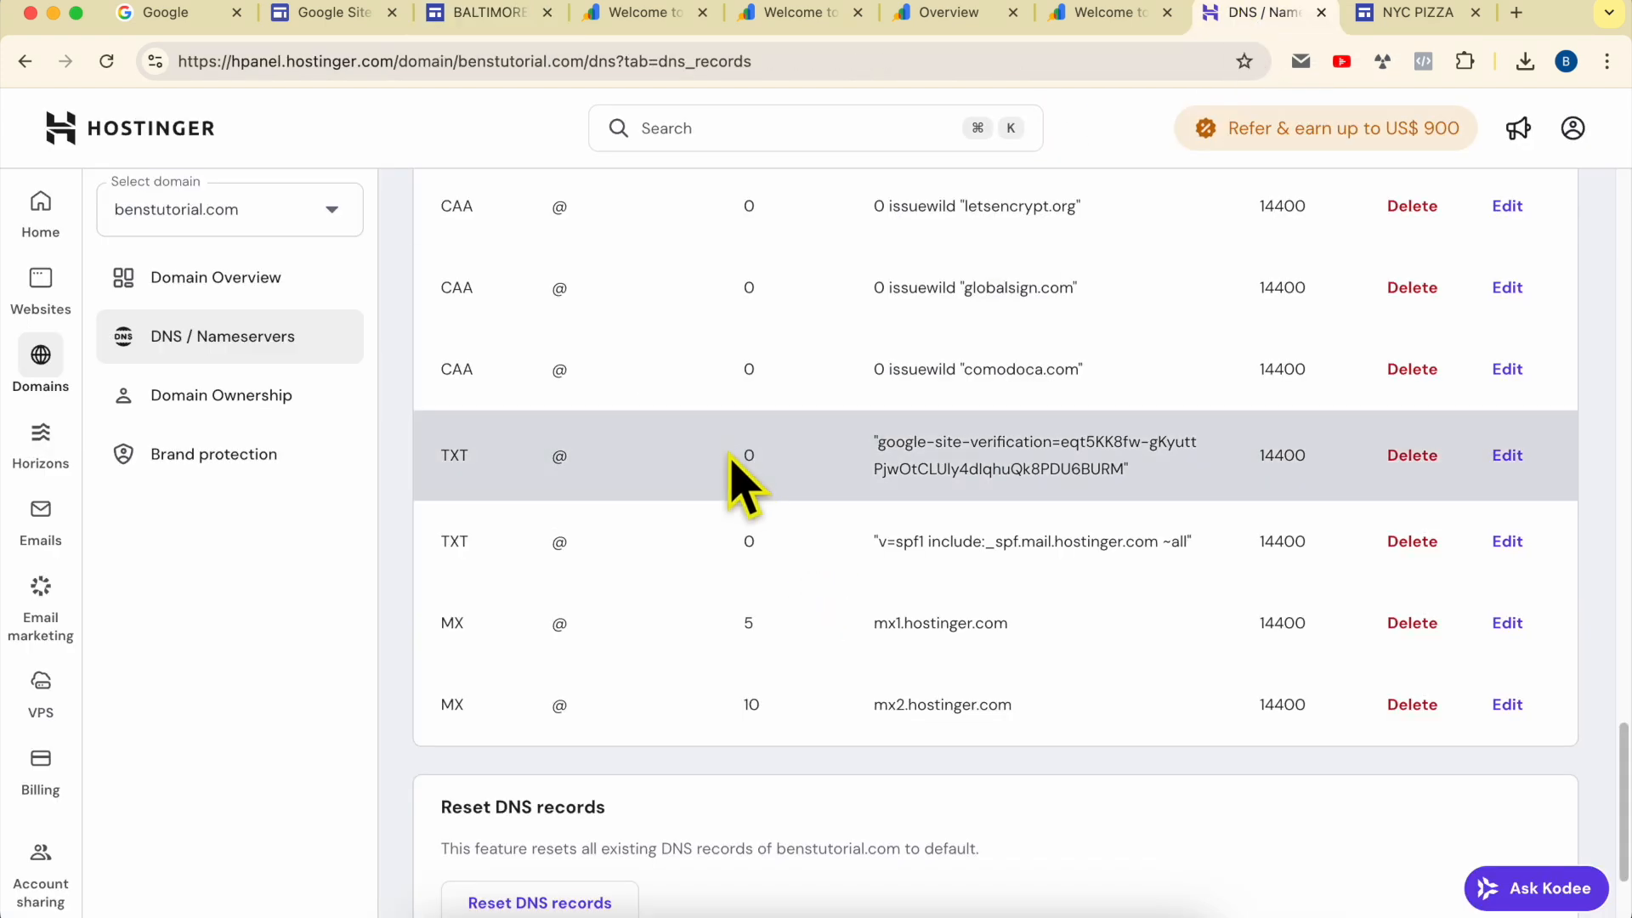
scroll(742, 484, up, 2)
scroll(738, 476, up, 5)
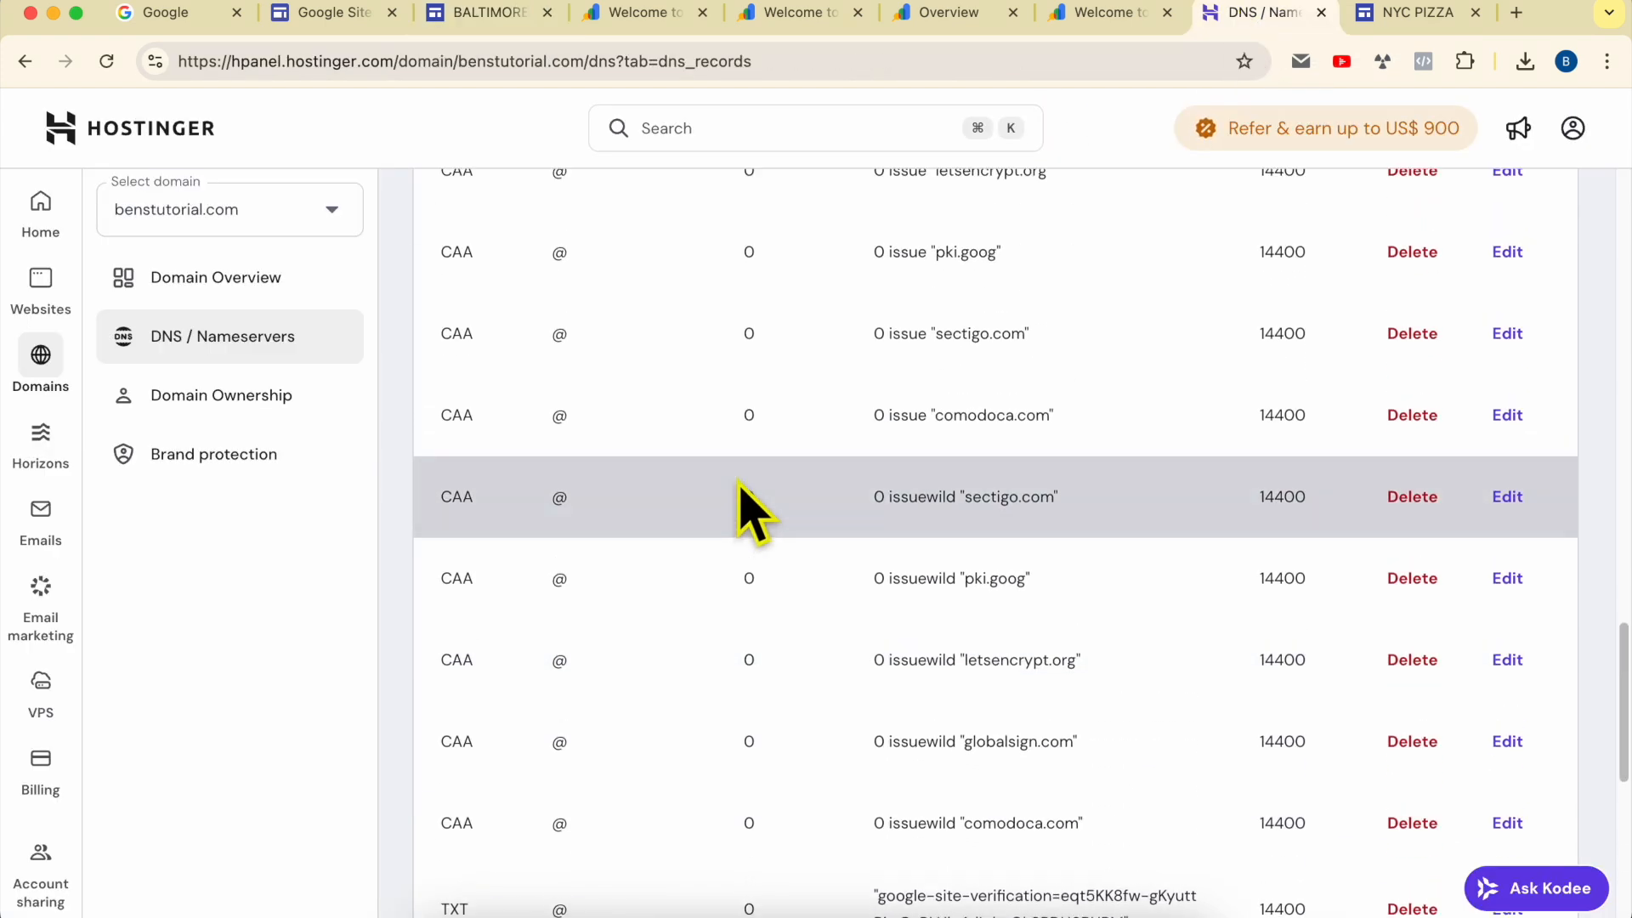
scroll(748, 510, up, 15)
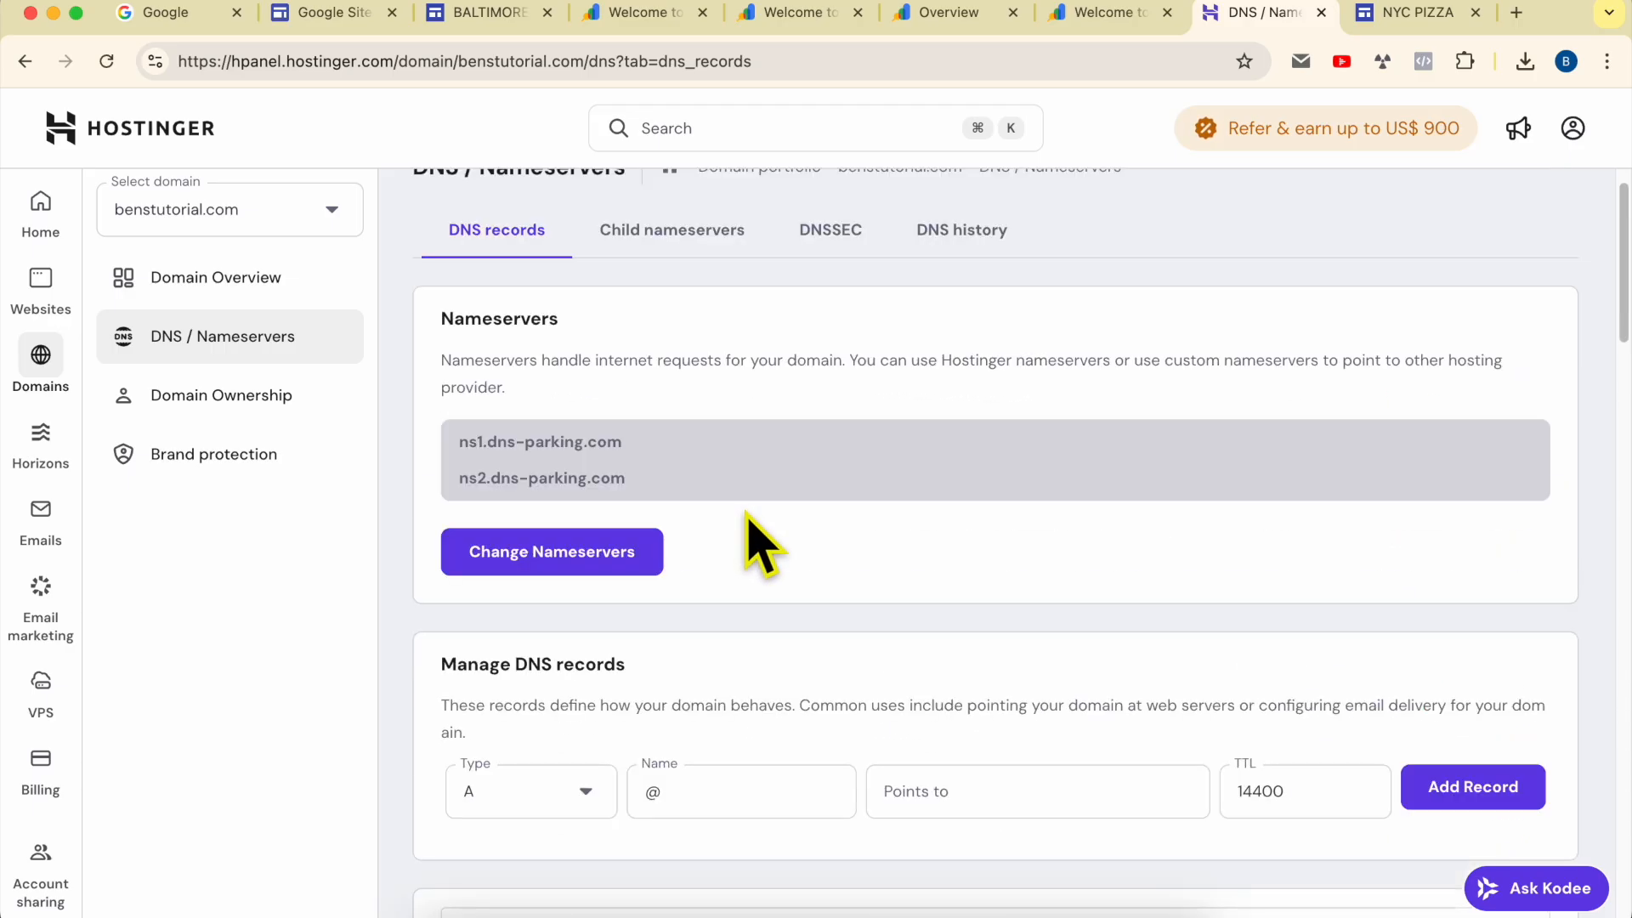
double_click(536, 664)
double_click(589, 665)
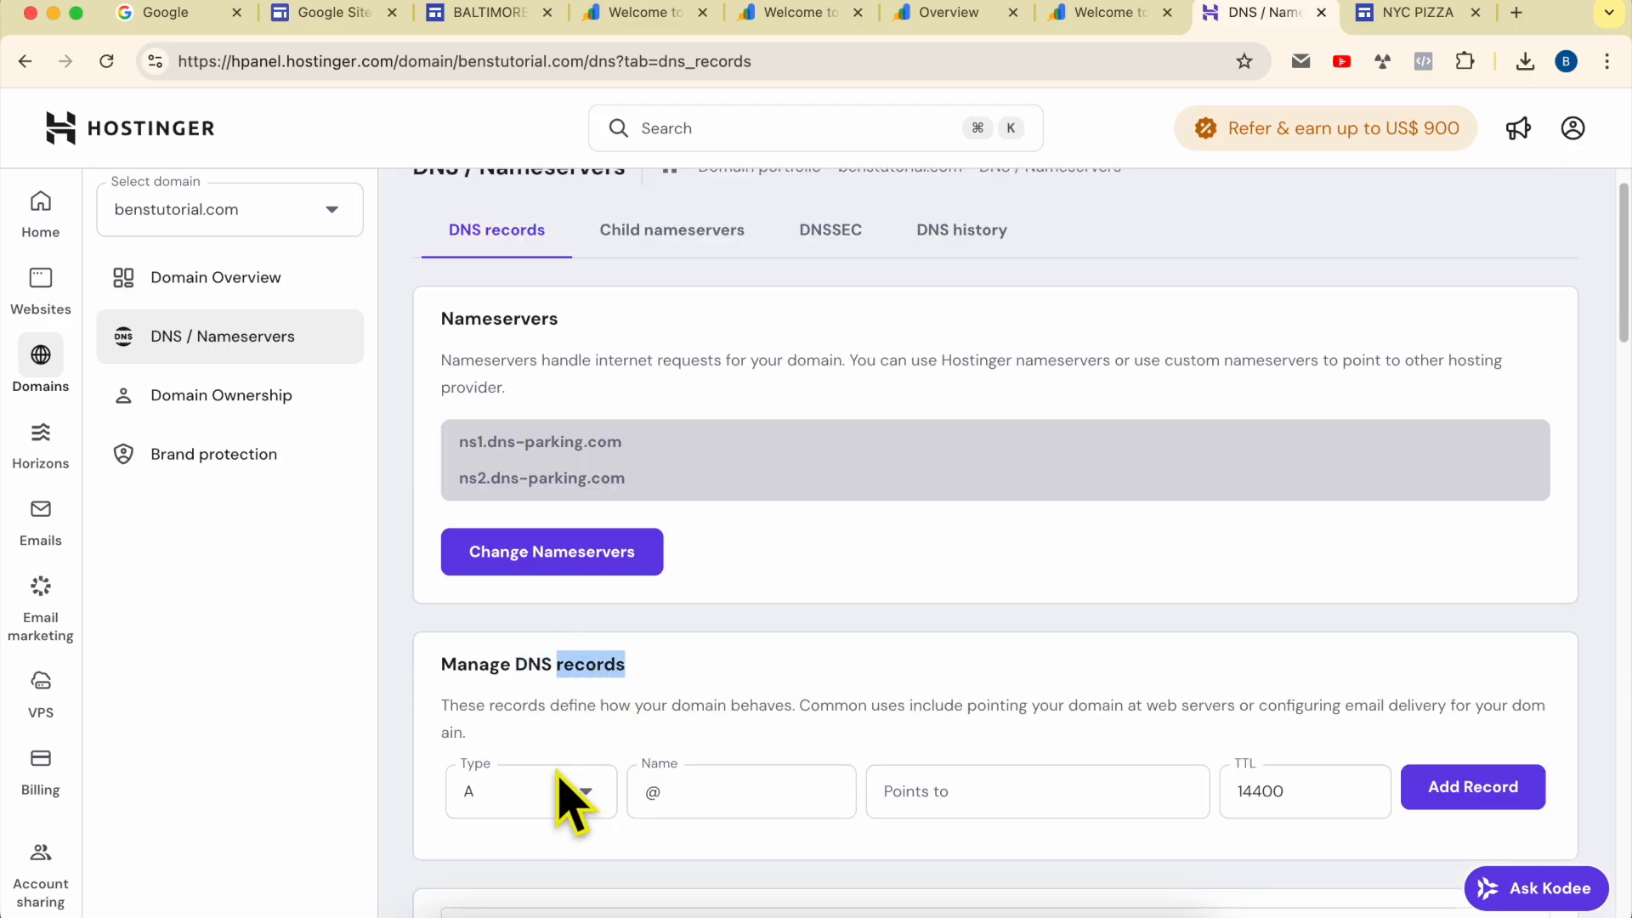
scroll(585, 722, down, 1)
click(575, 730)
scroll(575, 671, down, 3)
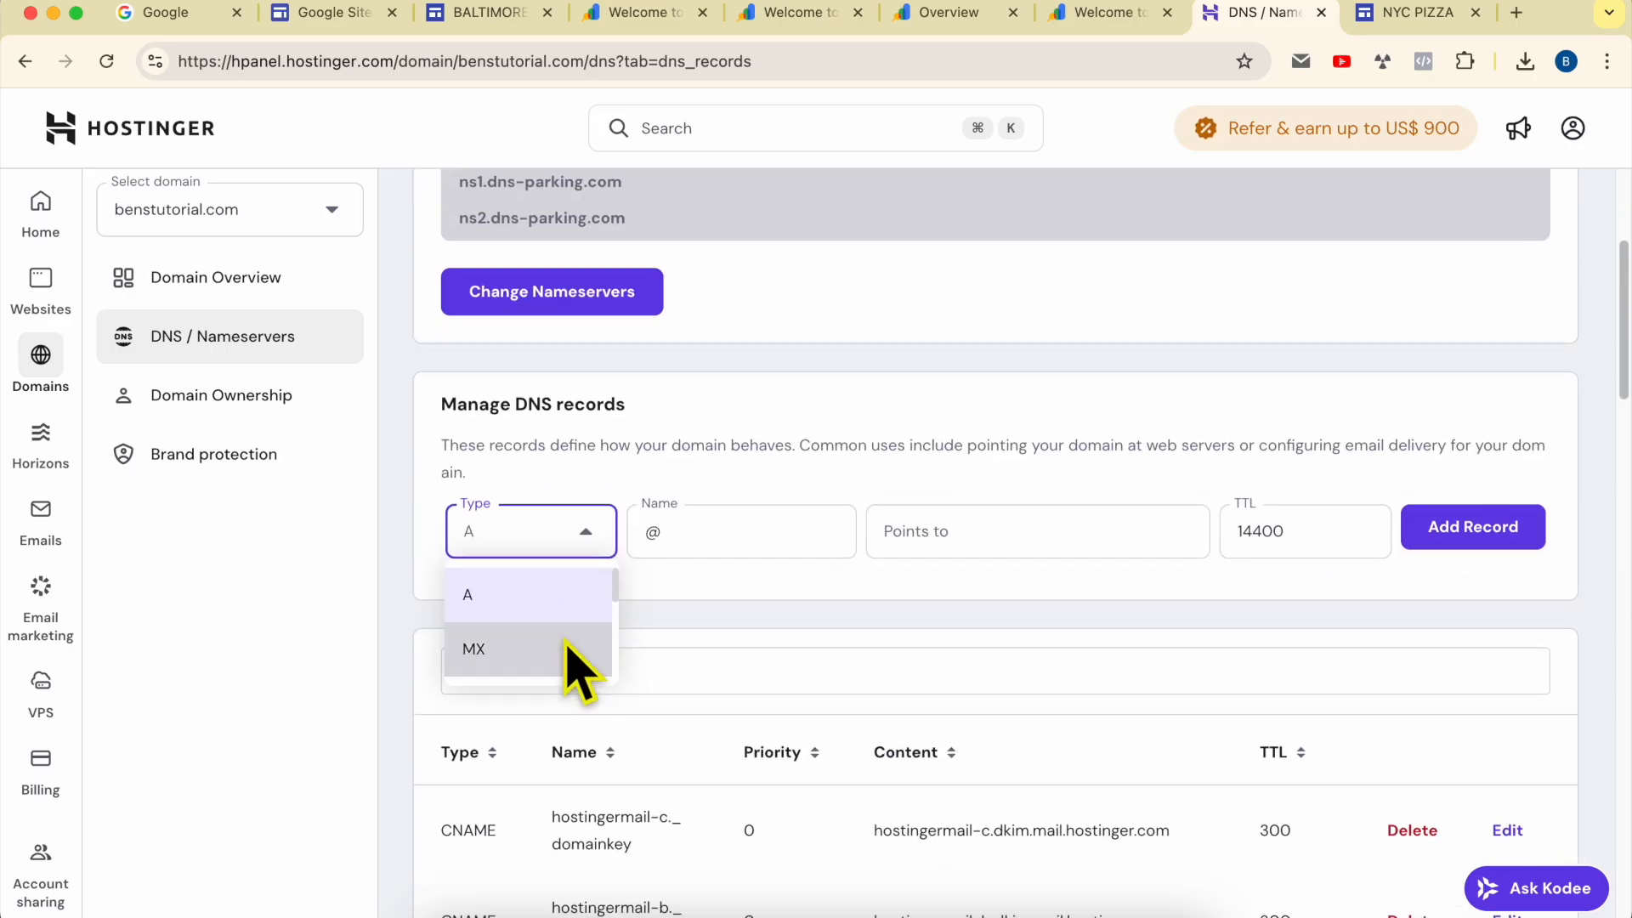
scroll(554, 643, down, 3)
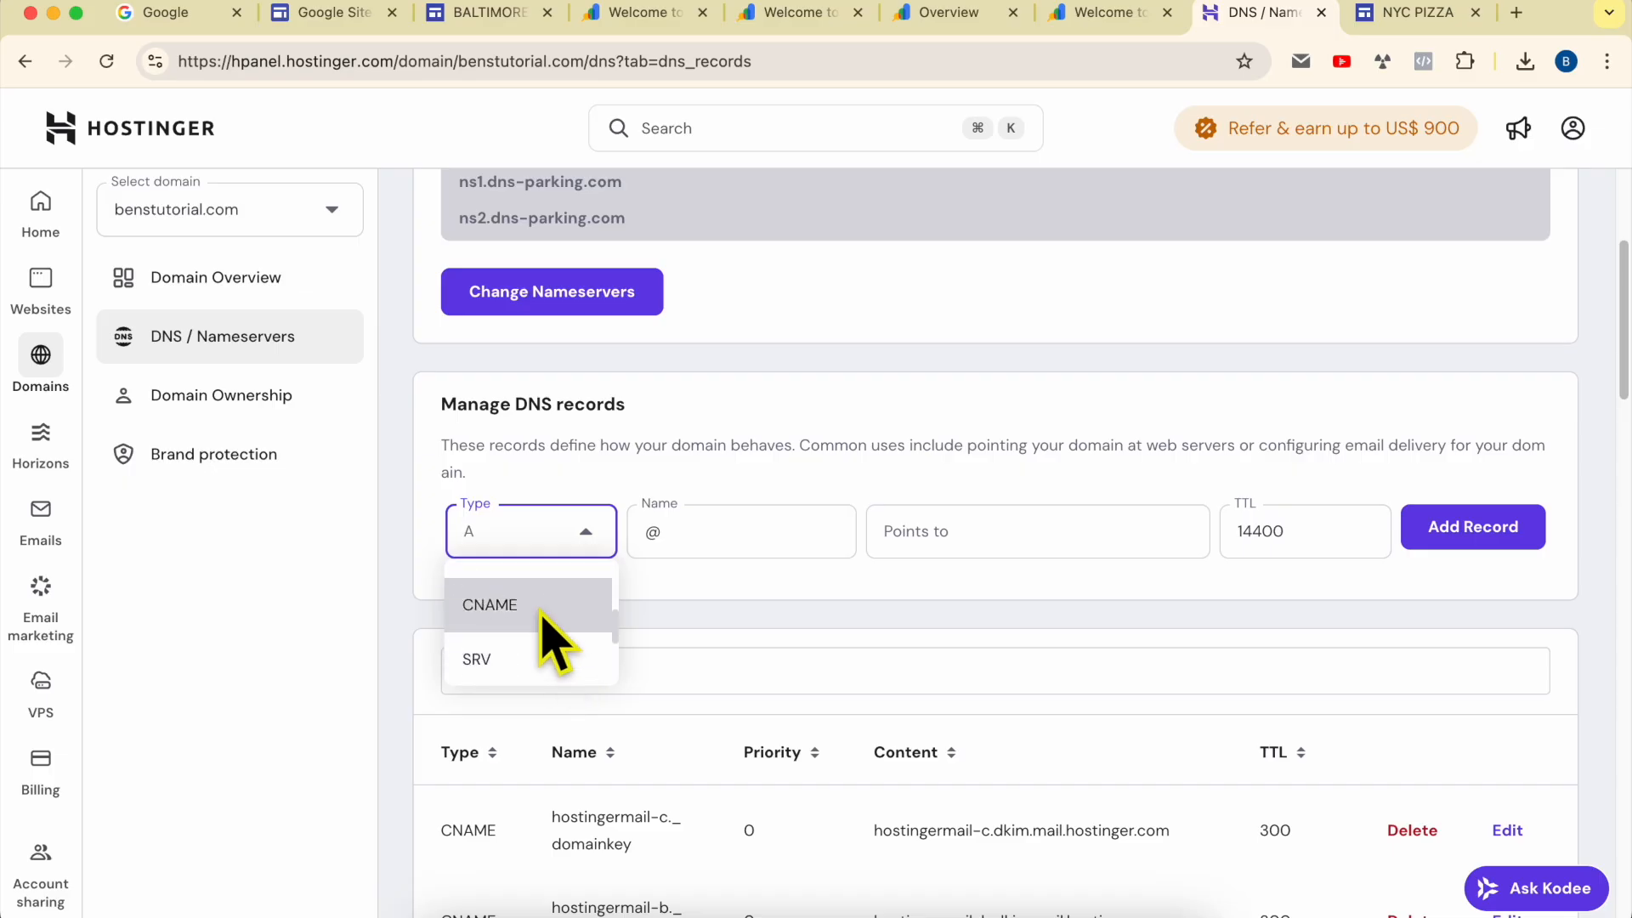
click(544, 620)
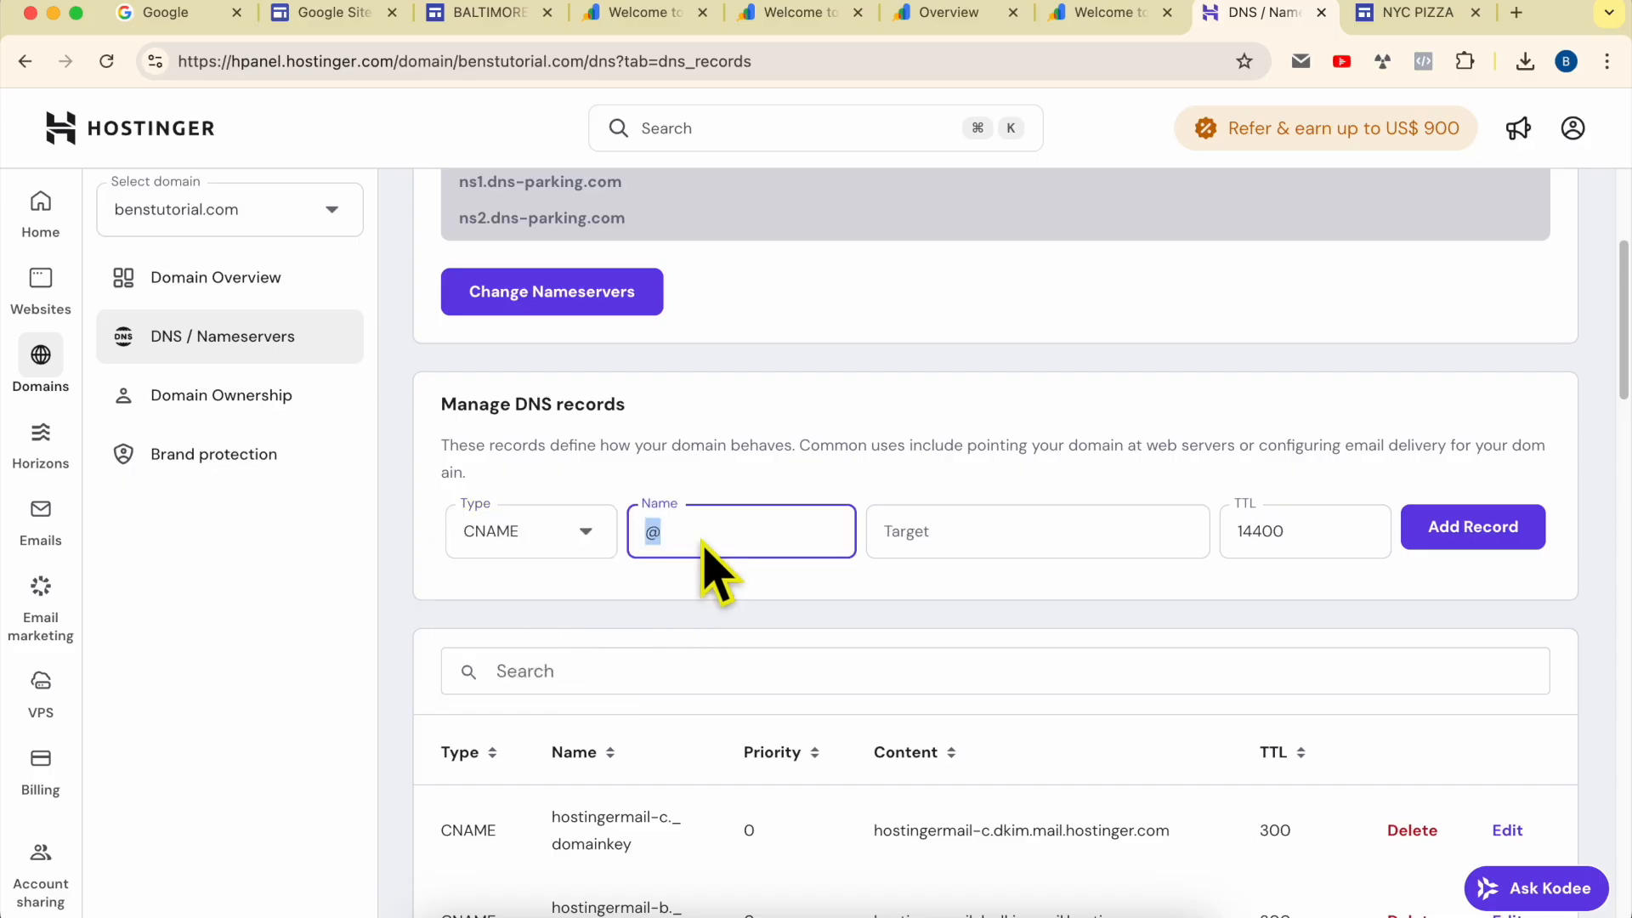
Step: Check the alias in the Google Sites instructions, then set the CNAME record's name to www and its target to ghs.googlehosted.com
click(501, 12)
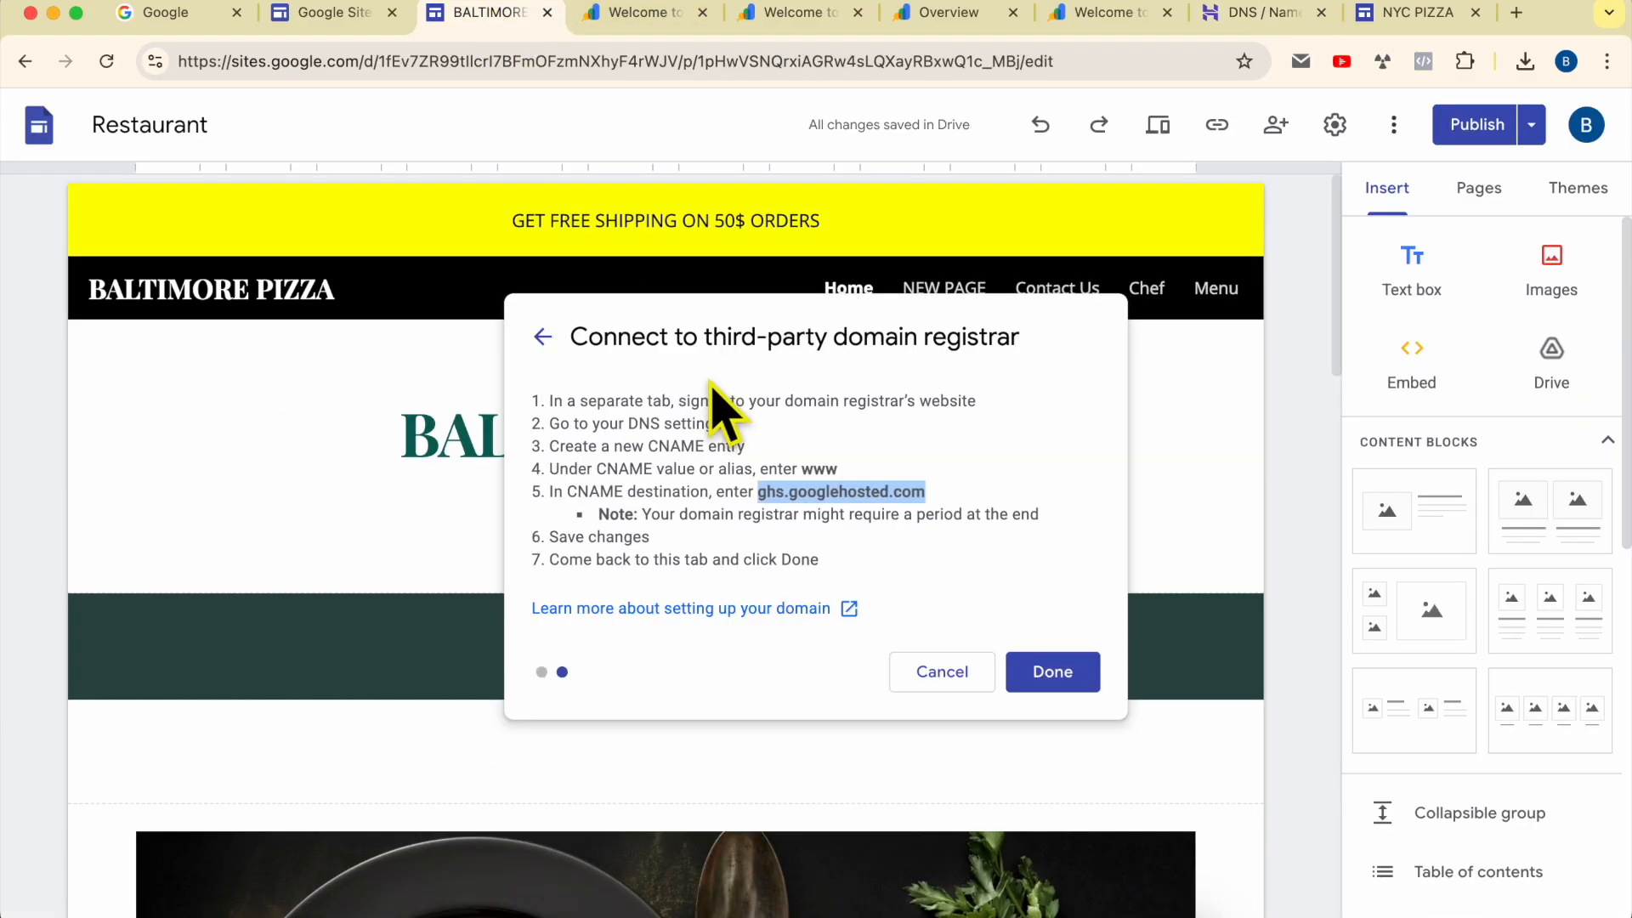
double_click(818, 469)
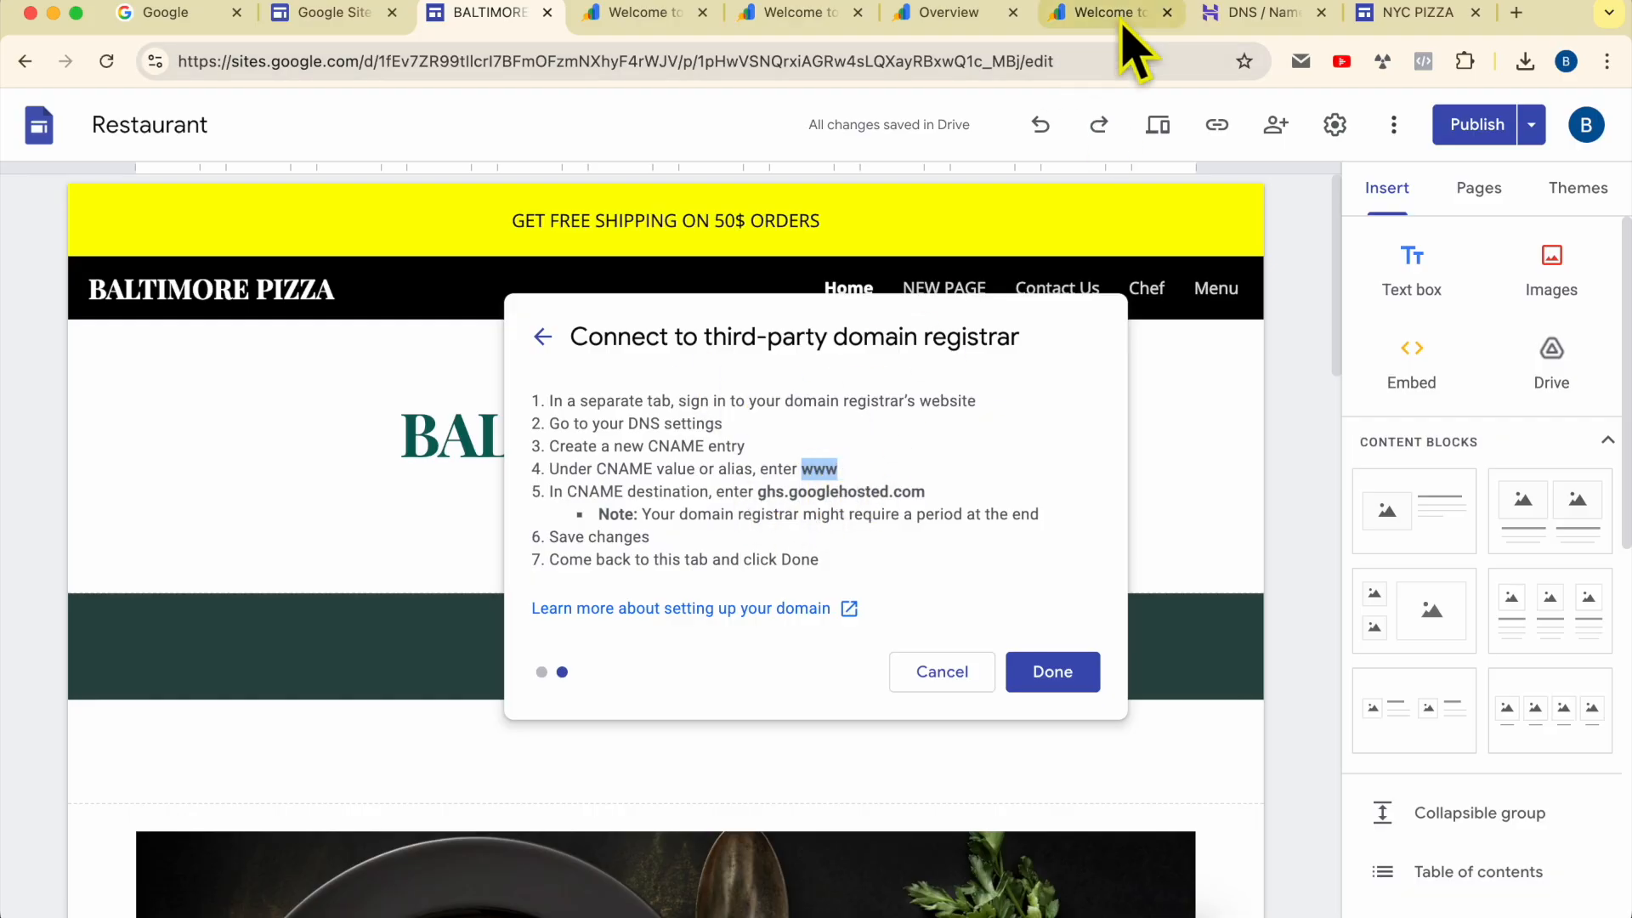
click(1243, 14)
click(973, 541)
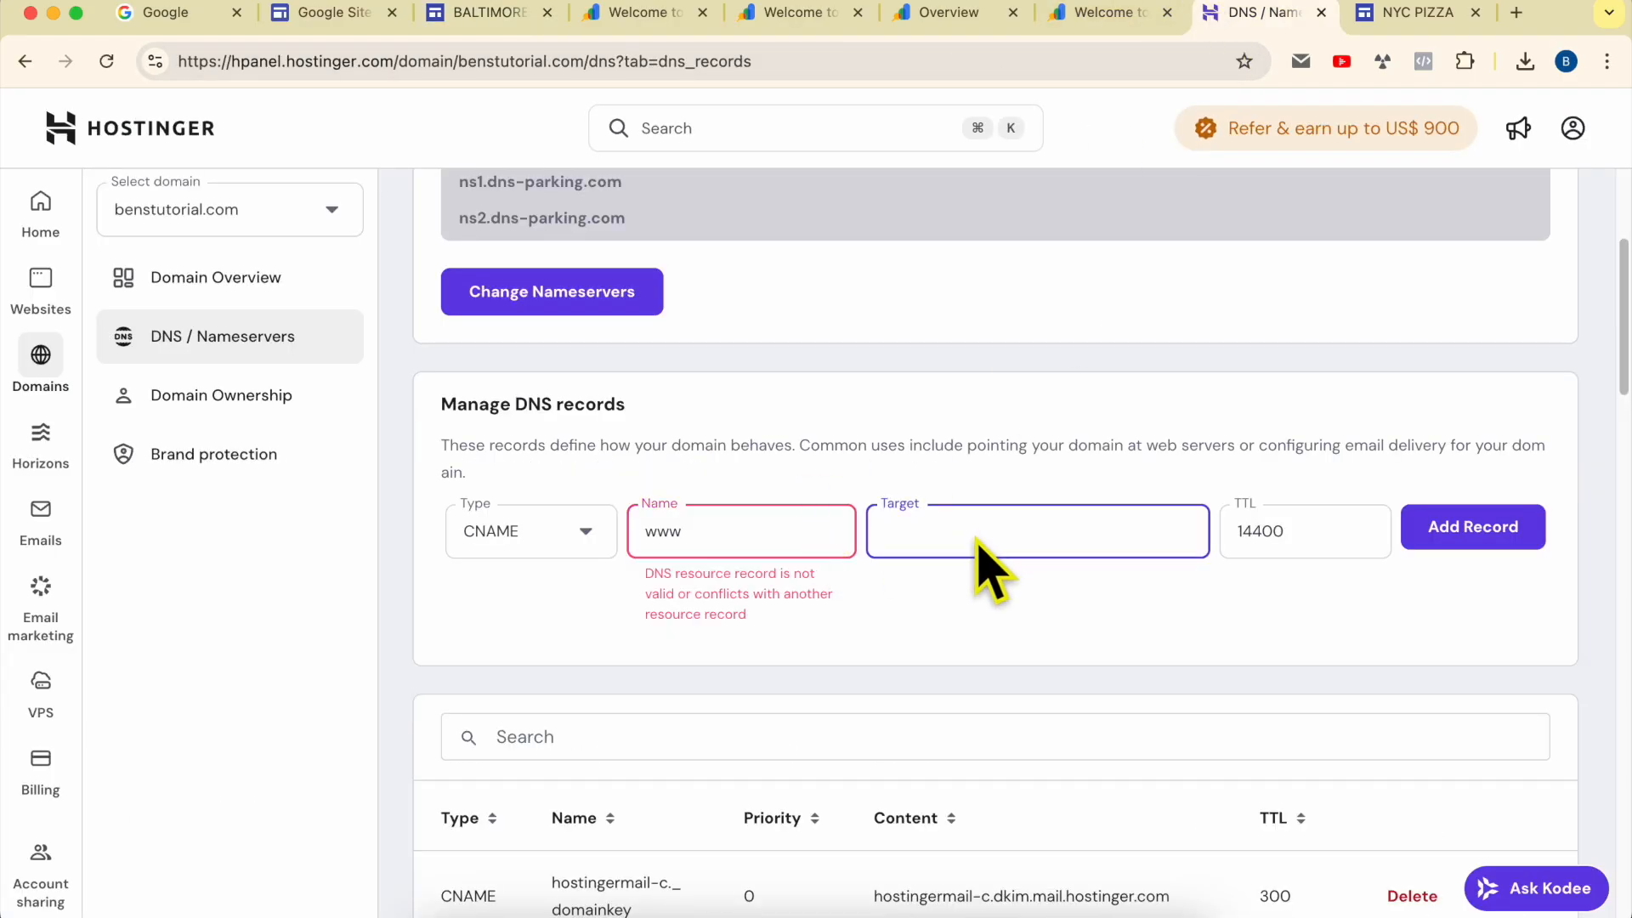
right_click(977, 561)
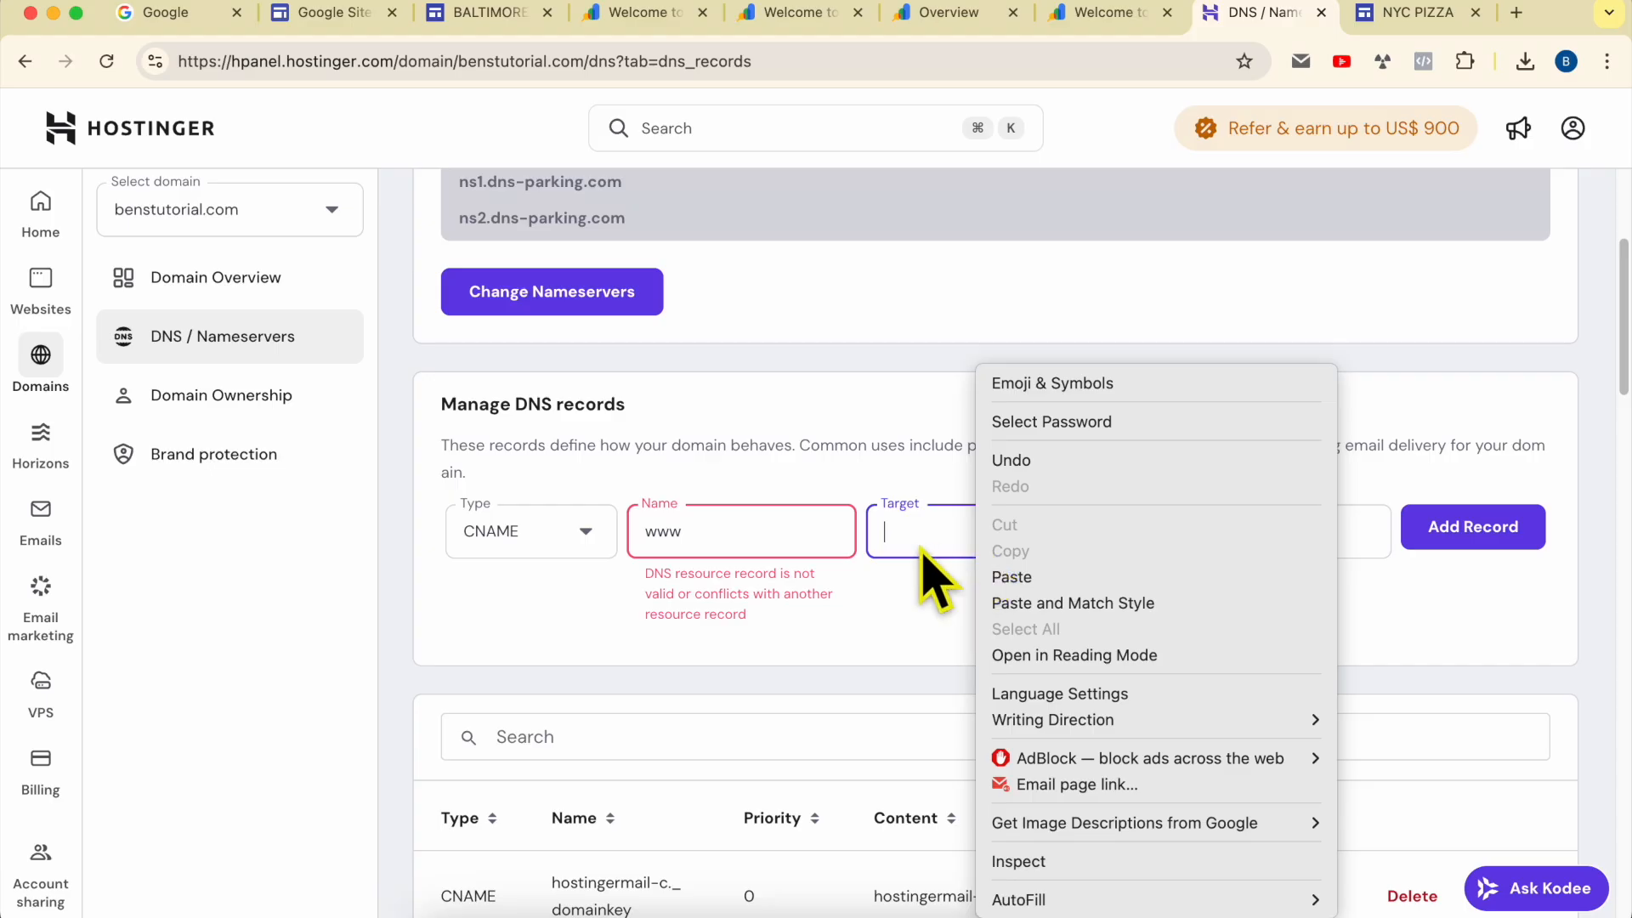
click(1007, 578)
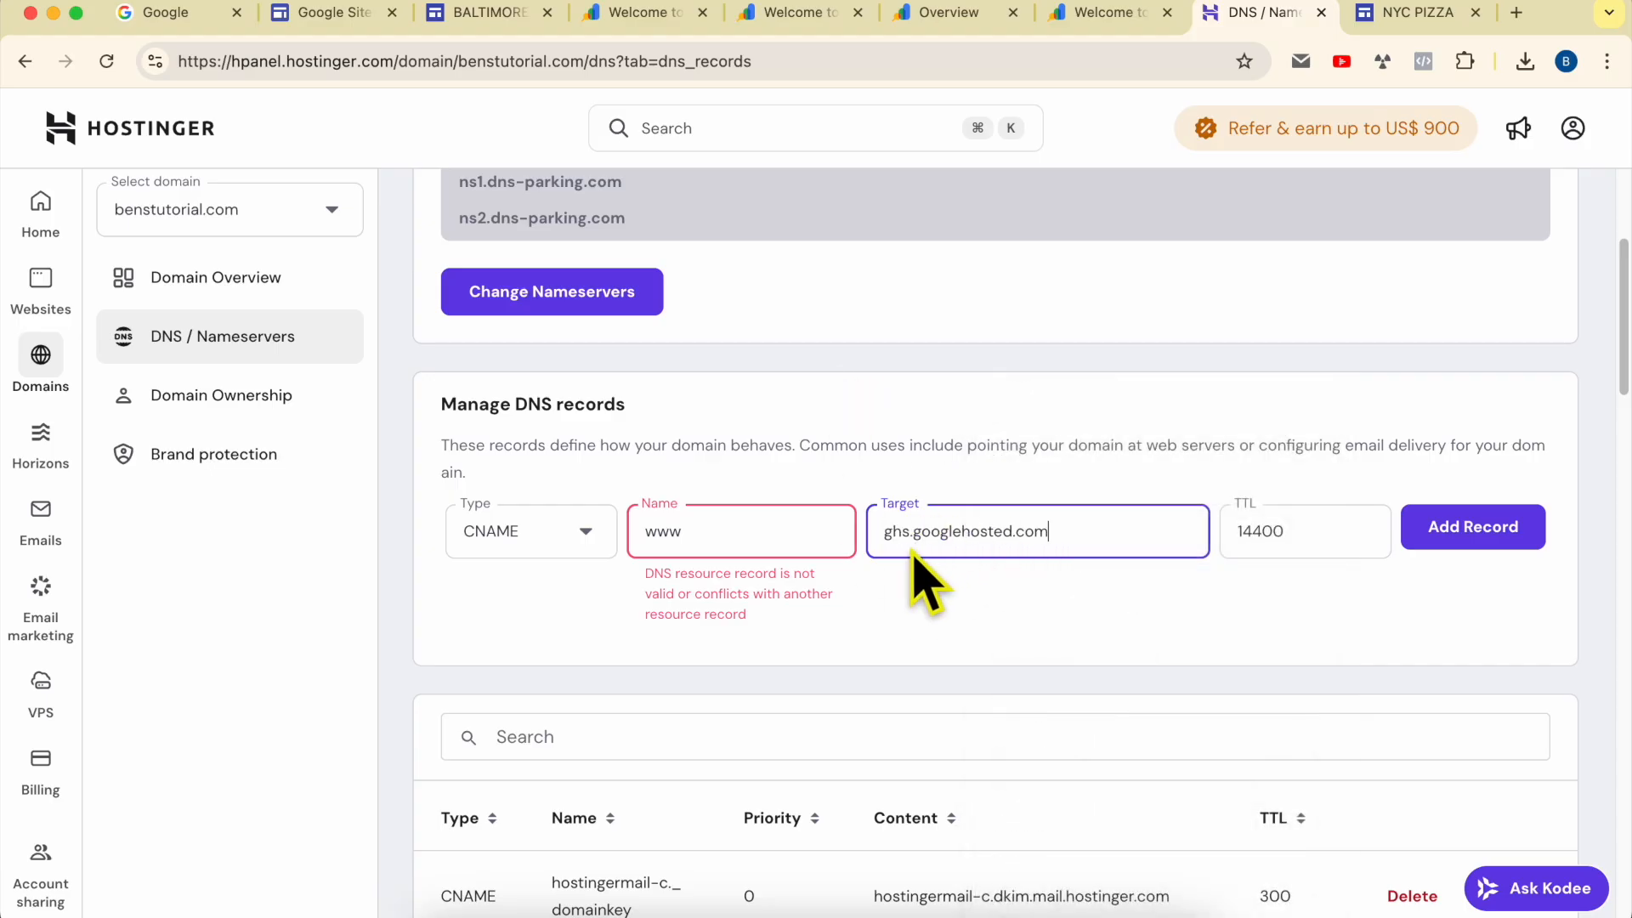
Step: Read the record conflict error, find www on the page, and delete the existing www CNAME record pointing to connect.hostinger.com
drag(644, 574, 787, 648)
click(820, 649)
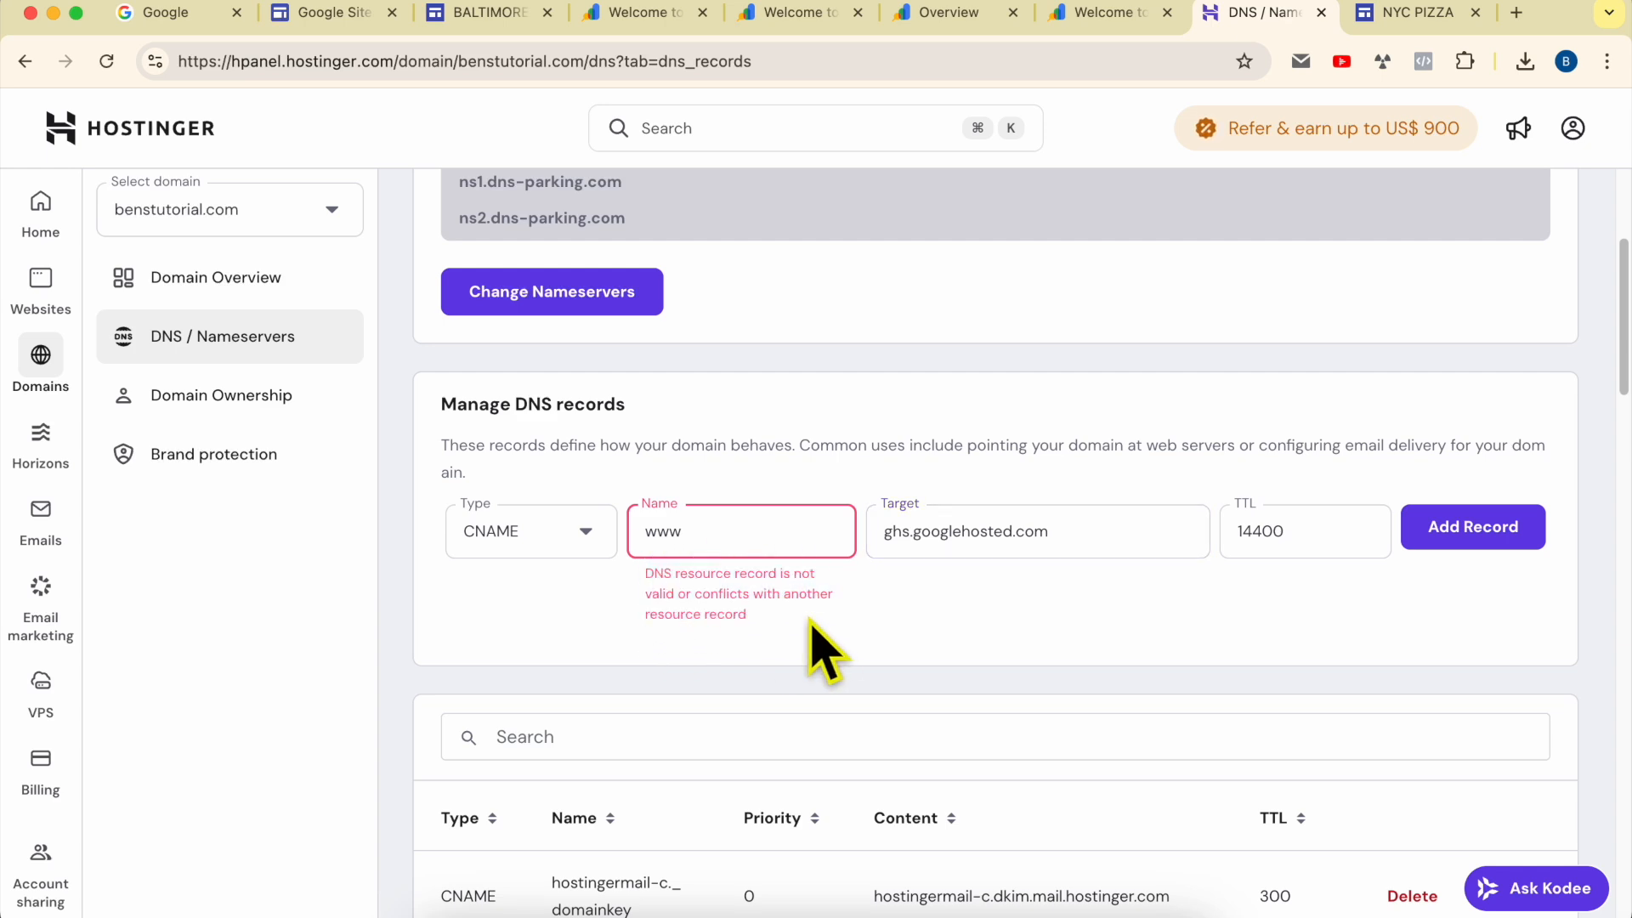
scroll(787, 691, down, 3)
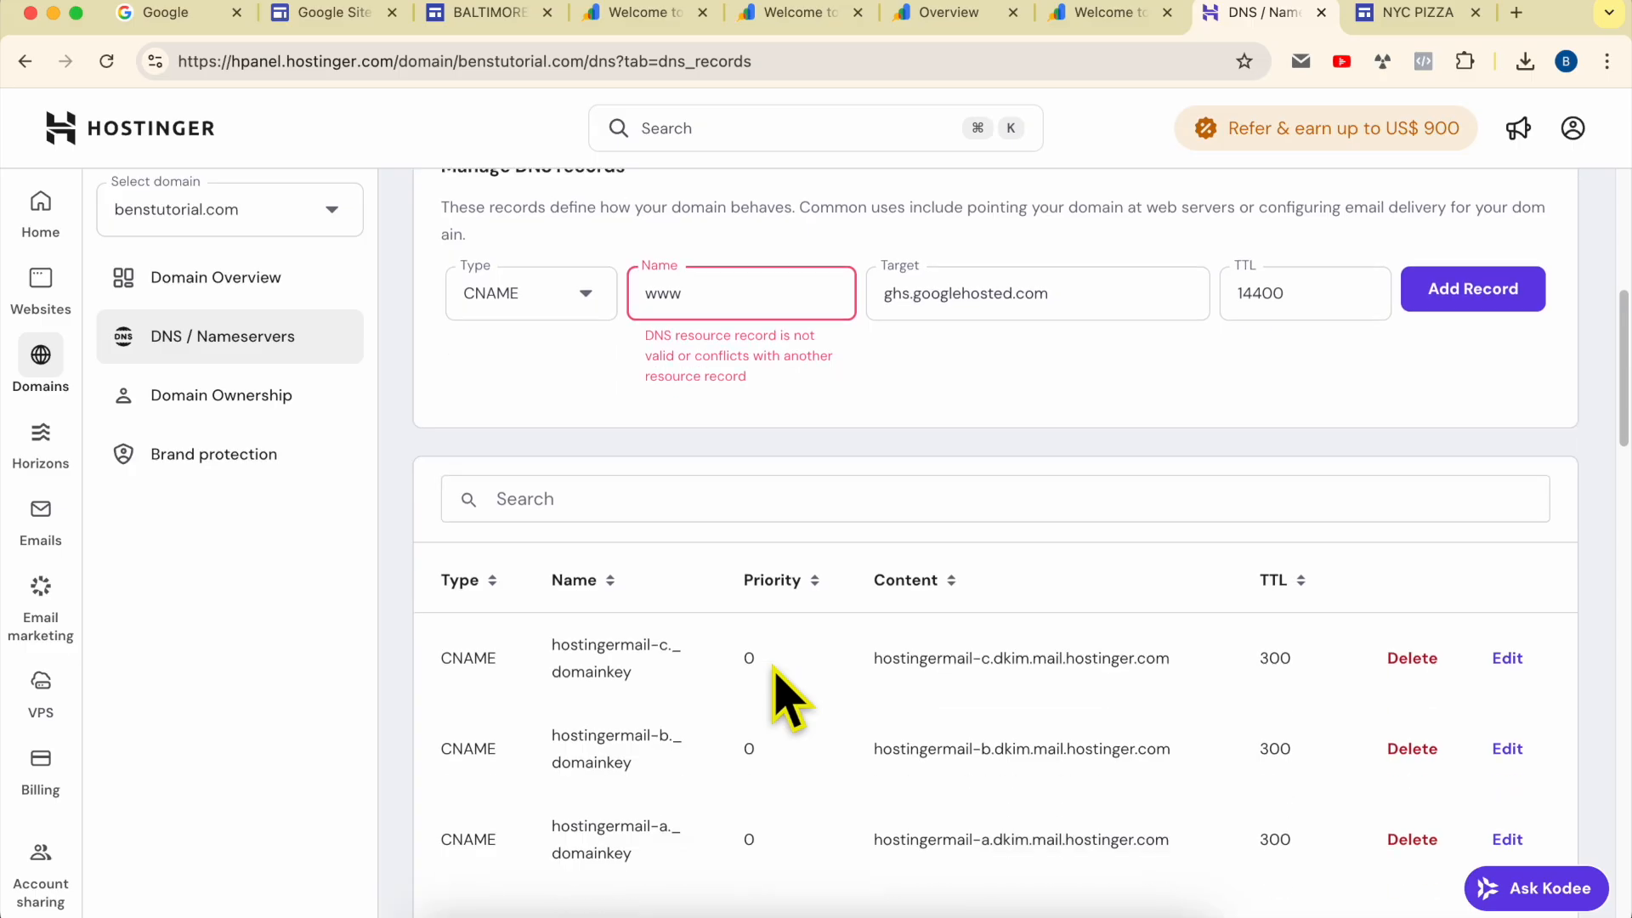
key(super+f)
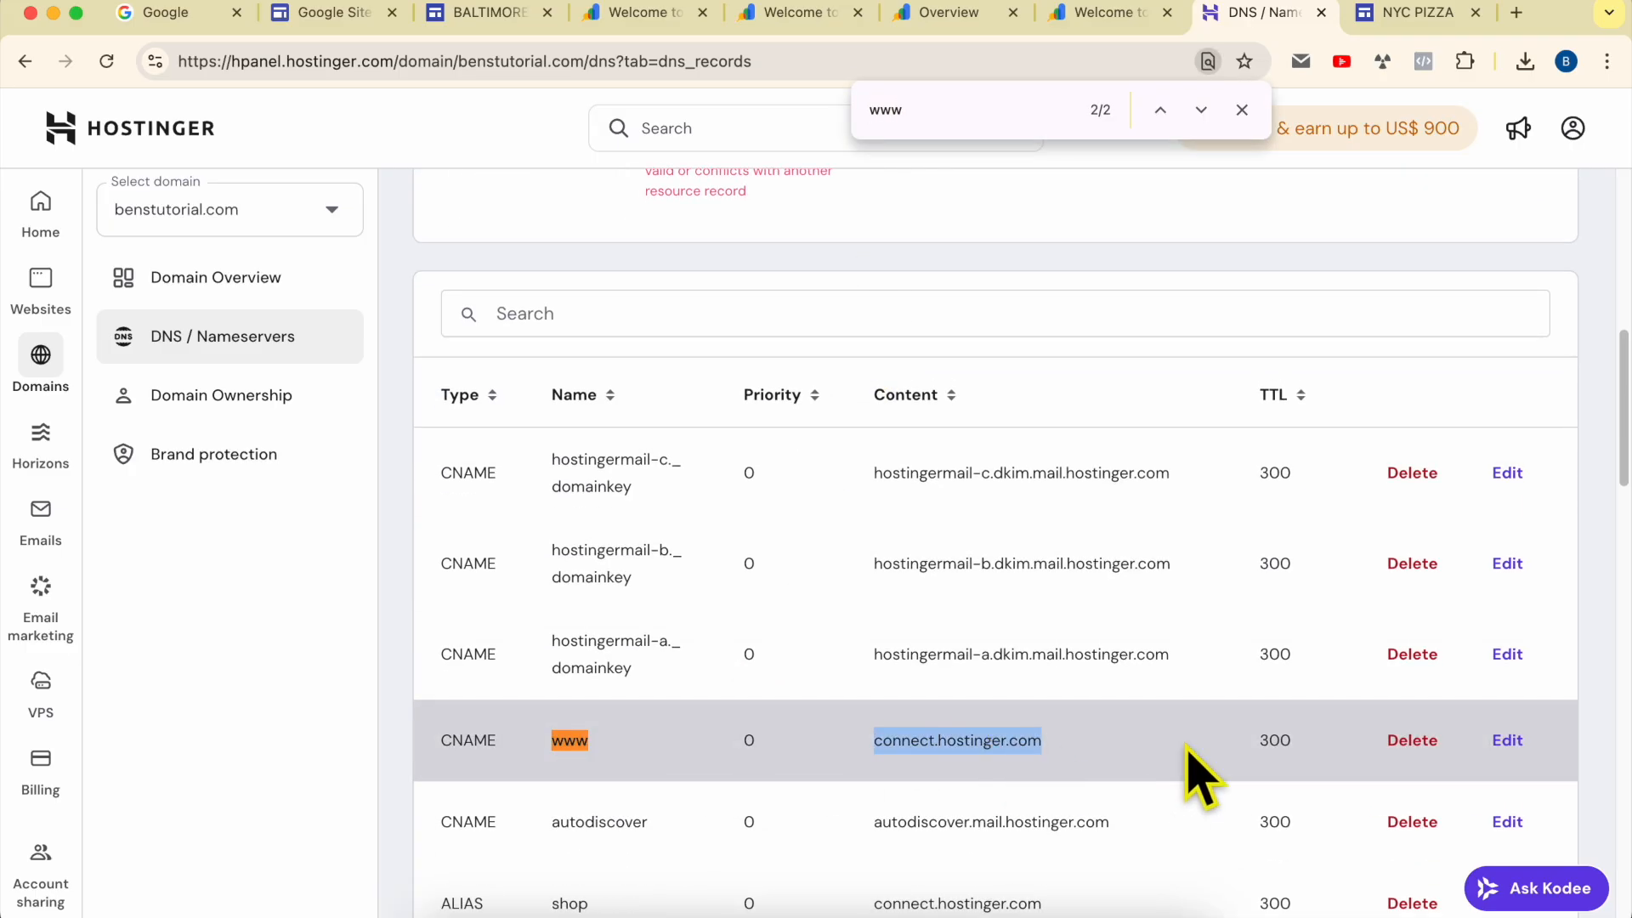
click(1413, 746)
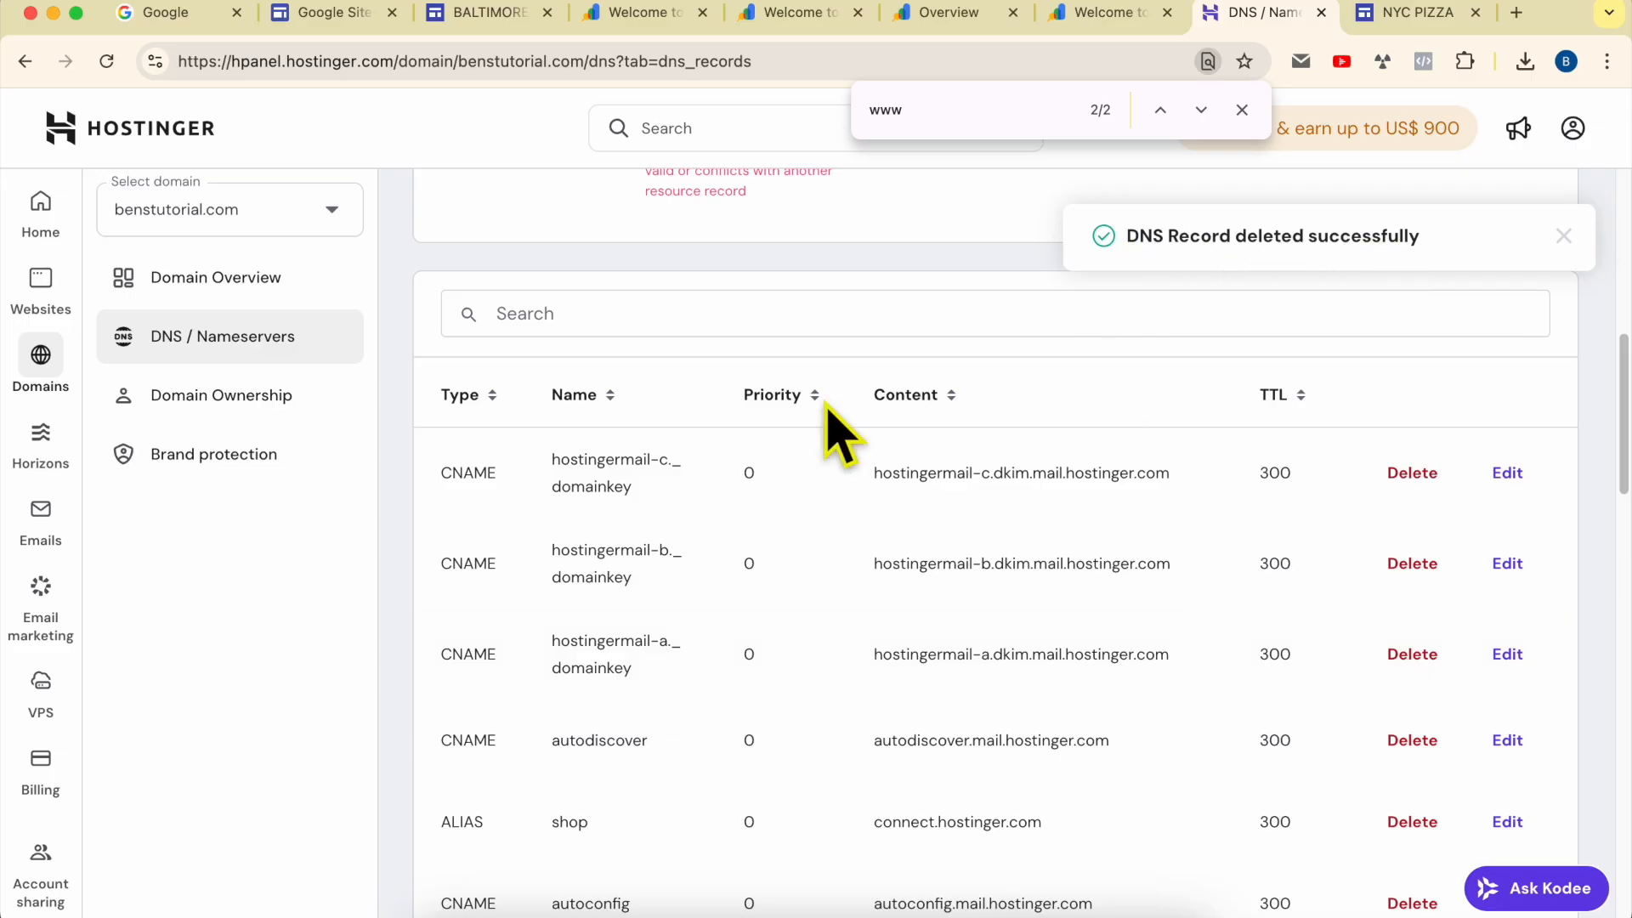
Step: Re-enter www as the CNAME record's name, keep ghs.googlehosted.com as its target, and add the record
scroll(808, 417, up, 3)
text(www)
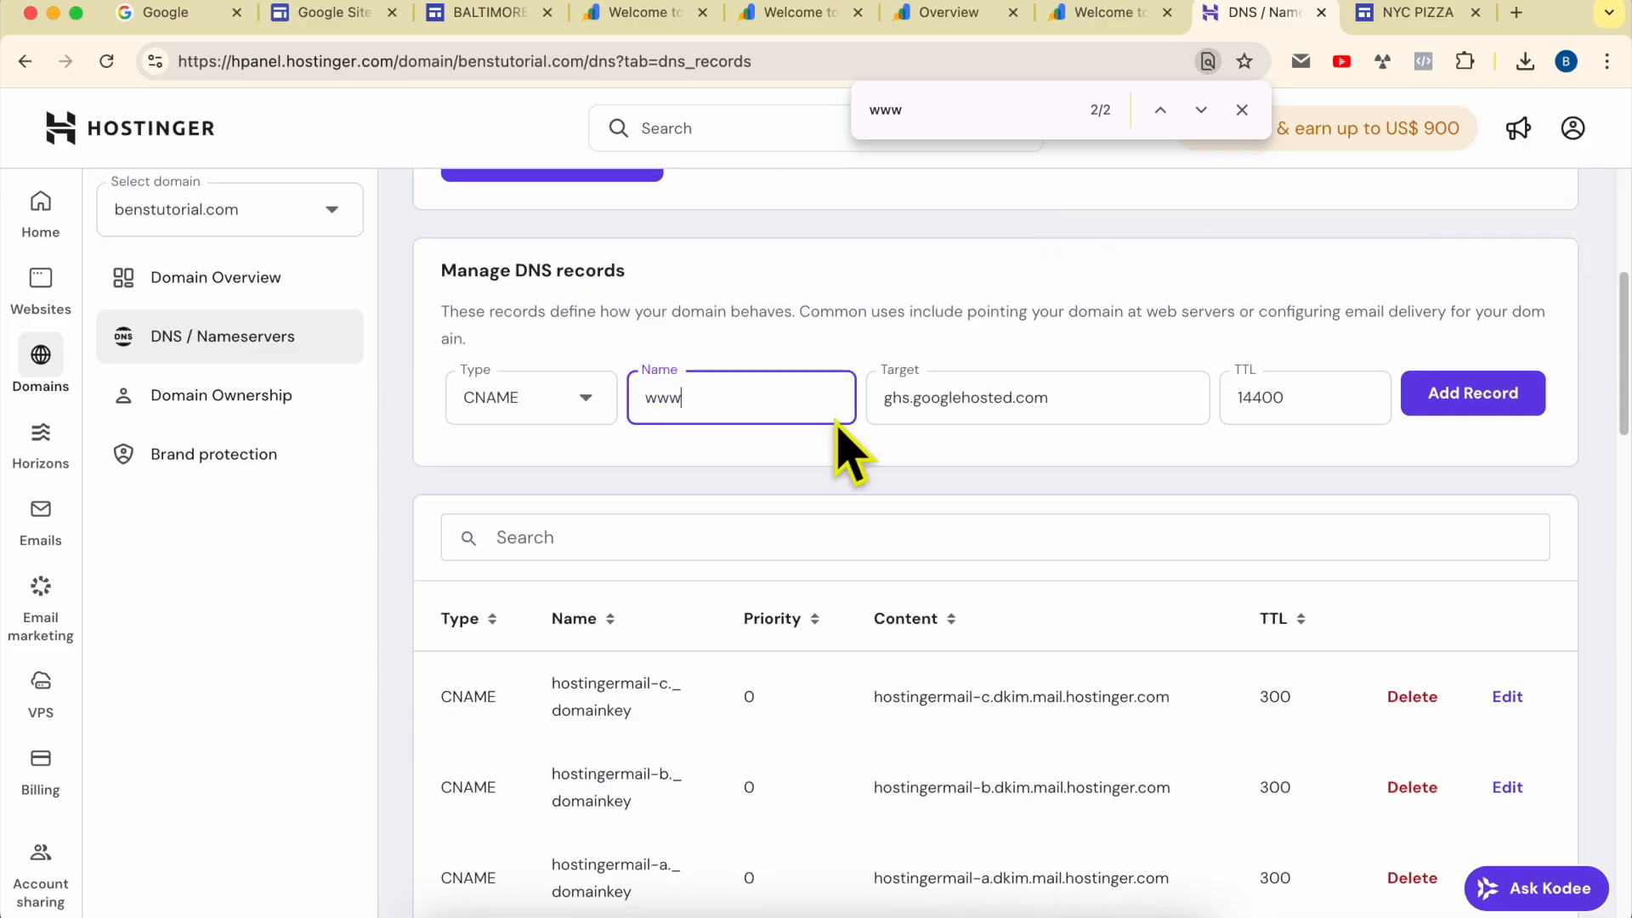
triple_click(1012, 426)
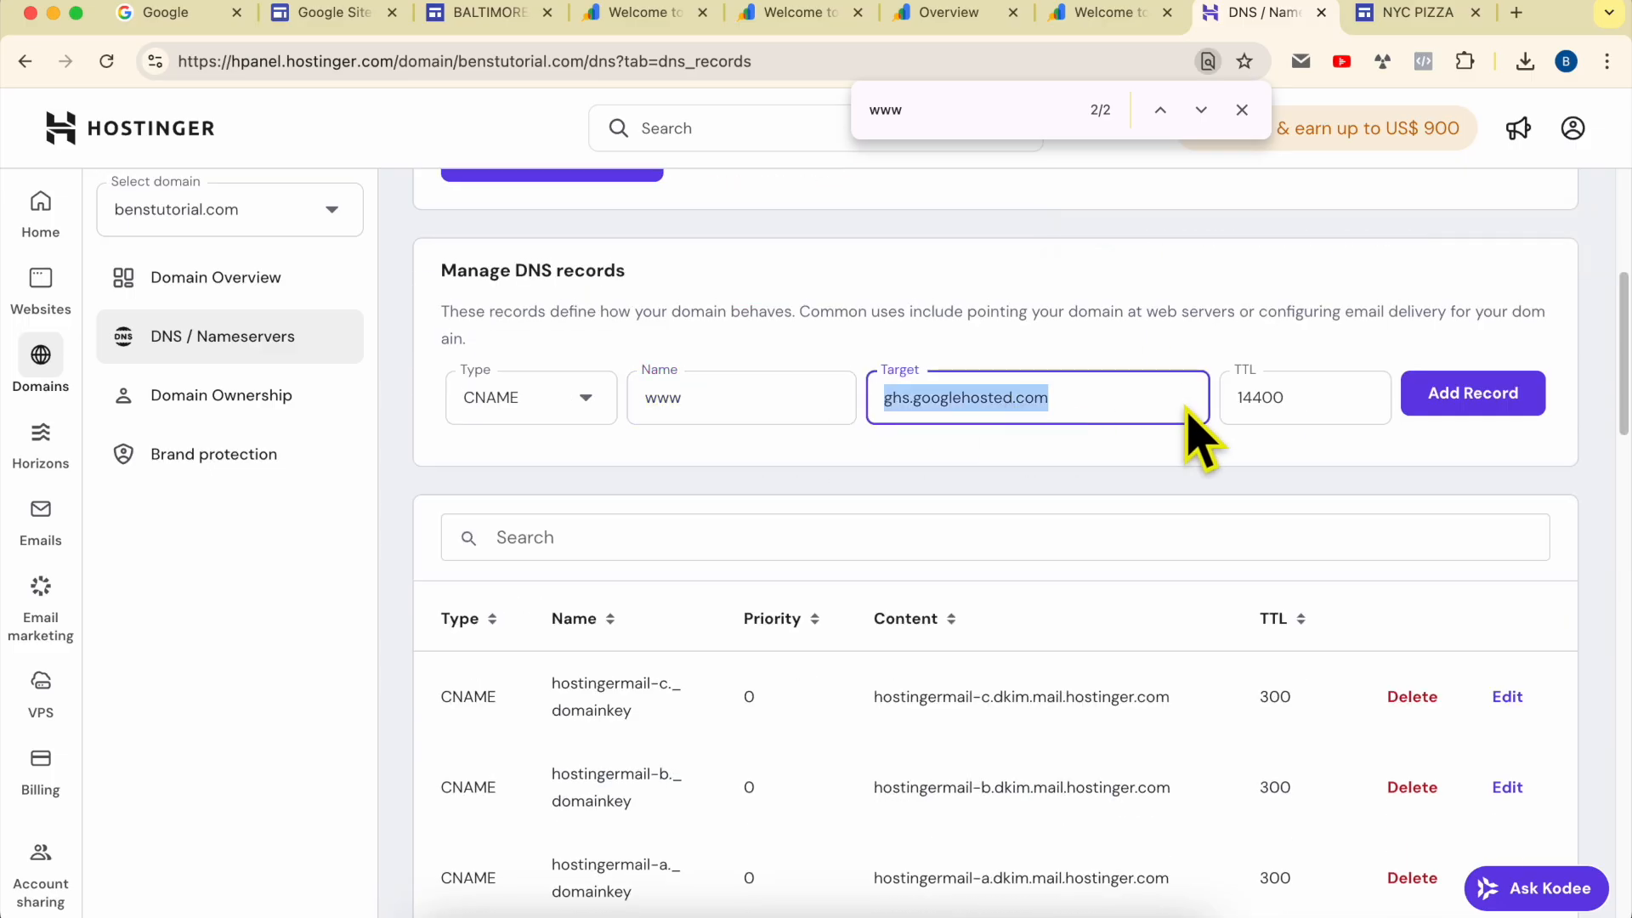
click(1469, 408)
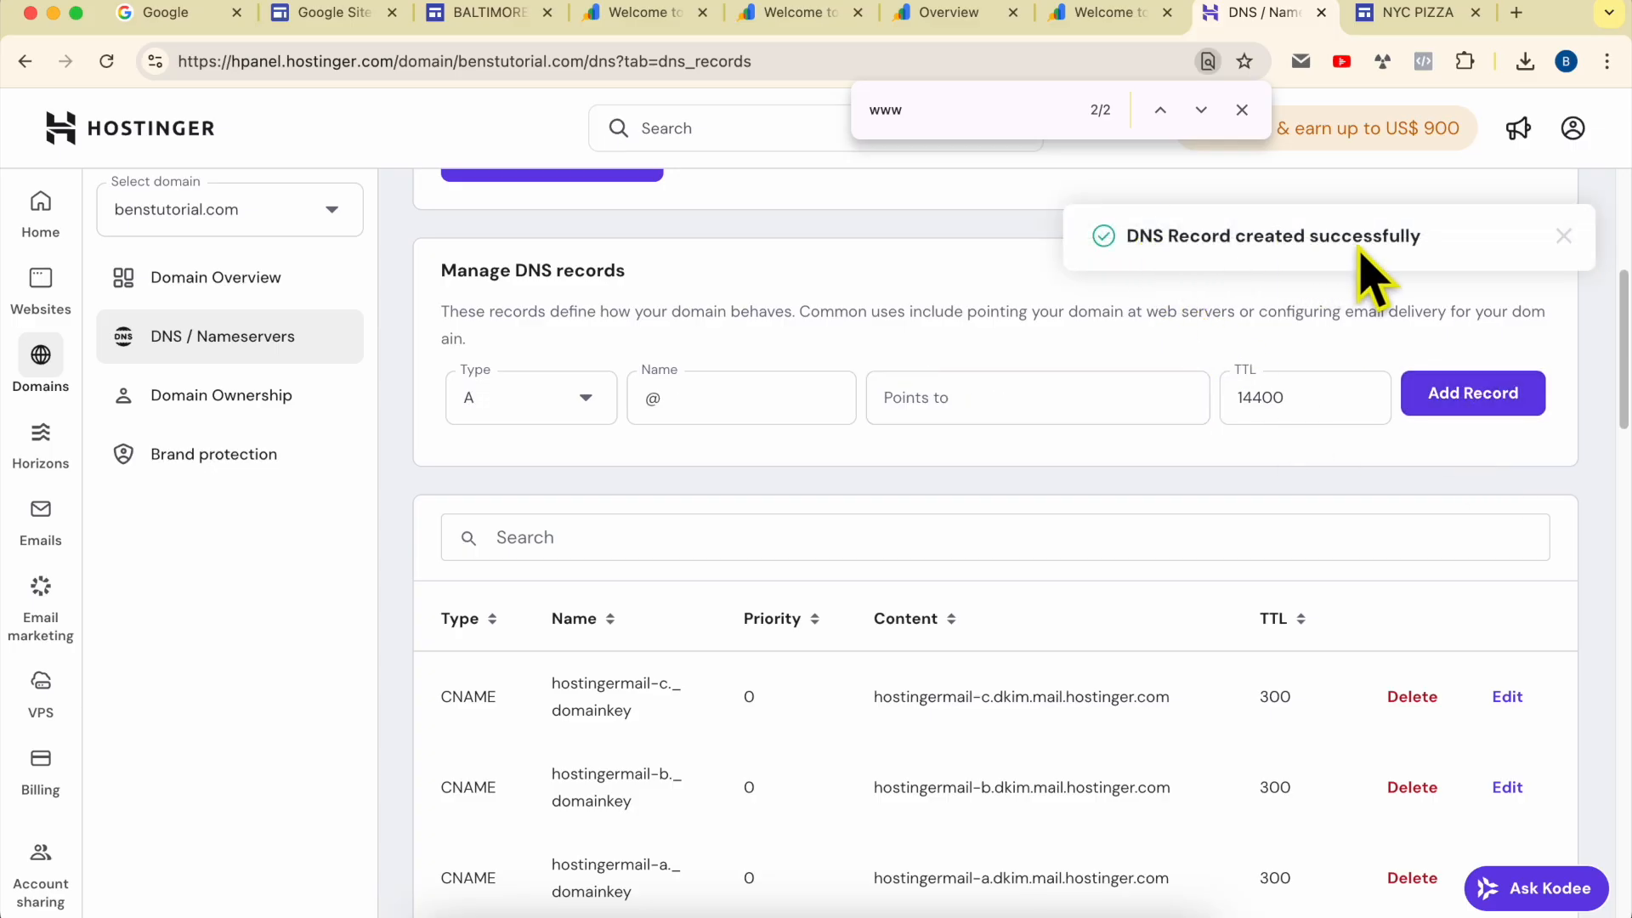
Step: Switch to the Google Sites editor, complete the third-party registrar connection, check the connected domain and close the settings
click(519, 12)
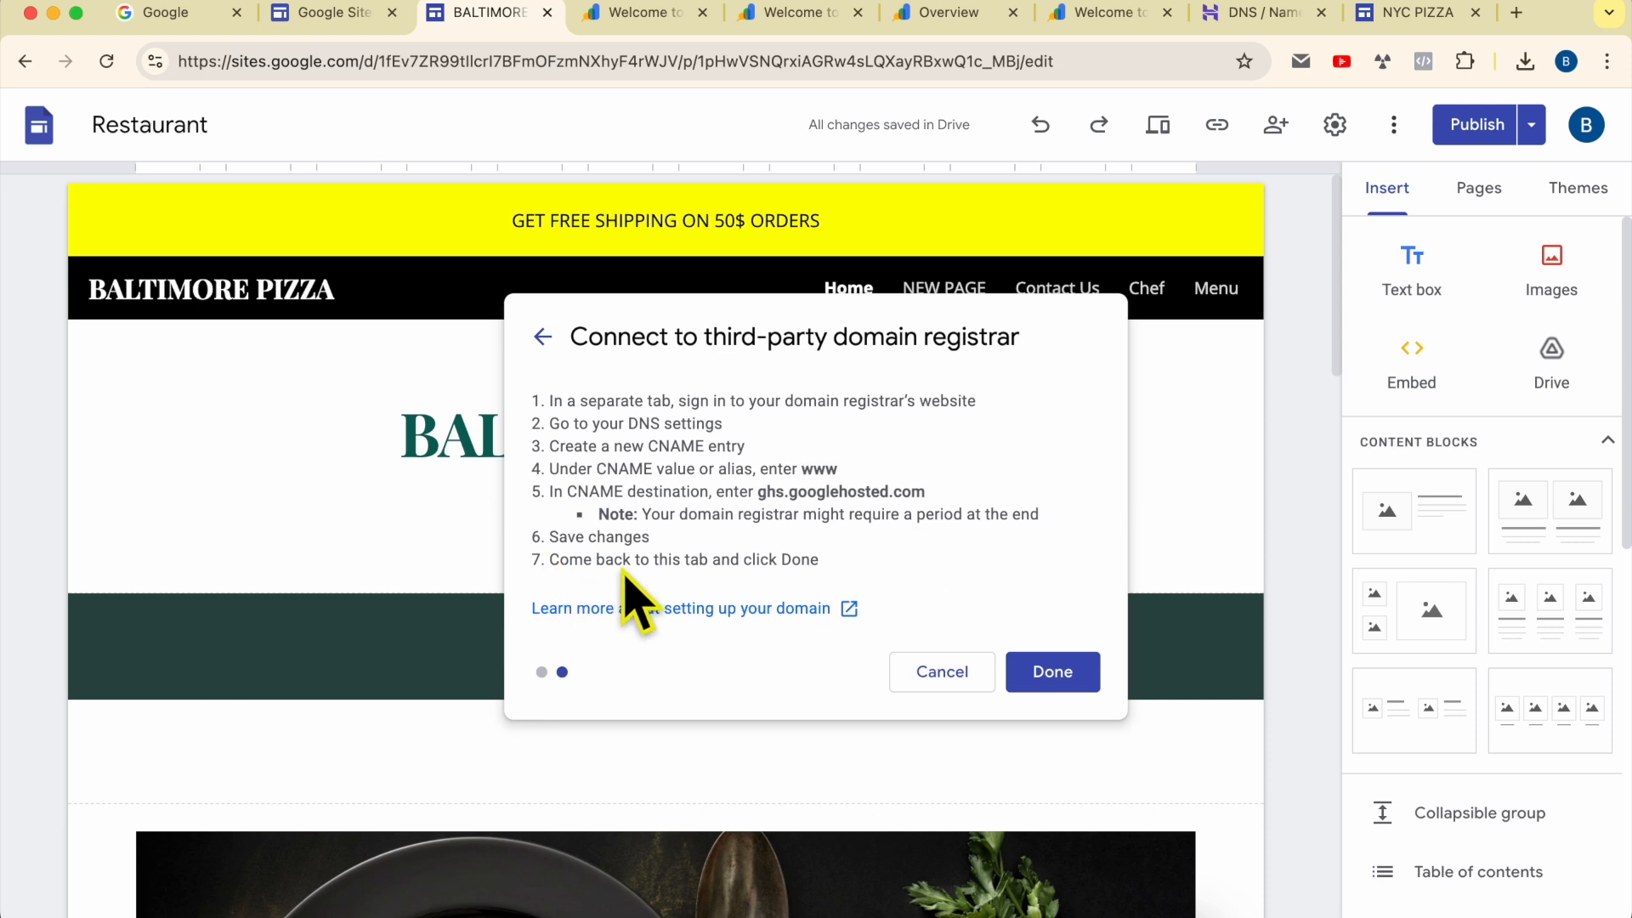
click(1059, 675)
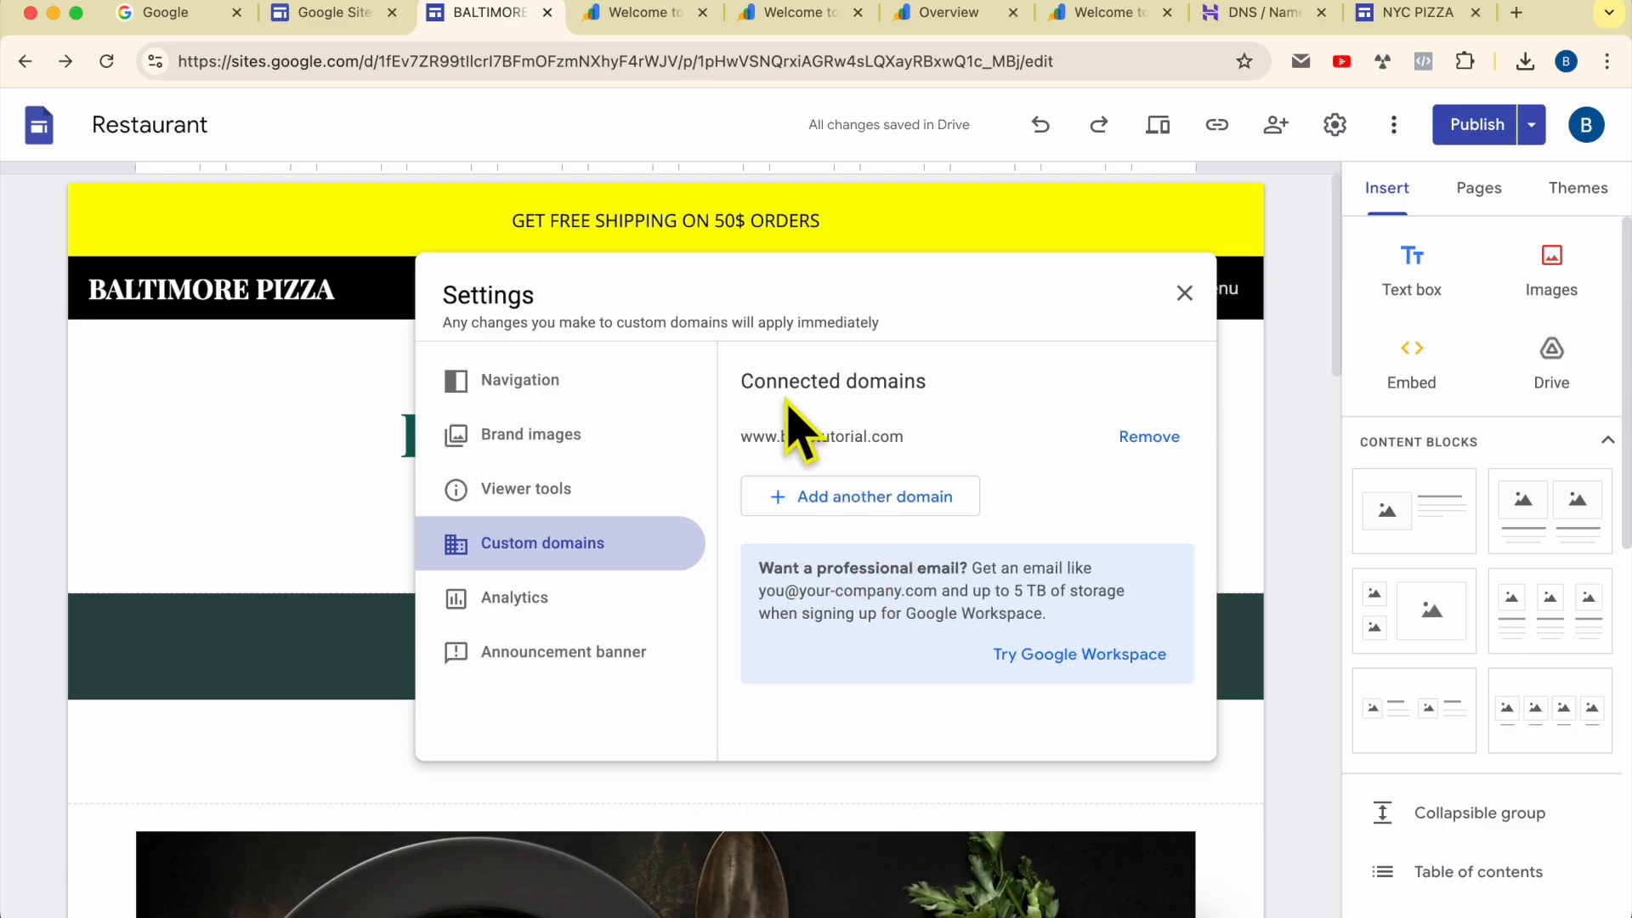
double_click(755, 442)
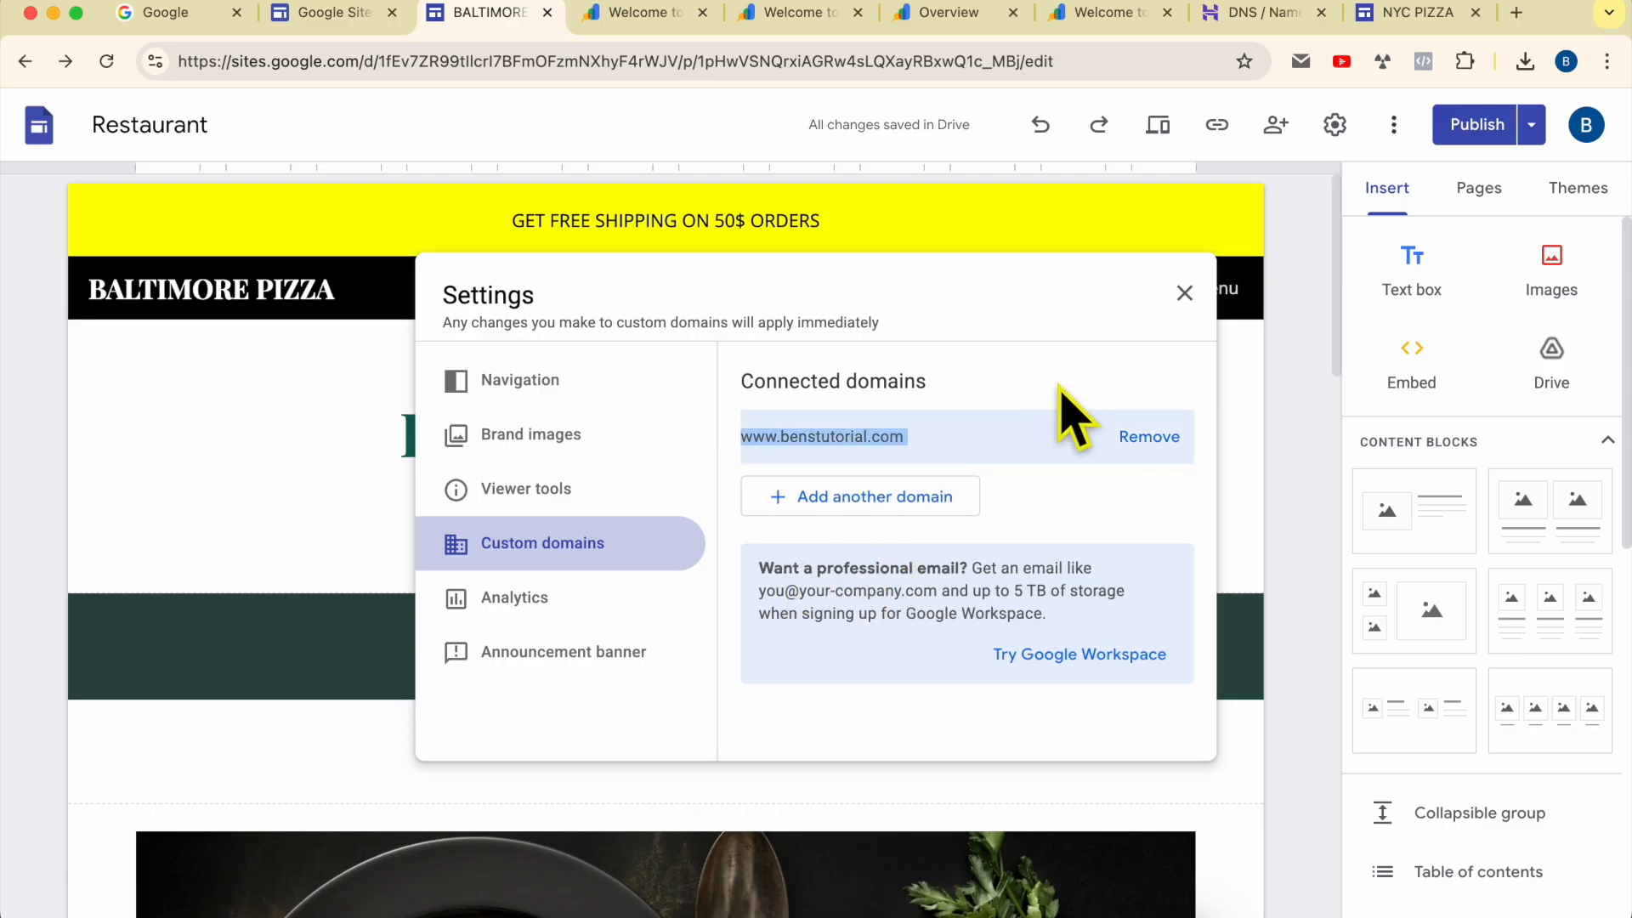
click(1185, 294)
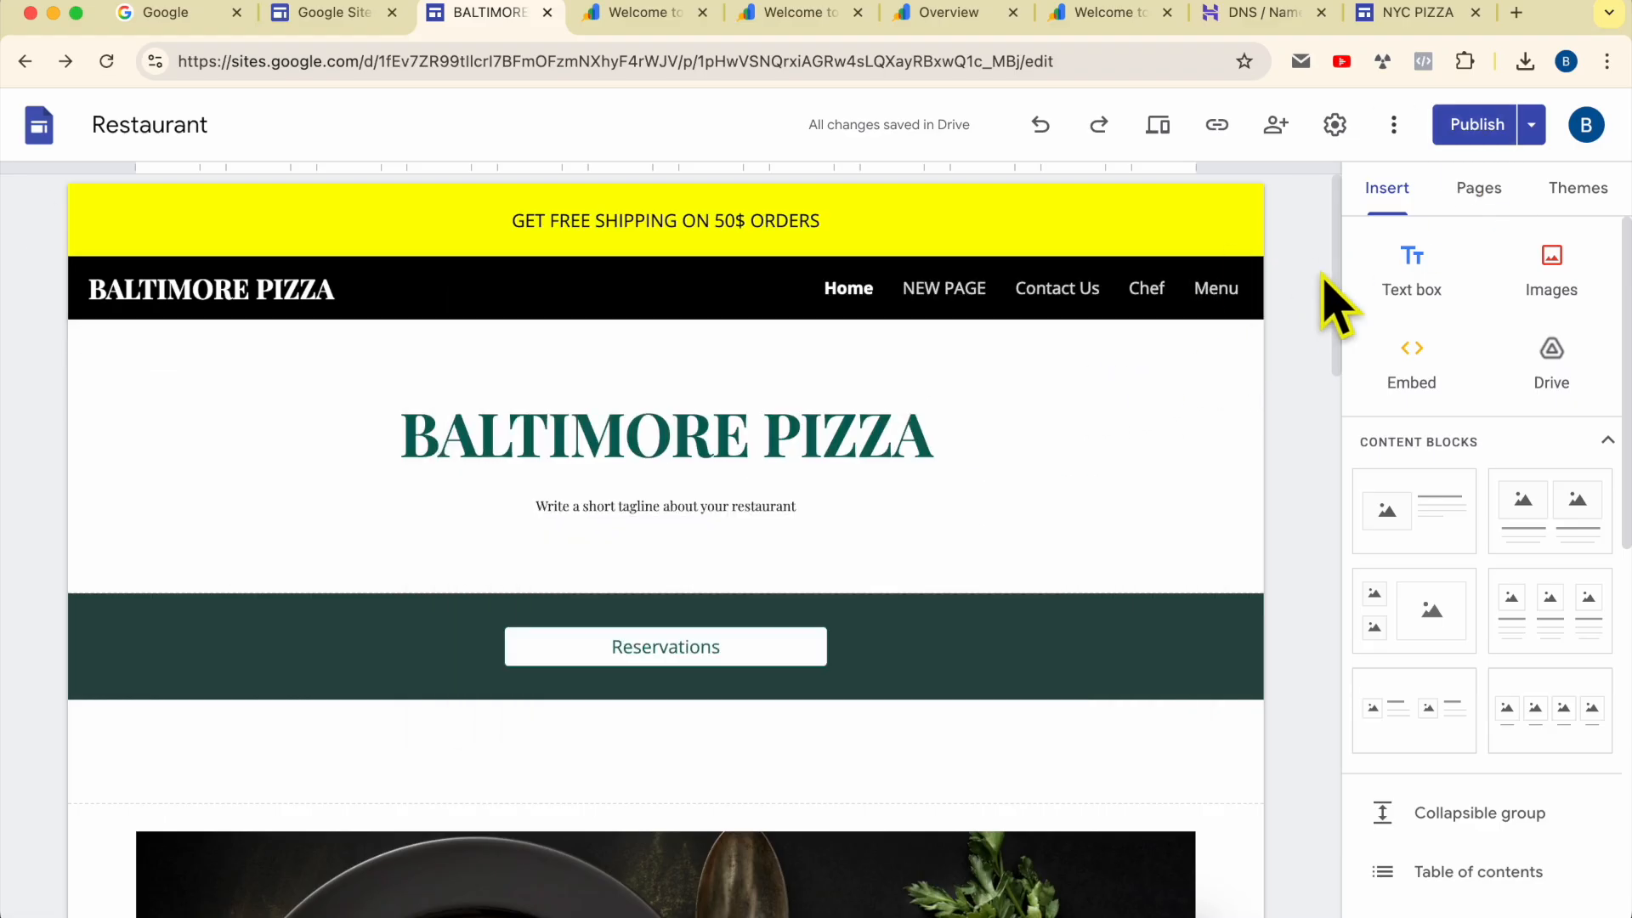
Step: Review the site for unpublished changes, then view the published site
click(1476, 126)
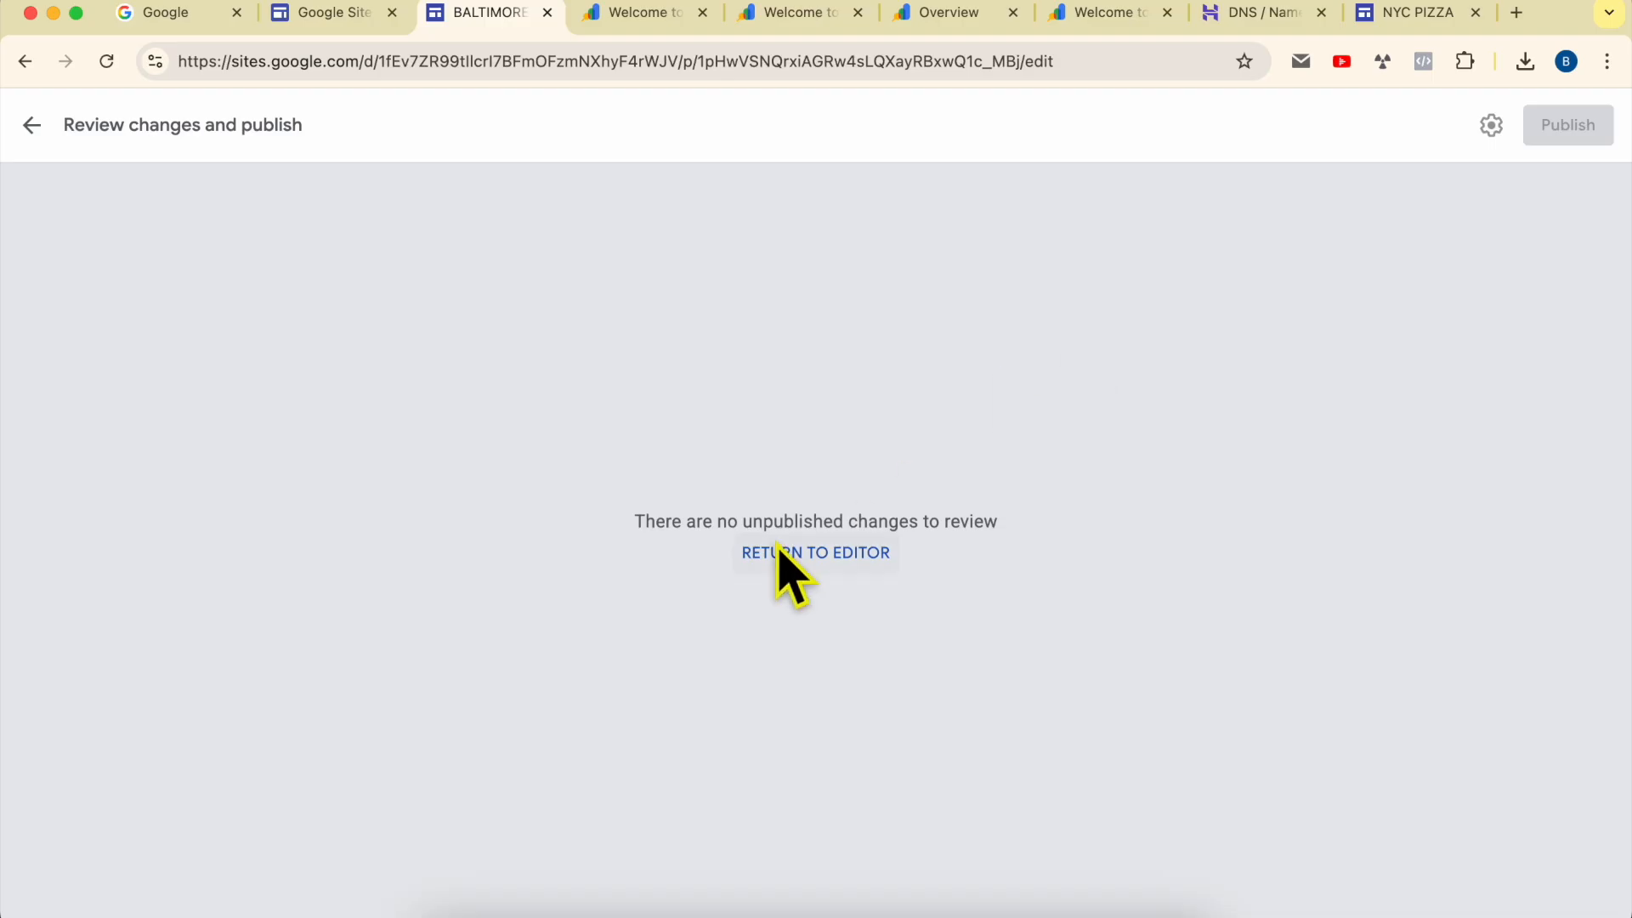
drag(637, 531, 1025, 540)
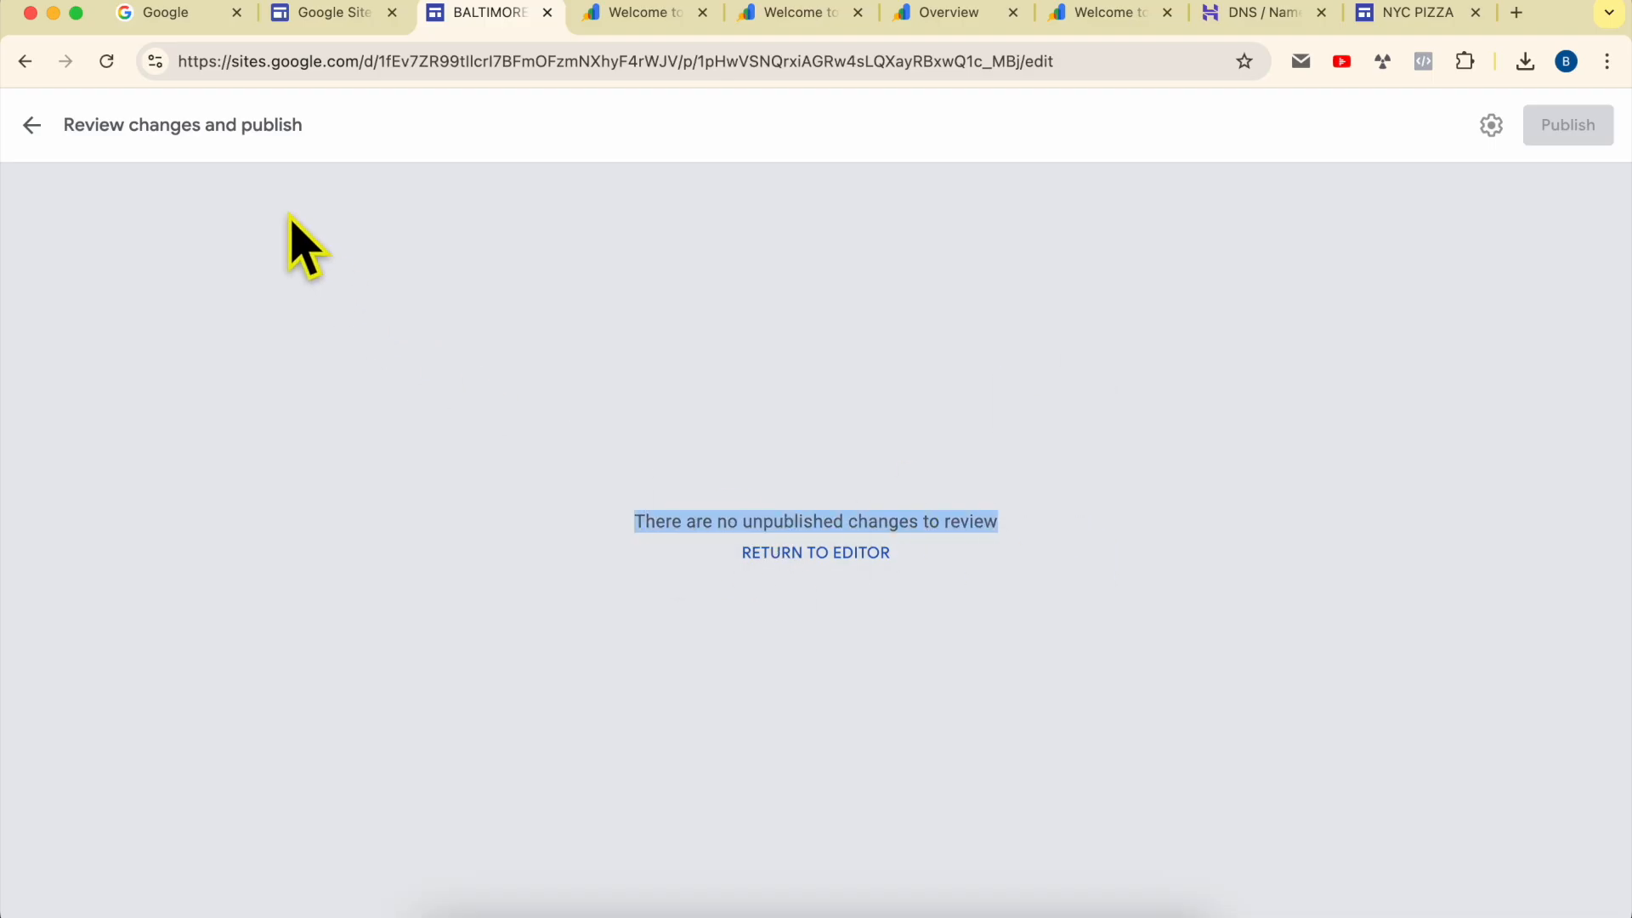
click(34, 126)
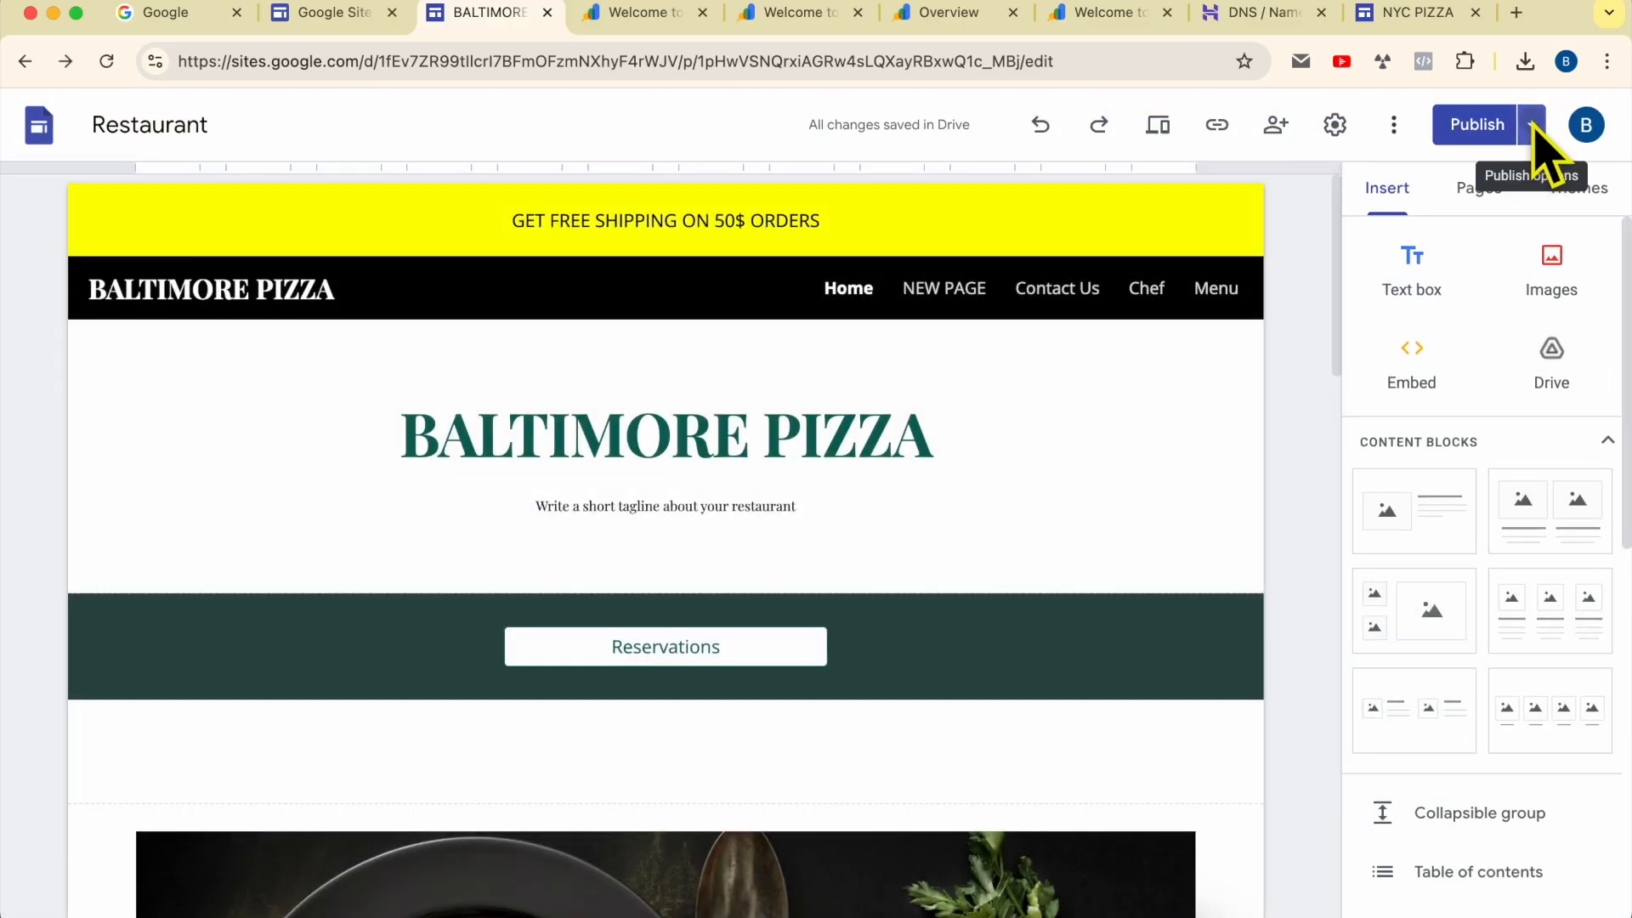
click(1534, 128)
click(1355, 248)
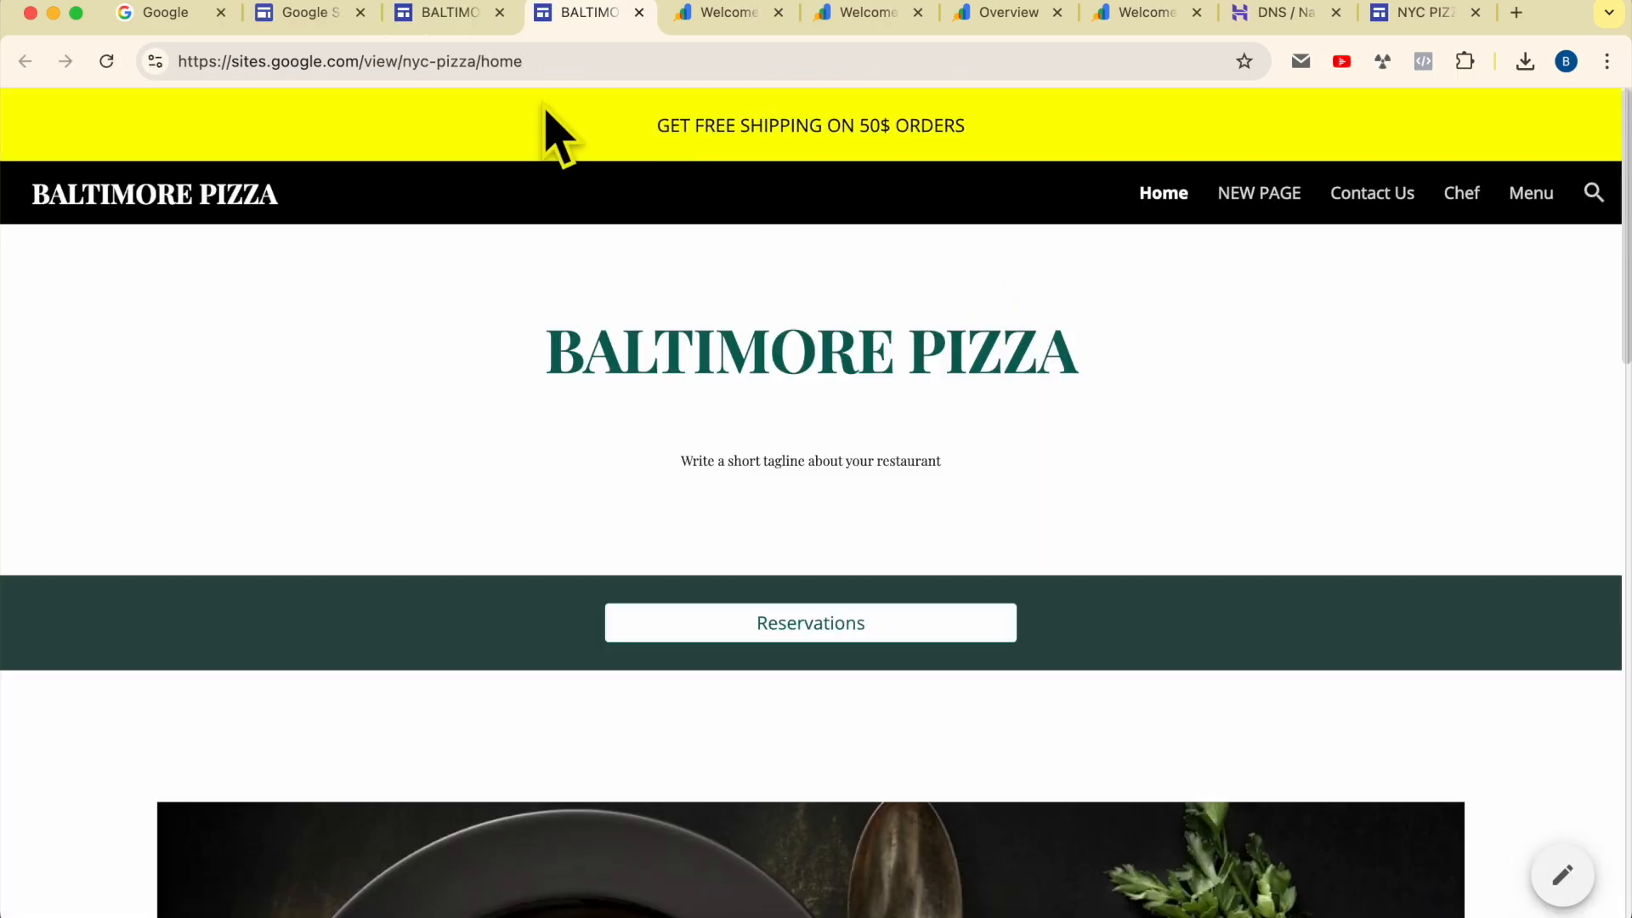
Step: Return to the editor and check the connected domain in the site's custom domain settings
click(451, 13)
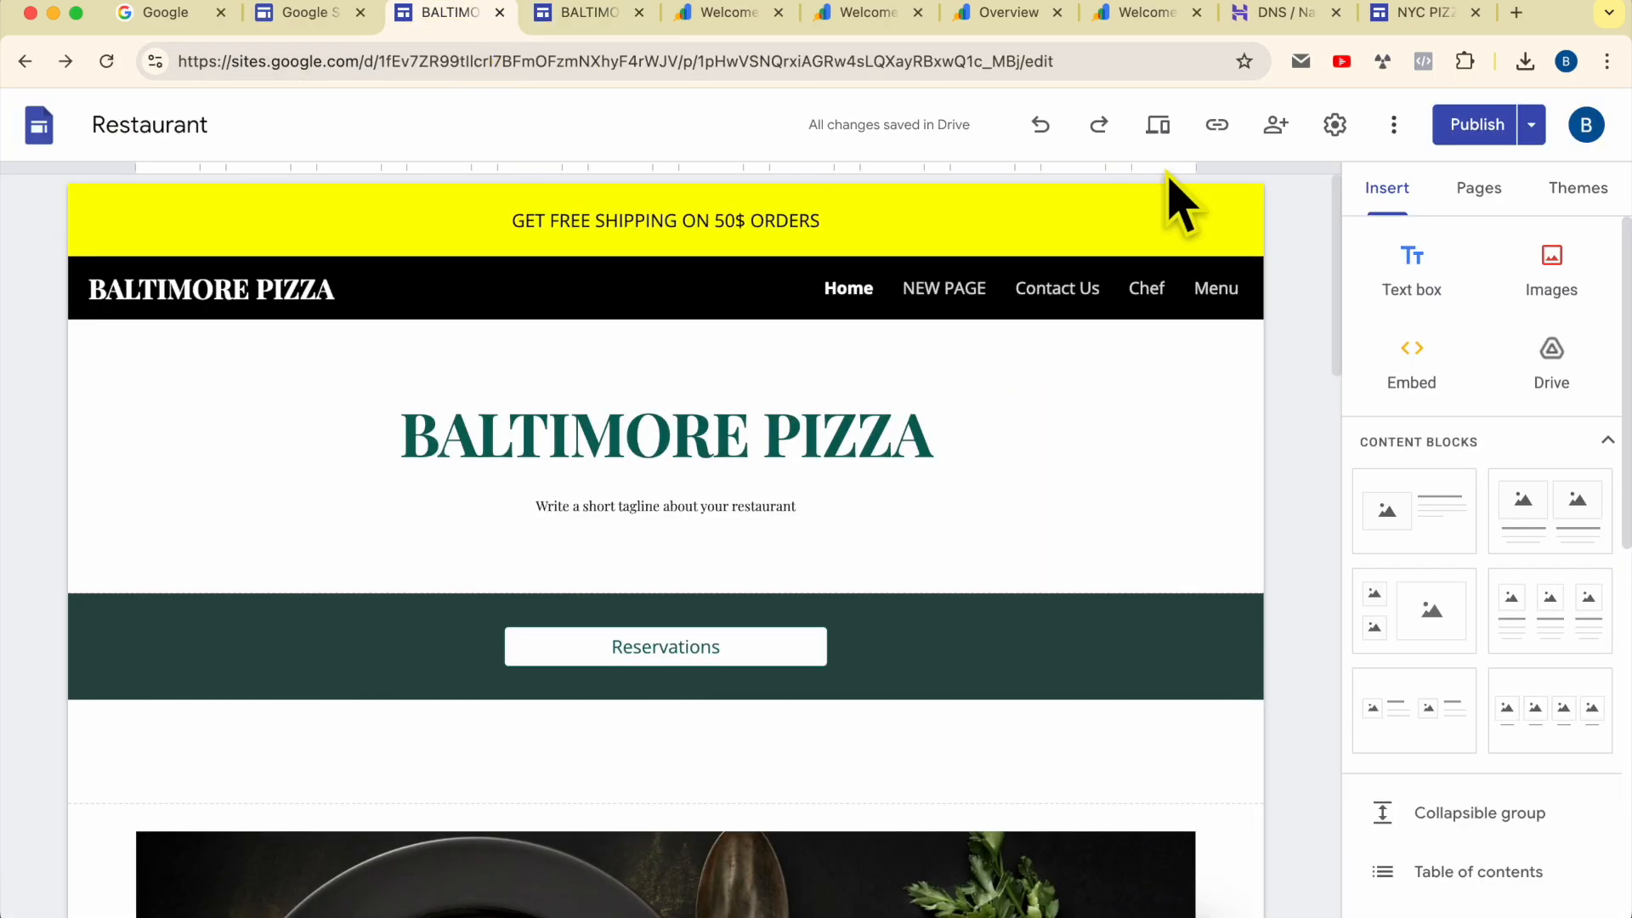
click(1335, 125)
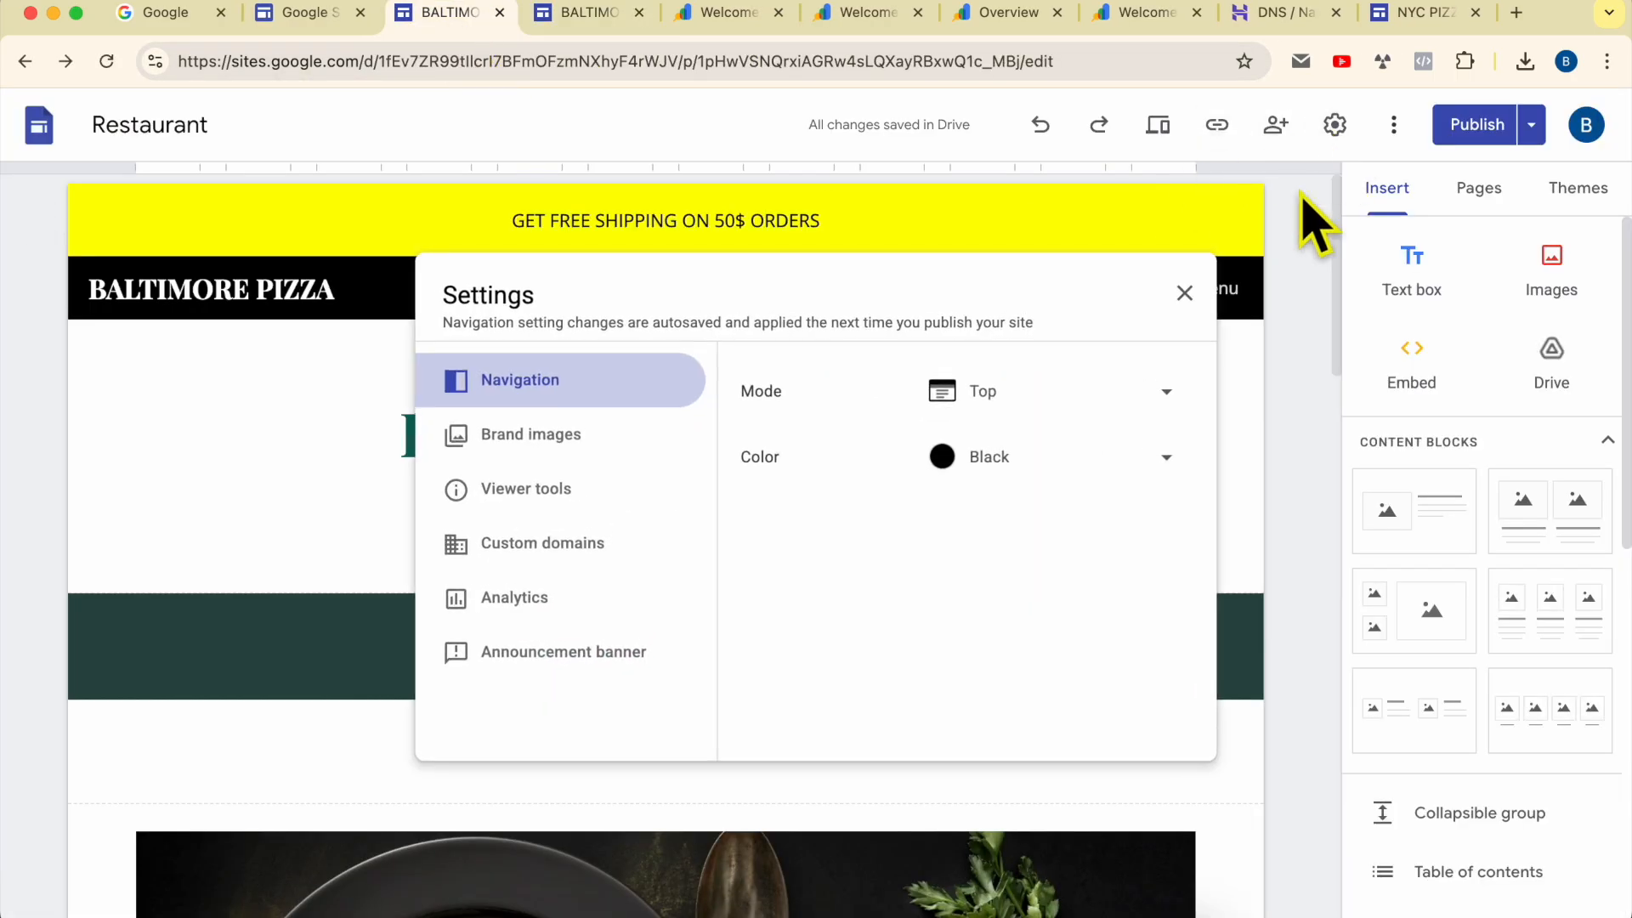
click(601, 548)
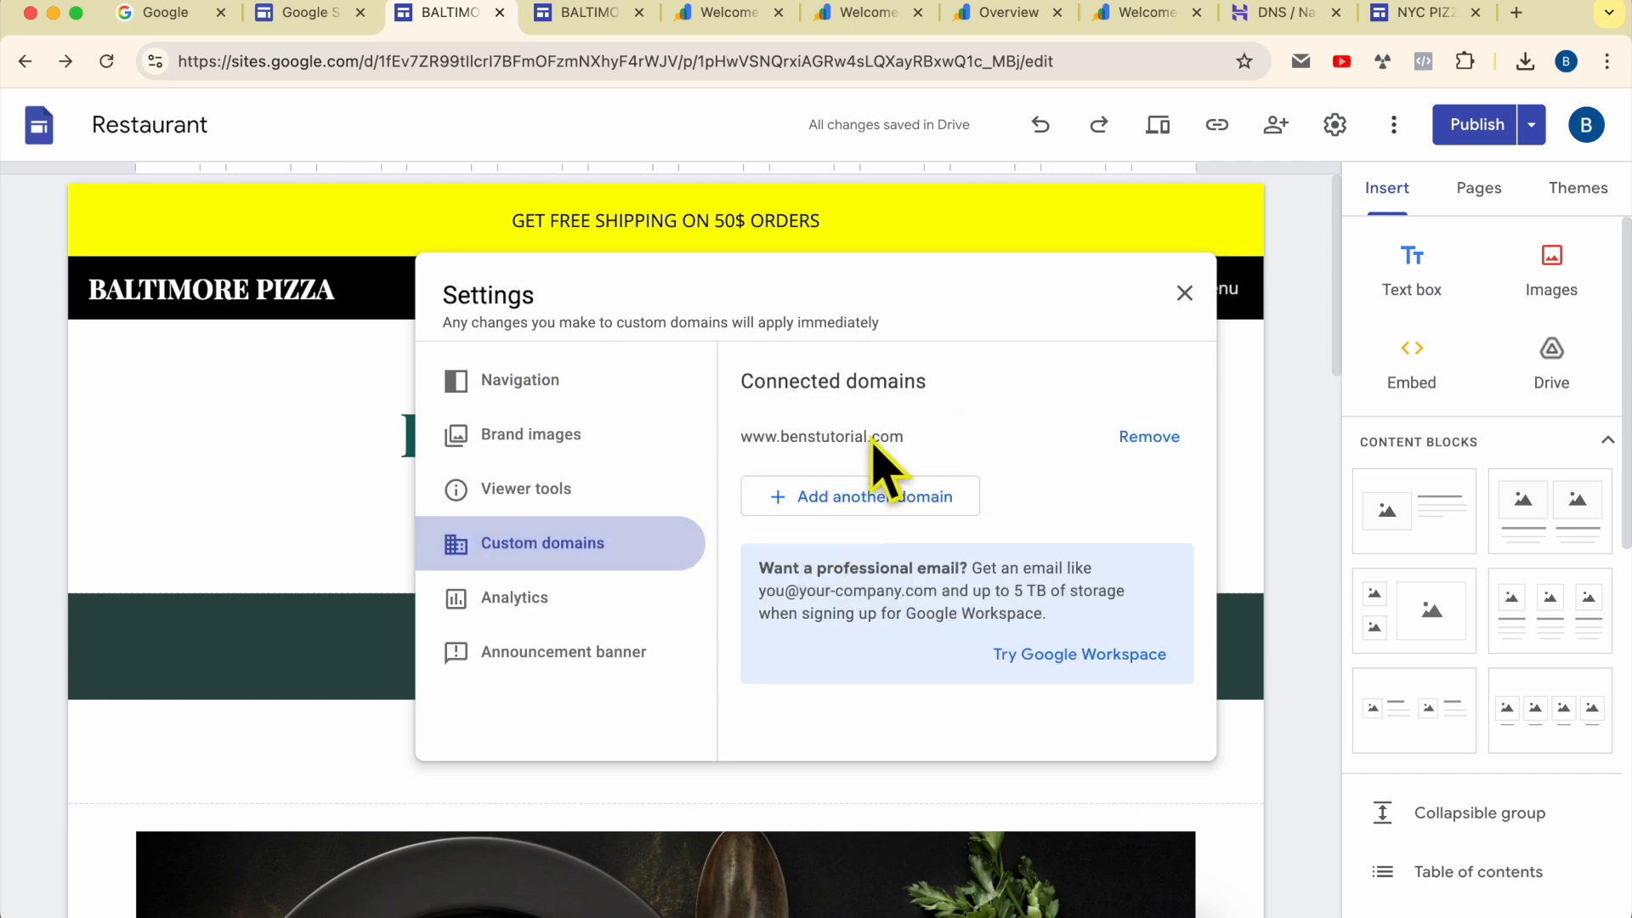
double_click(850, 452)
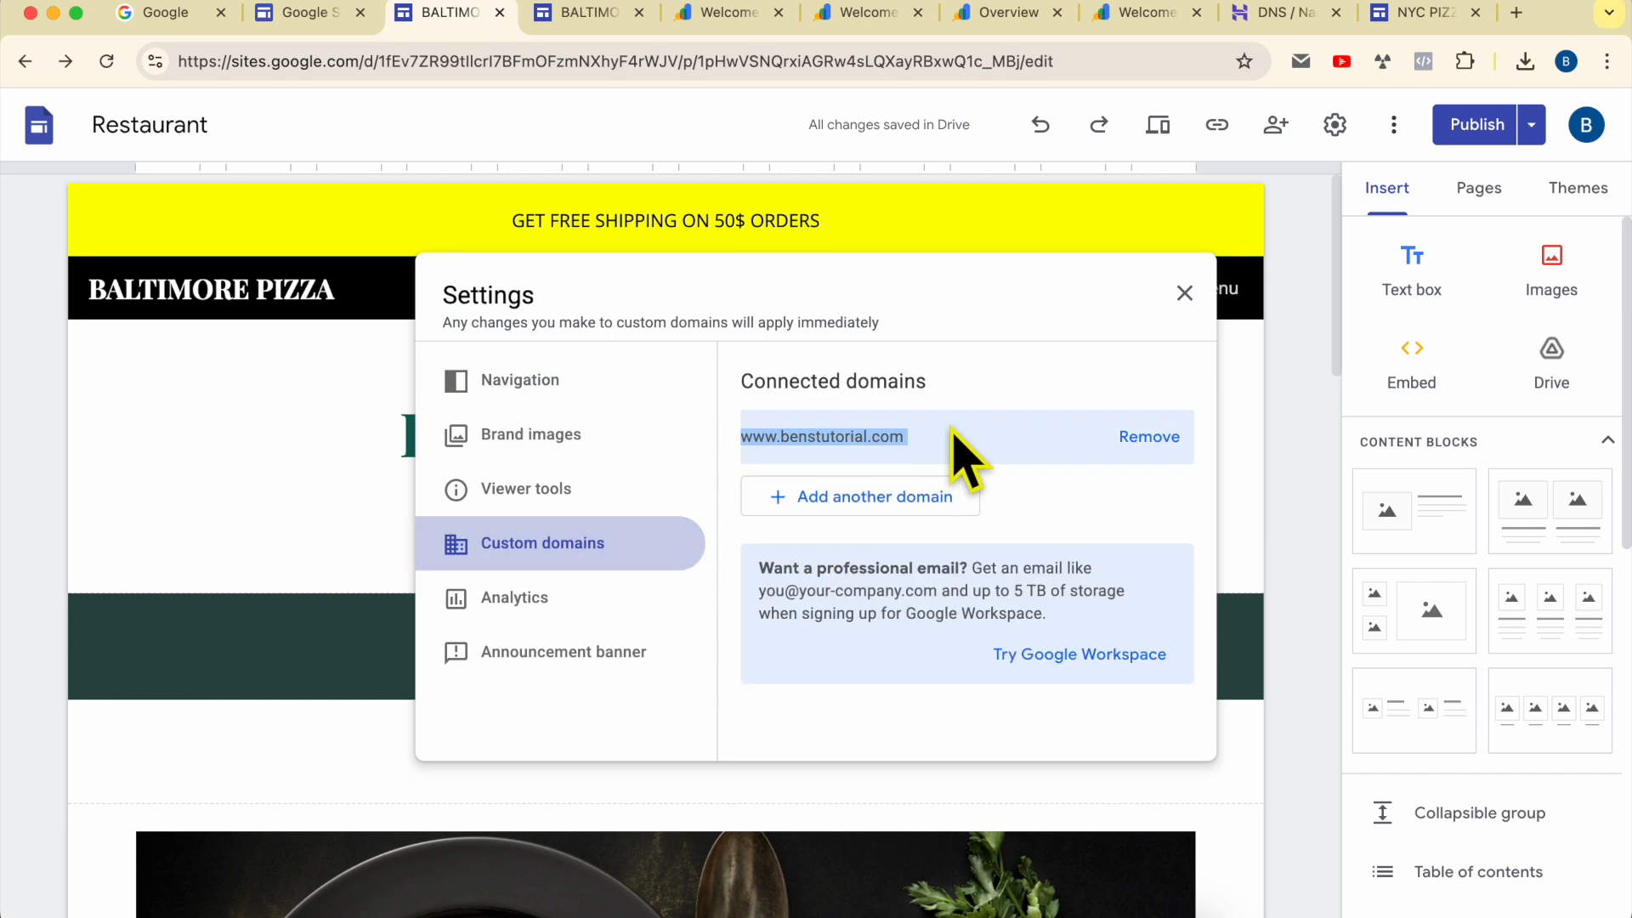
click(1186, 293)
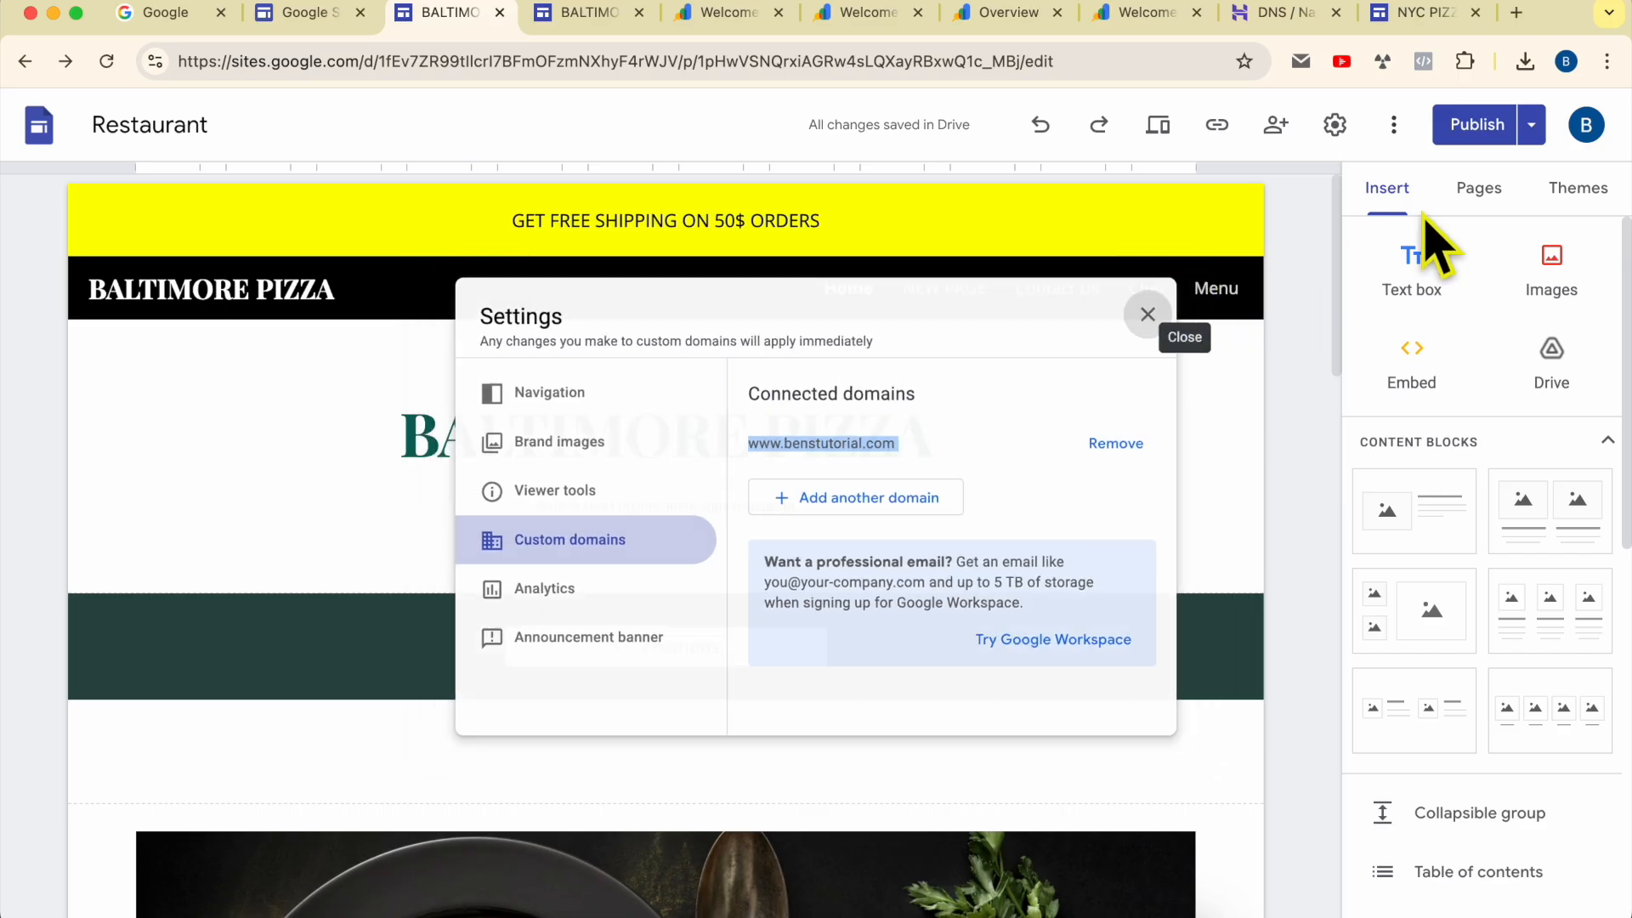
Step: Open the publish settings and inspect the management page for the custom domain
click(1394, 128)
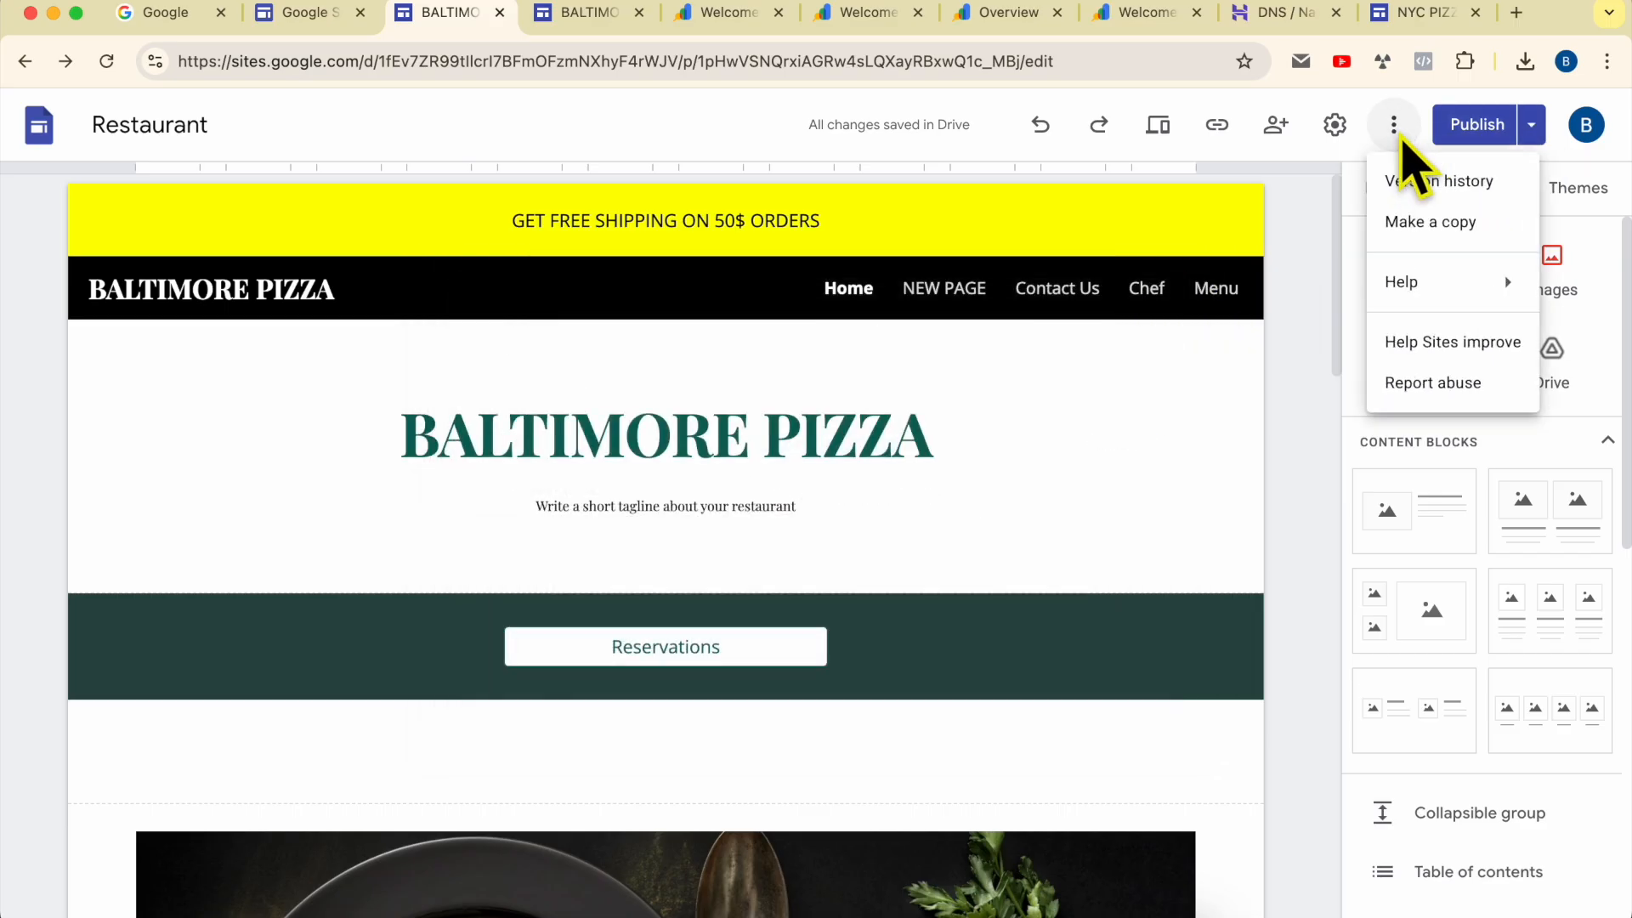
click(1531, 127)
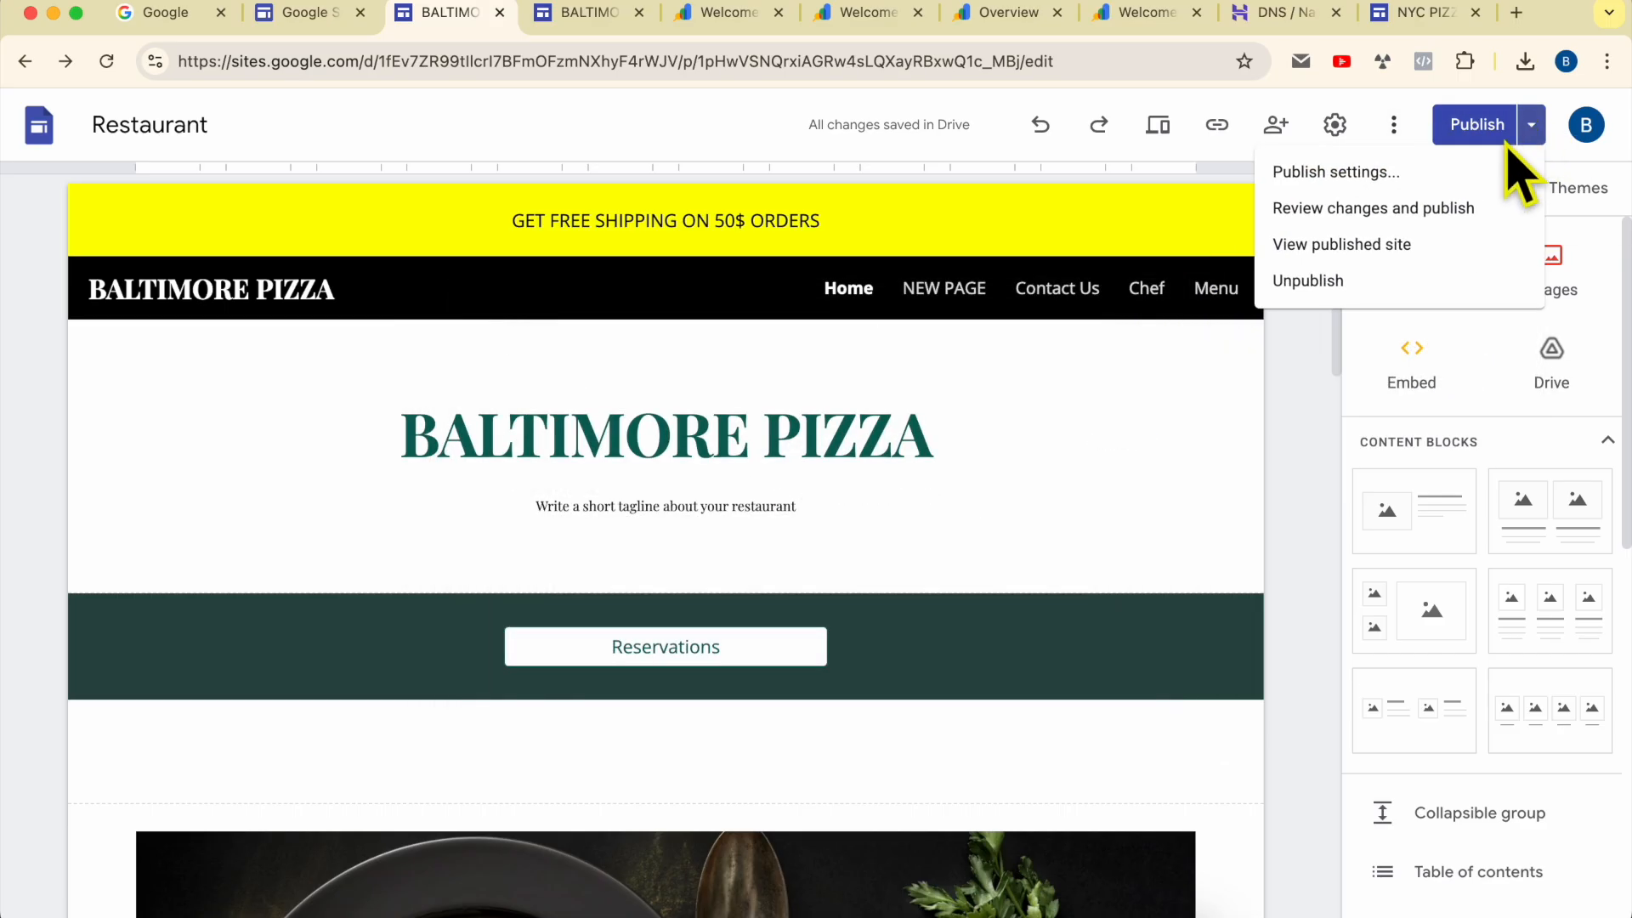
click(1450, 176)
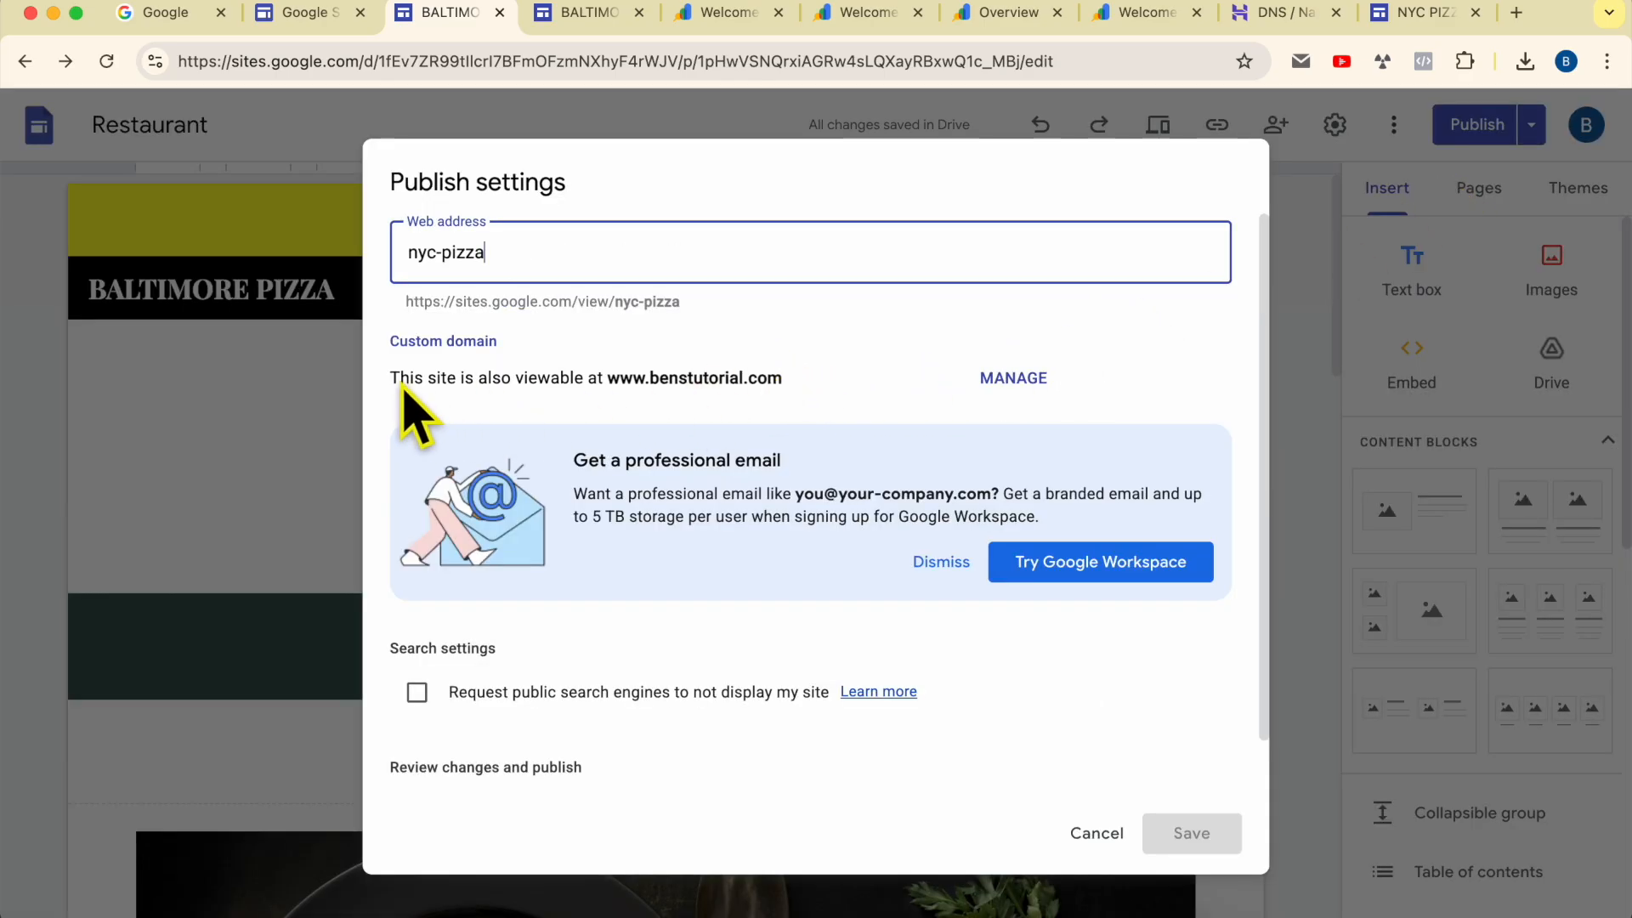
click(1025, 377)
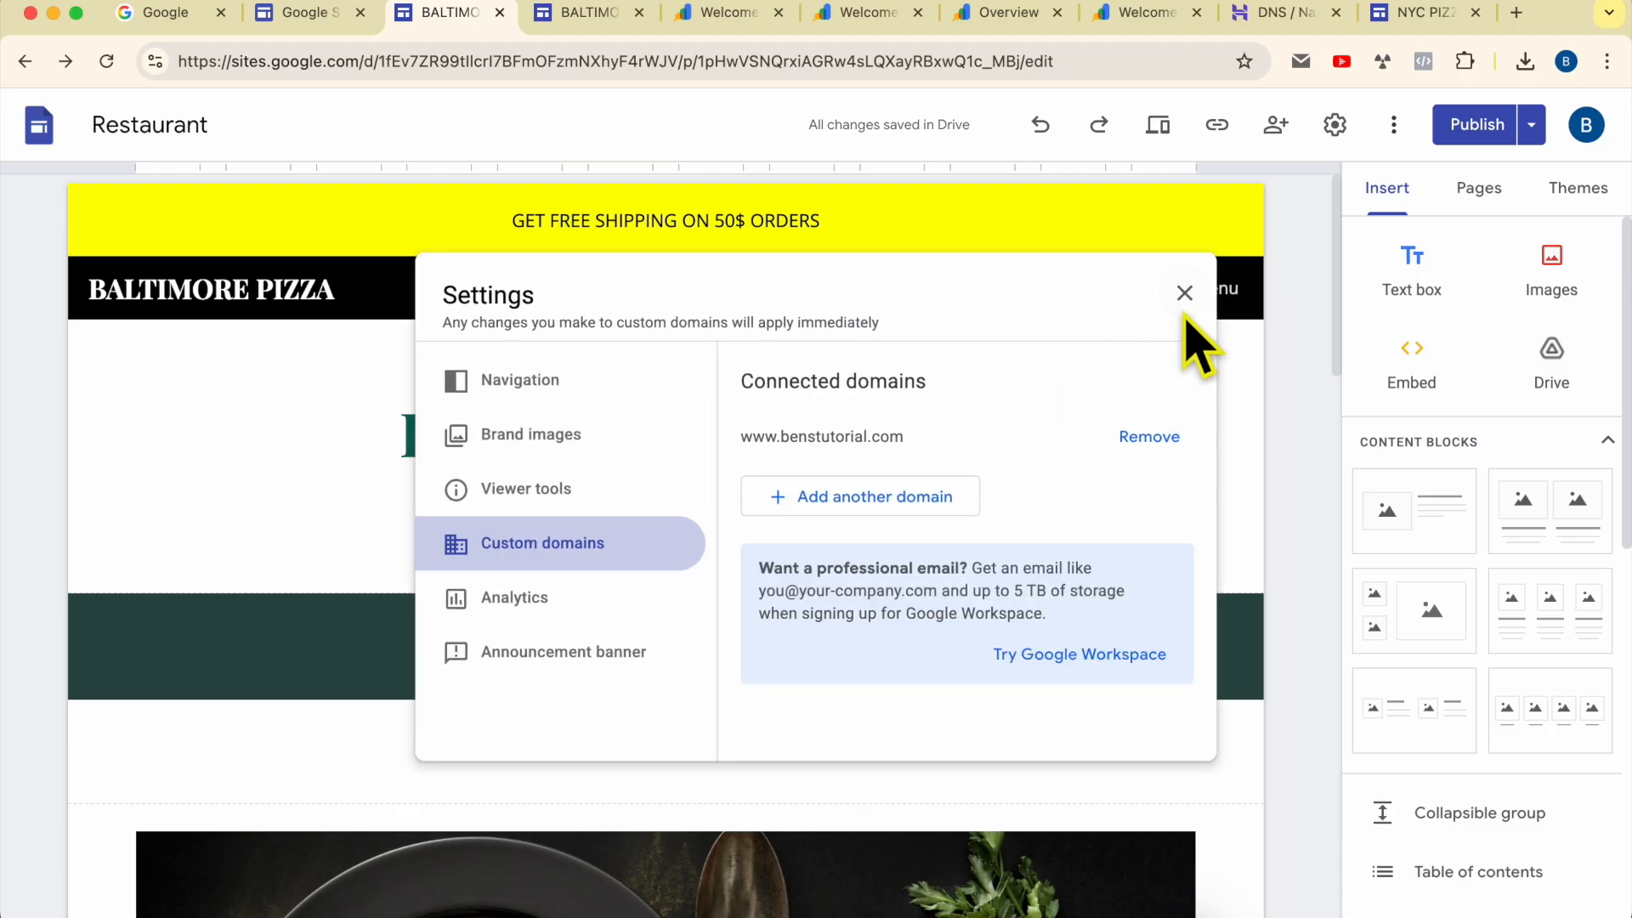
click(1184, 292)
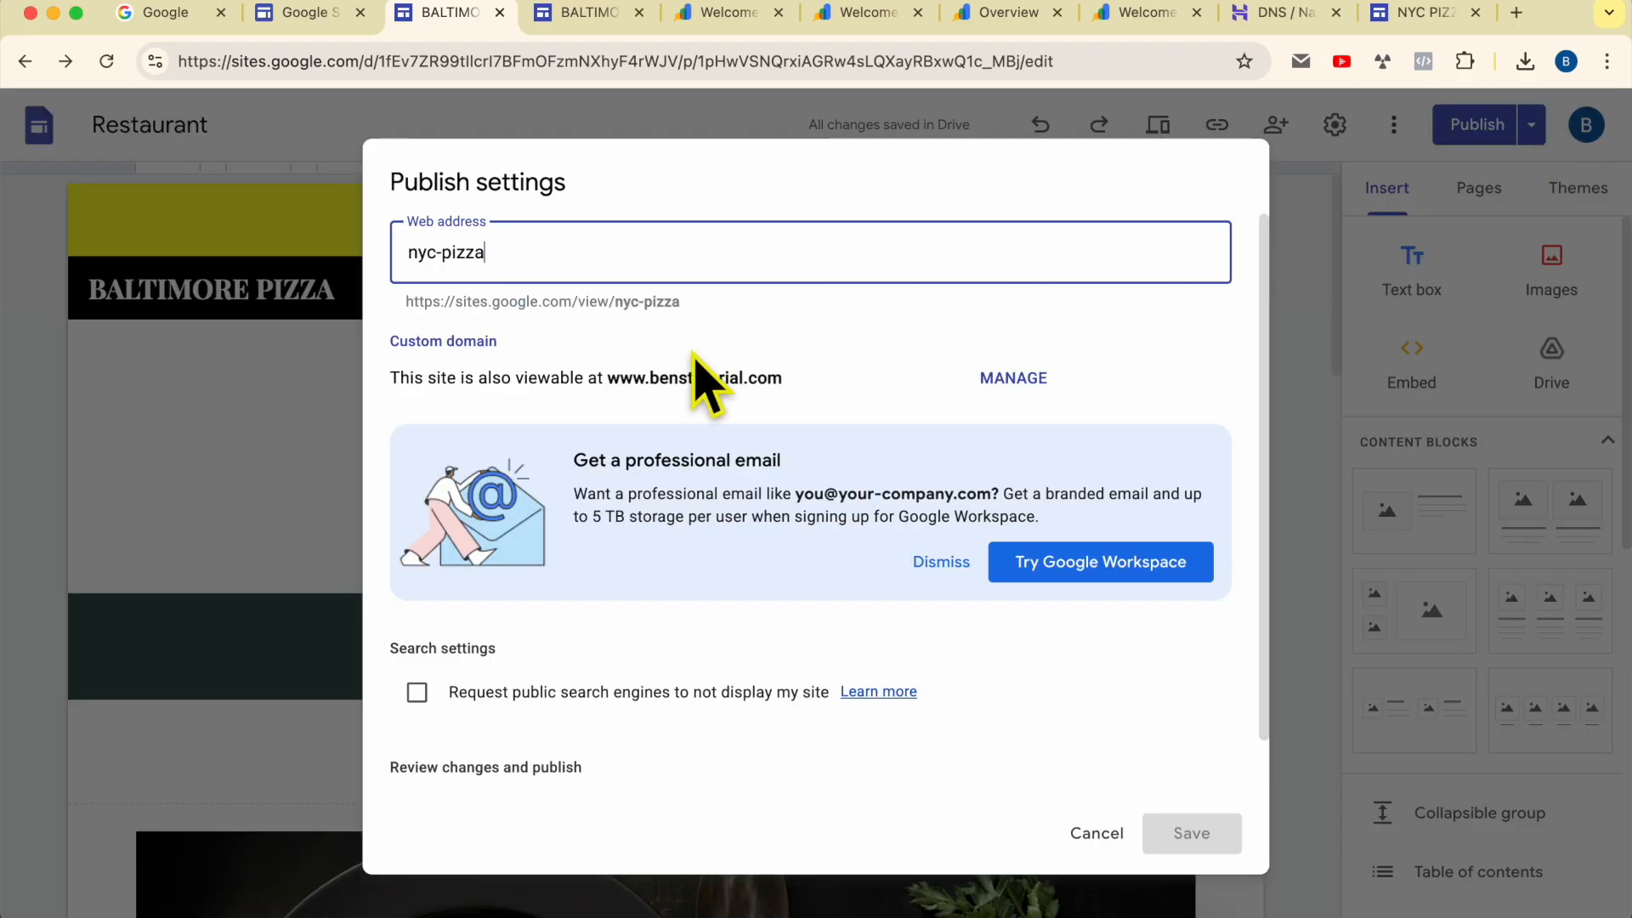
Step: Compare the site's default sites.google.com address with its custom domain in the publish settings
drag(604, 379, 811, 380)
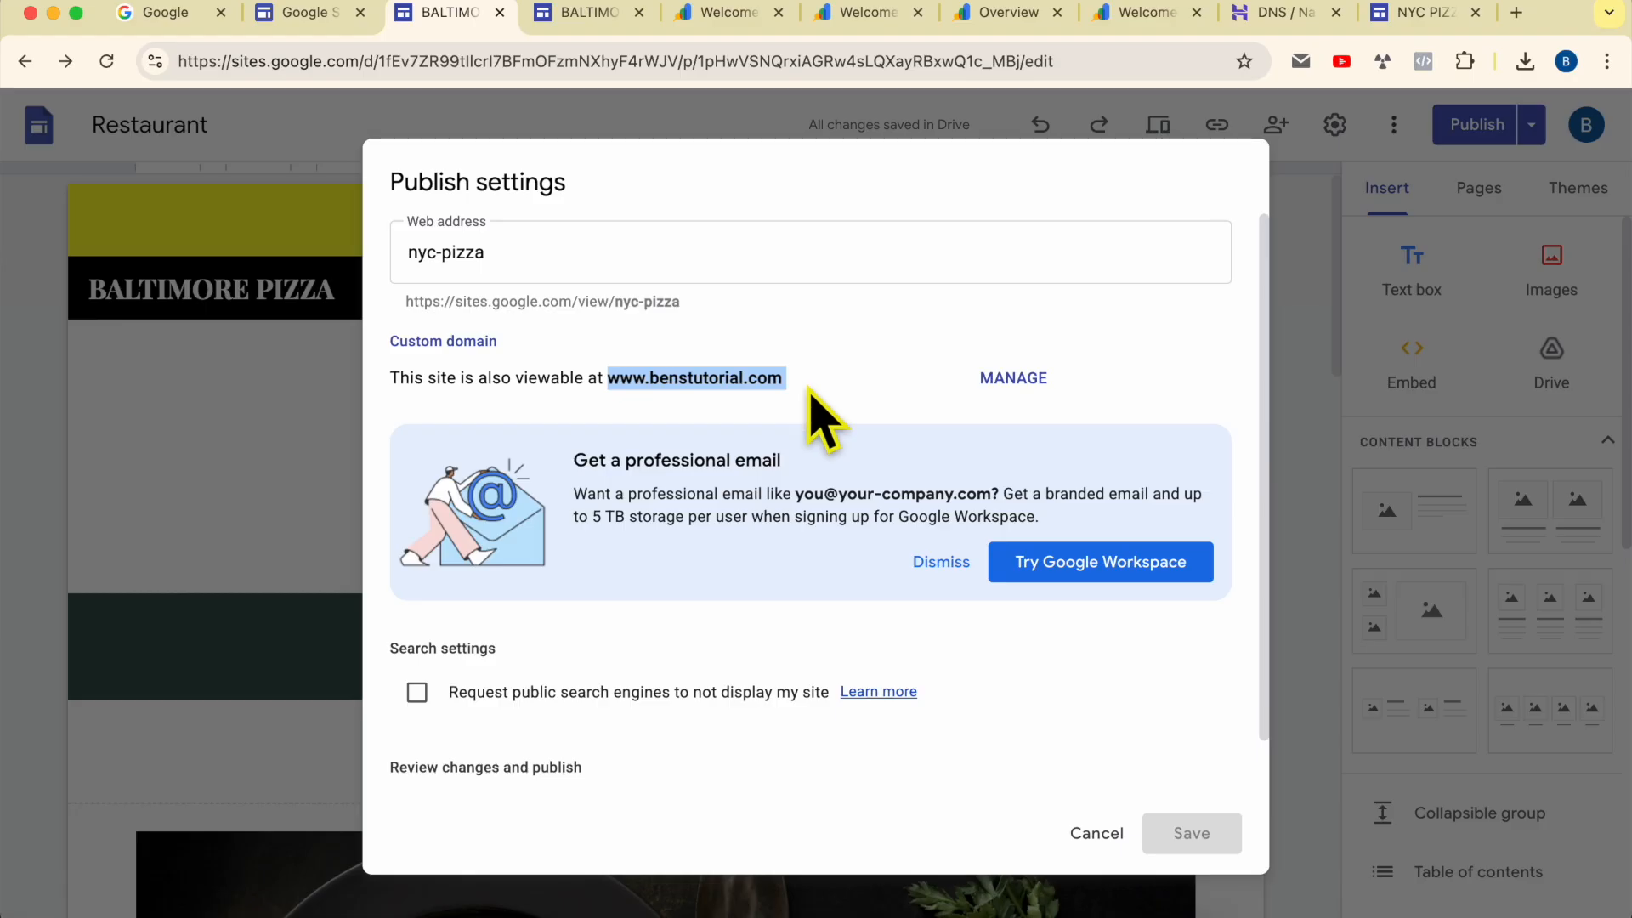
triple_click(437, 400)
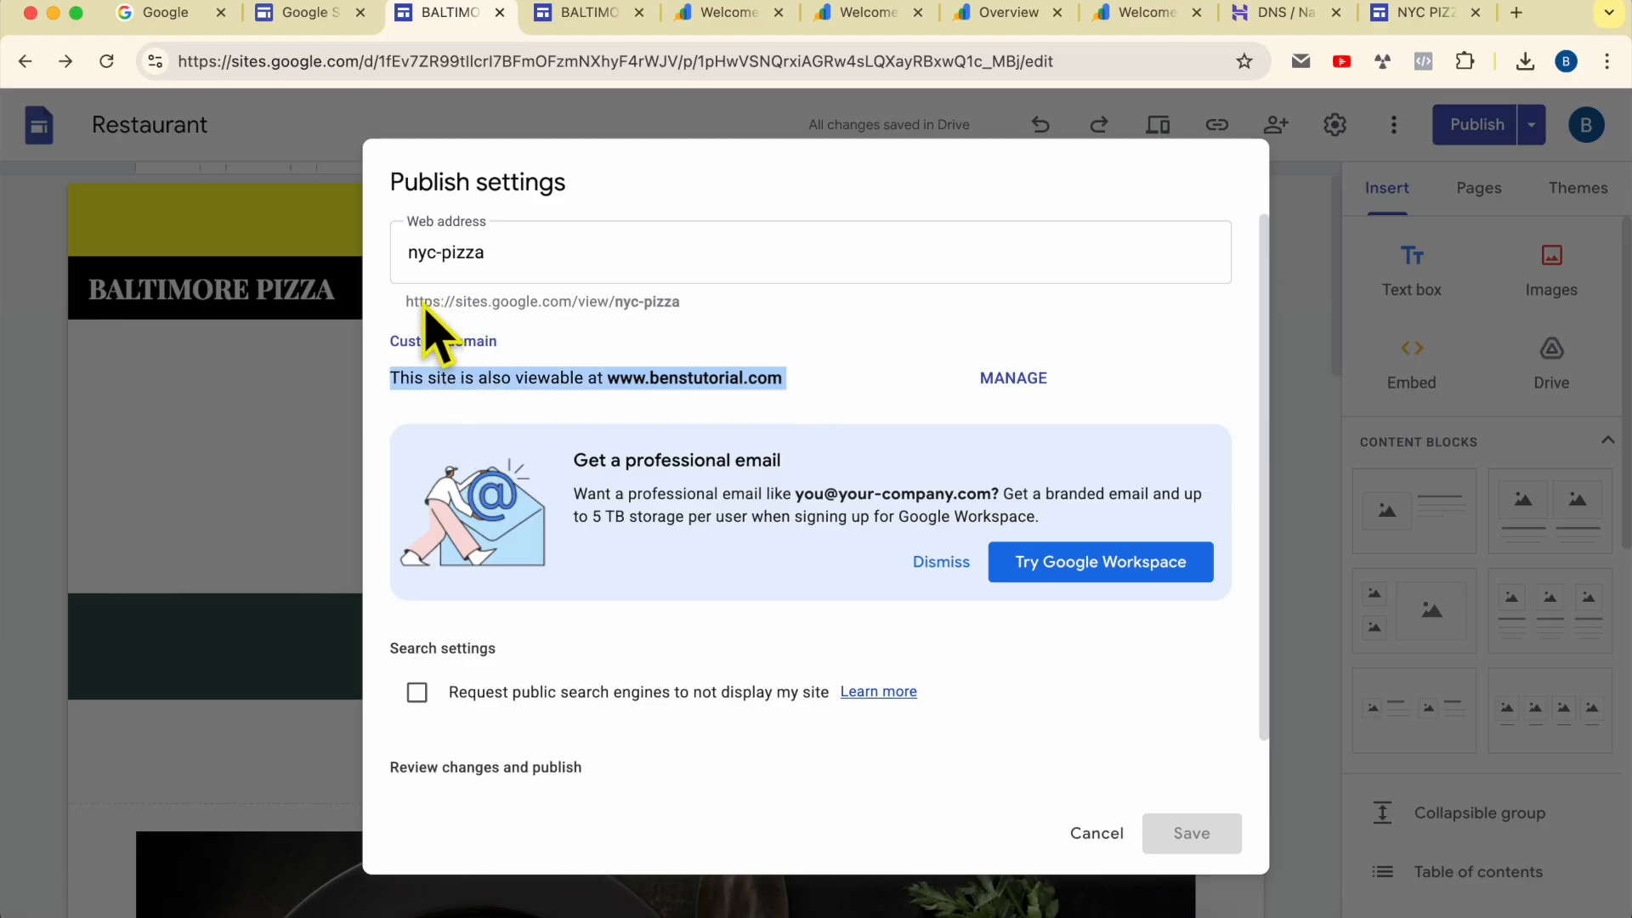
drag(399, 302, 614, 303)
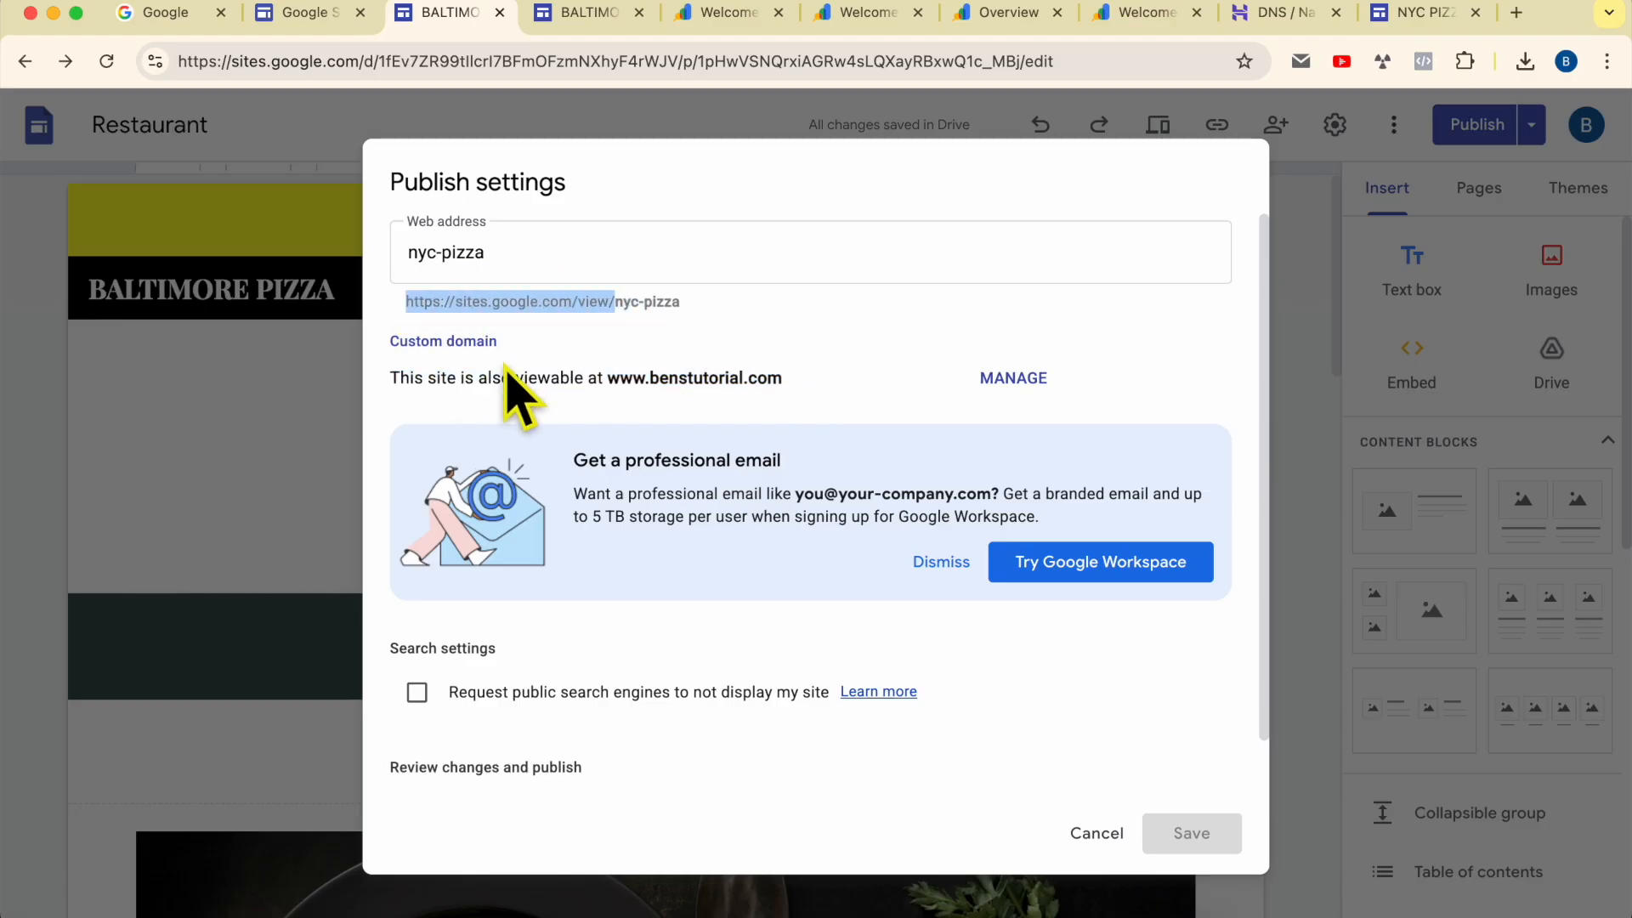
drag(401, 379, 784, 380)
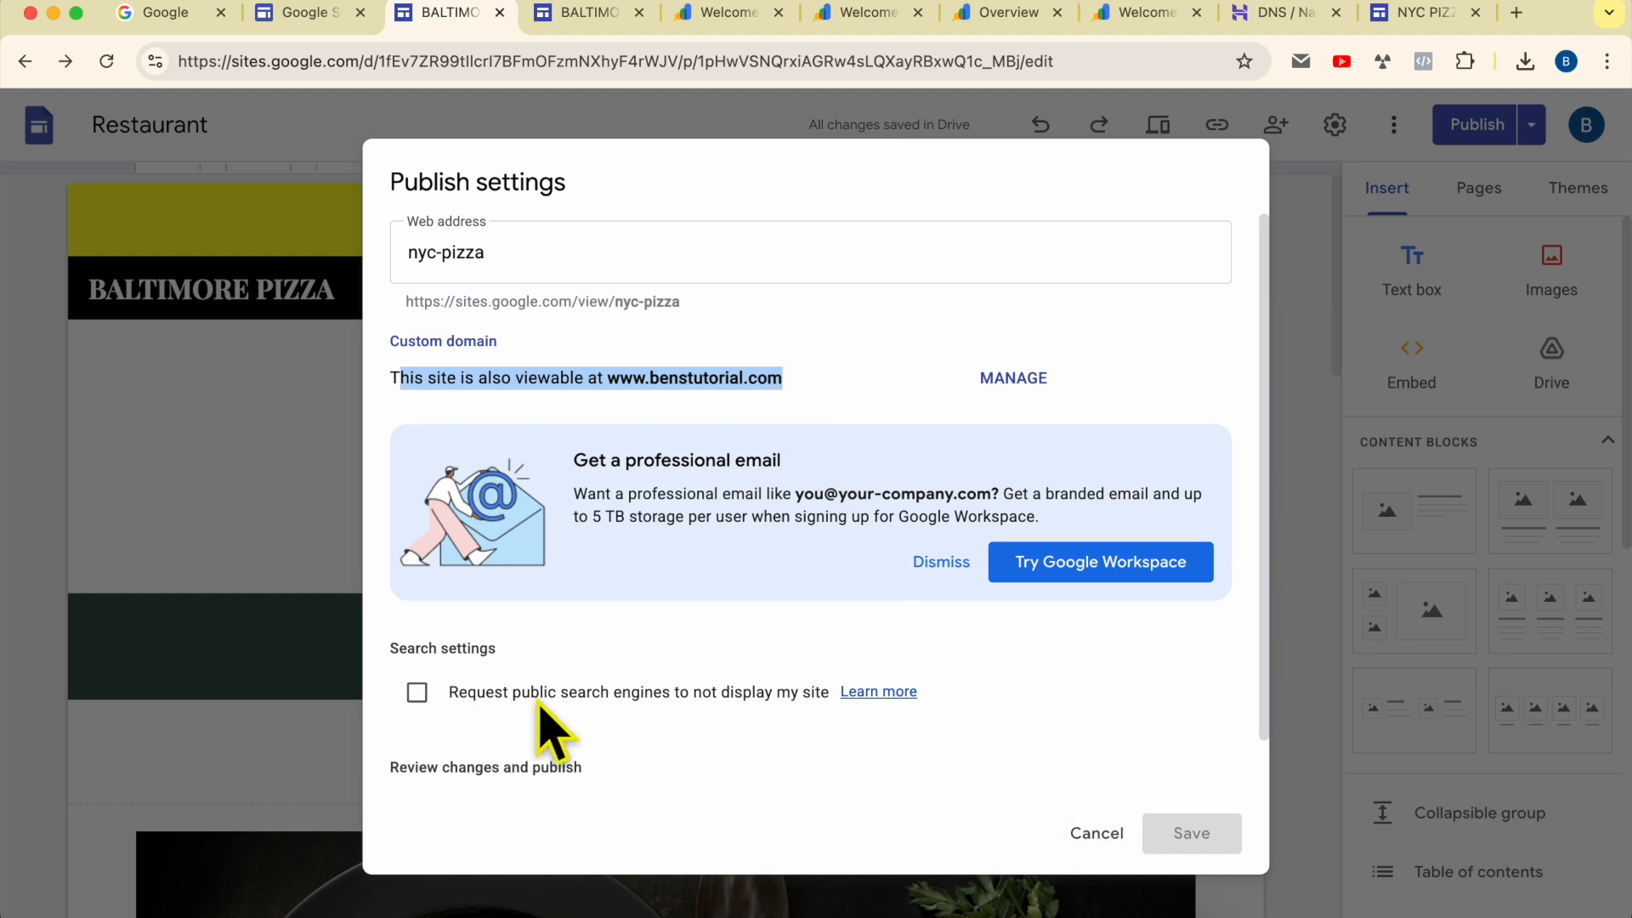
scroll(604, 718, down, 2)
scroll(637, 620, up, 2)
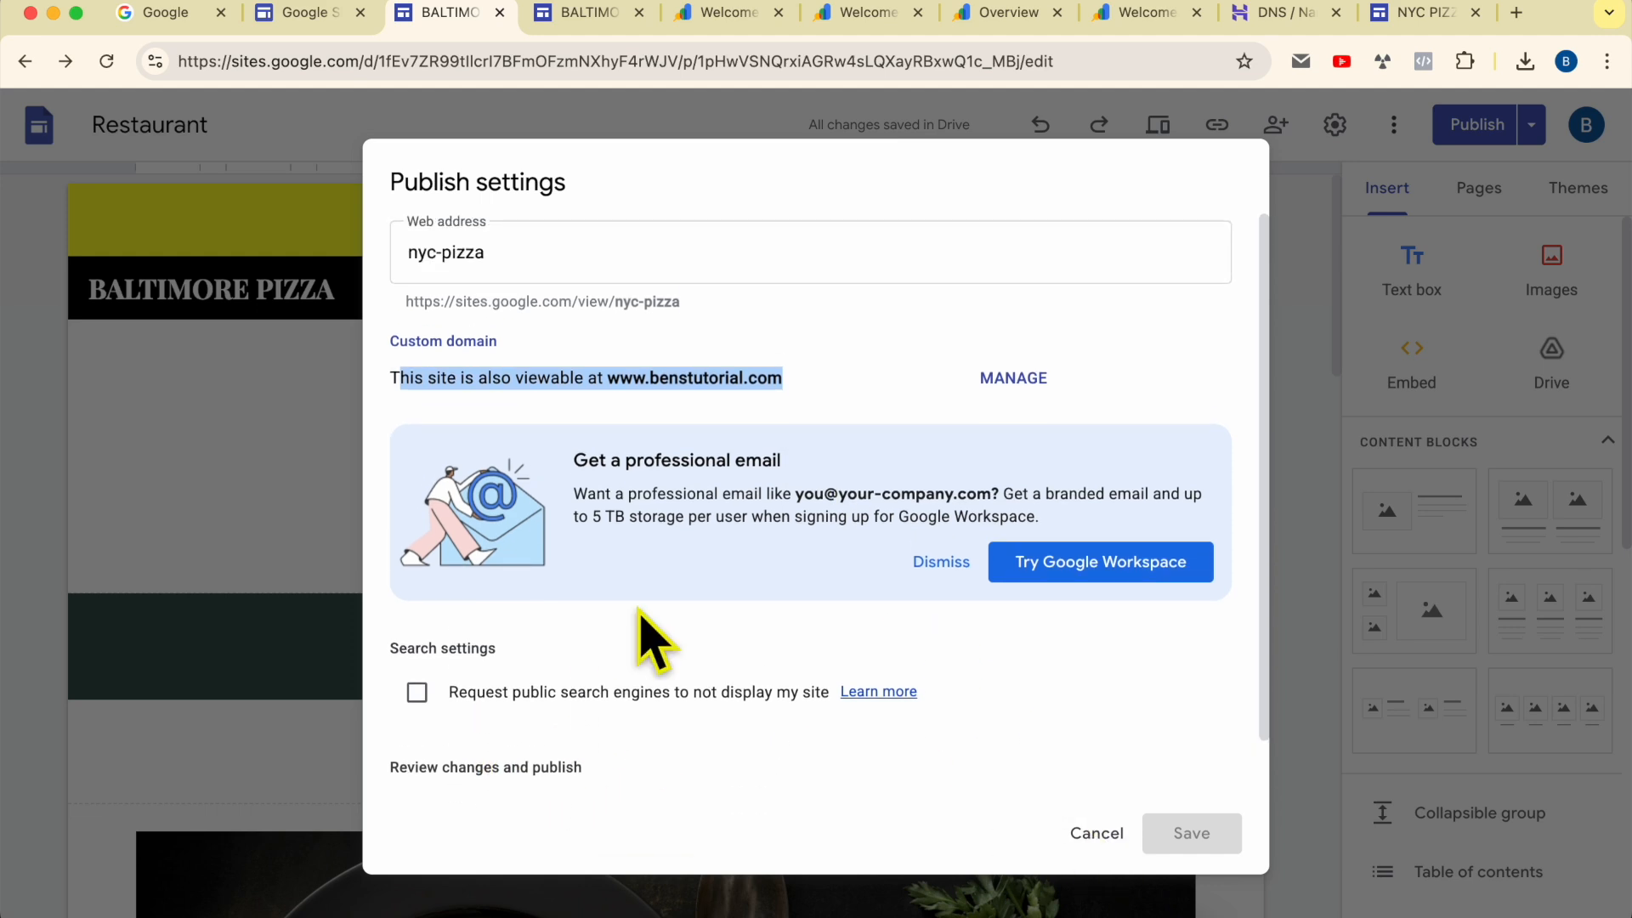
double_click(631, 385)
drag(729, 370, 622, 379)
click(773, 382)
right_click(660, 389)
click(678, 427)
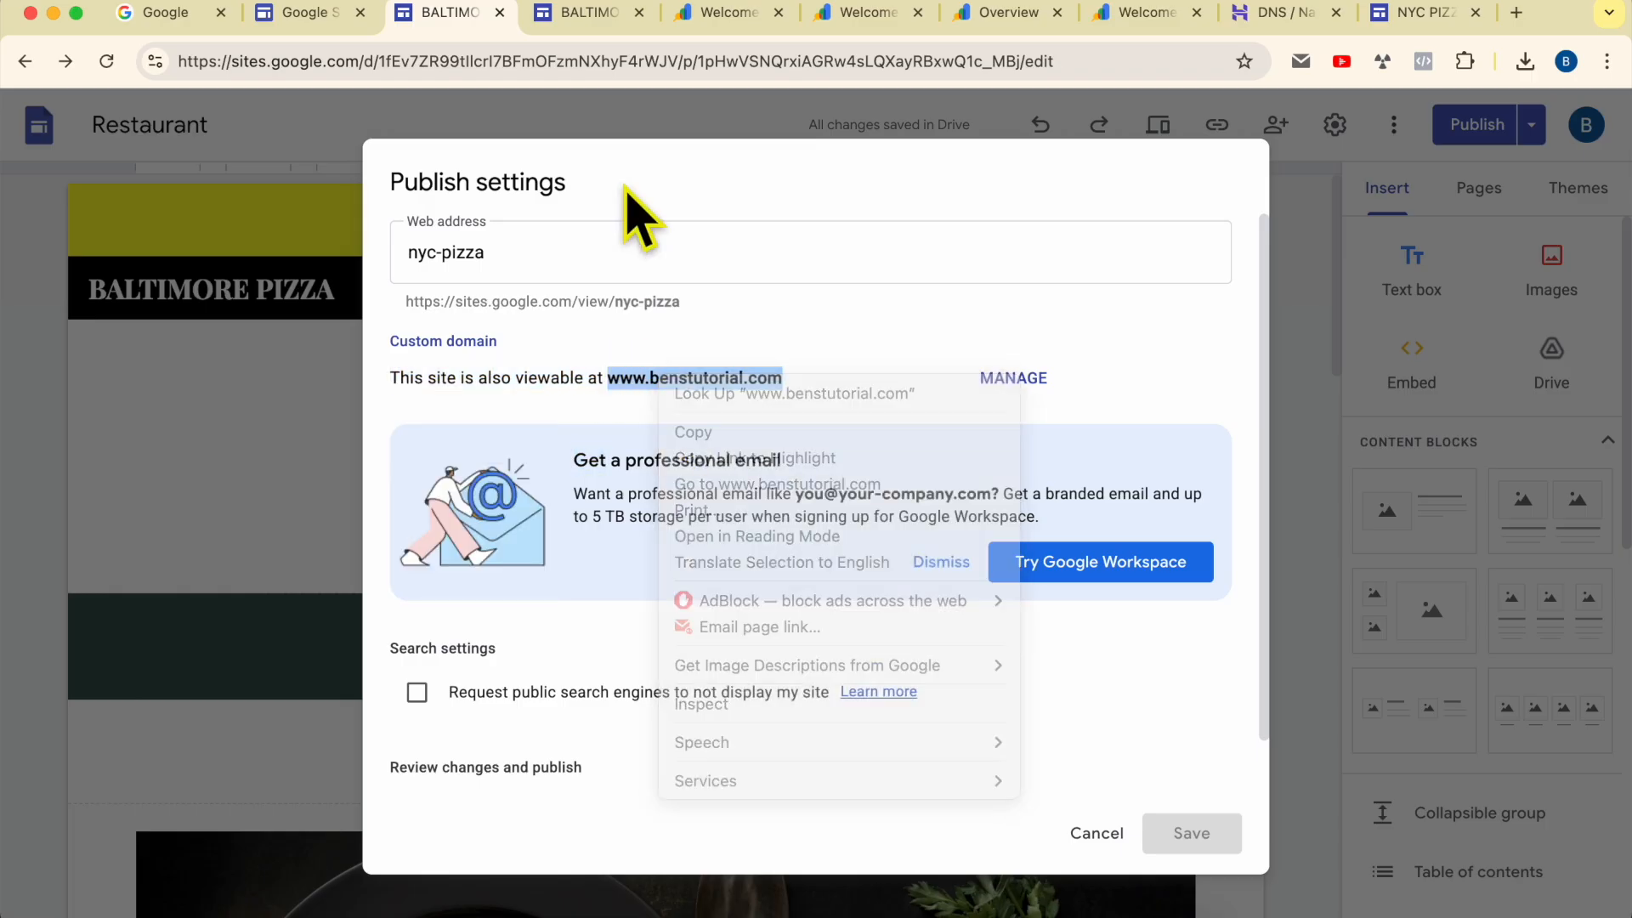
right_click(634, 72)
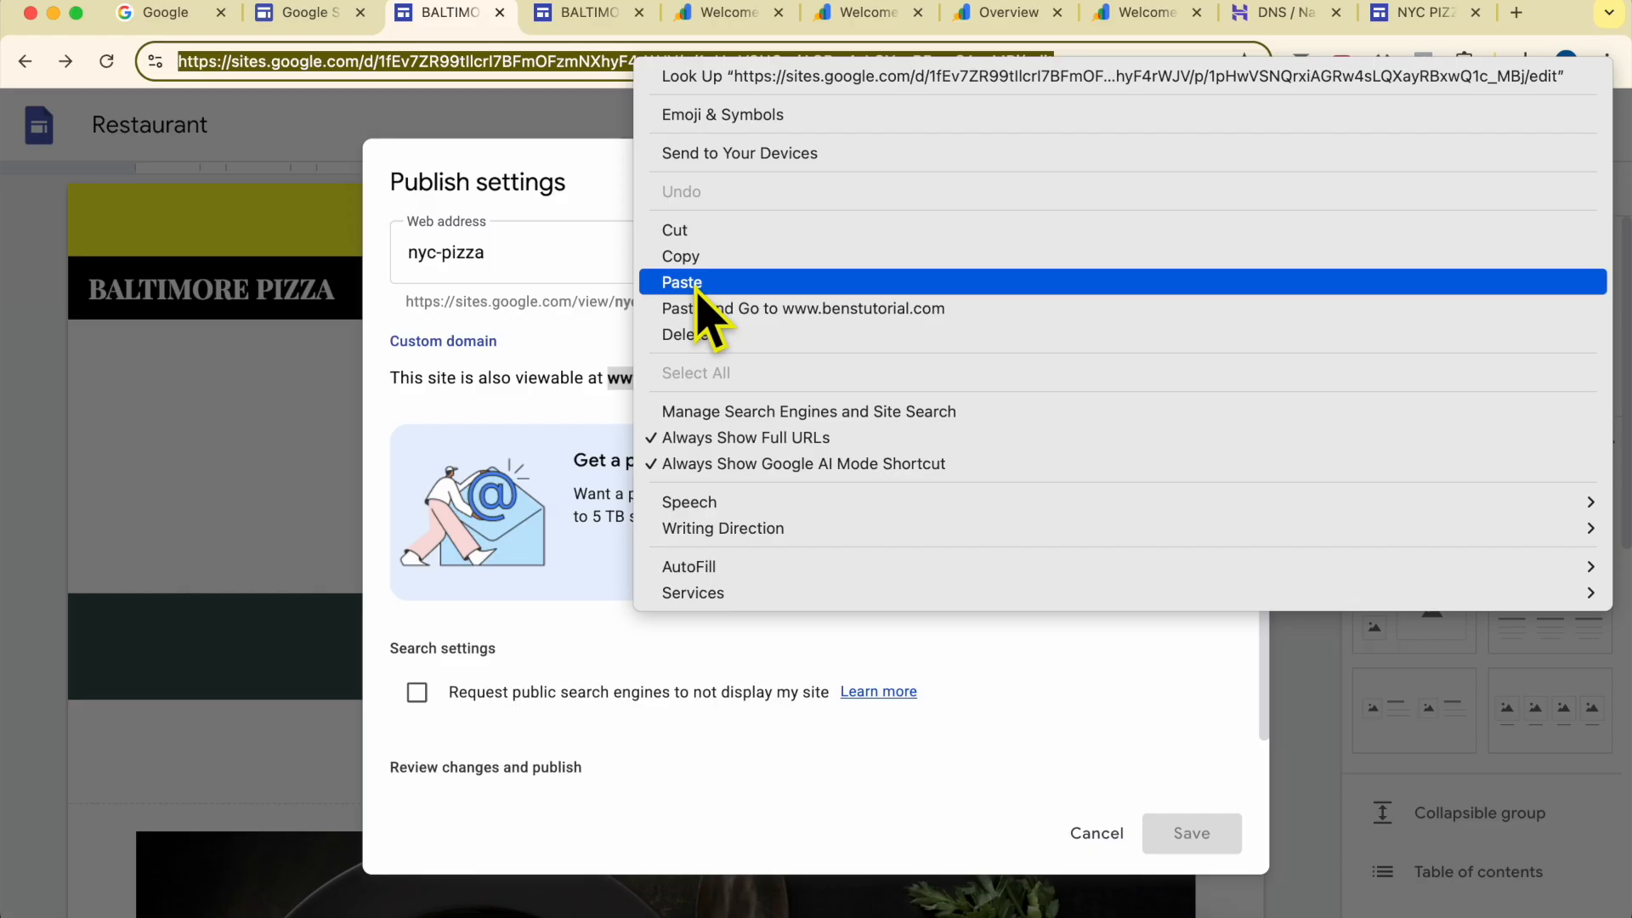
click(697, 284)
key(Return)
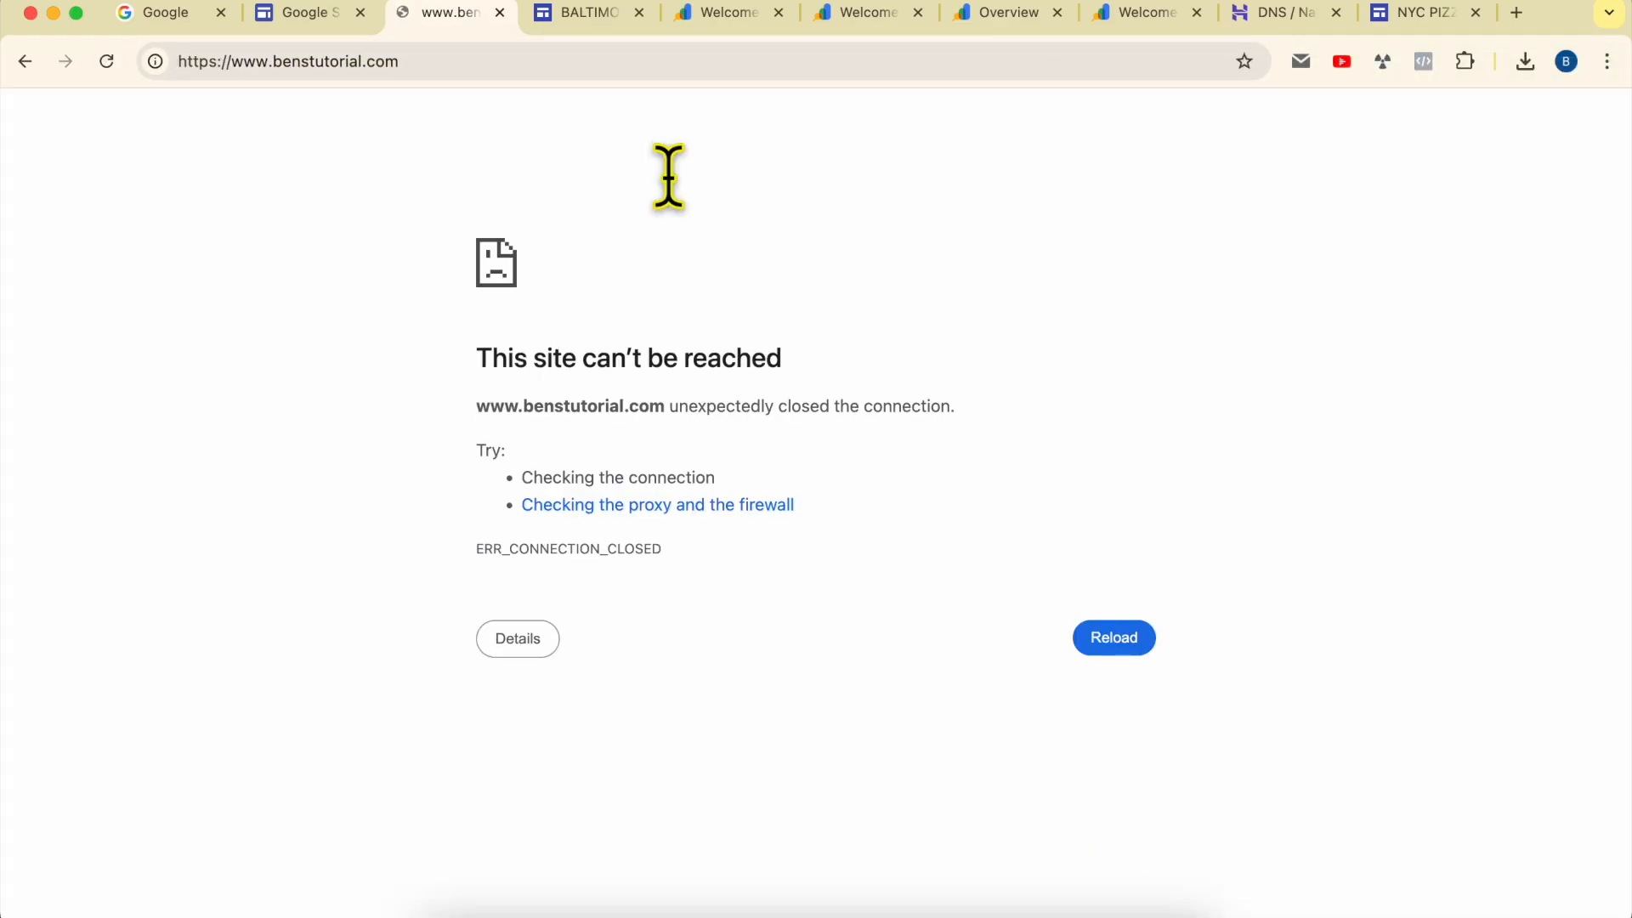
click(106, 63)
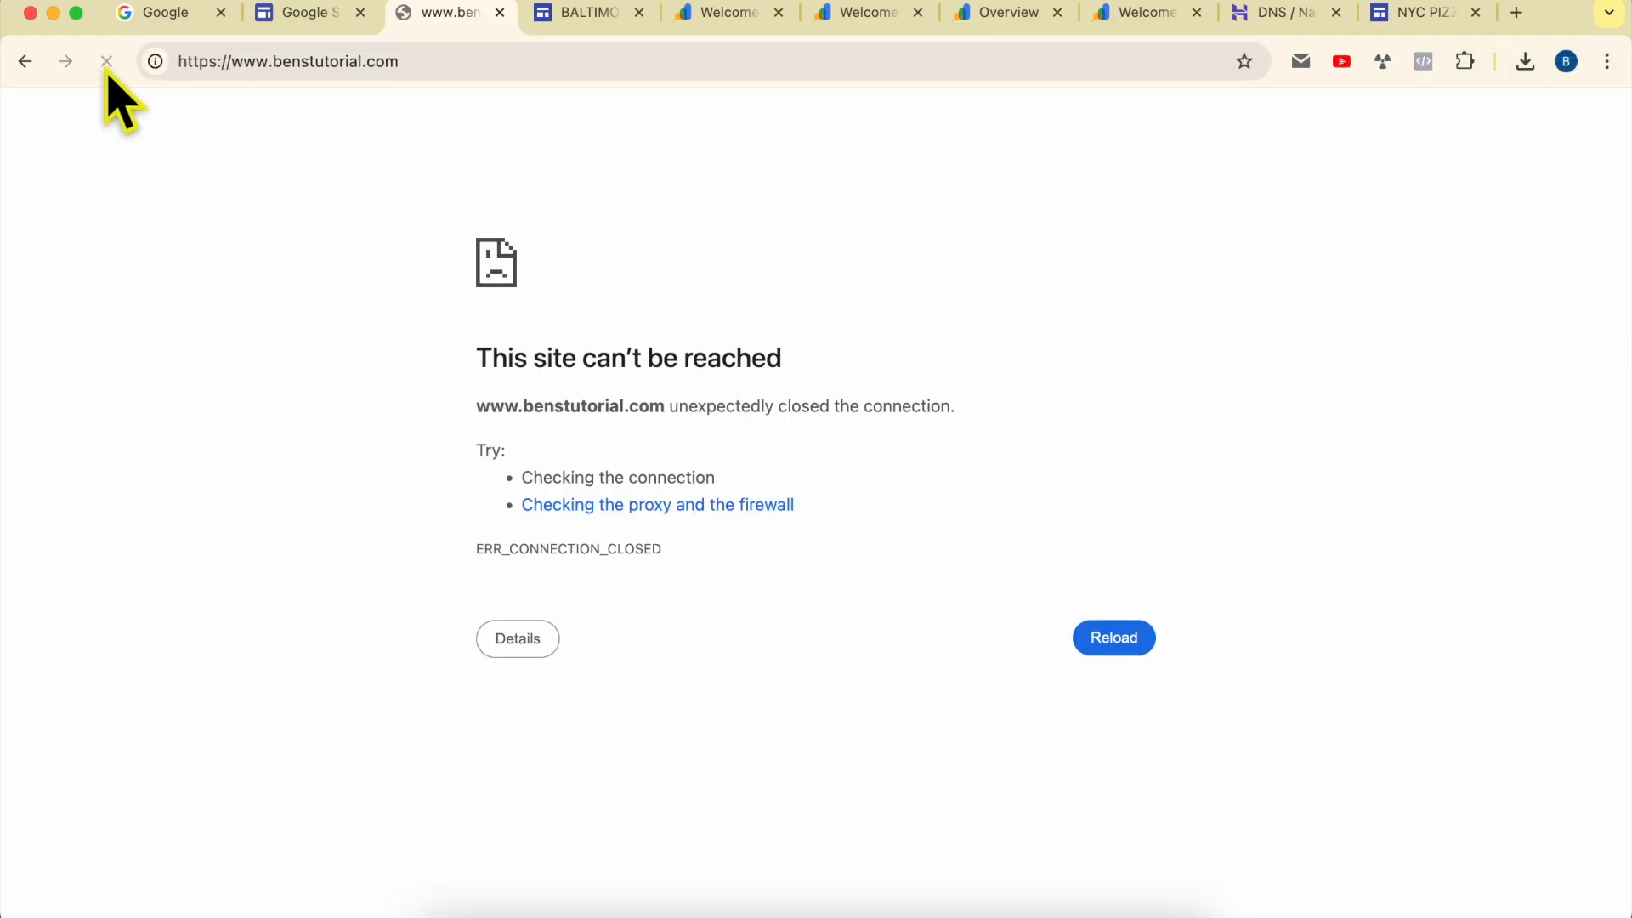
double_click(503, 558)
click(1109, 148)
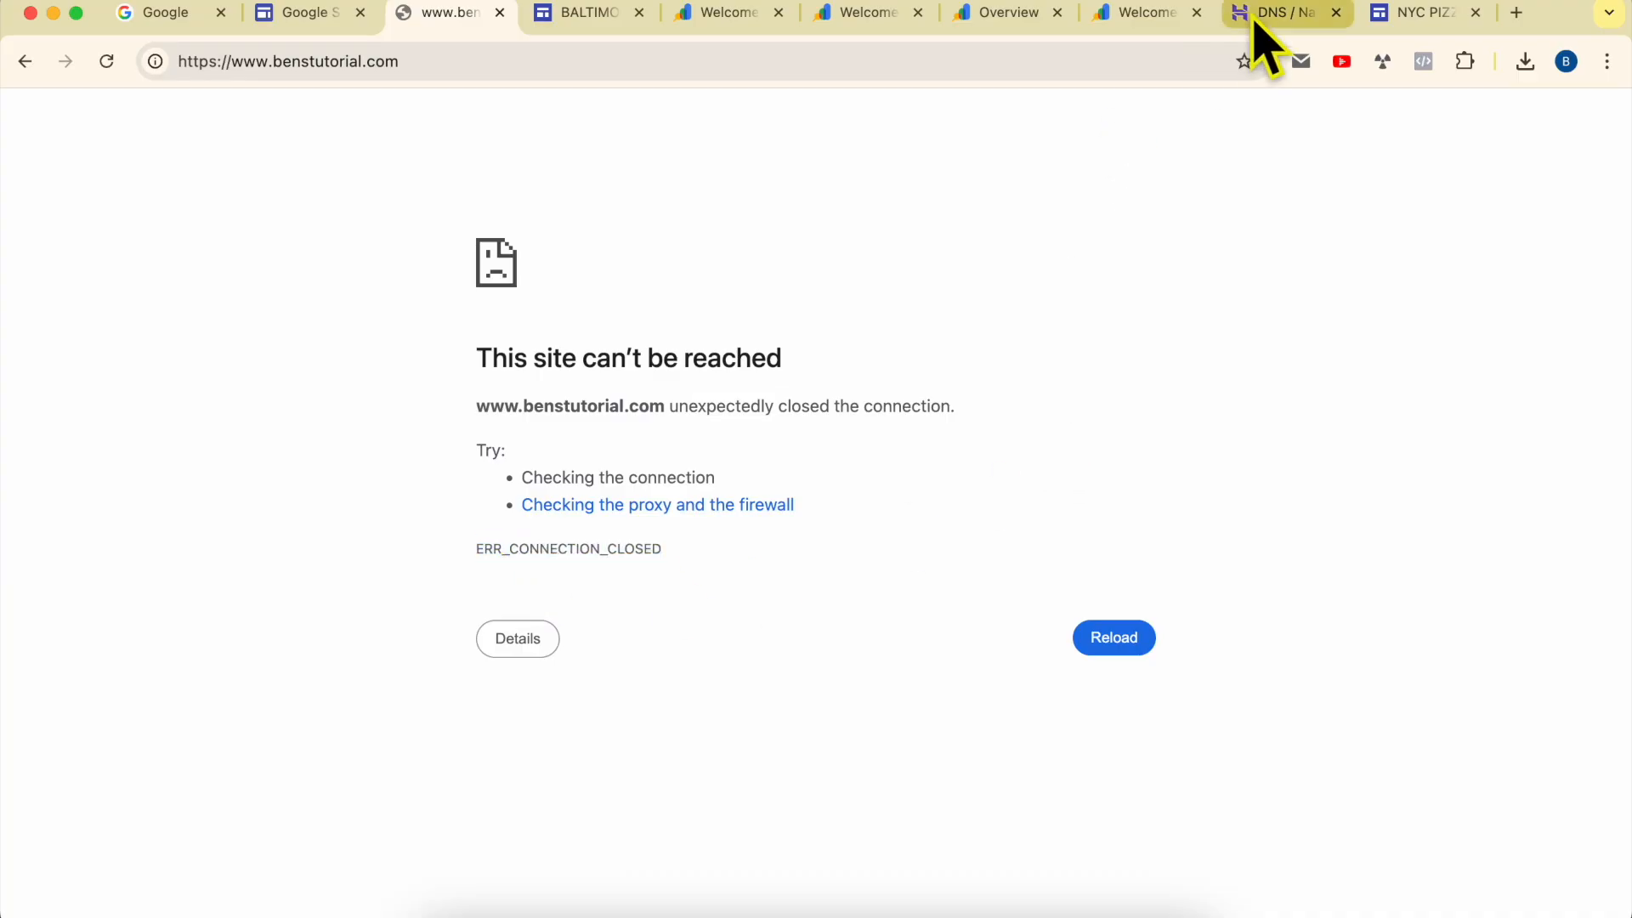
Step: Switch to the Hostinger DNS page and look over the section for managing DNS records
click(1260, 39)
scroll(875, 684, down, 3)
scroll(844, 685, up, 5)
drag(521, 435, 654, 432)
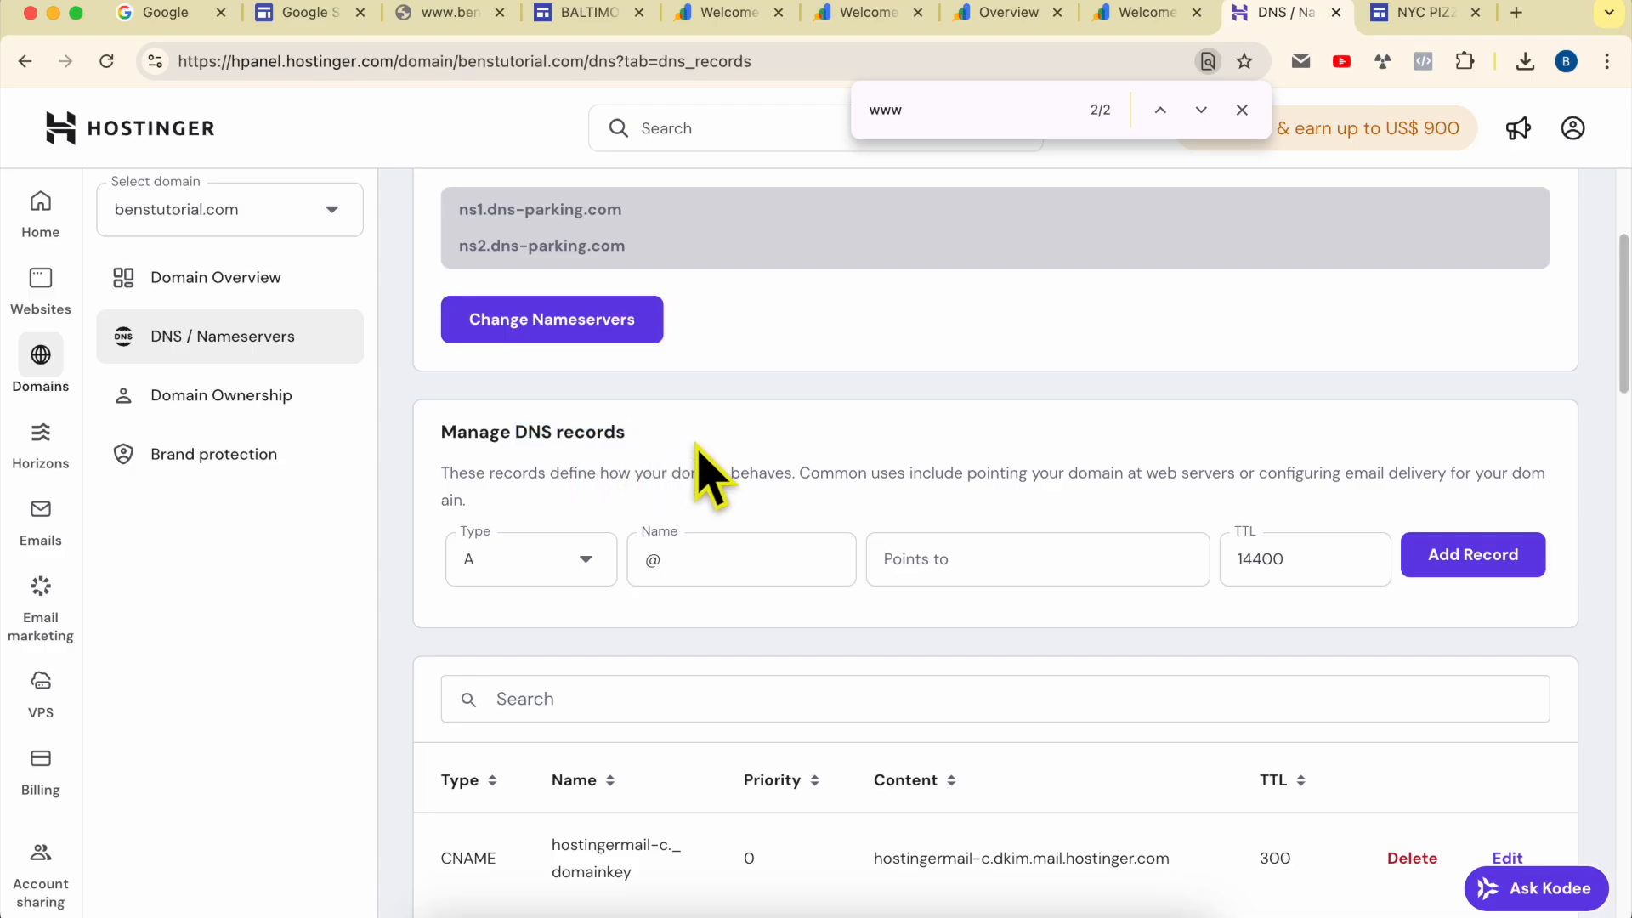
Step: Go back to Google Sites, open the recent Restaurant site and show its custom domain settings
click(436, 15)
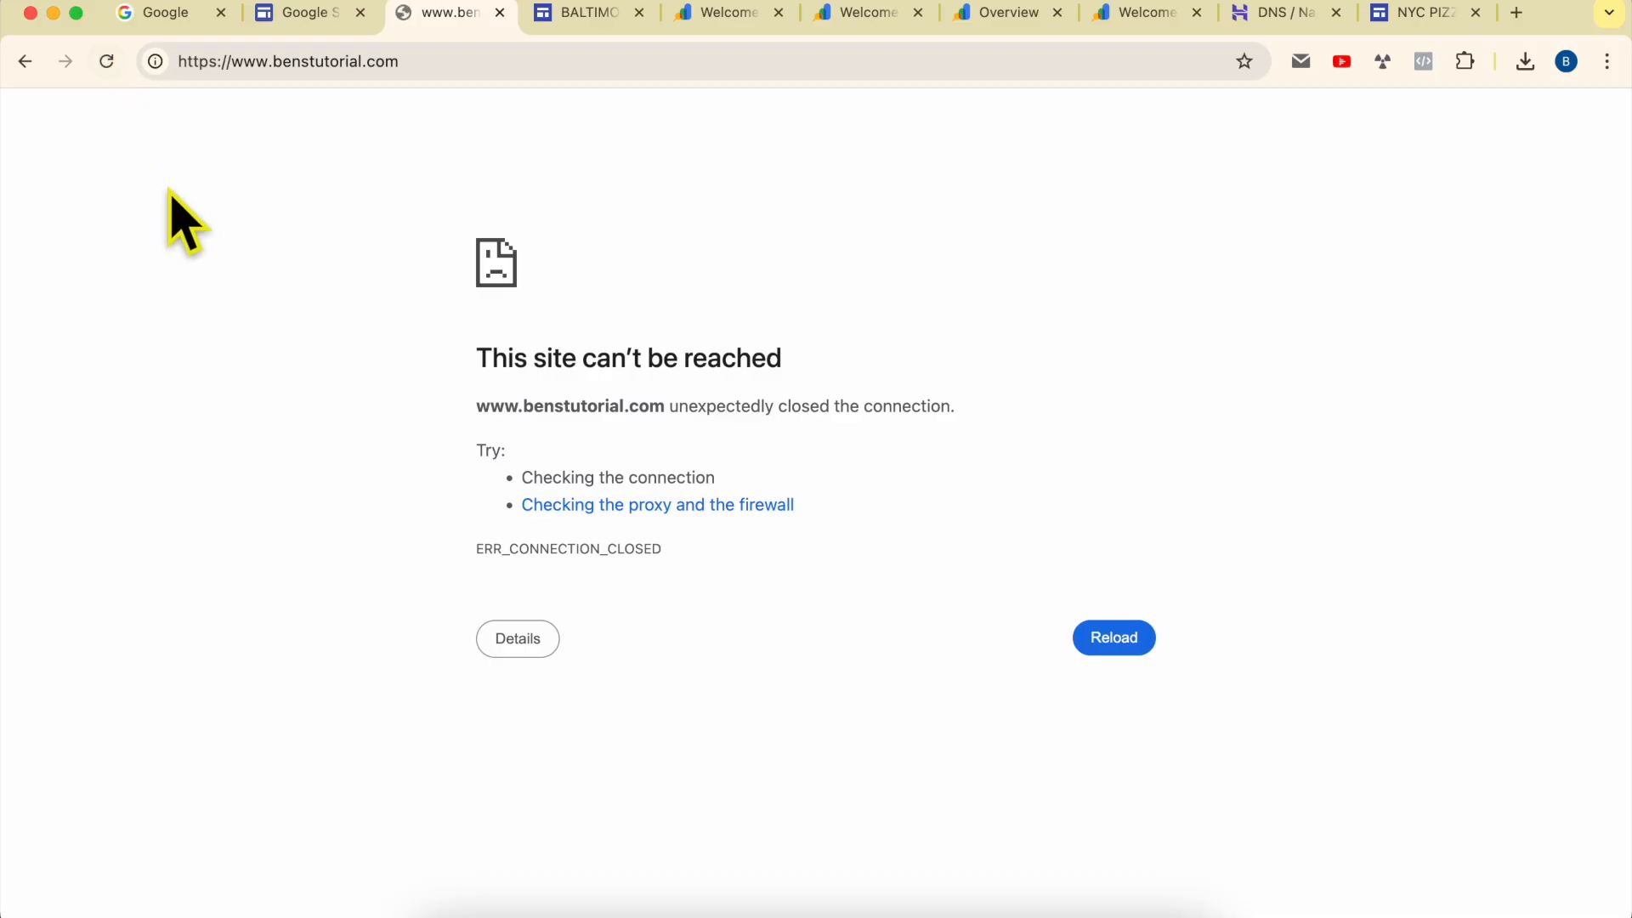
click(25, 61)
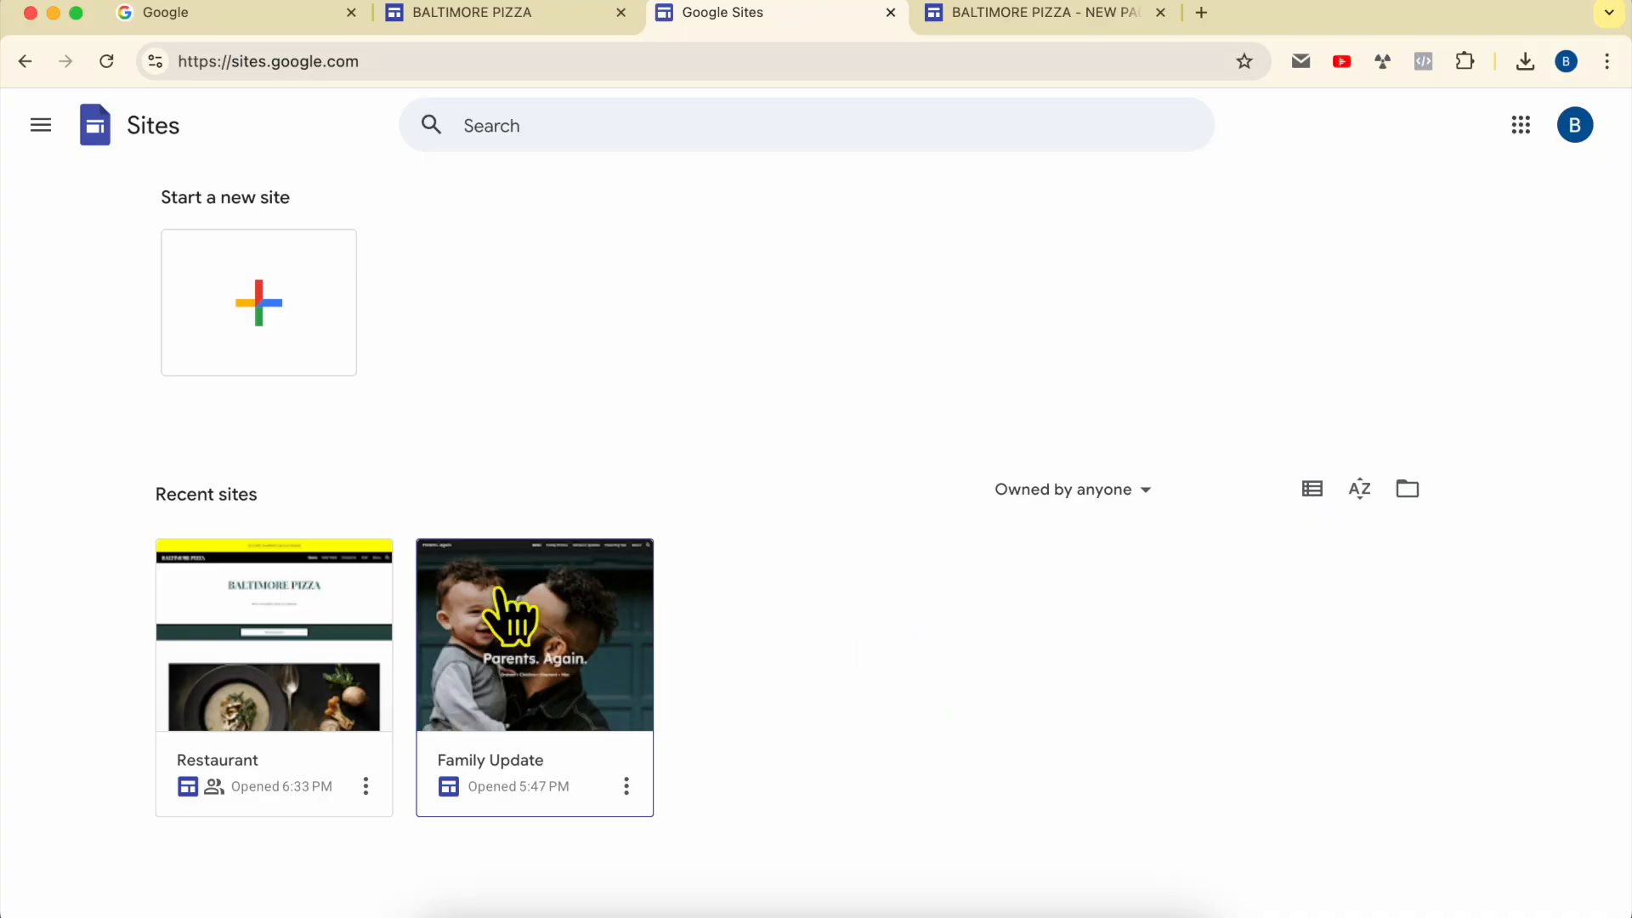
click(269, 605)
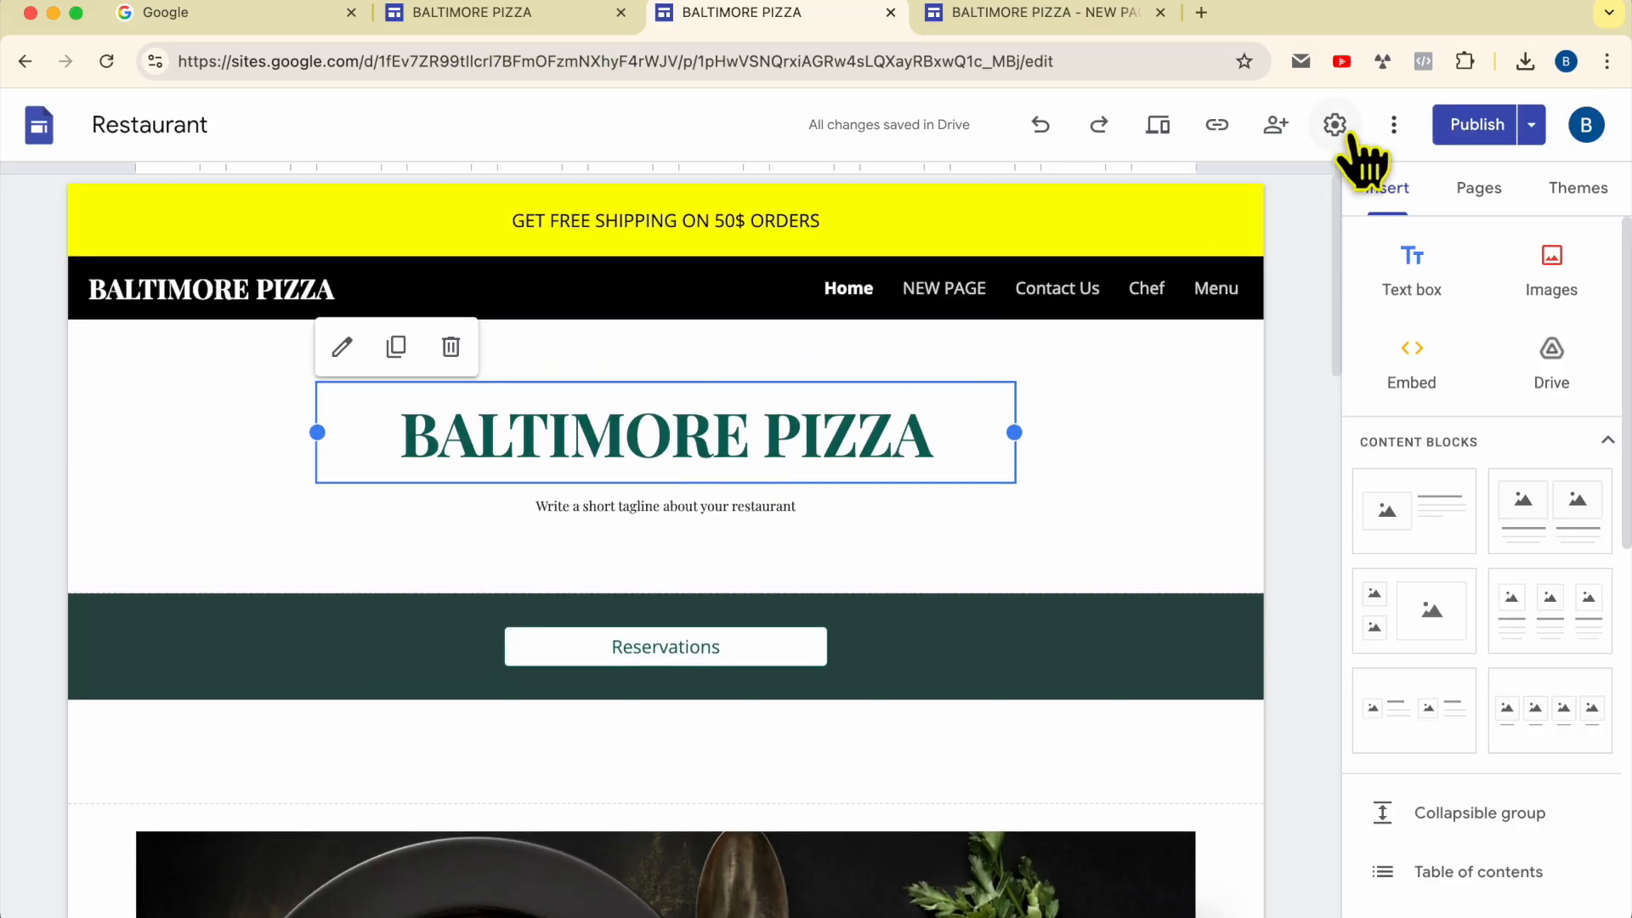
click(1336, 126)
click(571, 551)
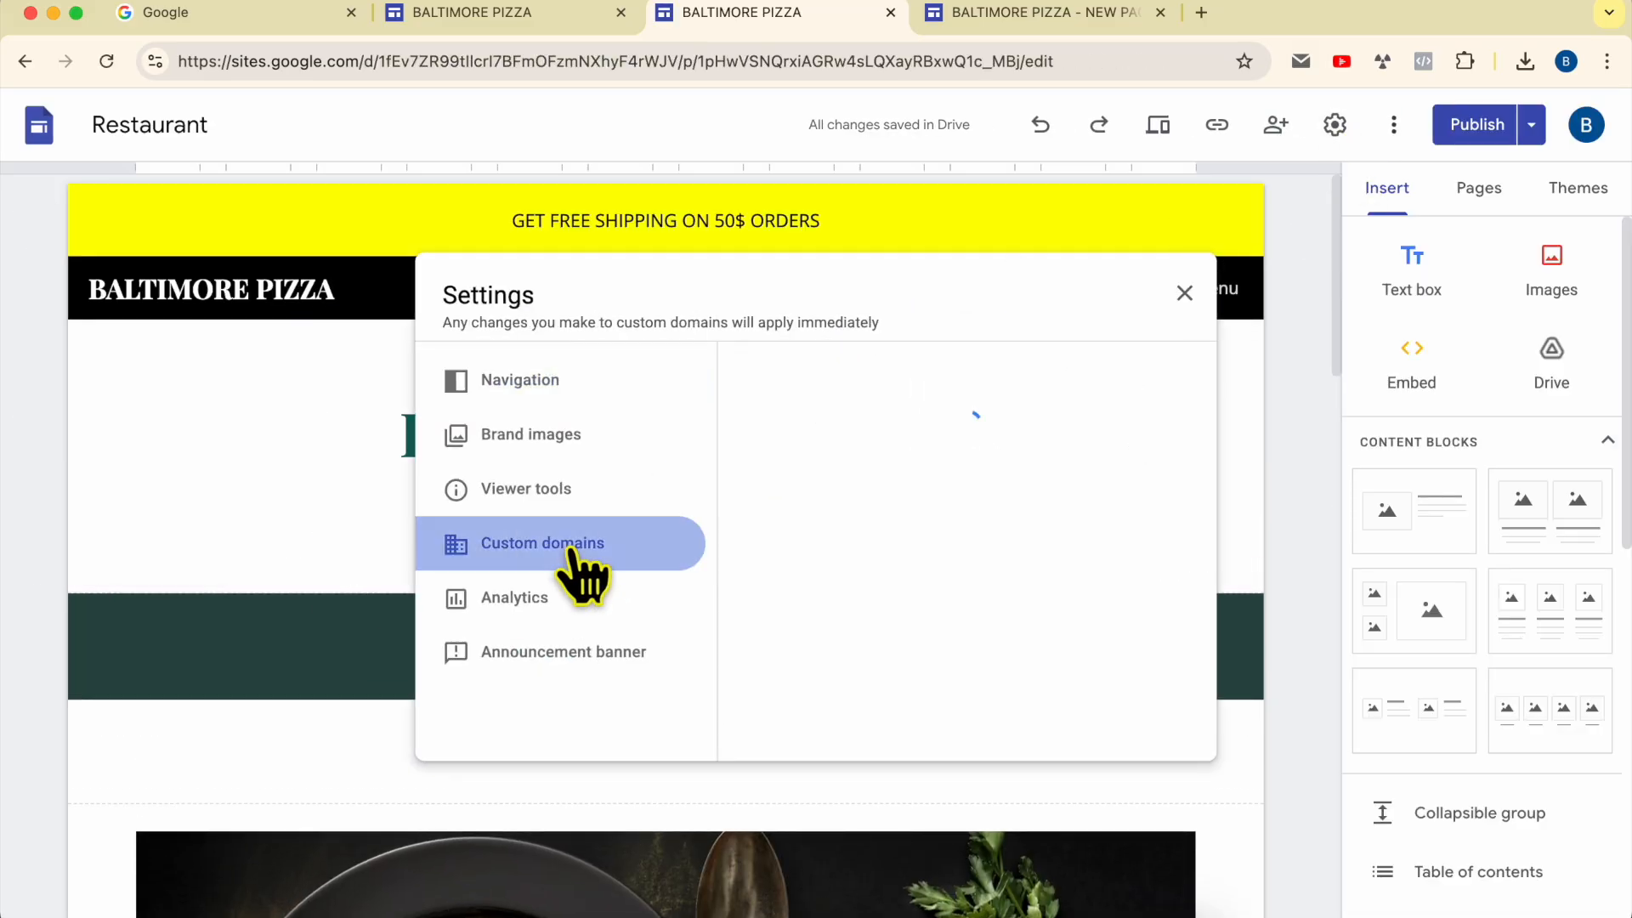
double_click(855, 440)
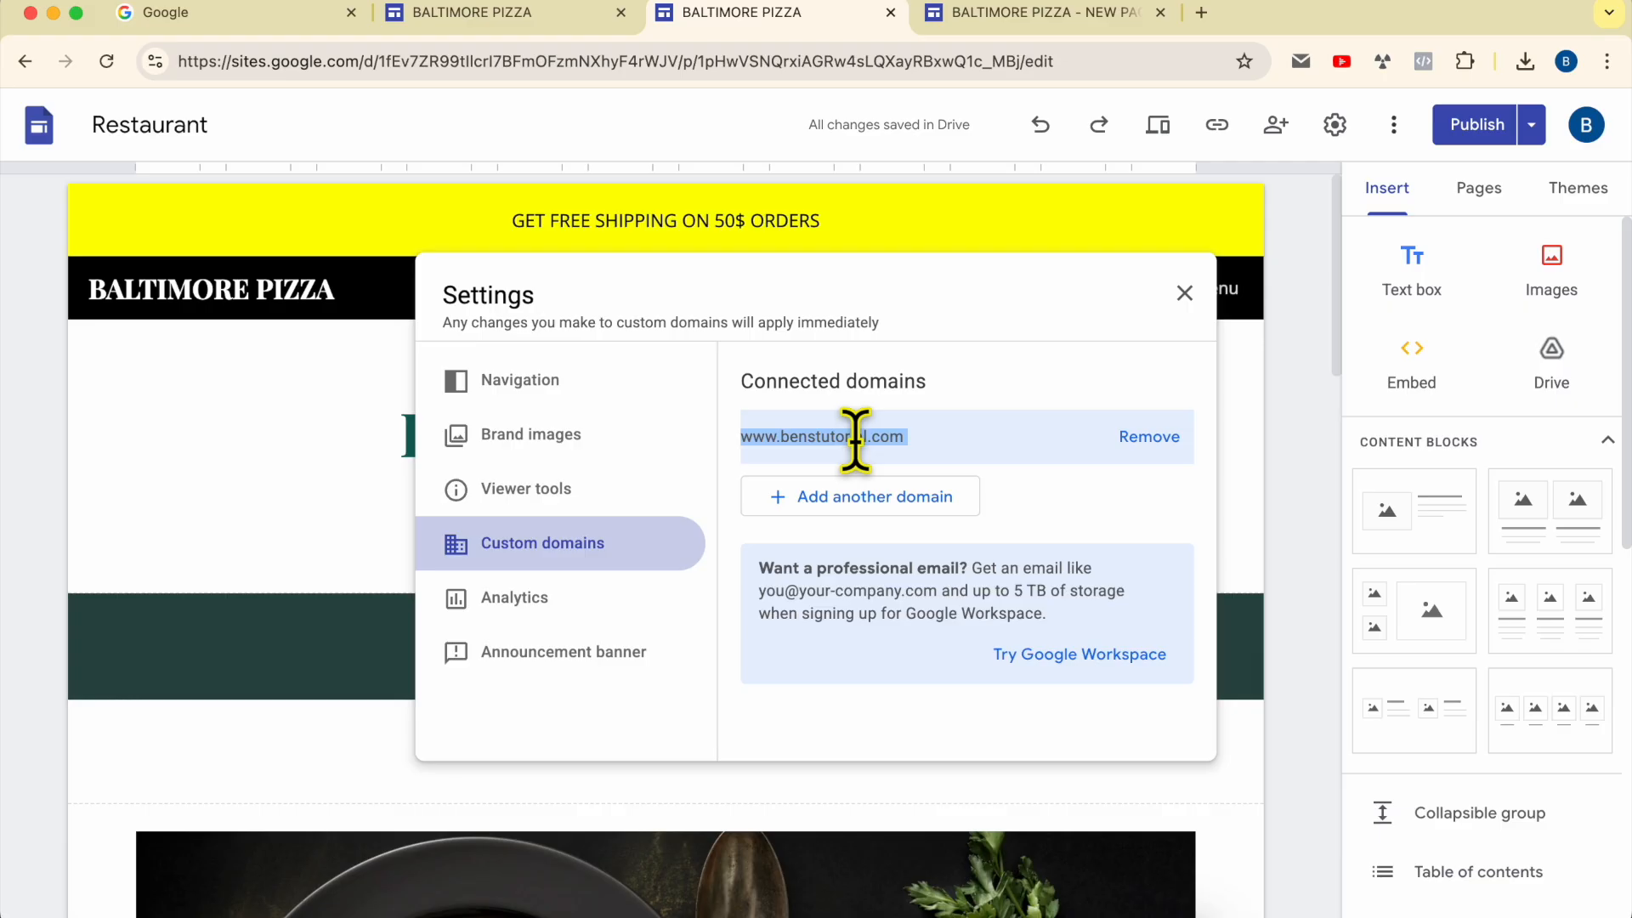
right_click(855, 439)
key(Escape)
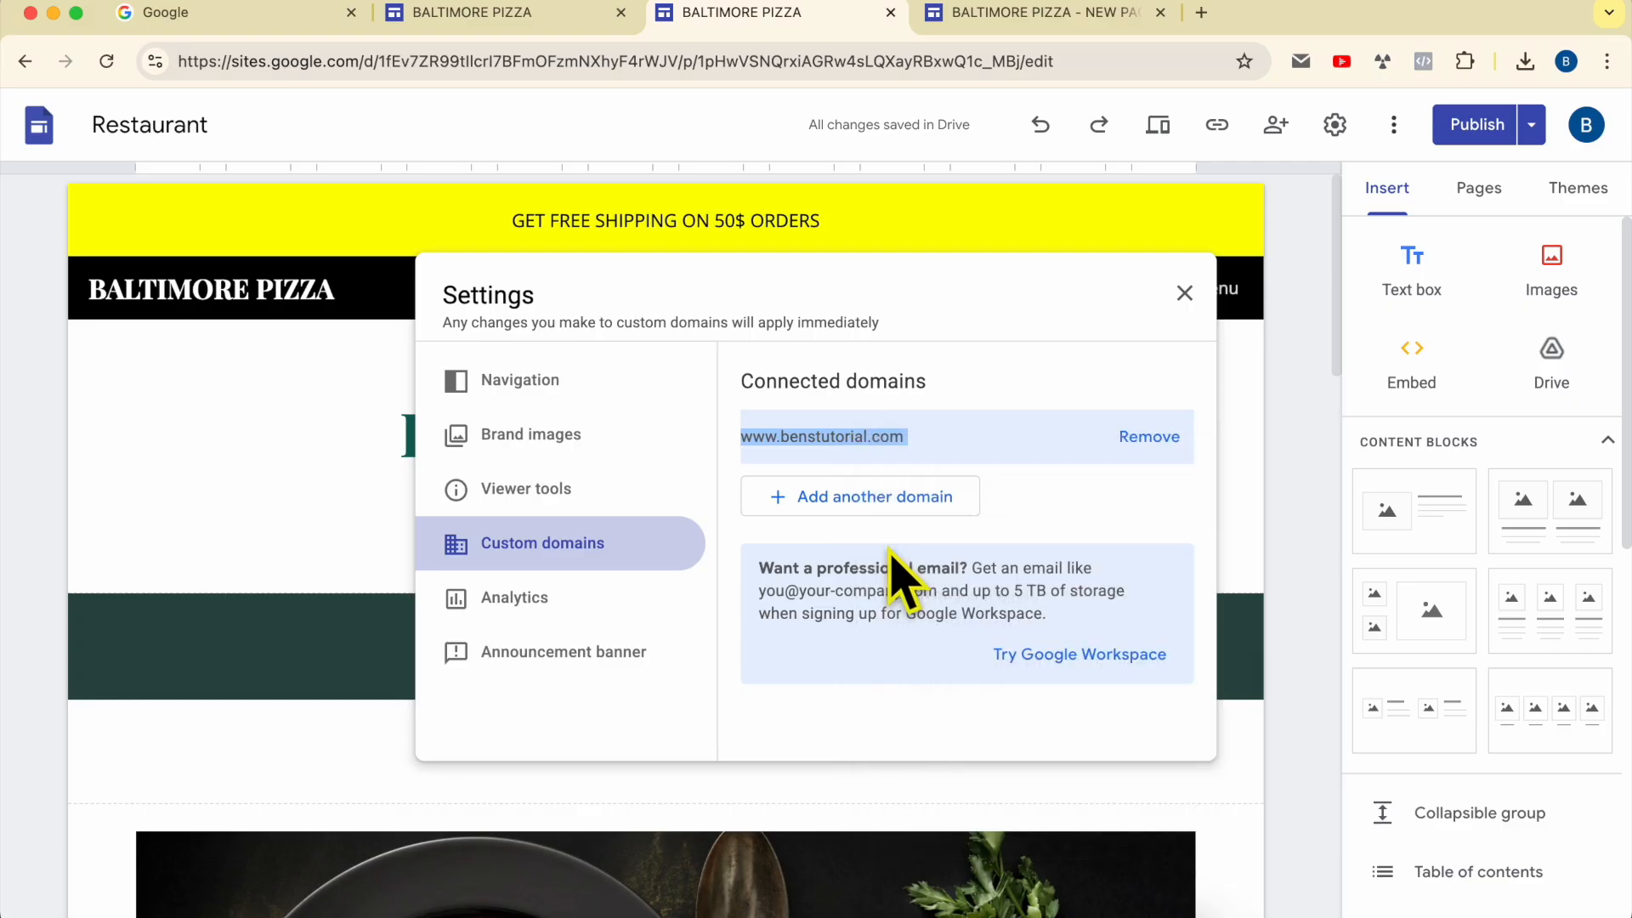
drag(441, 56, 26, 55)
click(332, 467)
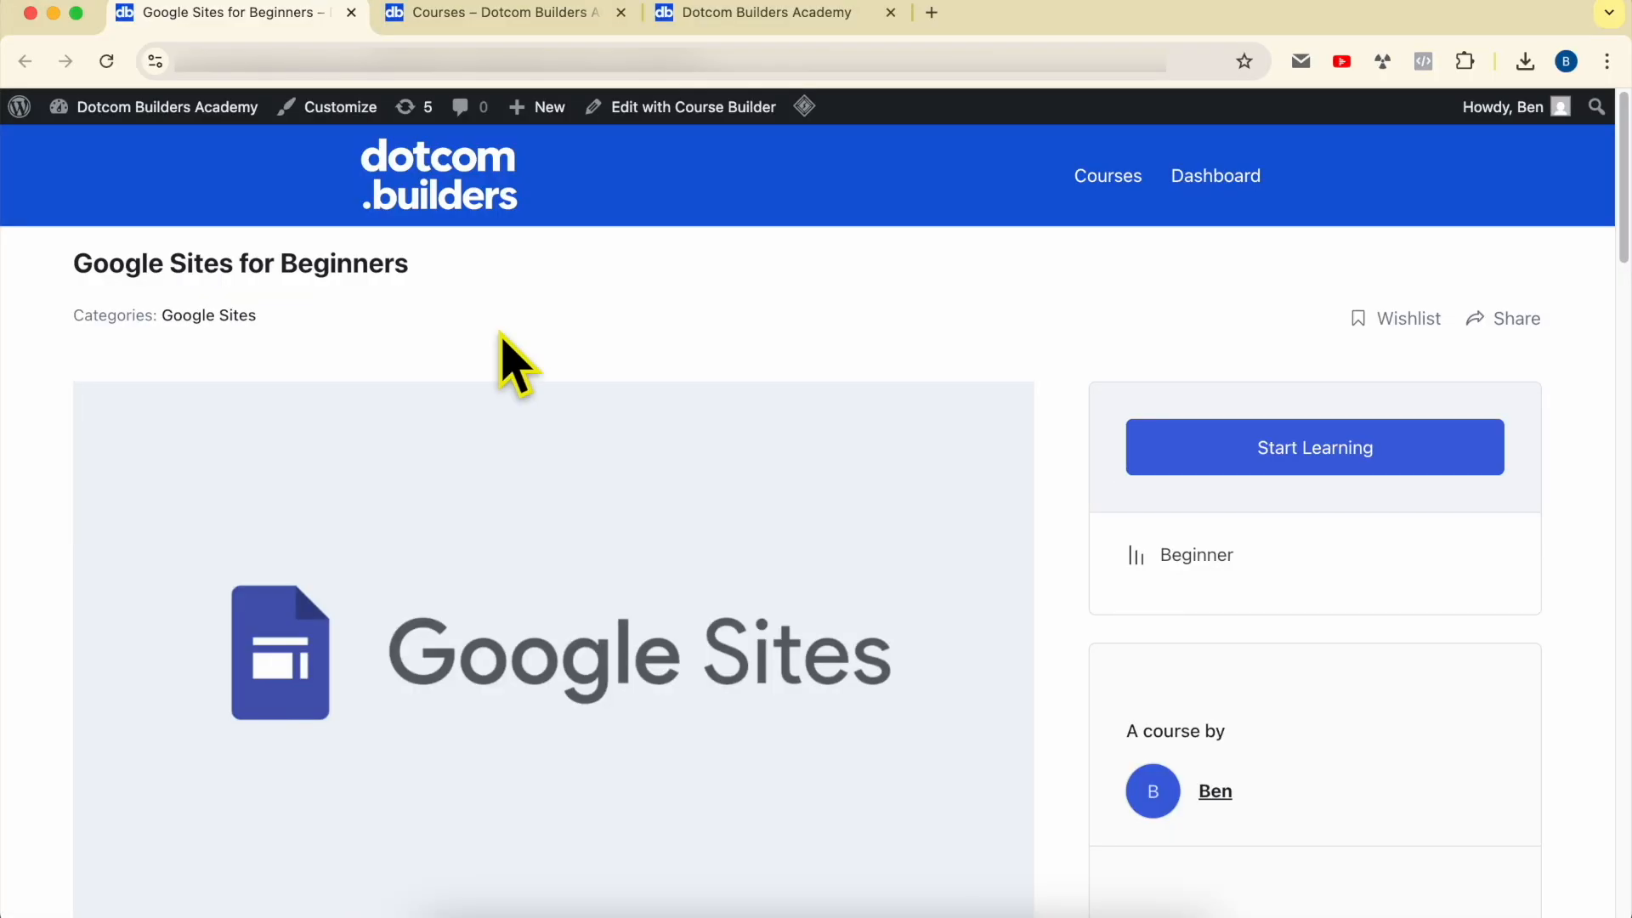
Step: Look over the Google Sites for Beginners course page and its lessons on website setup, pages and navigation
drag(71, 264, 484, 262)
click(565, 274)
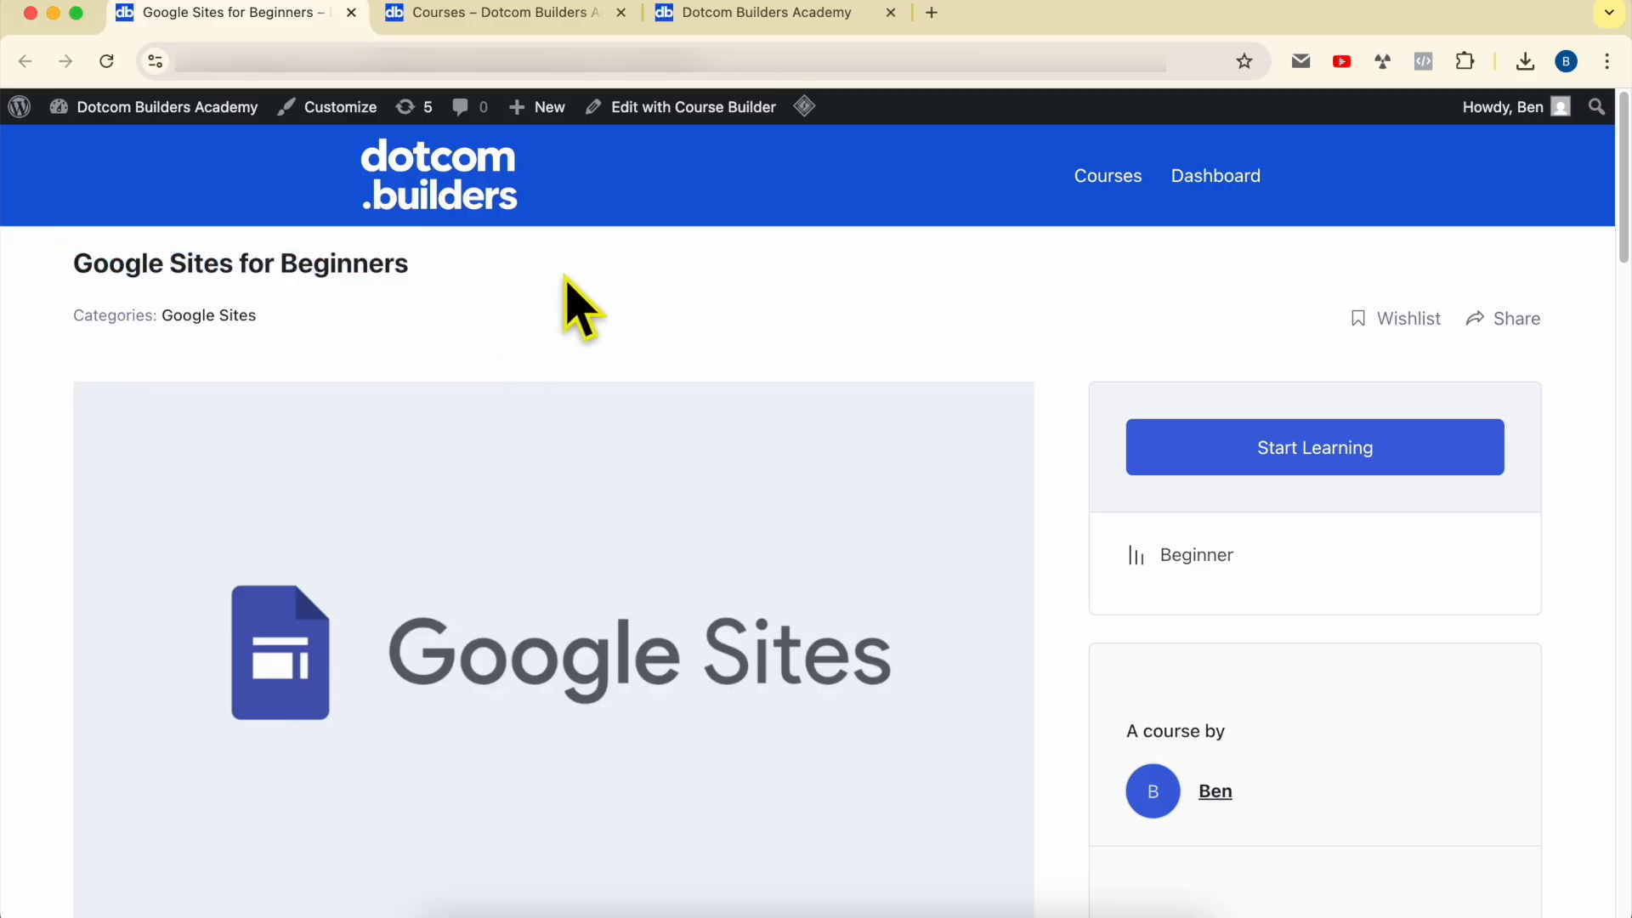
scroll(565, 276, down, 15)
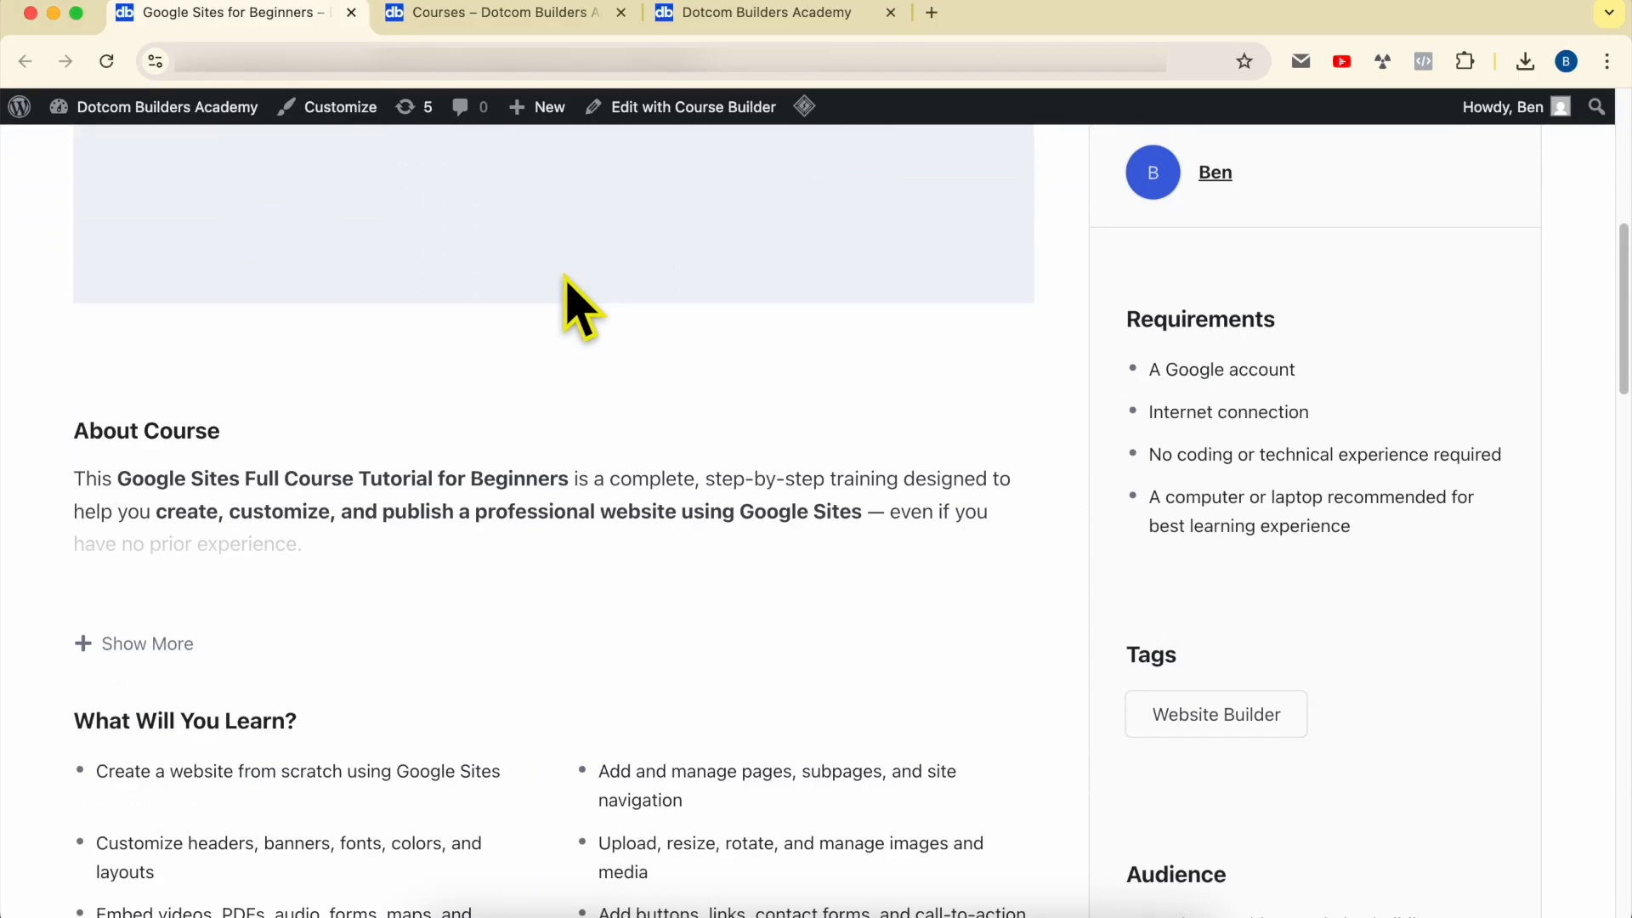
scroll(565, 276, down, 3)
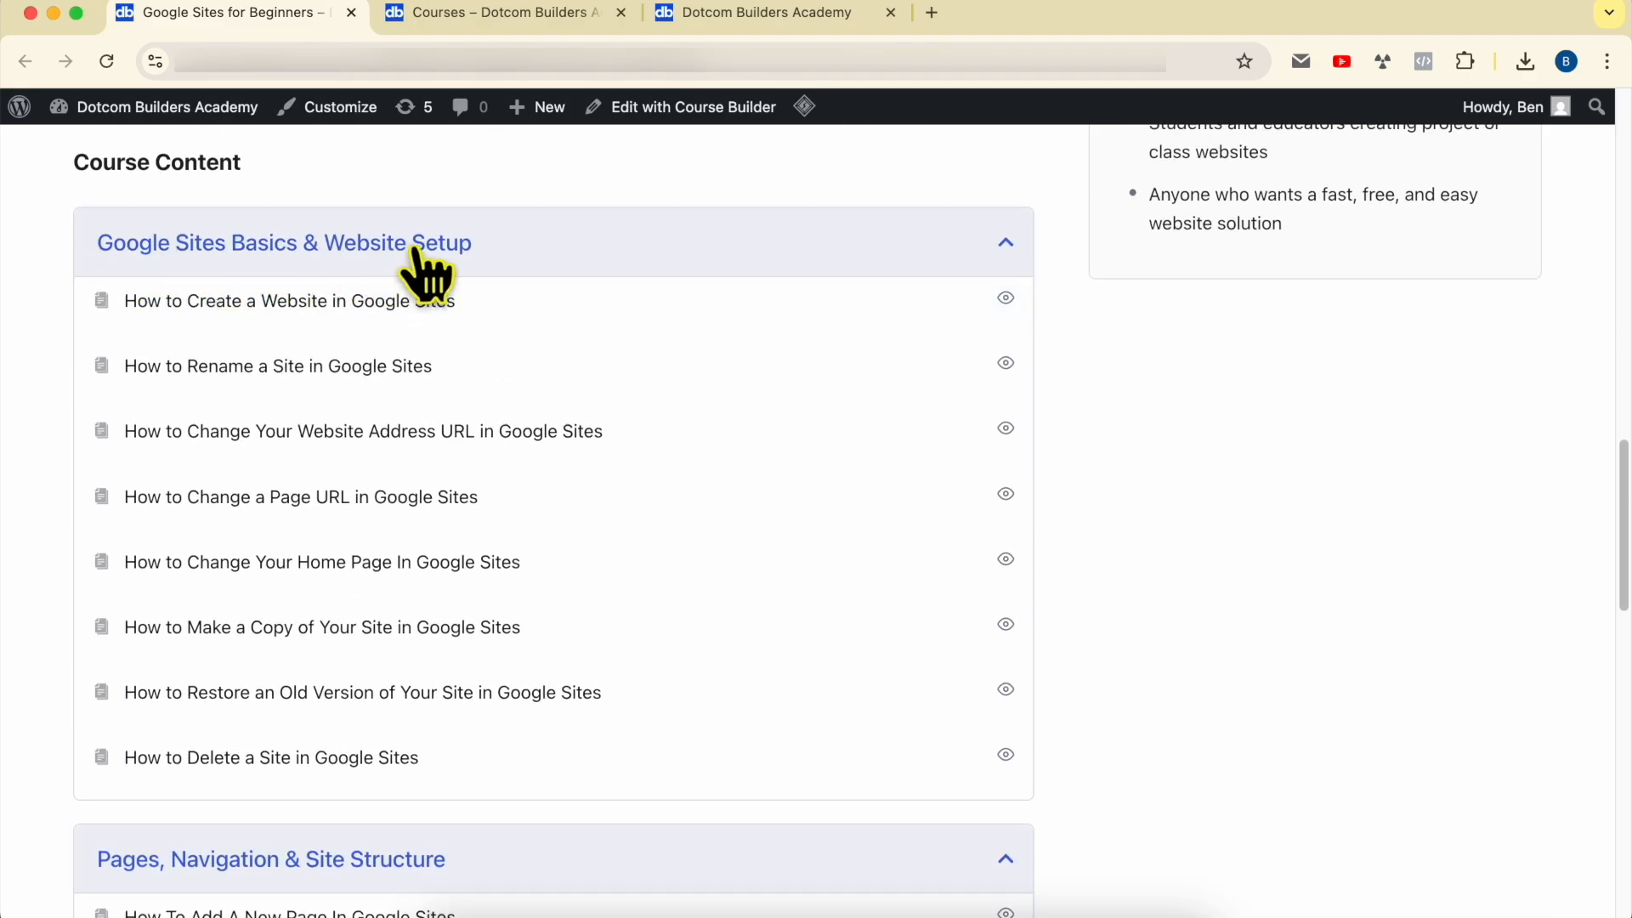
scroll(316, 586, down, 4)
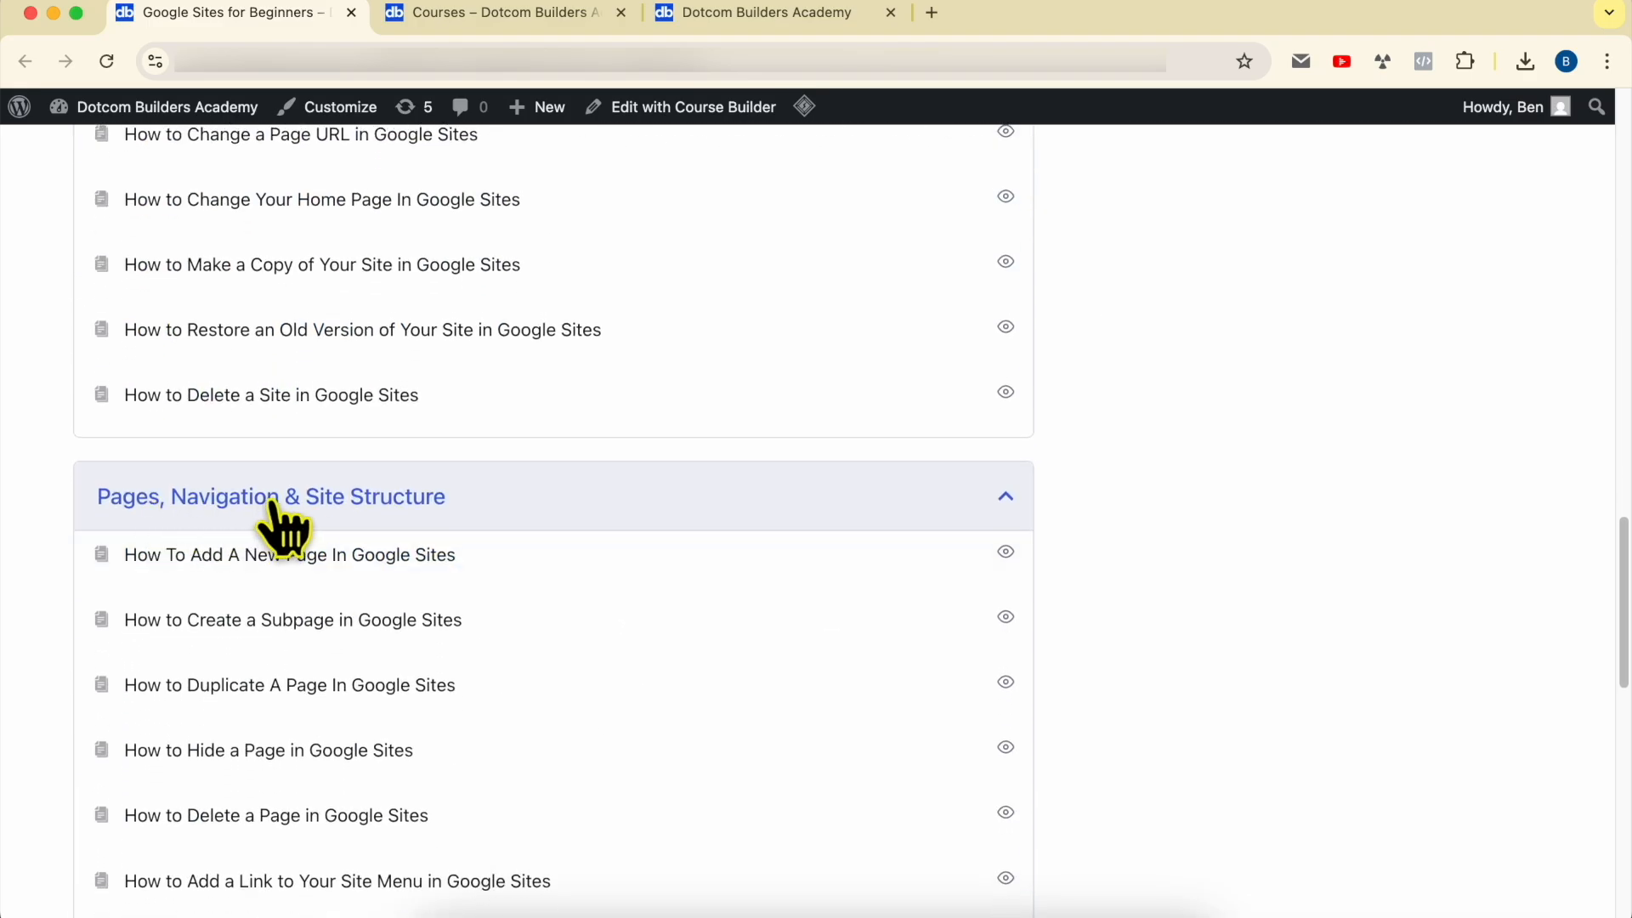
scroll(456, 521, down, 8)
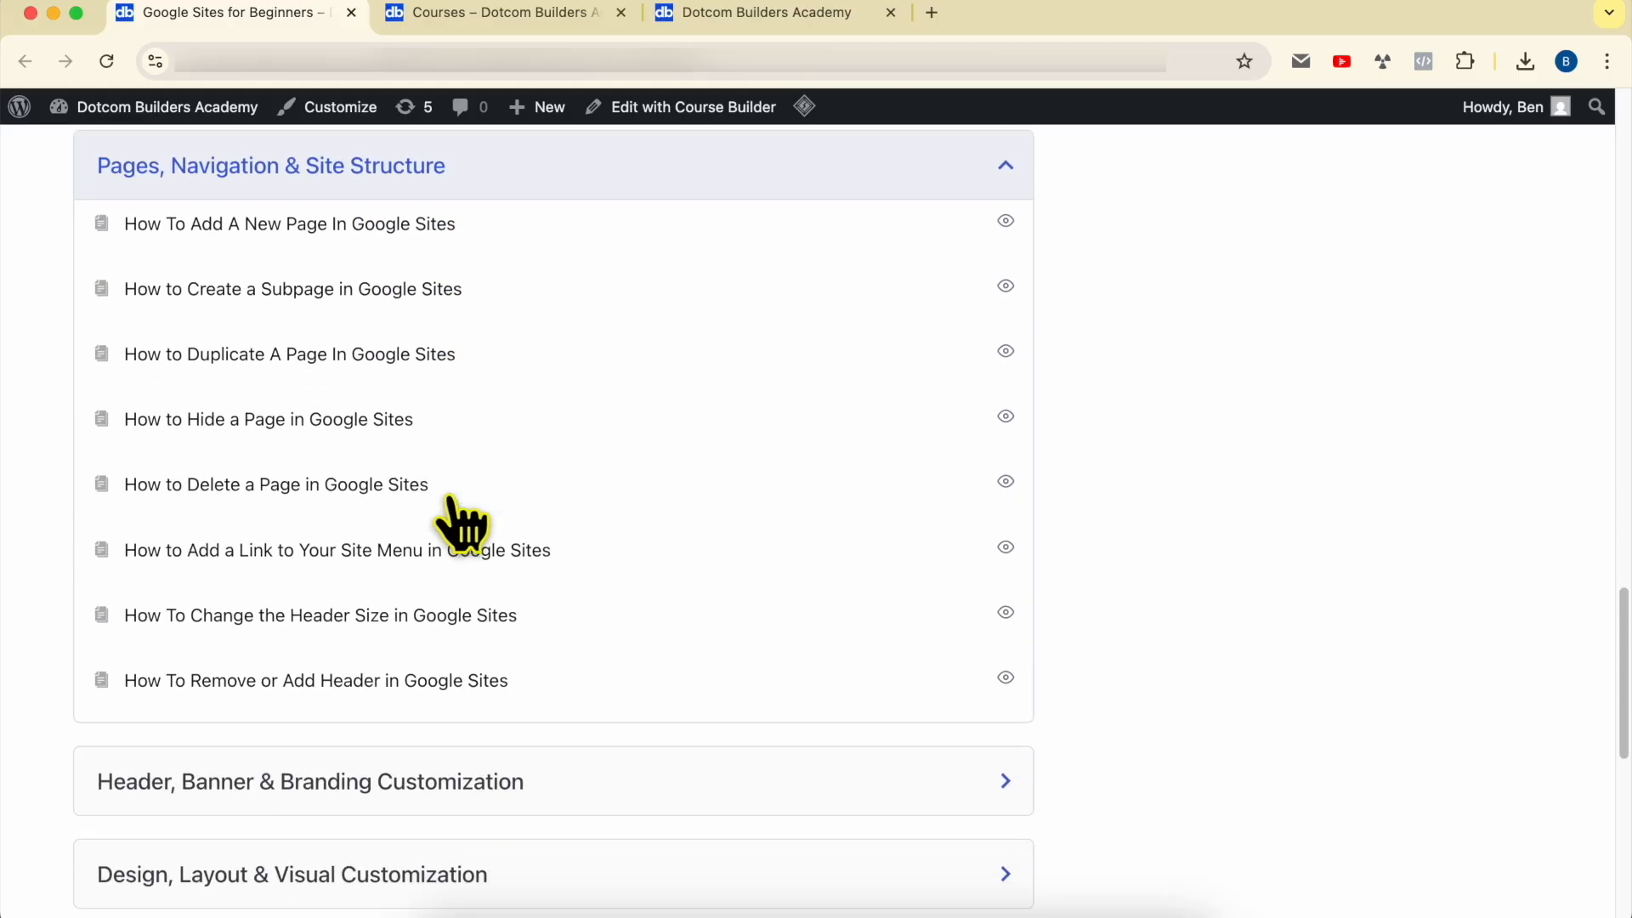
Step: Expand the course sections on header branding, visual customization and media content, and read through their lessons
click(165, 433)
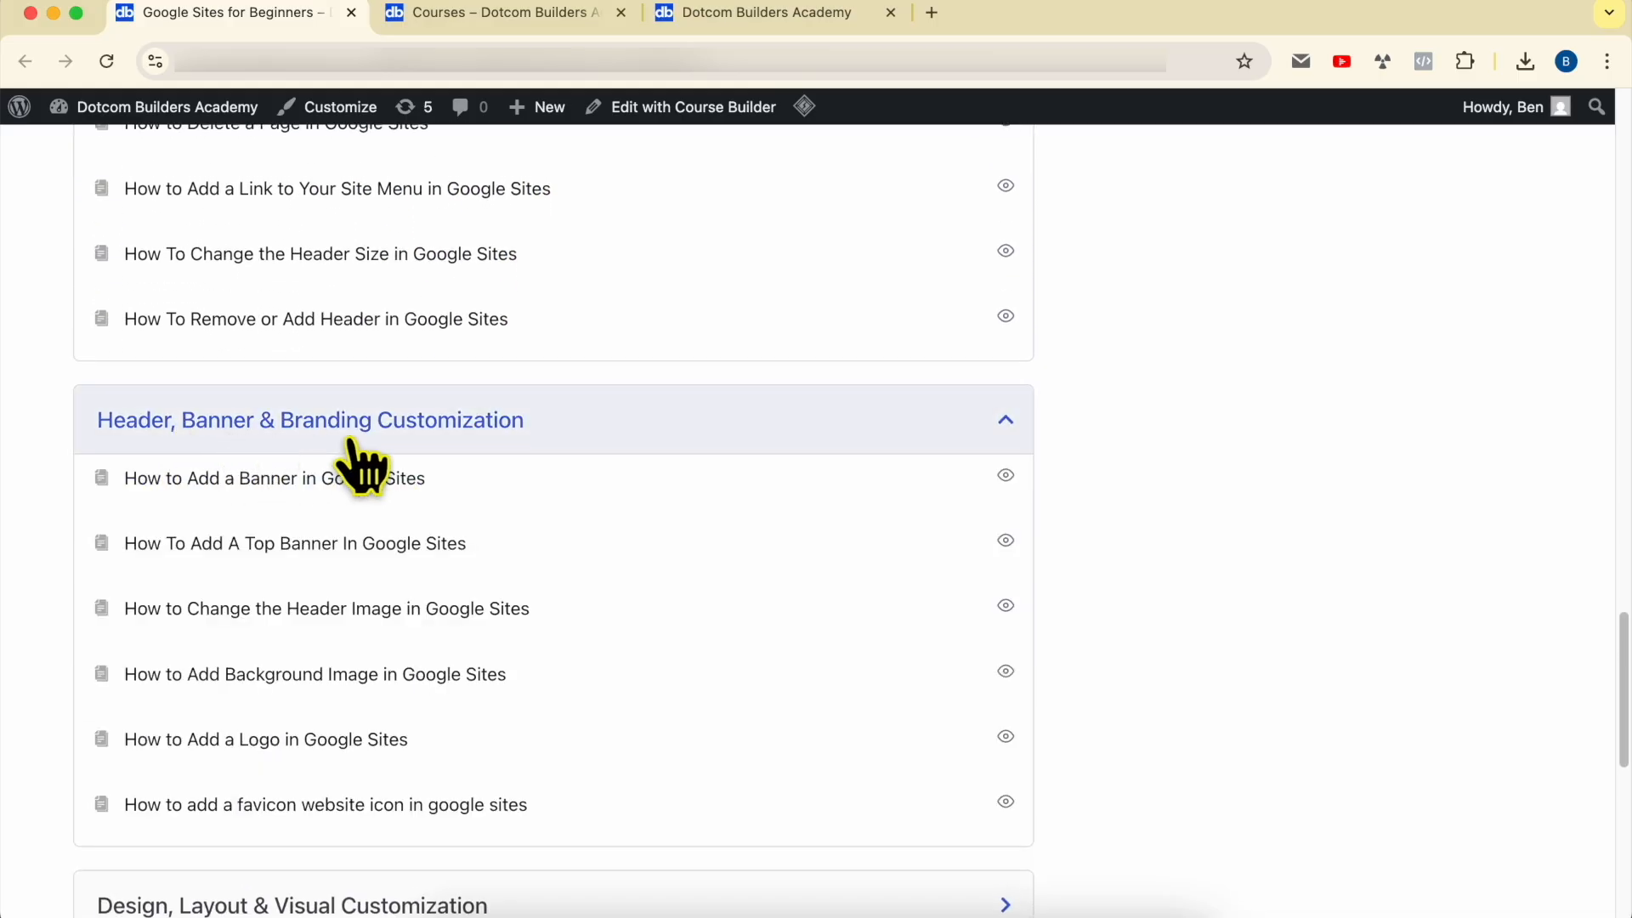
scroll(493, 463, down, 6)
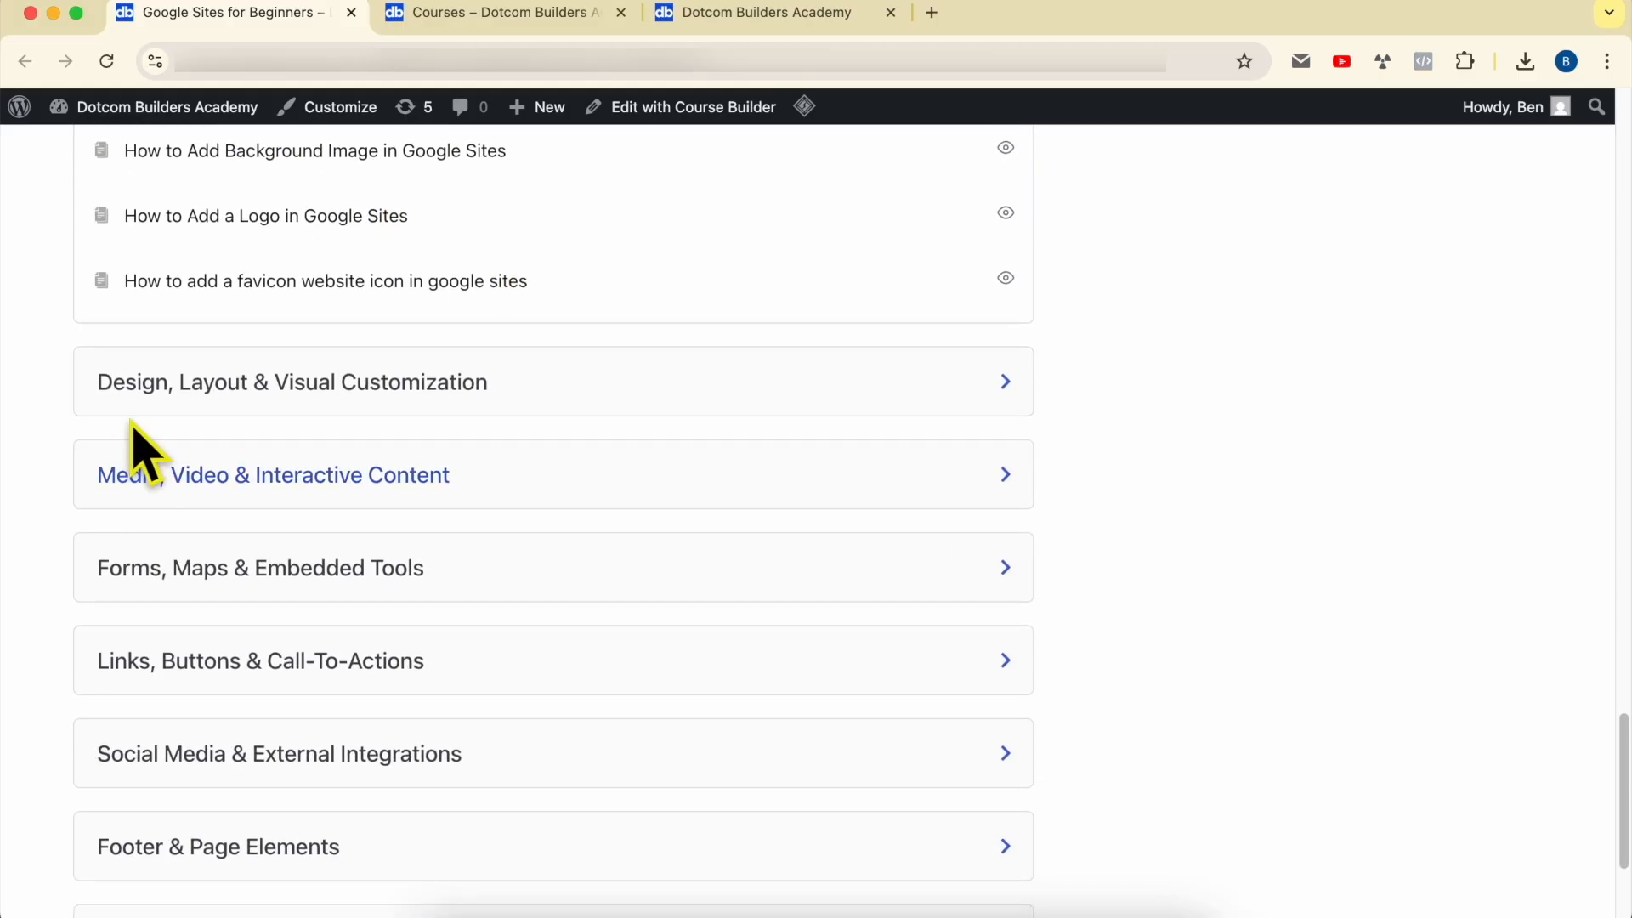
click(219, 416)
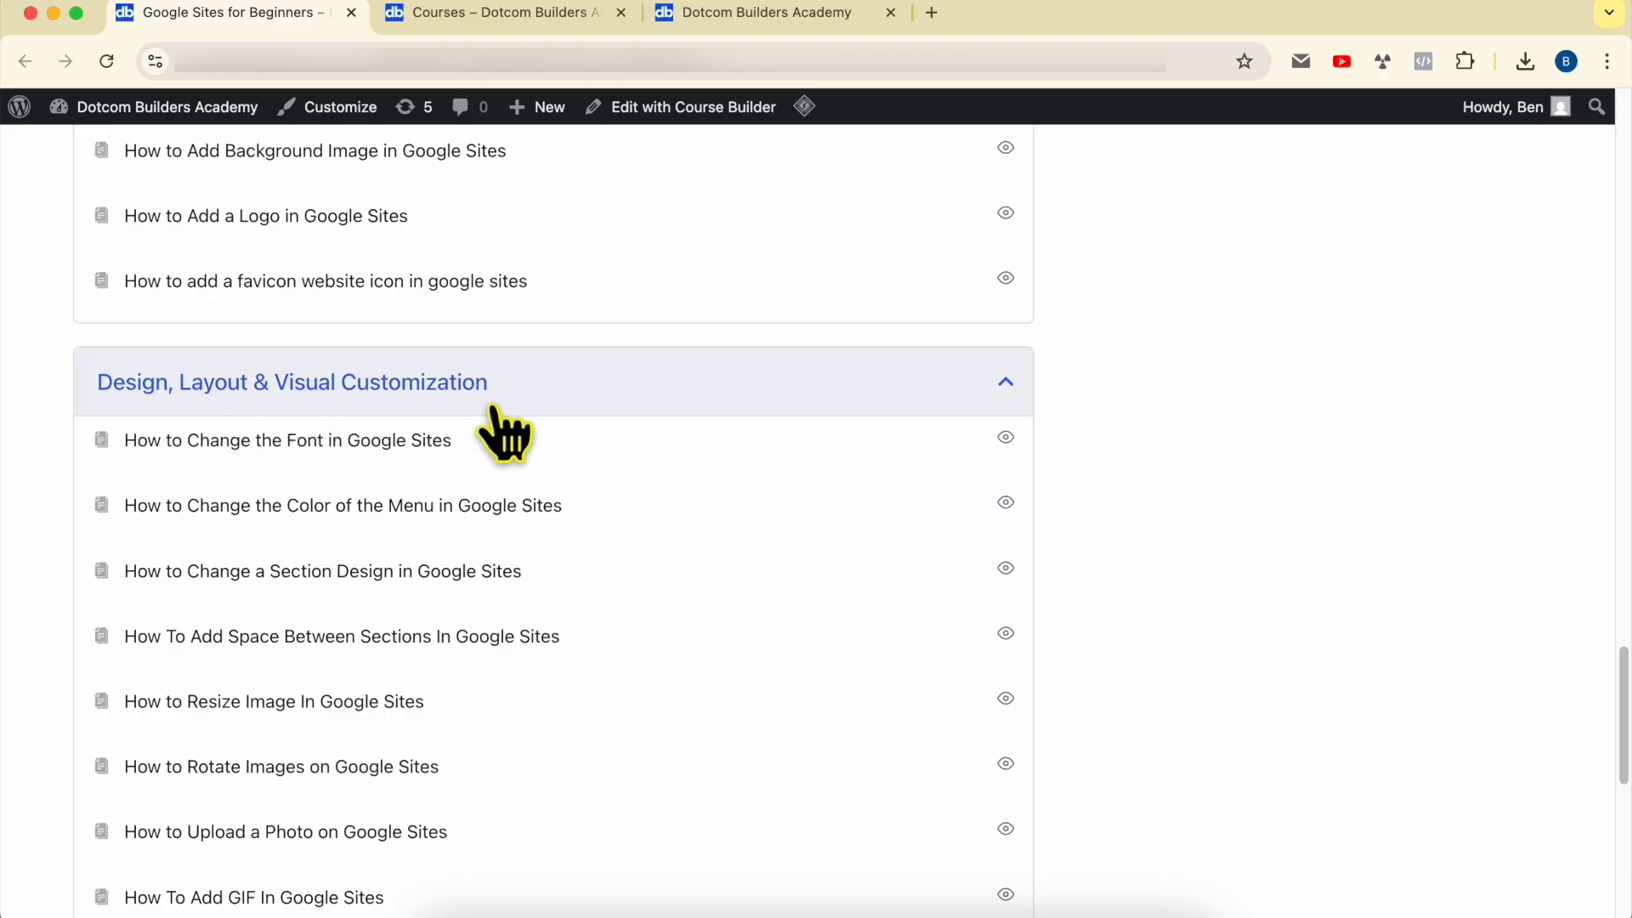
scroll(502, 433, down, 8)
click(236, 362)
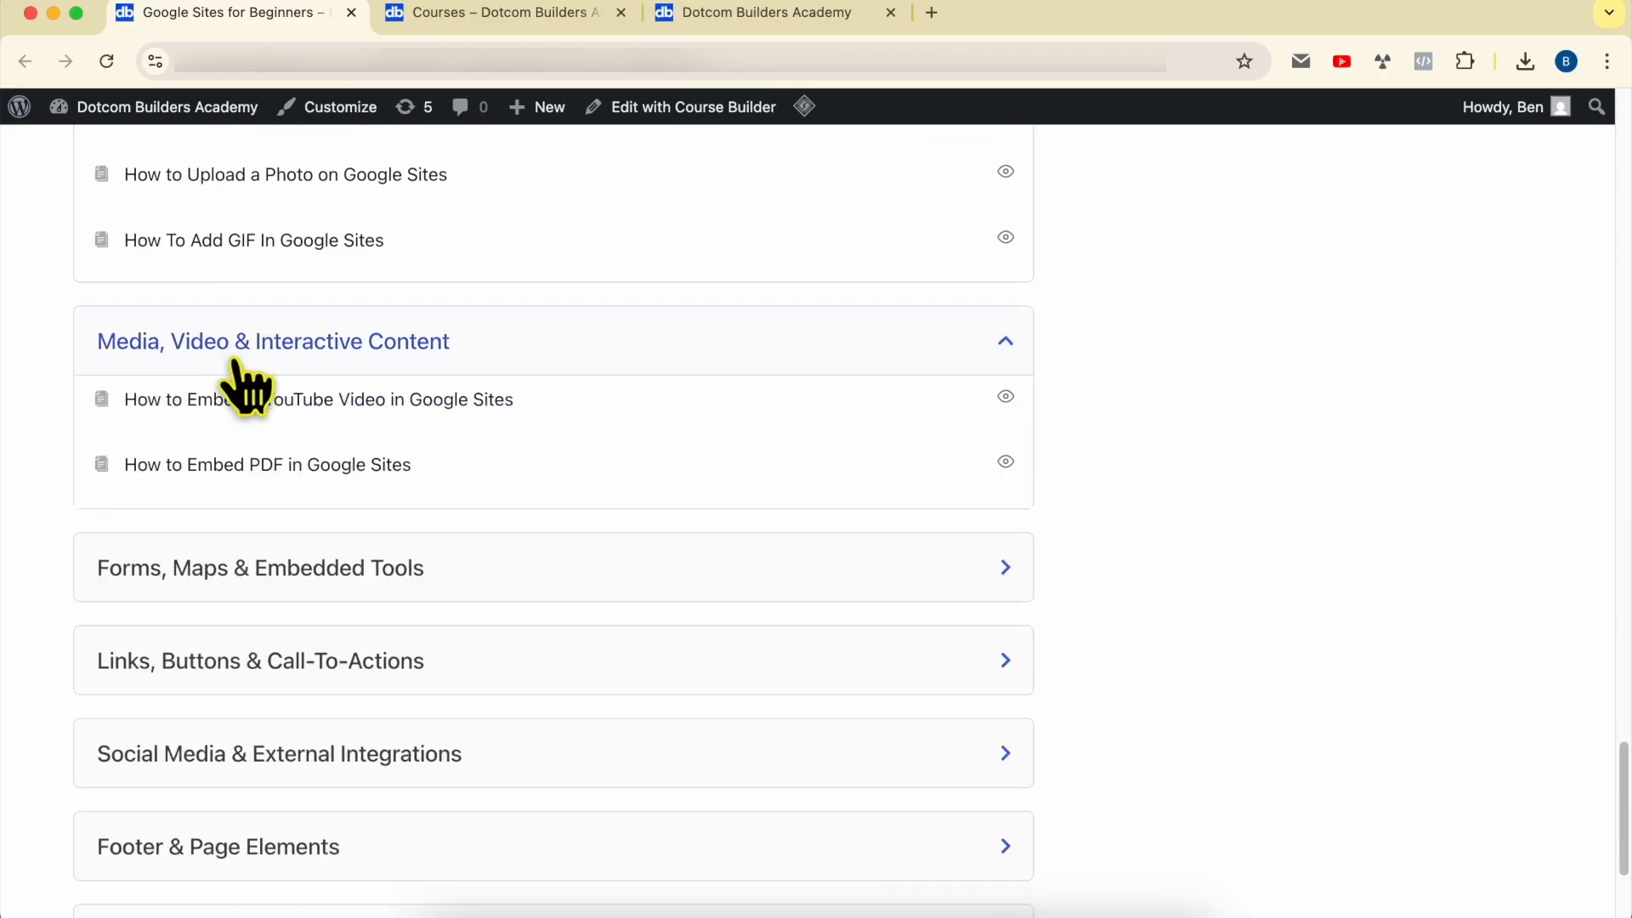
scroll(500, 347, down, 4)
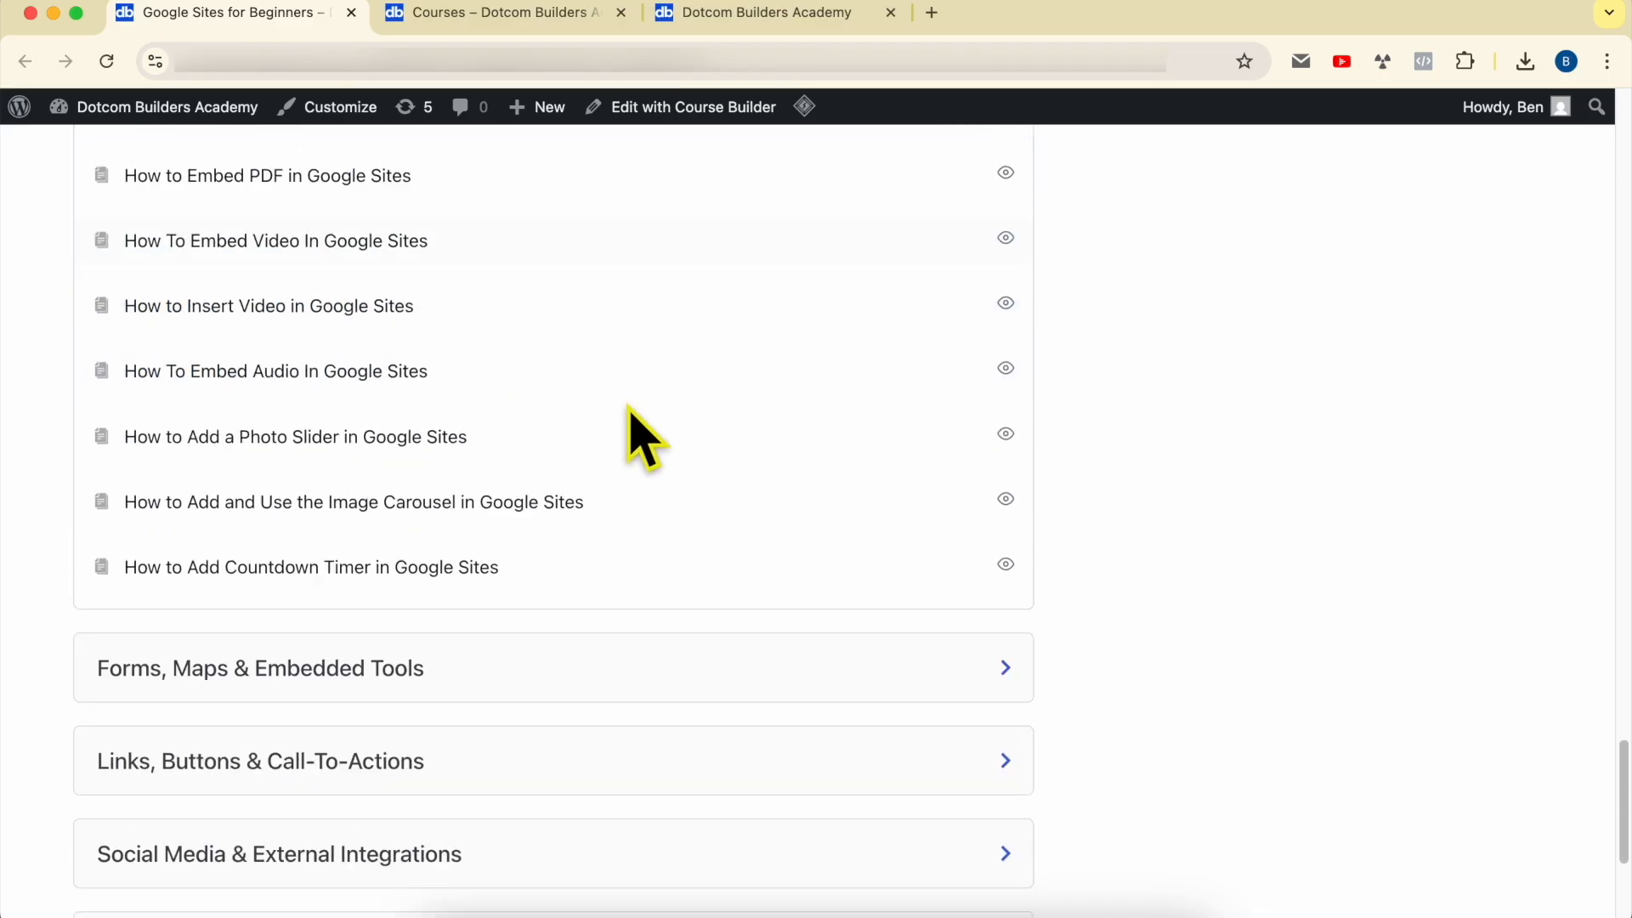
scroll(289, 306, up, 1)
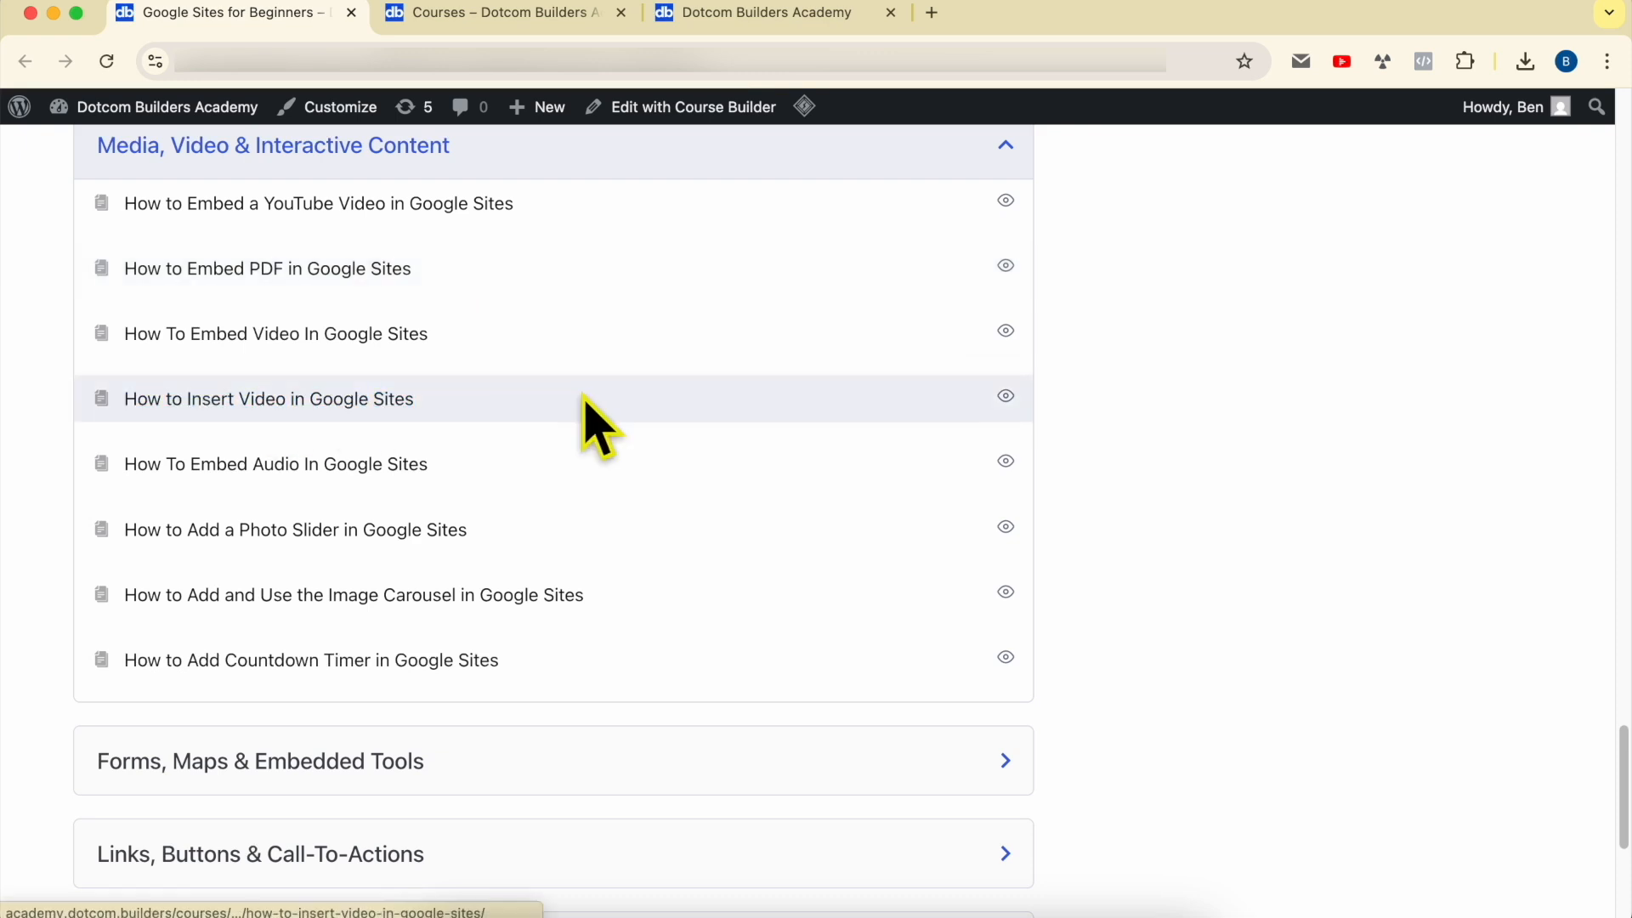
scroll(425, 486, down, 5)
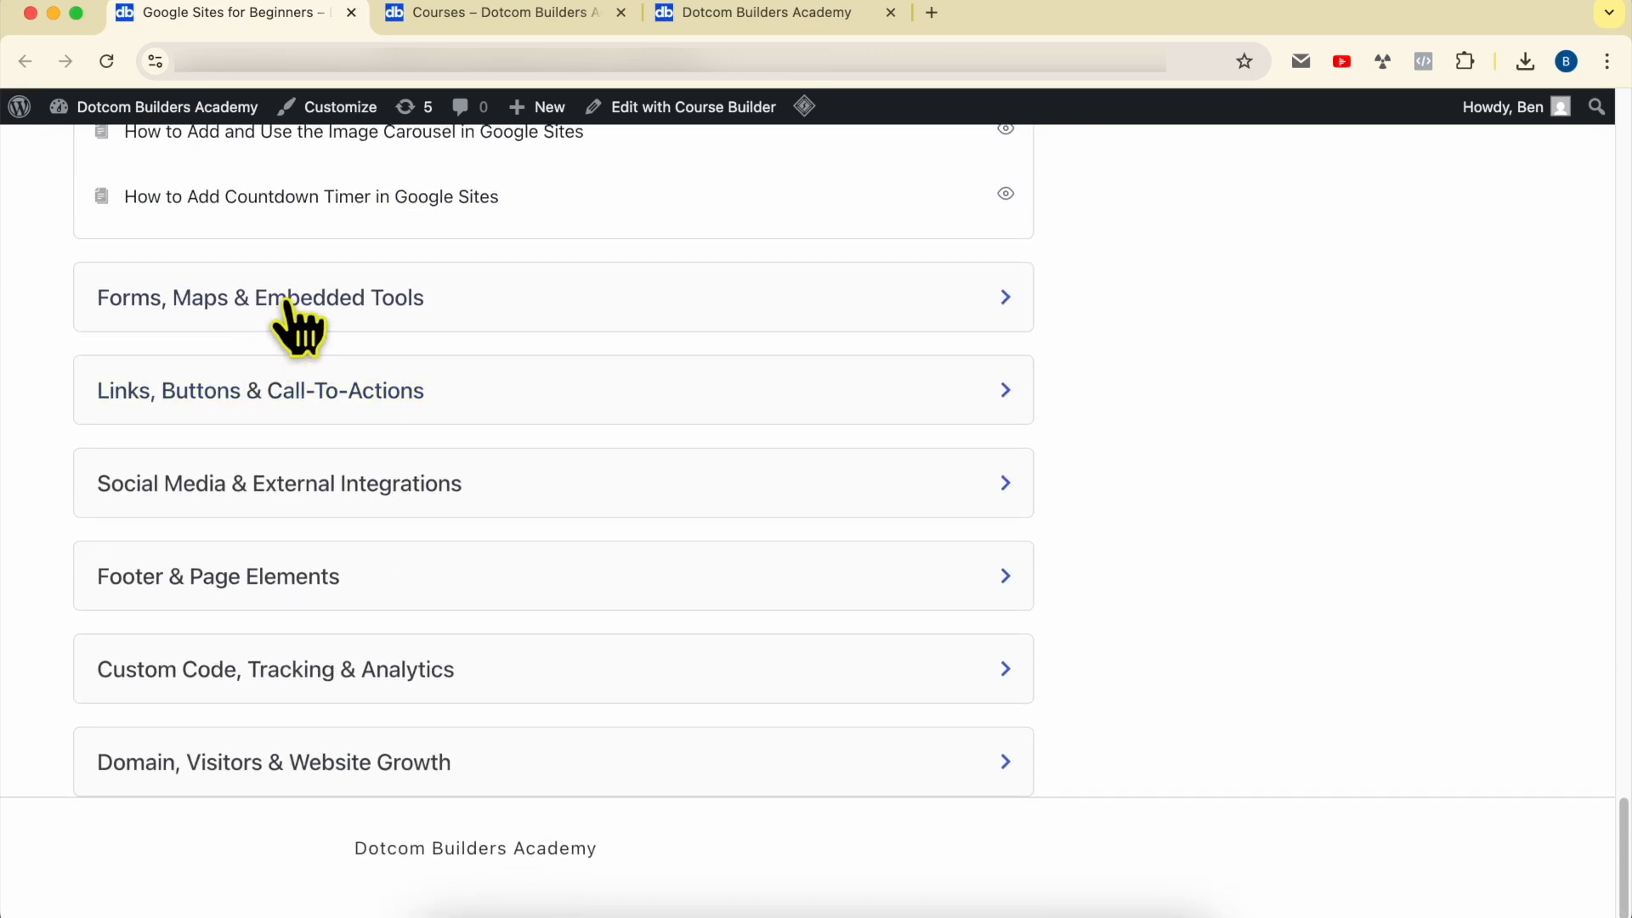
Step: Expand the Forms, Maps & Embedded Tools and the Links, Buttons & Call-To-Actions sections to view their lessons
click(289, 307)
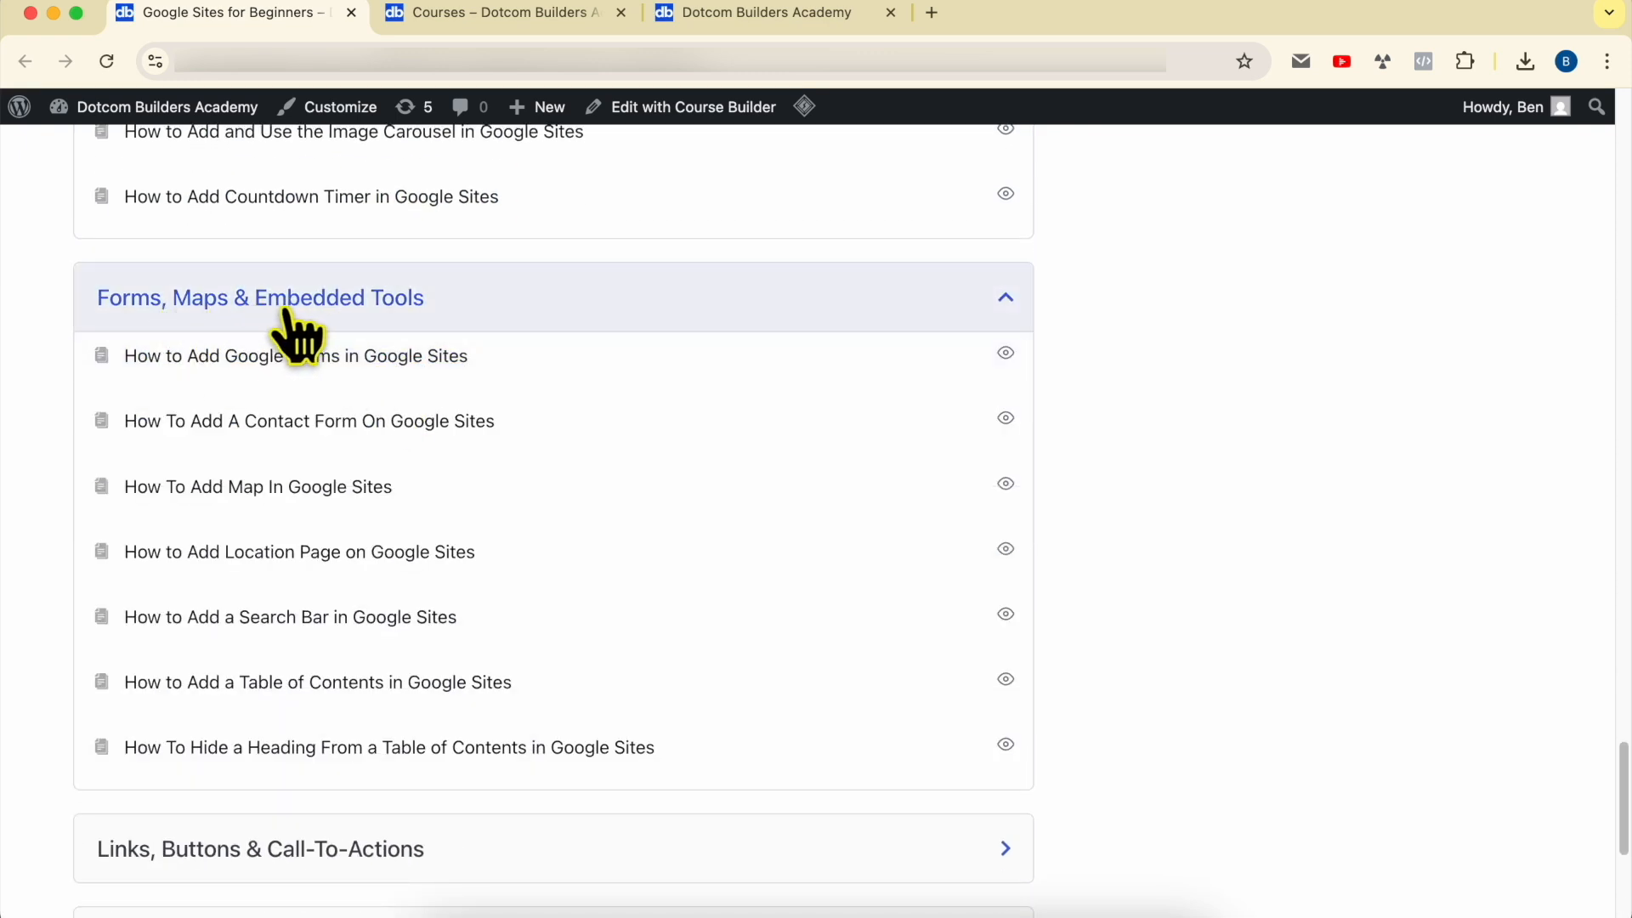
scroll(527, 329, down, 5)
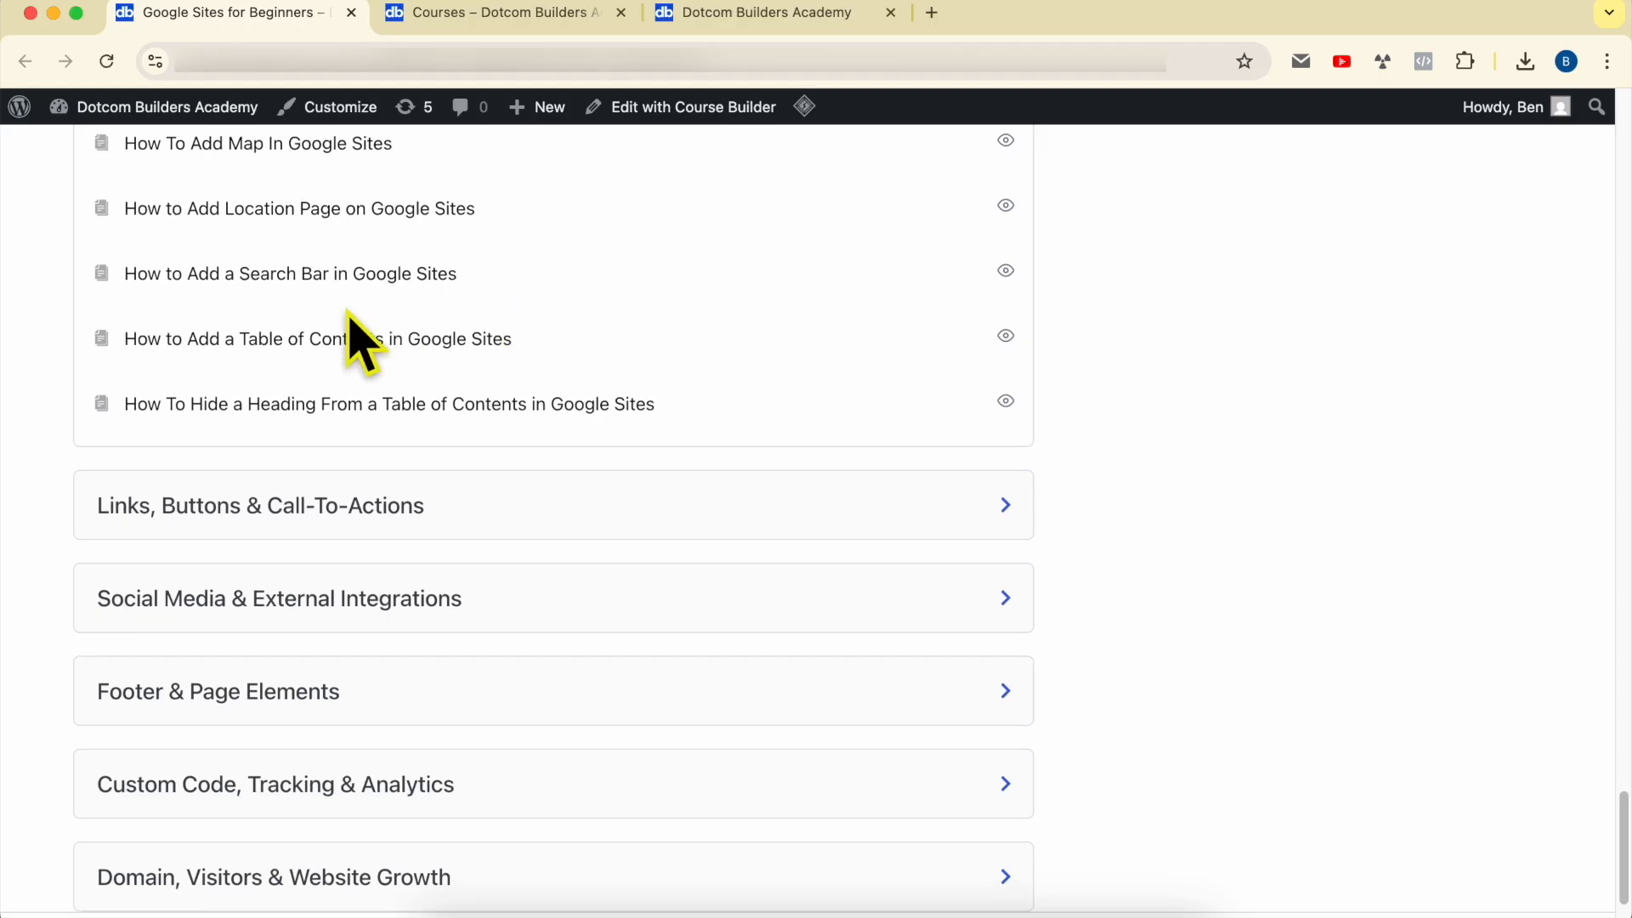
click(207, 401)
scroll(230, 408, down, 3)
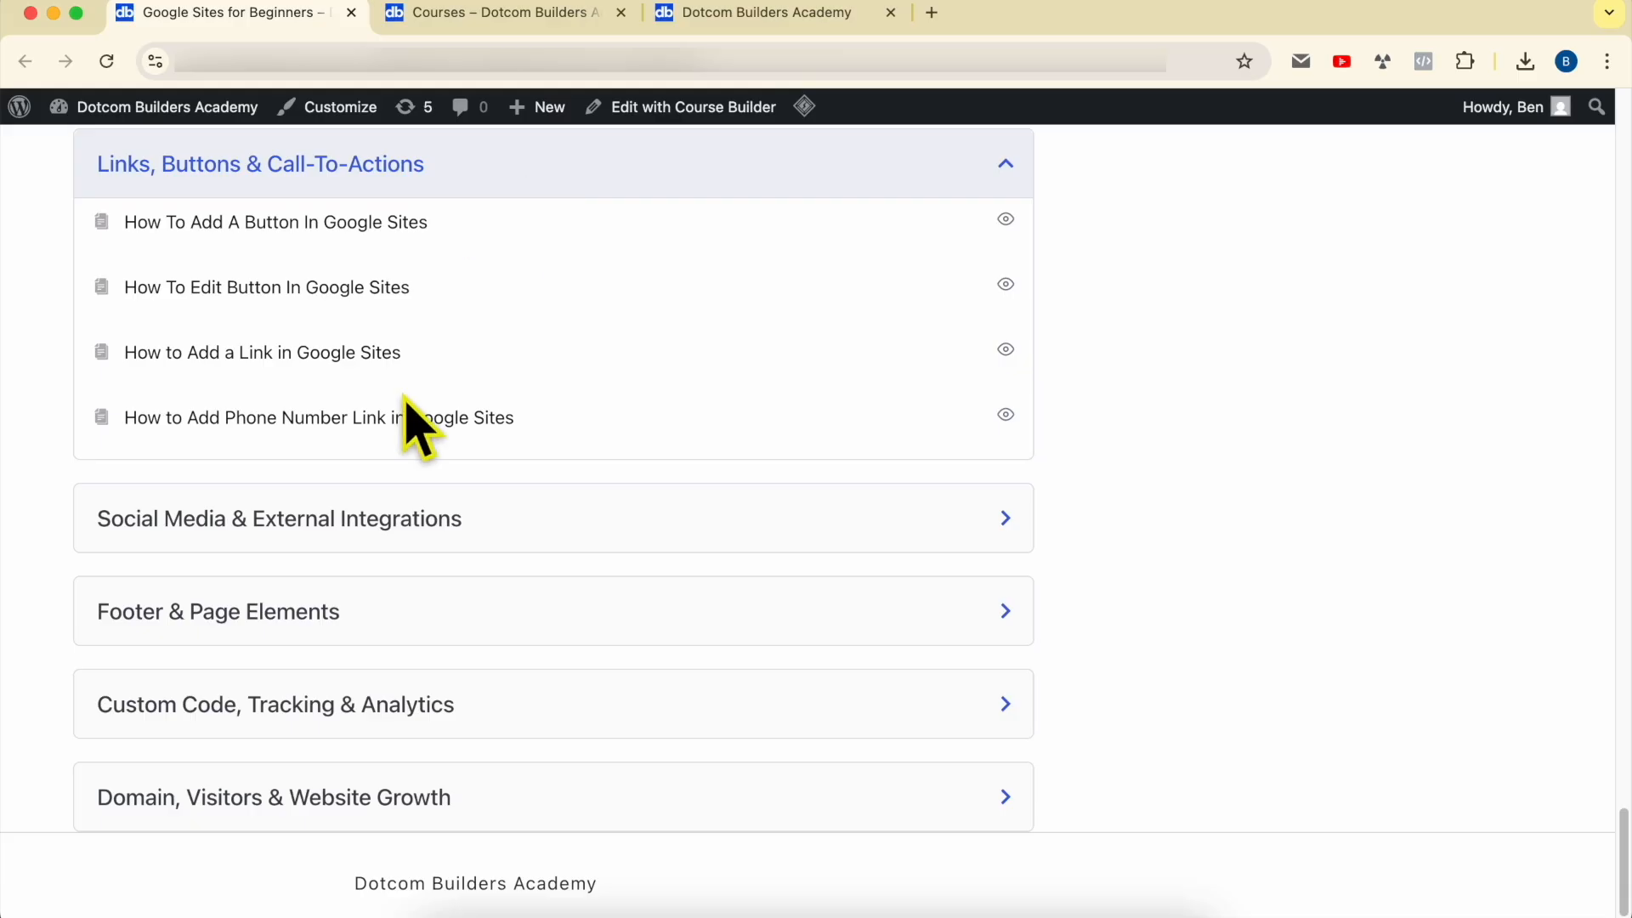
Step: Expand the social media, footer, and domain and visitors sections of the course content and review their lessons
scroll(348, 451, down, 1)
click(281, 493)
scroll(374, 535, down, 3)
click(337, 571)
scroll(466, 524, down, 3)
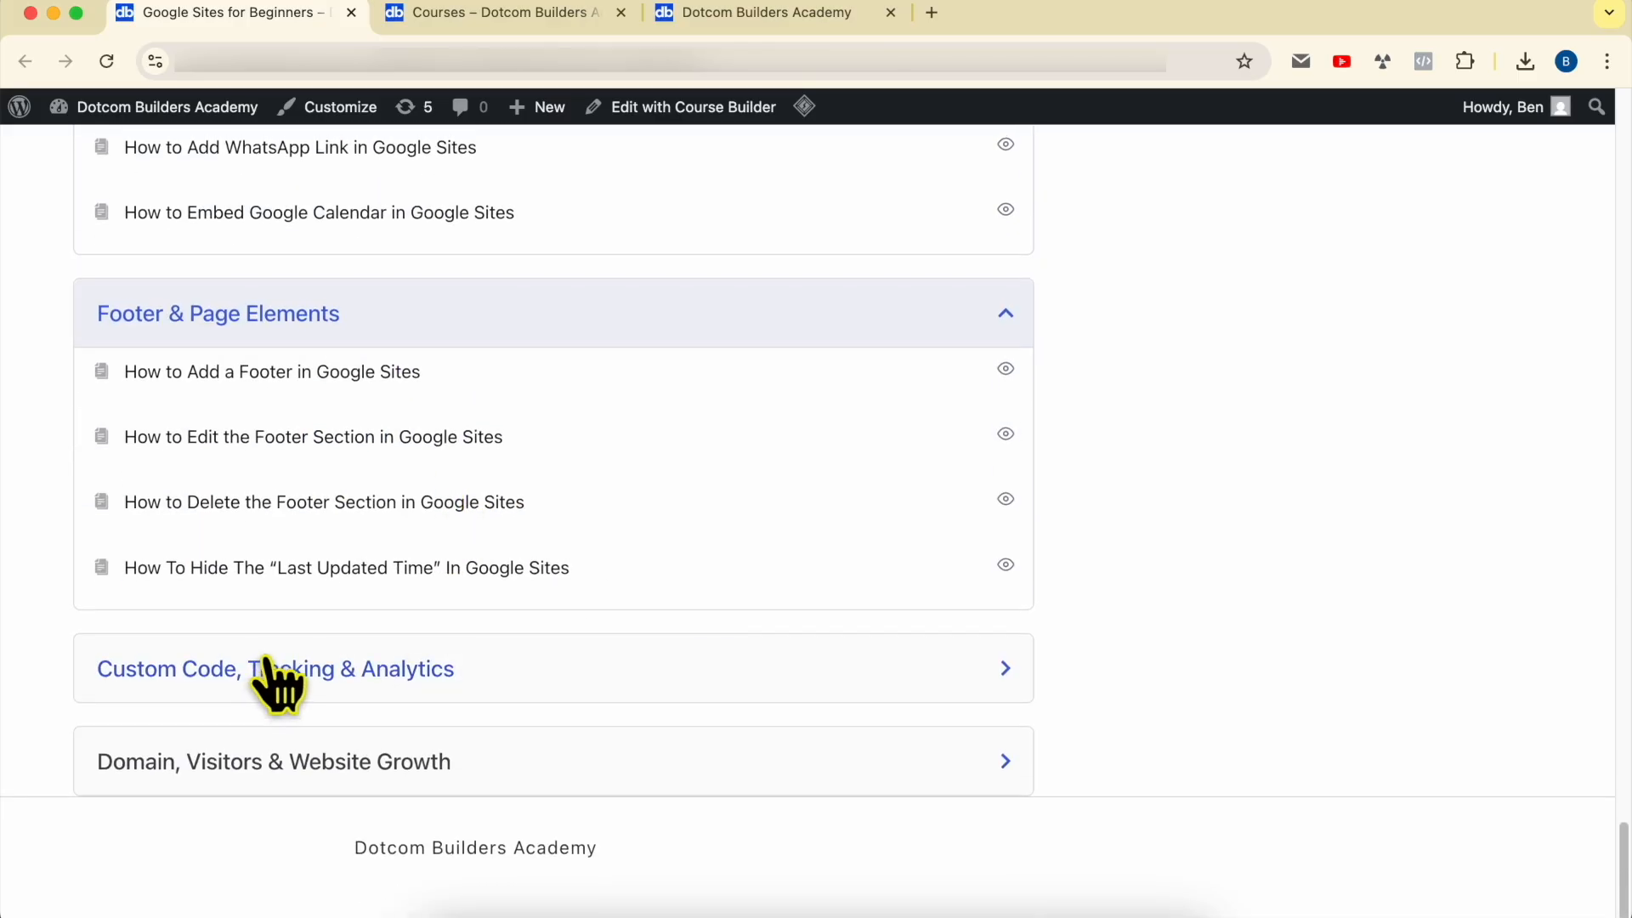
click(416, 767)
scroll(419, 769, down, 2)
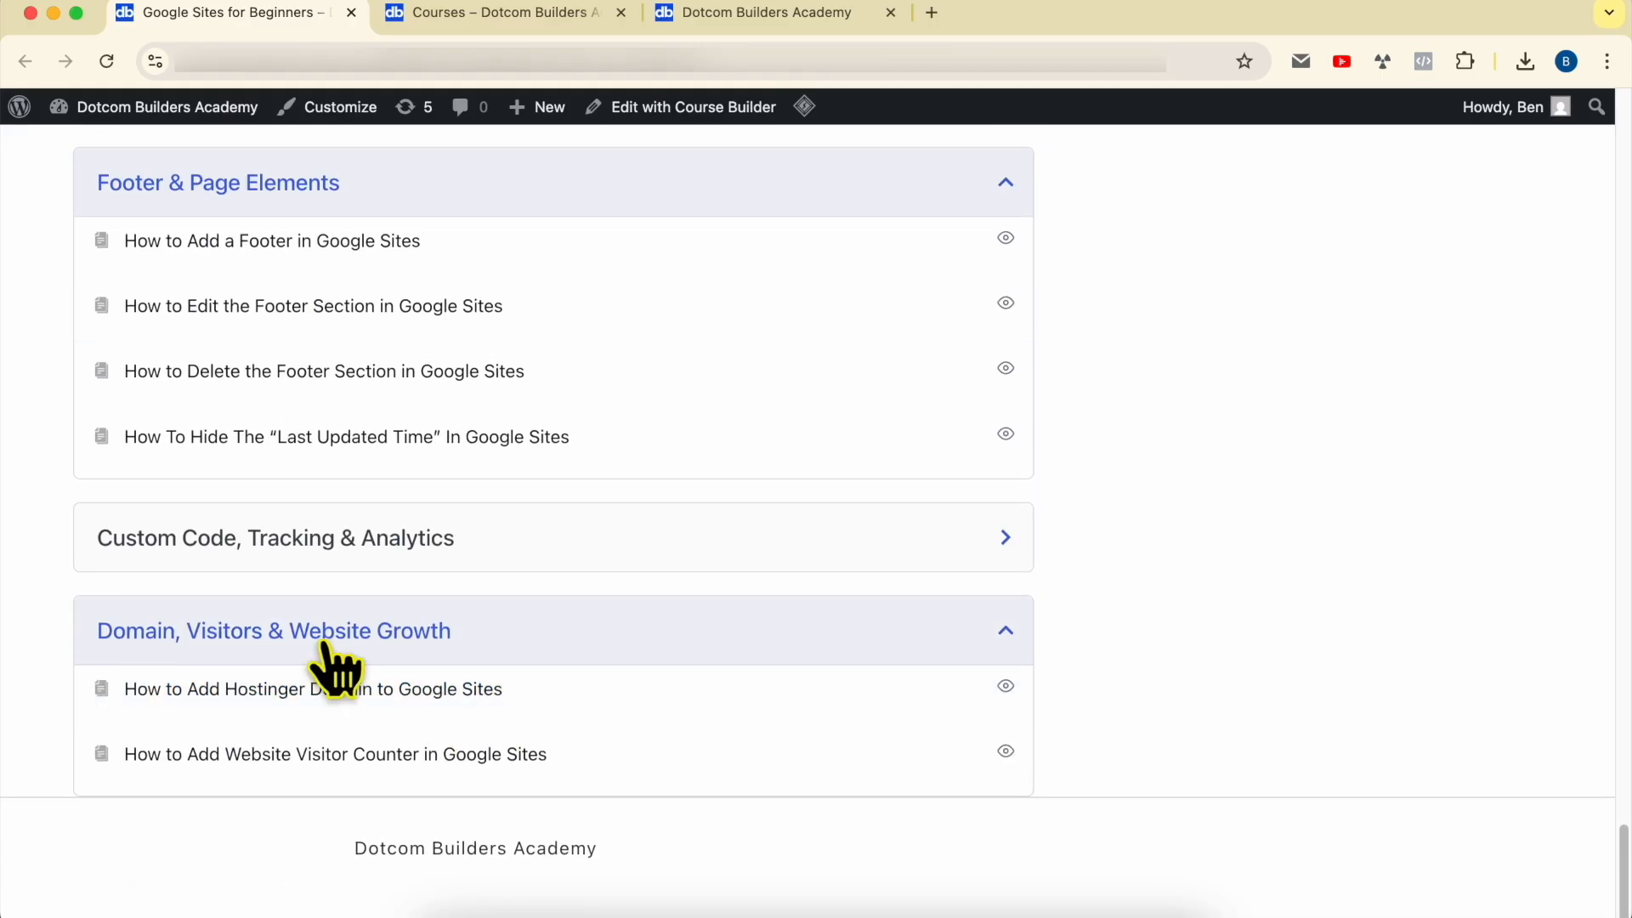
scroll(539, 467, up, 20)
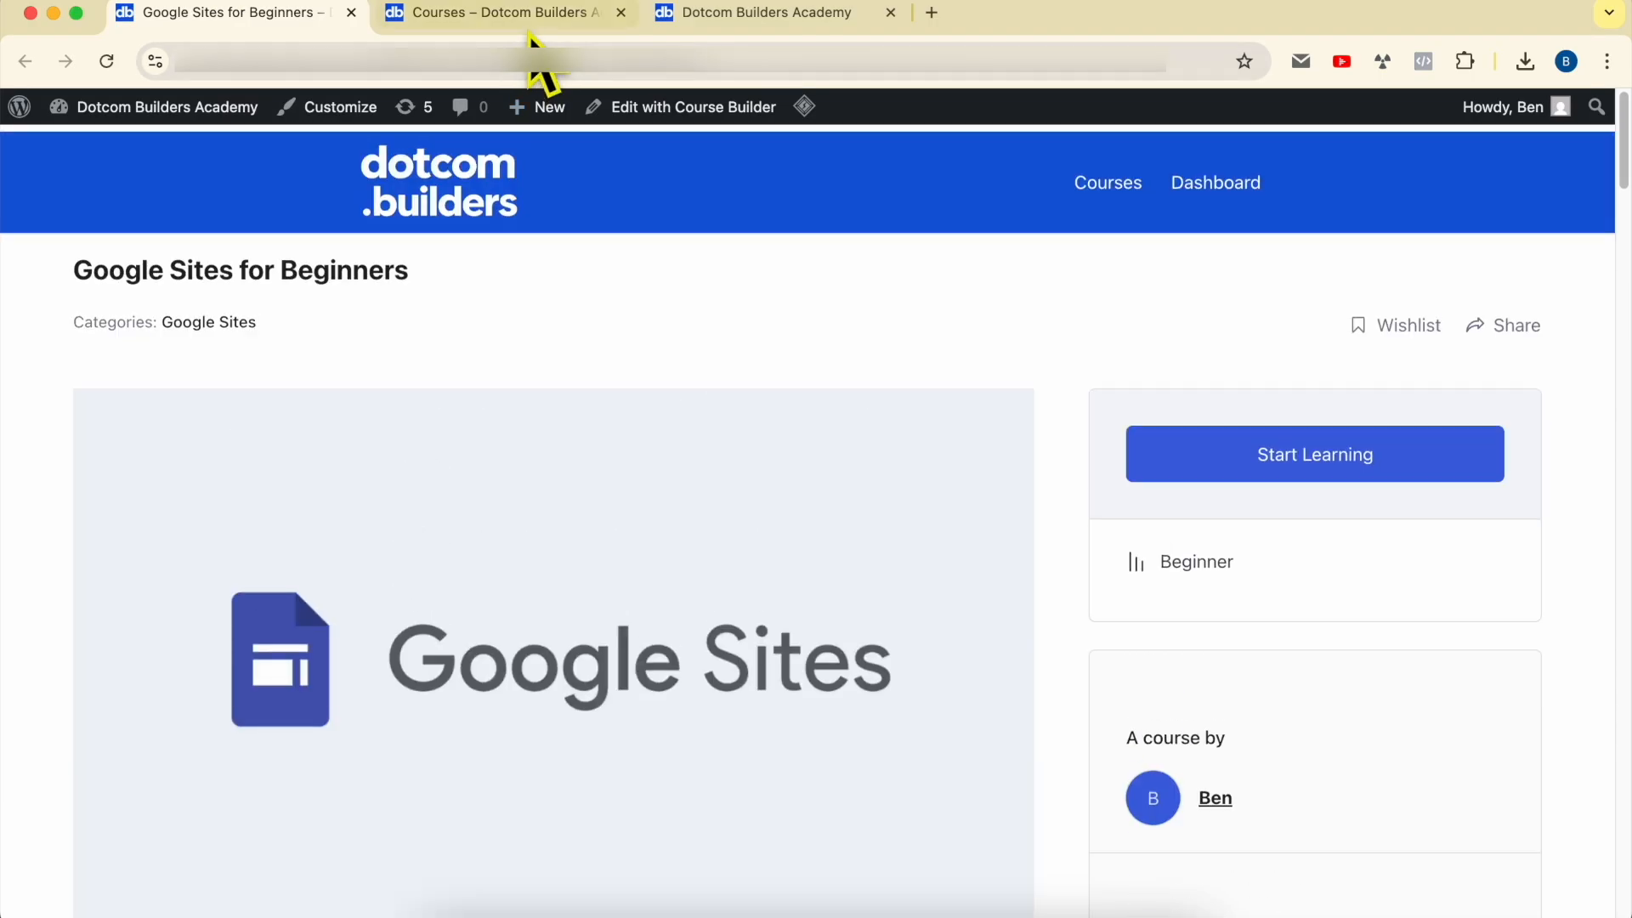
Step: Switch to the Dotcom Builders Academy course catalogue and browse the available courses down to the Hostinger ones
click(528, 32)
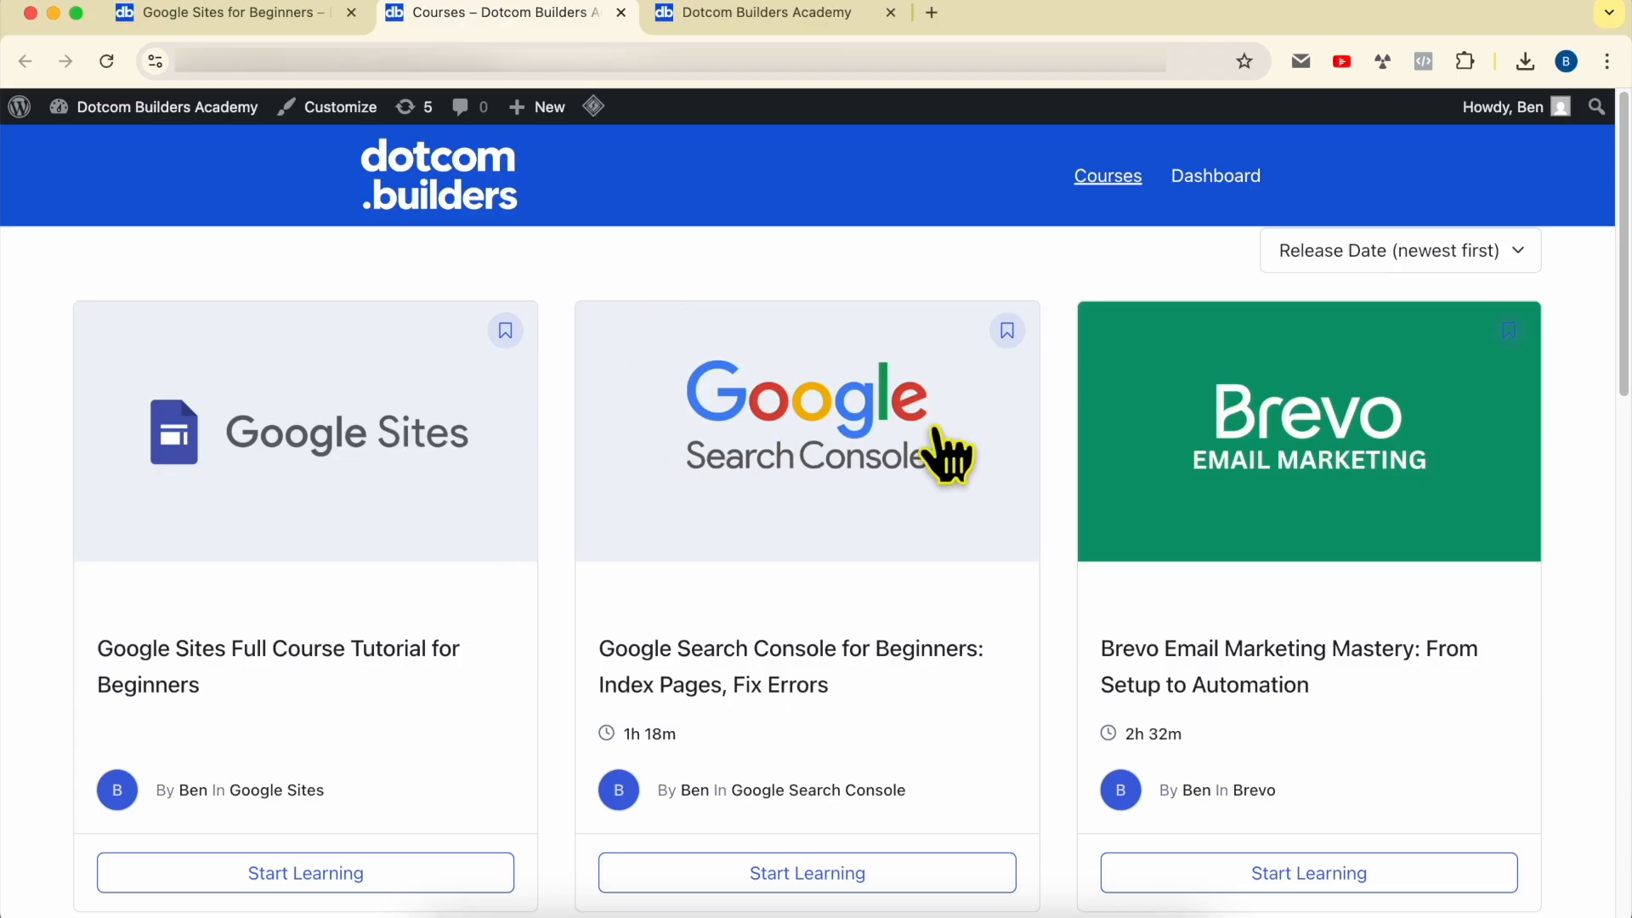
scroll(1414, 502, down, 8)
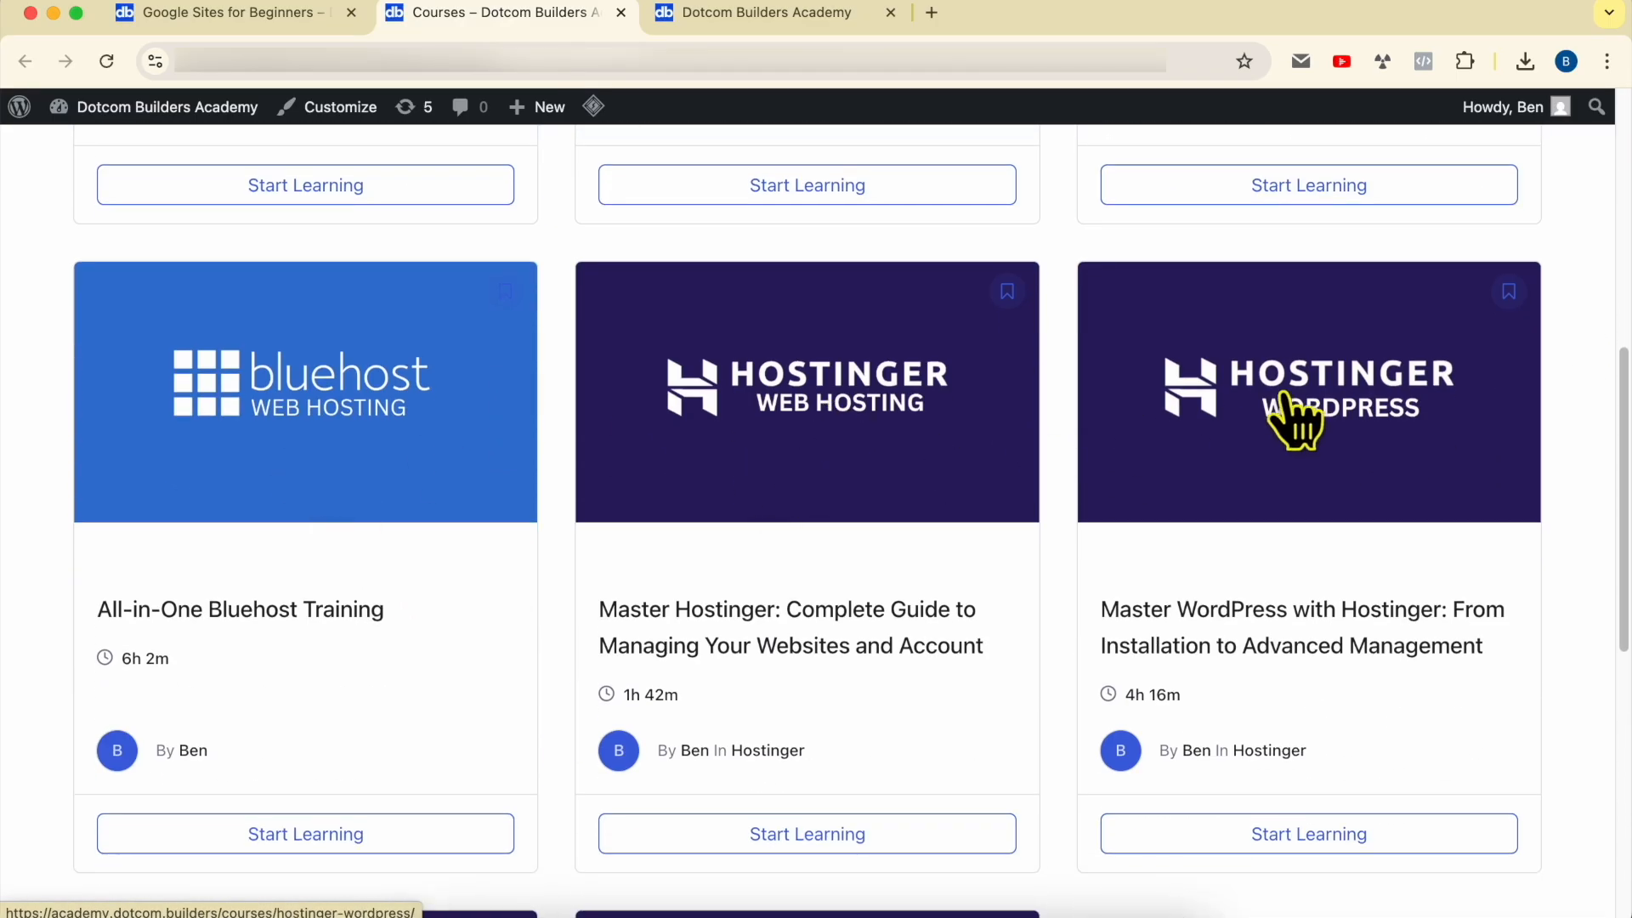
scroll(1288, 416, down, 7)
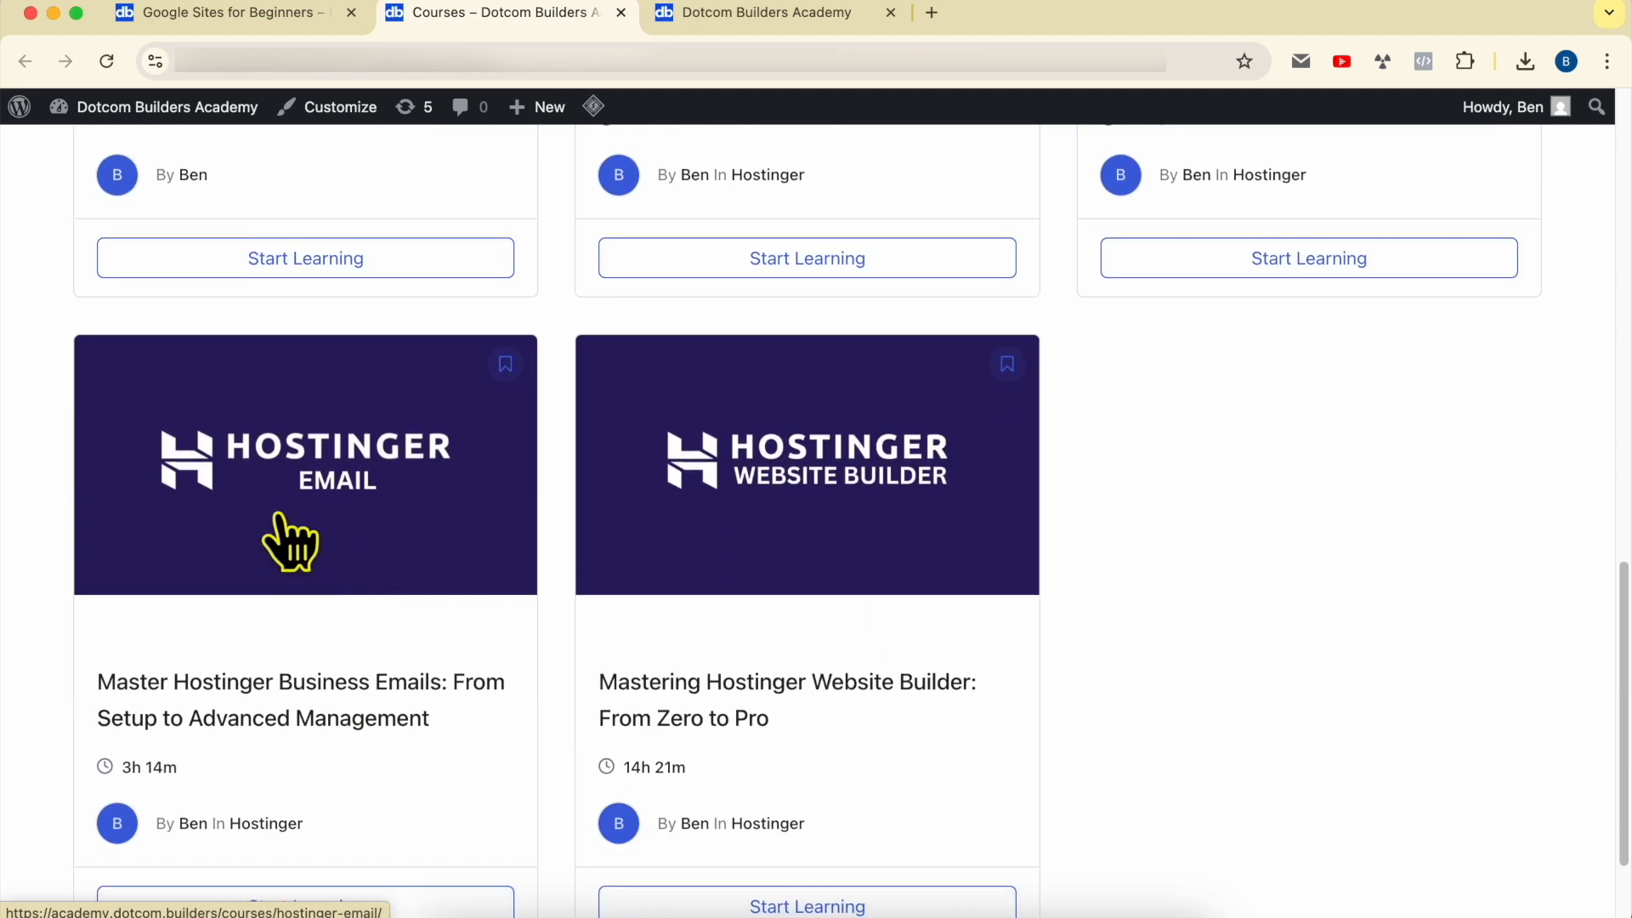
Step: Show the page for joining Dotcom Builders Academy and read its address, benefits and included courses
click(726, 20)
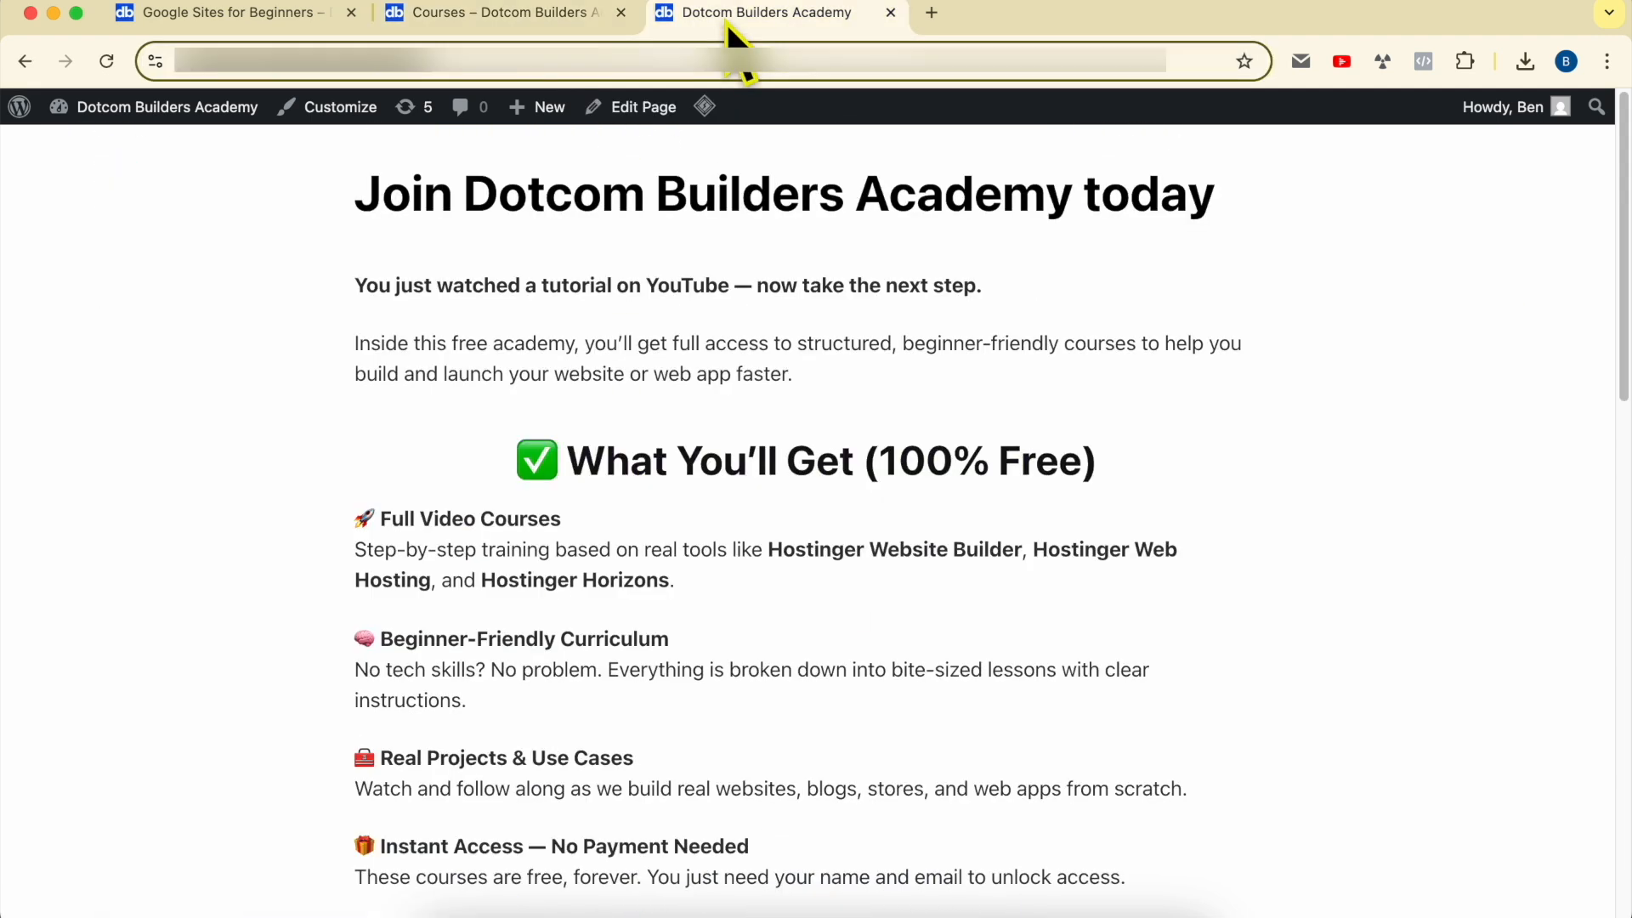
click(490, 59)
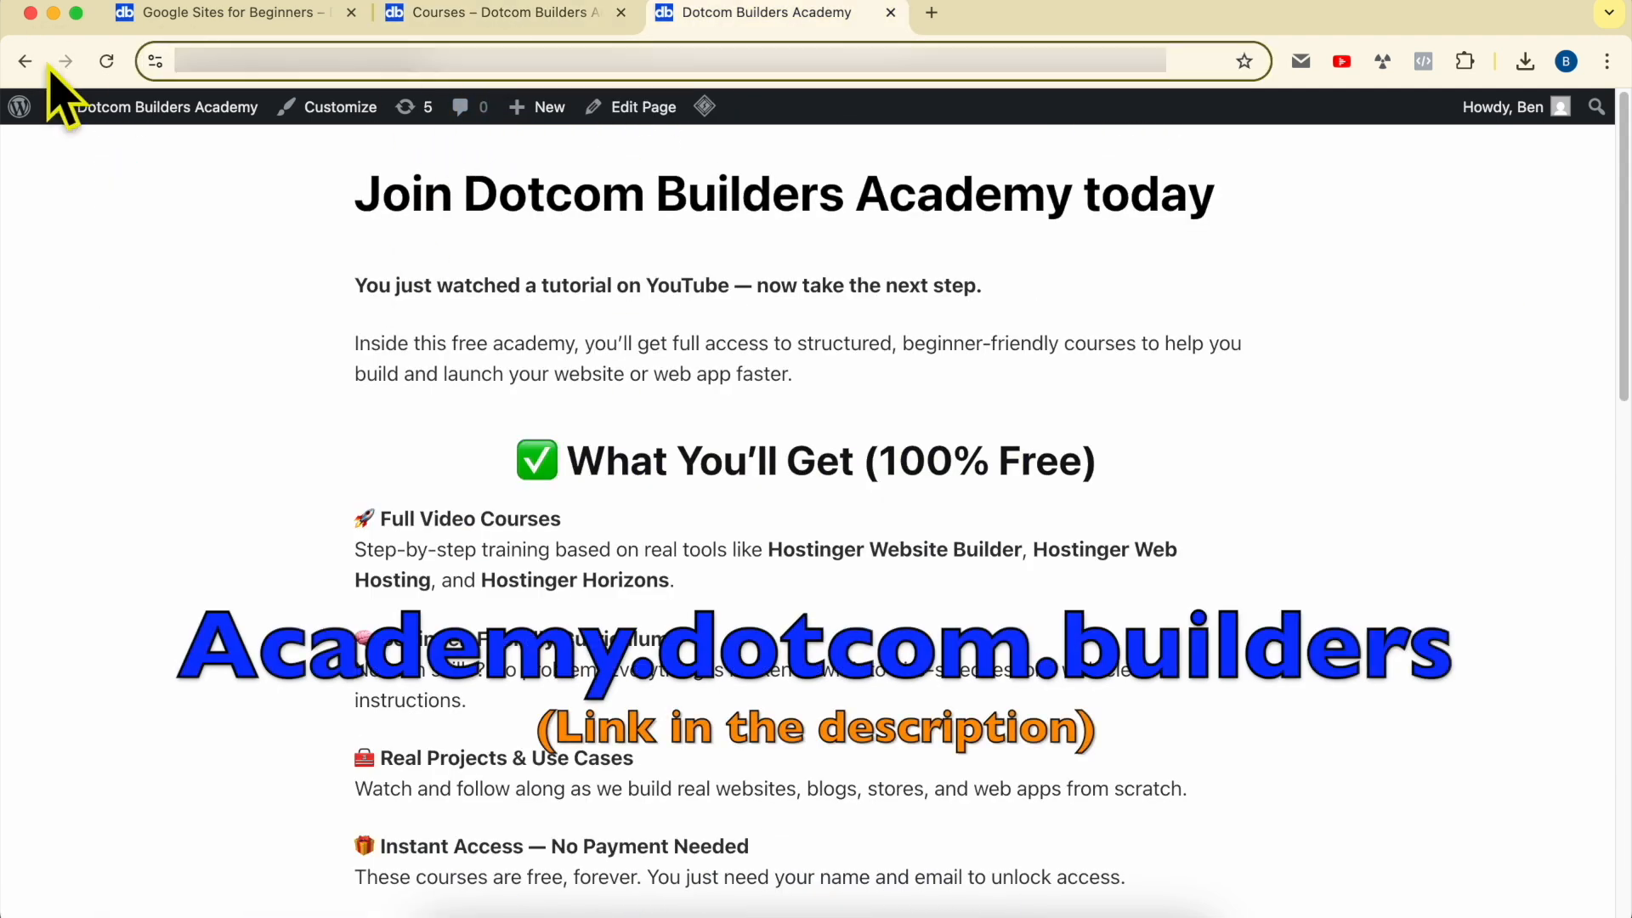
click(310, 289)
scroll(314, 293, down, 10)
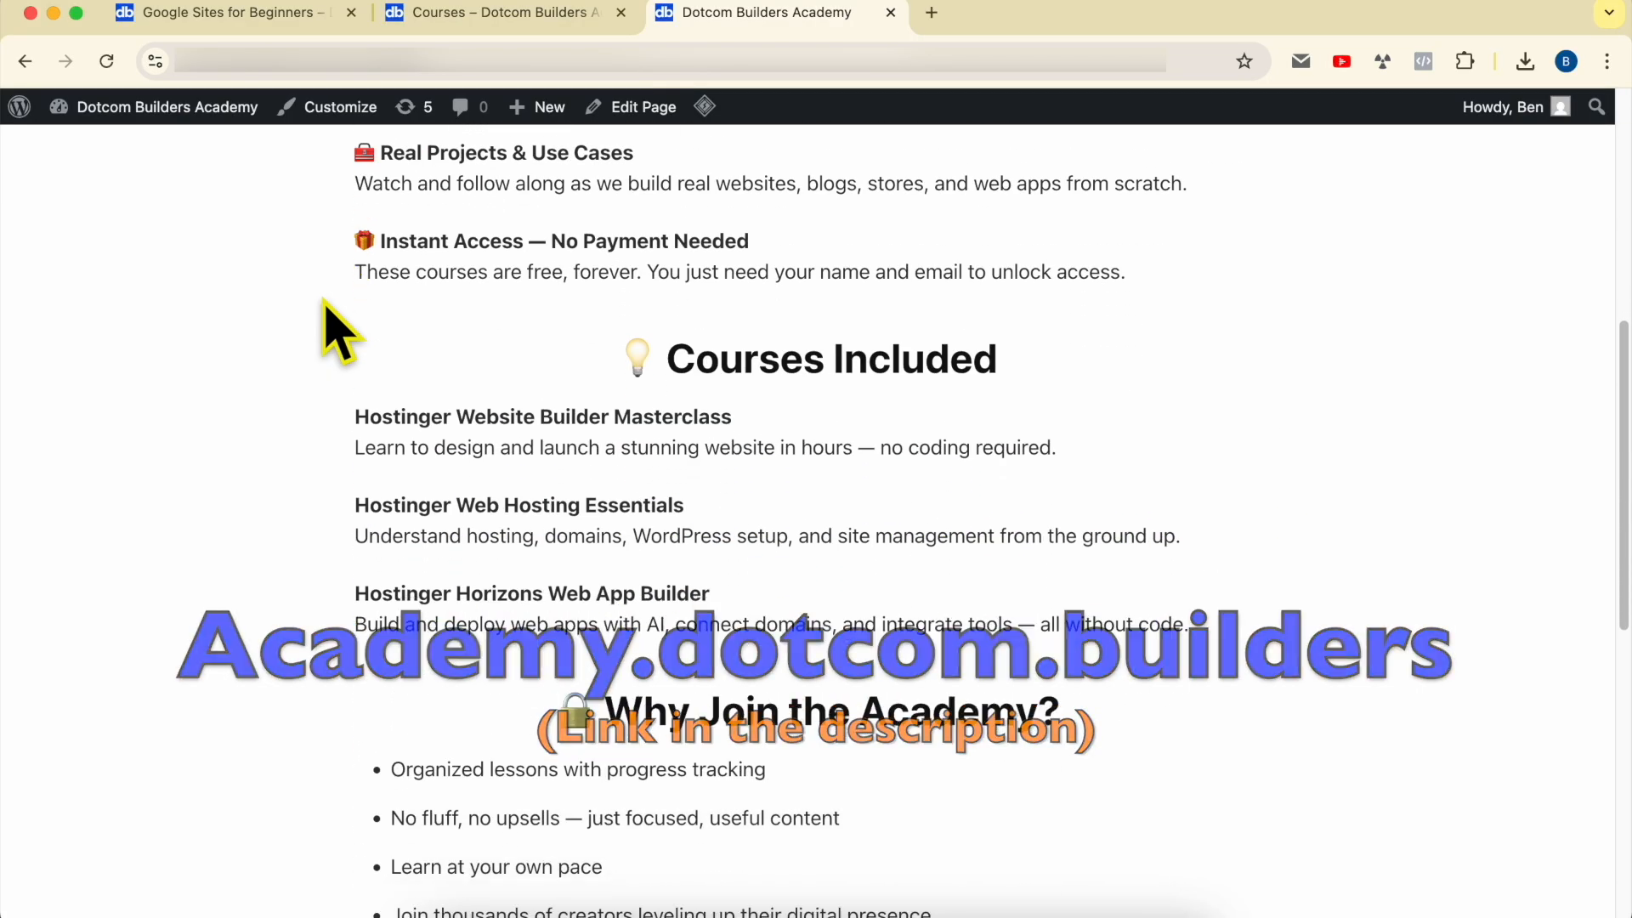
scroll(327, 306, down, 4)
scroll(327, 306, up, 15)
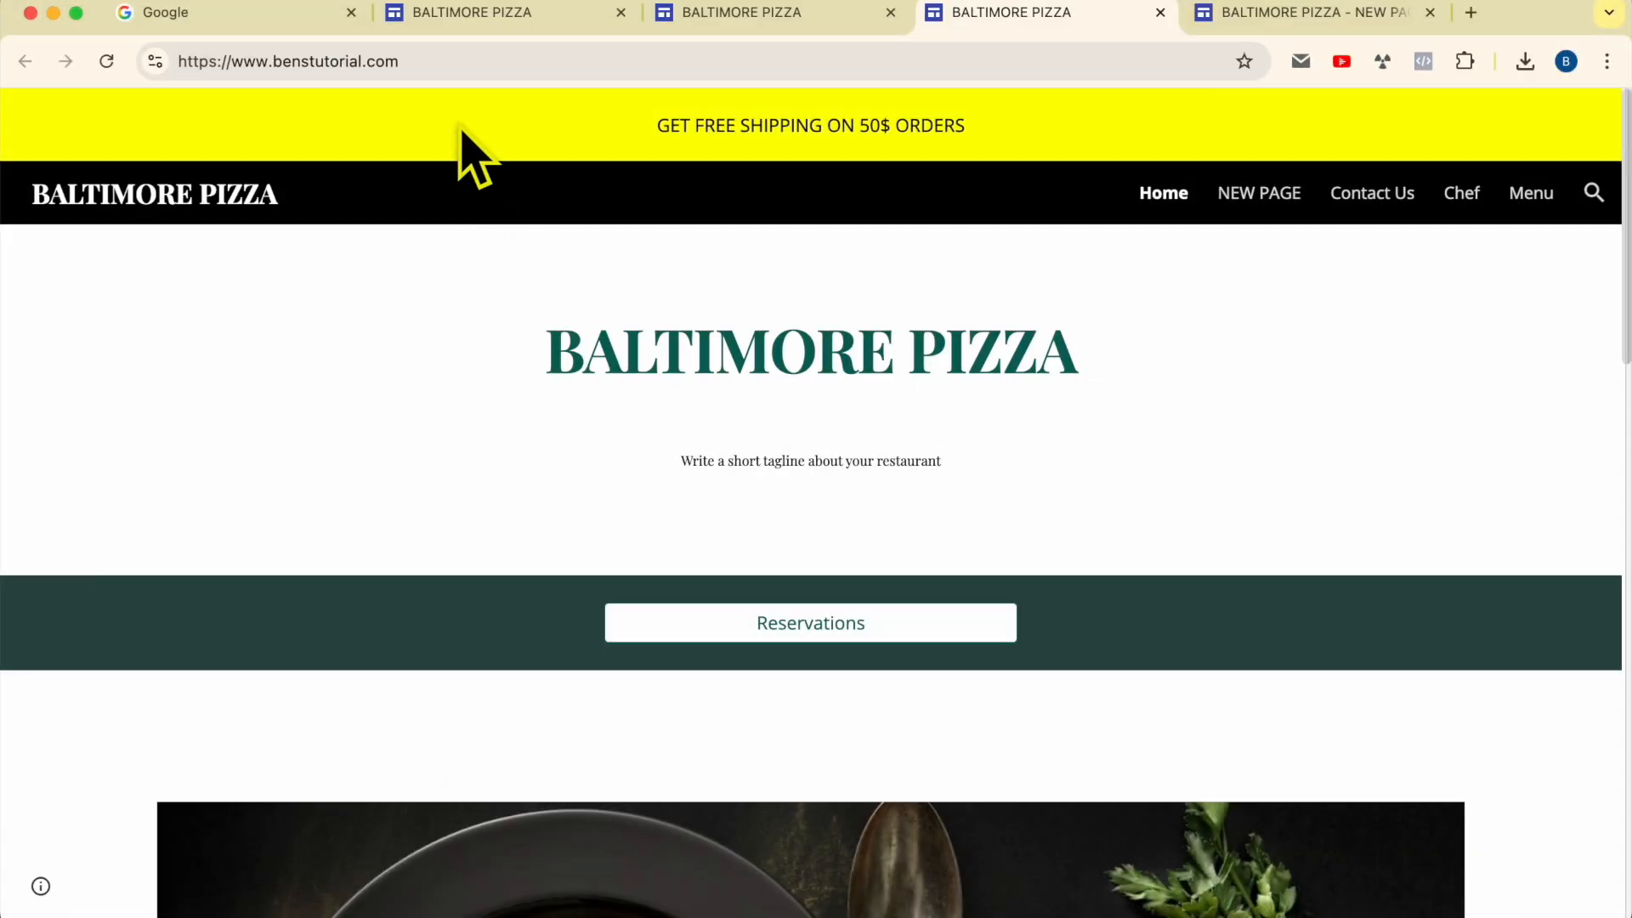
click(460, 61)
drag(460, 61, 28, 61)
click(325, 438)
click(1256, 208)
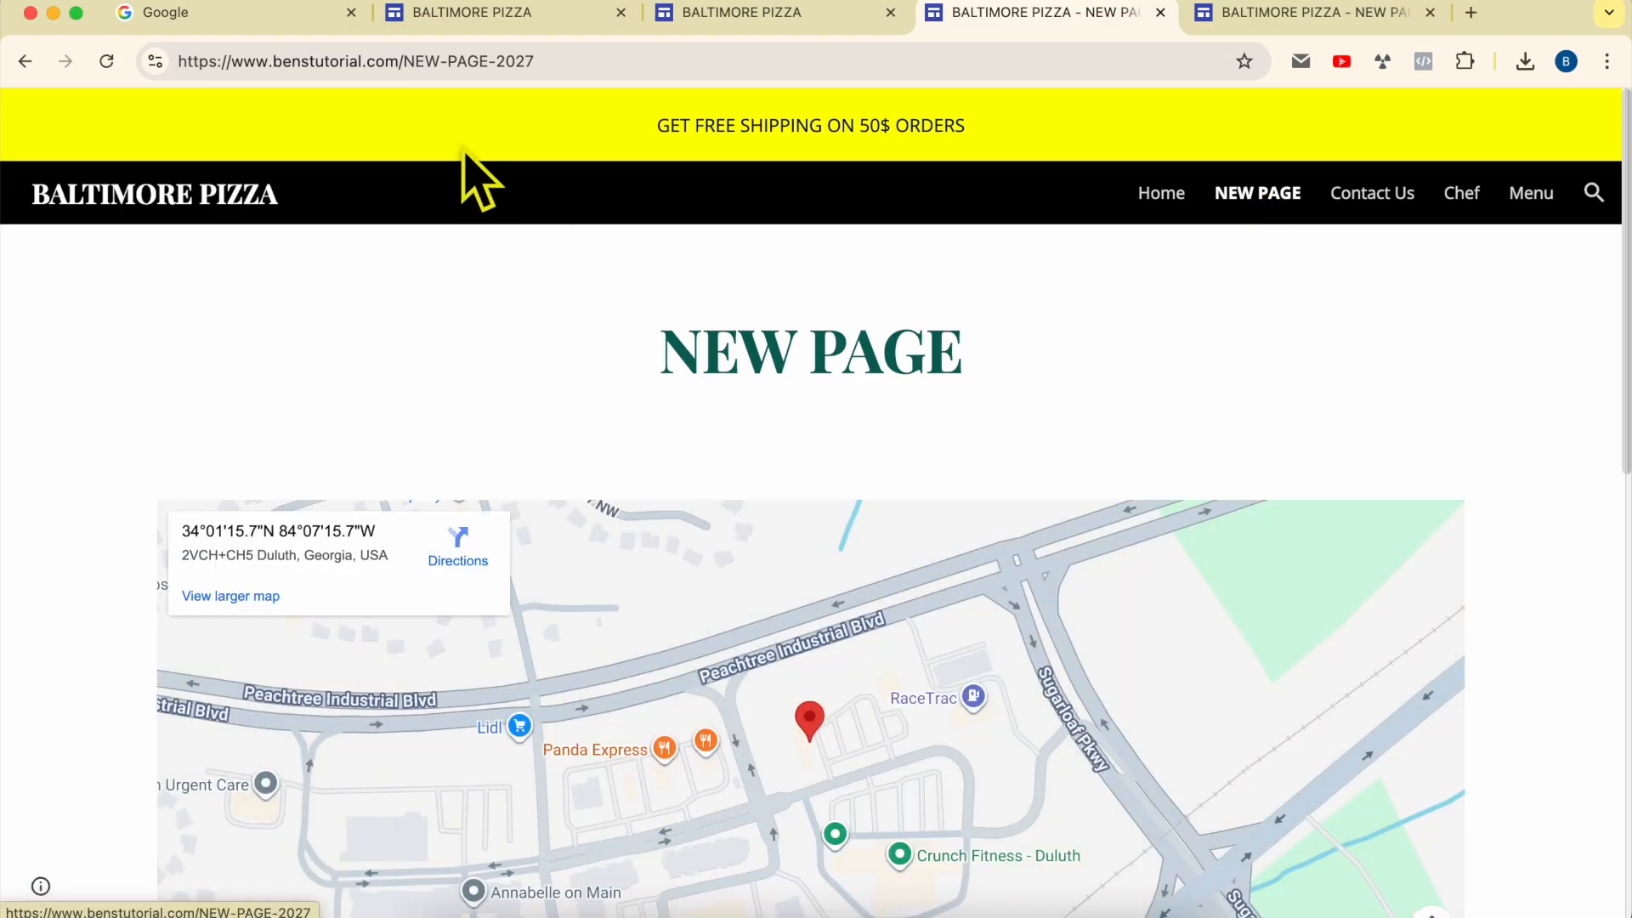
drag(408, 61, 232, 64)
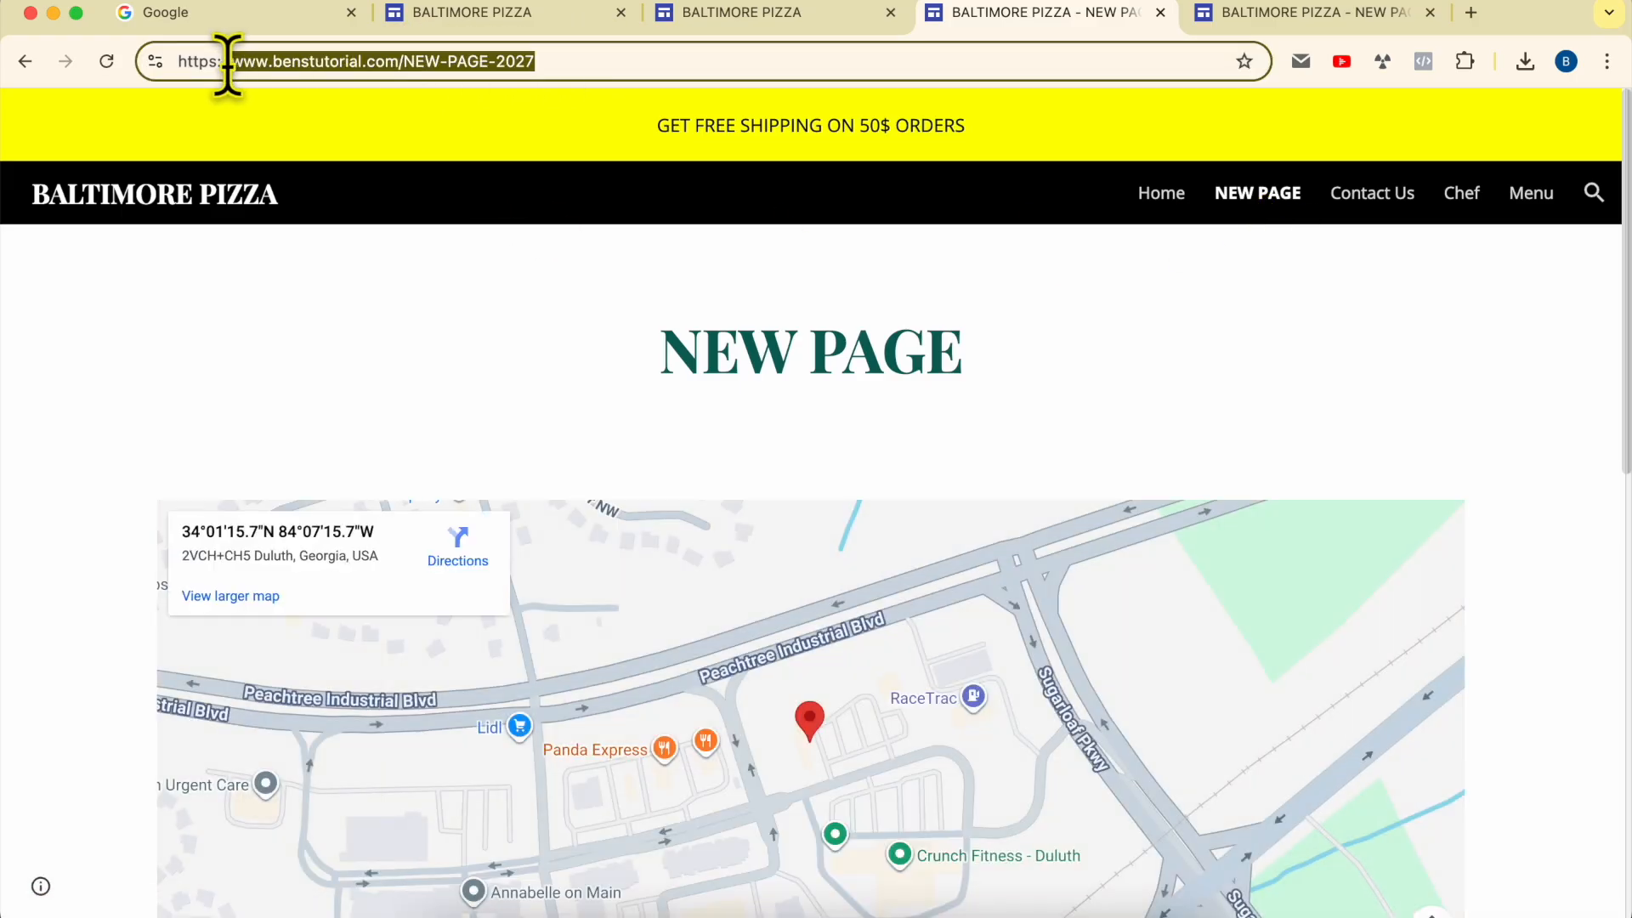
click(1359, 200)
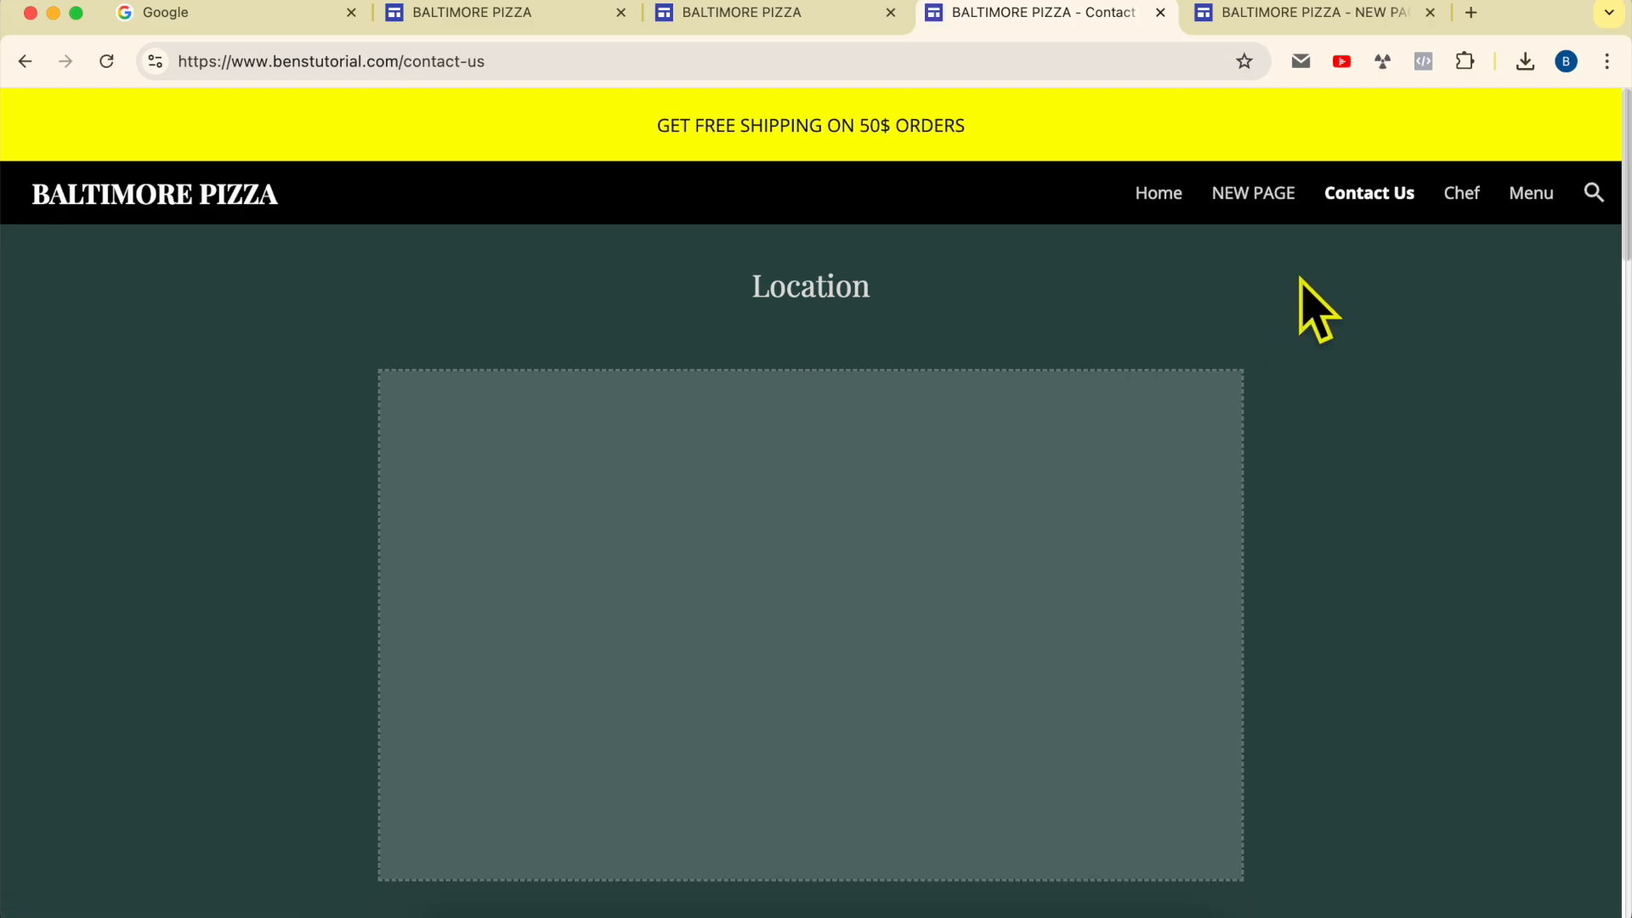
click(1457, 203)
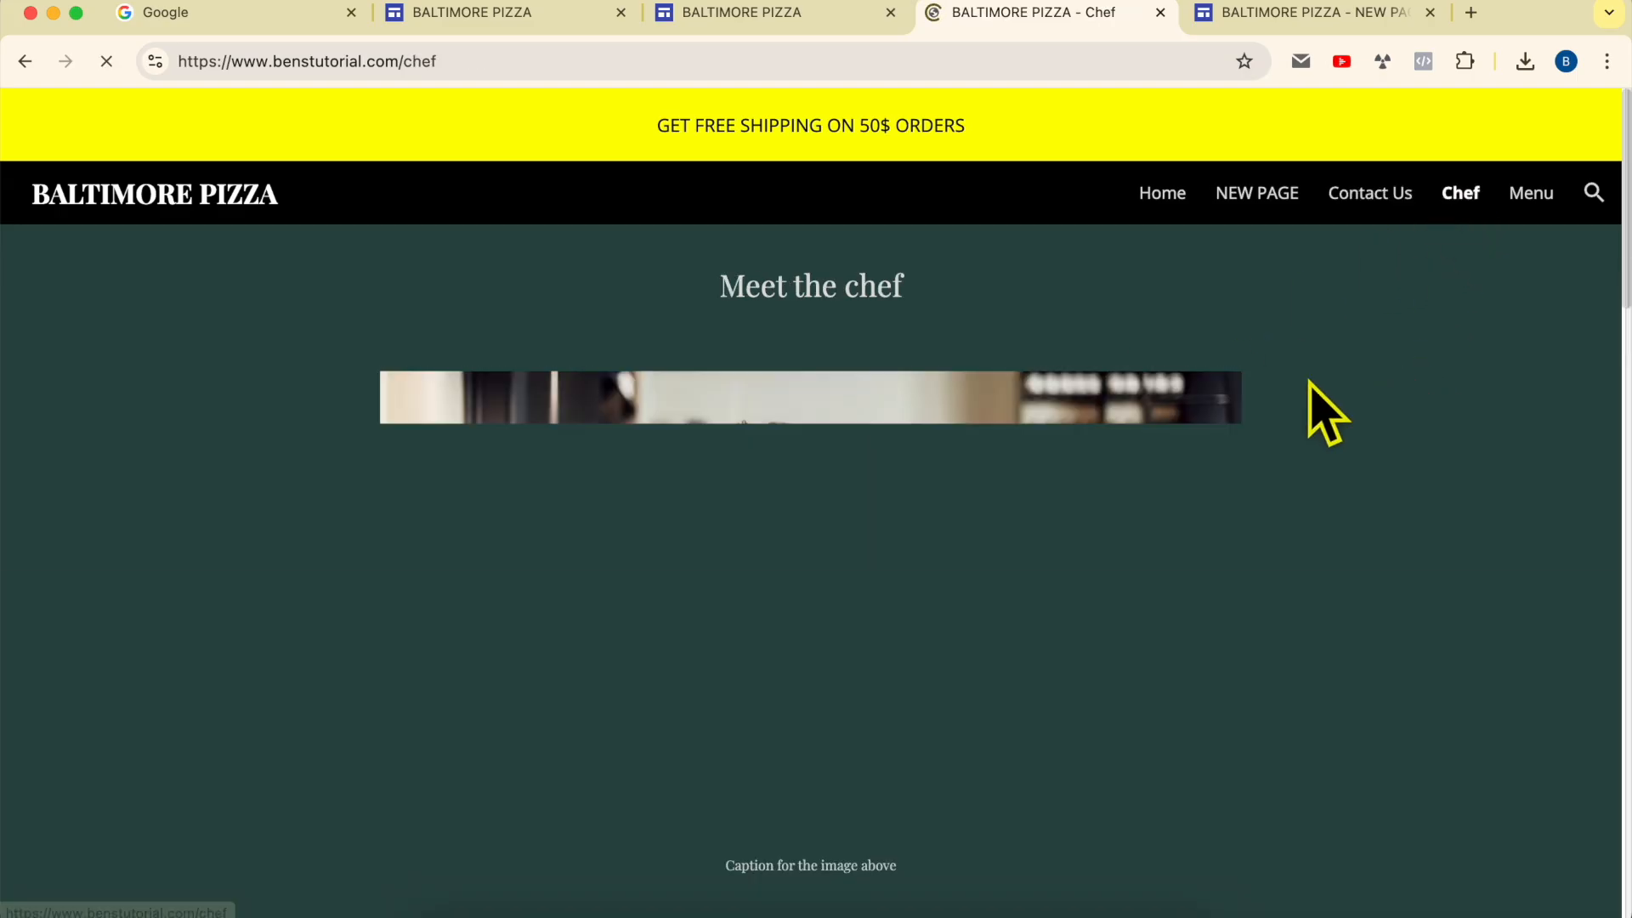
Step: Close the settings in the Restaurant site editor and return to the live Chef page on the custom domain
click(789, 17)
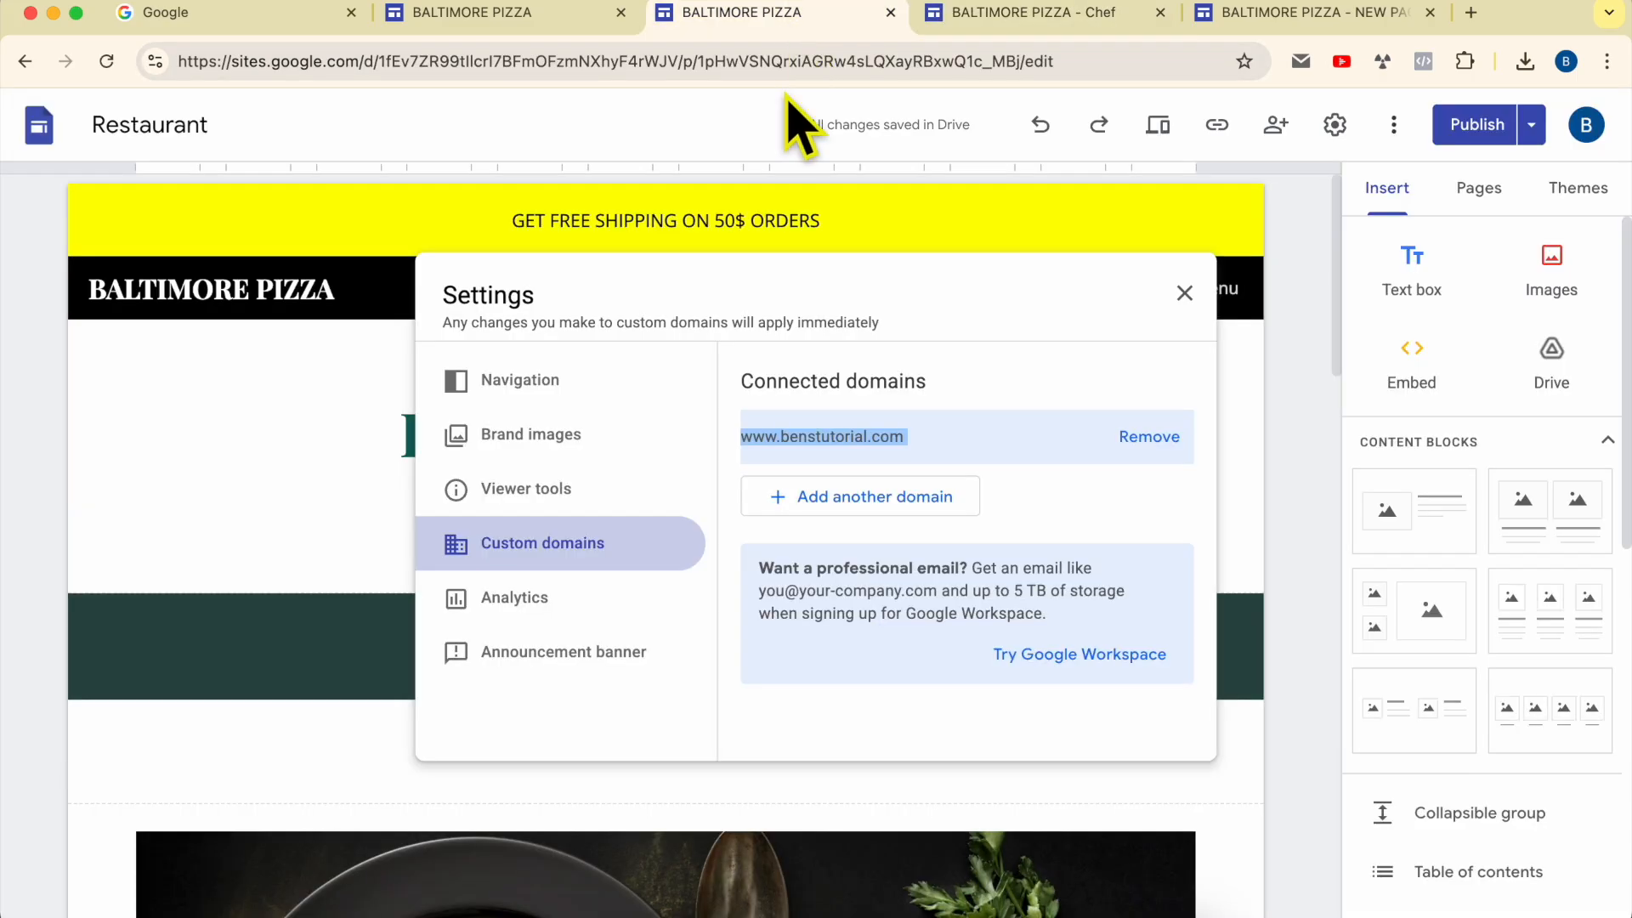
click(289, 251)
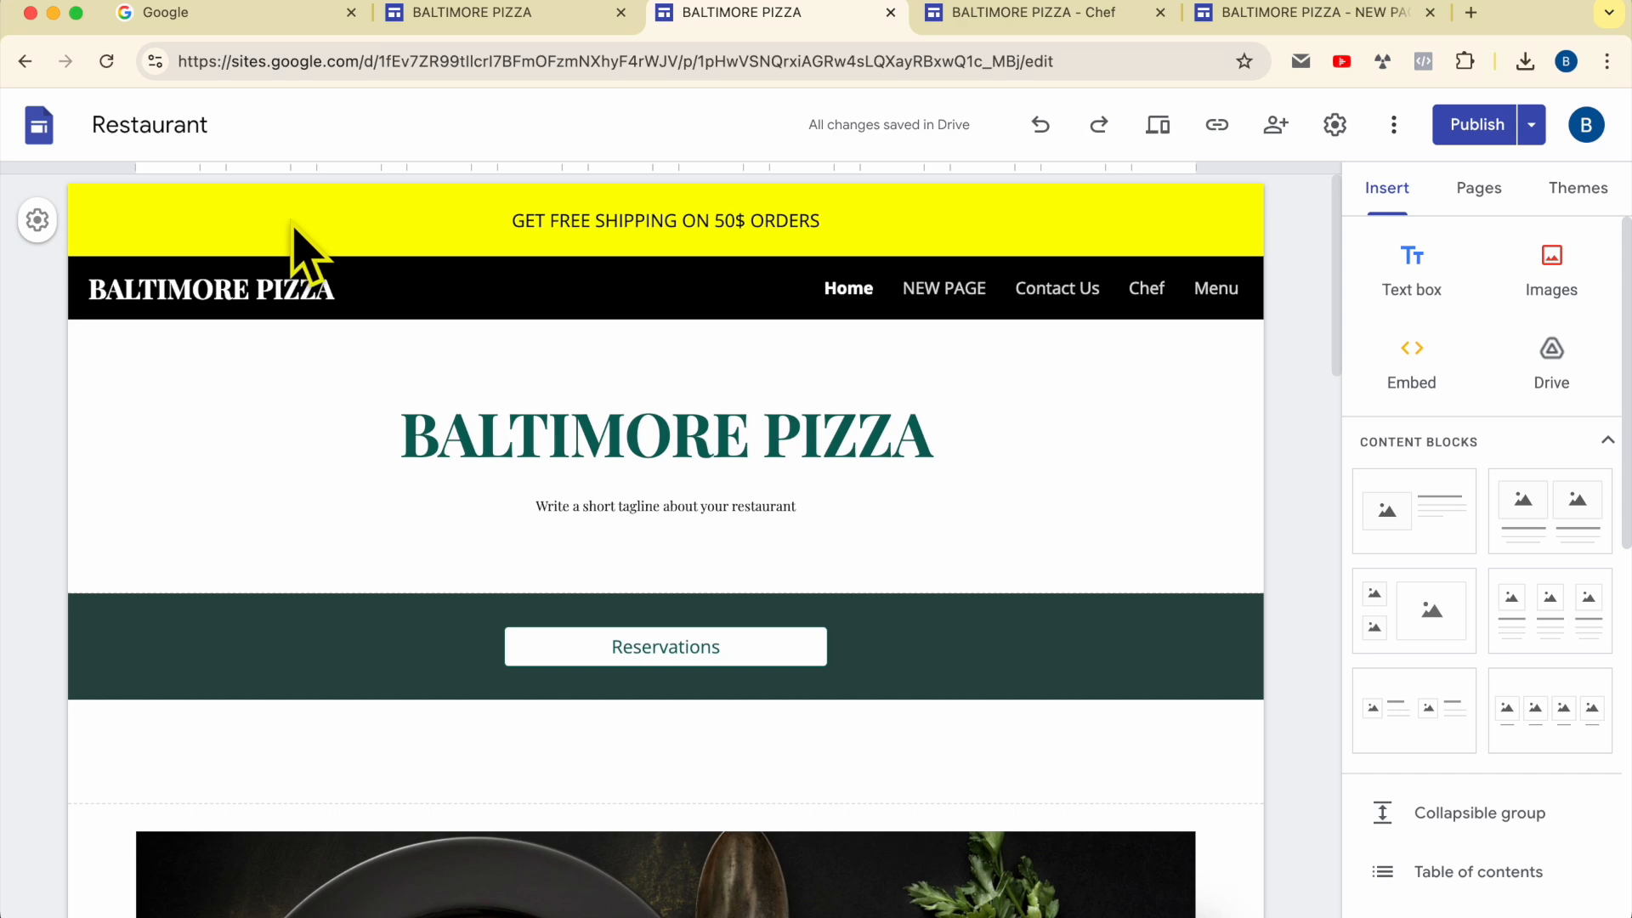
click(1020, 14)
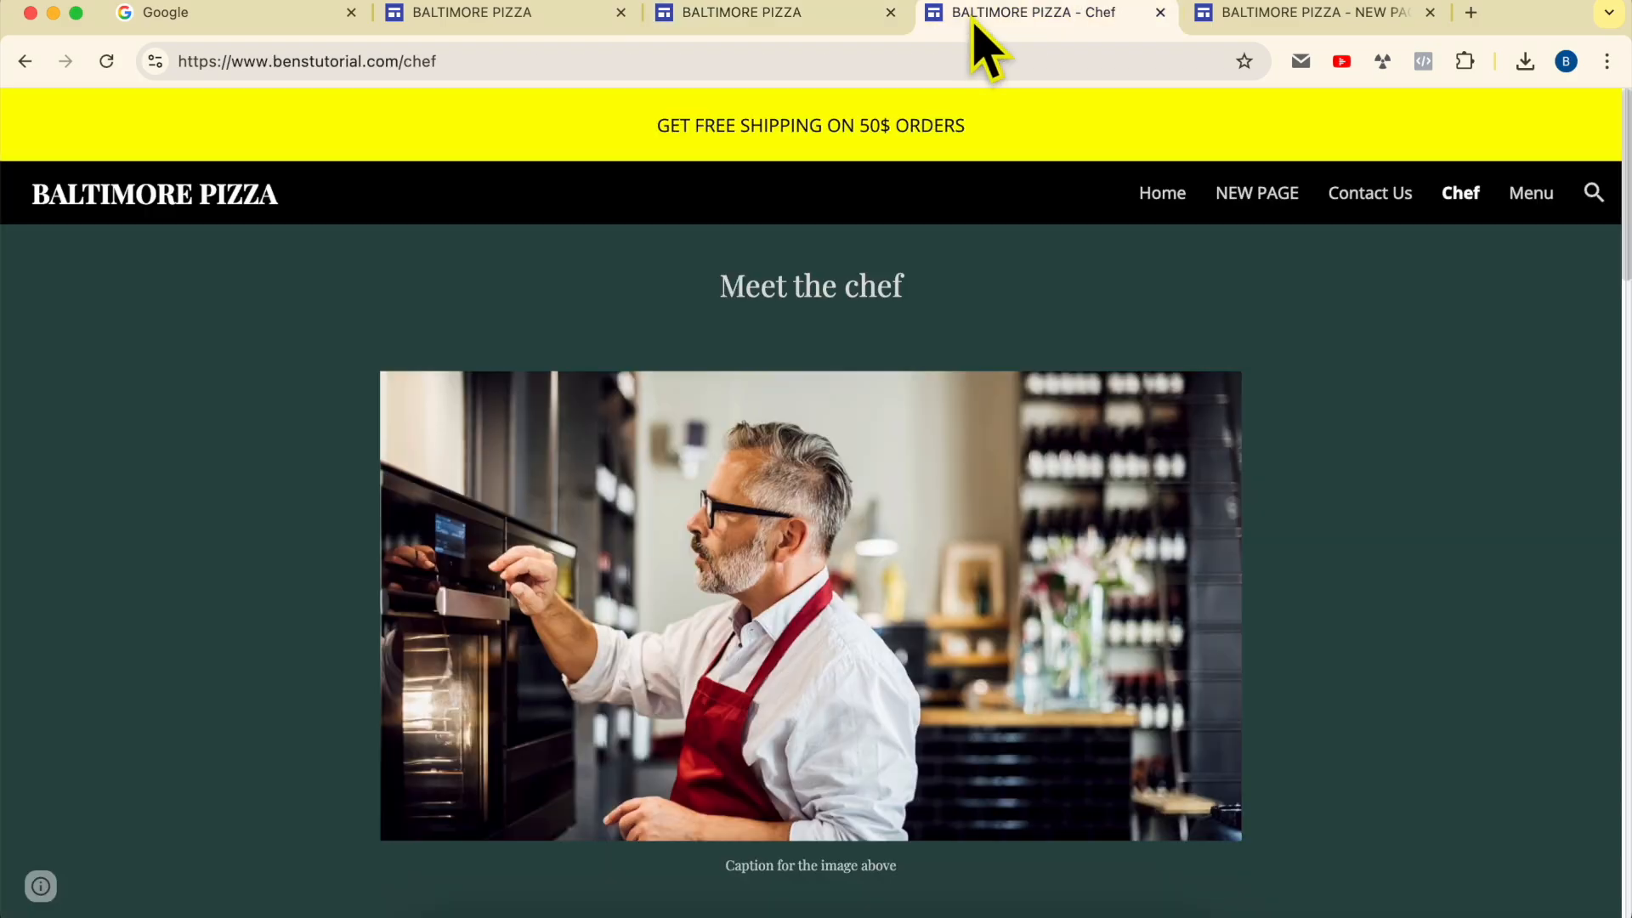